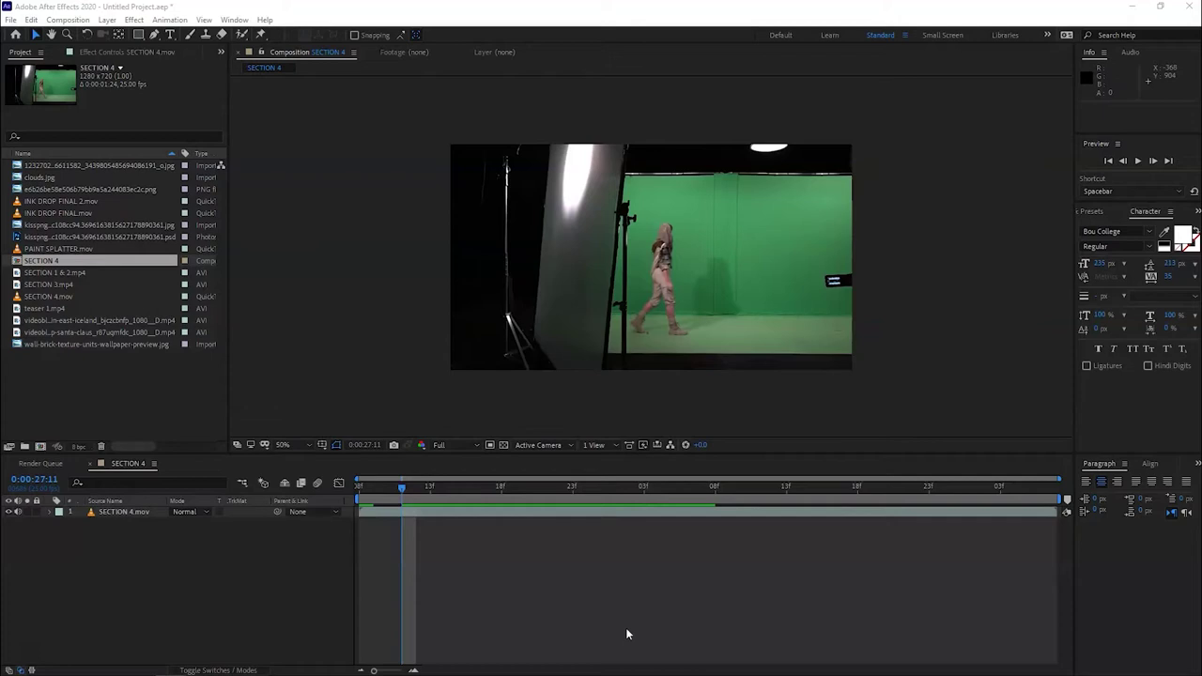
Step: Scrub through SECTION 4.mov to preview the walk, selecting the clip's layer in the timeline
{"action": "left_click", "coordinate": [405, 513]}
{"action": "mouse_move", "coordinate": [389, 491]}
{"action": "left_mouse_down"}
{"action": "mouse_move", "coordinate": [967, 502]}
{"action": "mouse_move", "coordinate": [920, 521]}
{"action": "mouse_move", "coordinate": [522, 516]}
{"action": "left_mouse_up"}
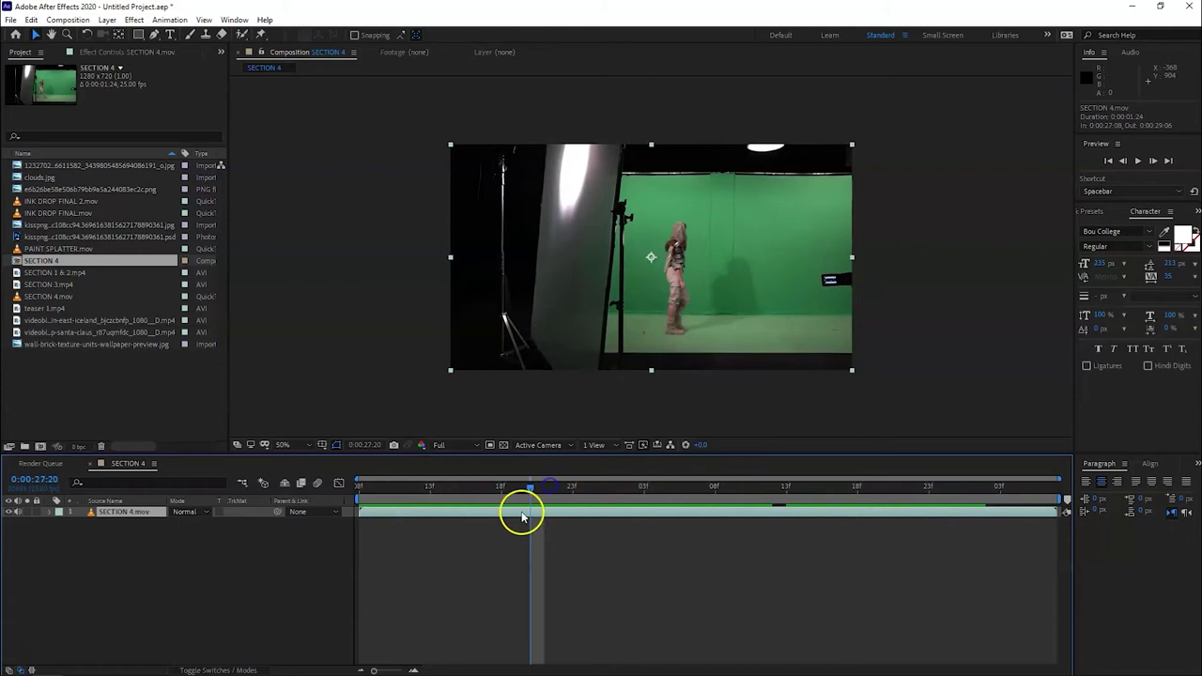
{"action": "left_click", "coordinate": [460, 488]}
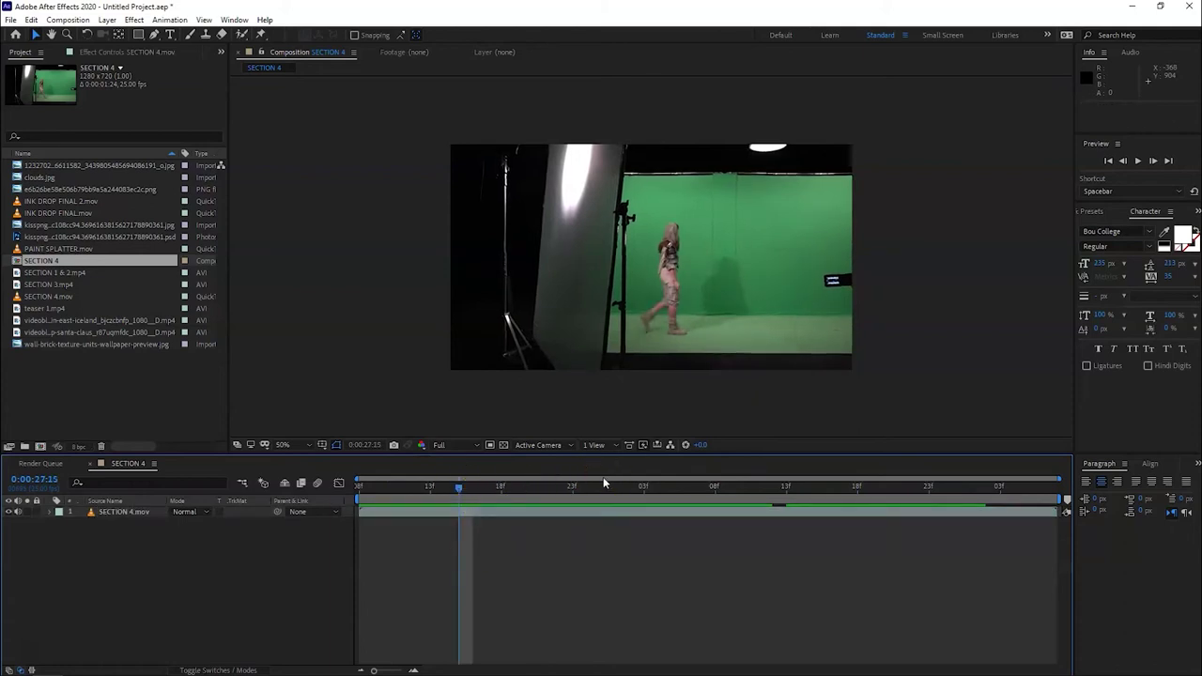
{"action": "left_click", "coordinate": [511, 512]}
{"action": "left_click", "coordinate": [528, 558]}
{"action": "left_click", "coordinate": [488, 488]}
{"action": "left_click", "coordinate": [480, 514]}
{"action": "mouse_move", "coordinate": [487, 489]}
{"action": "left_mouse_down"}
{"action": "mouse_move", "coordinate": [815, 486]}
{"action": "mouse_move", "coordinate": [472, 486]}
{"action": "mouse_move", "coordinate": [867, 485]}
{"action": "mouse_move", "coordinate": [473, 485]}
{"action": "left_mouse_up"}
Step: Apply Effect > Keying > Keylight (1.2) to the SECTION 4.mov layer
{"action": "right_click", "coordinate": [435, 516]}
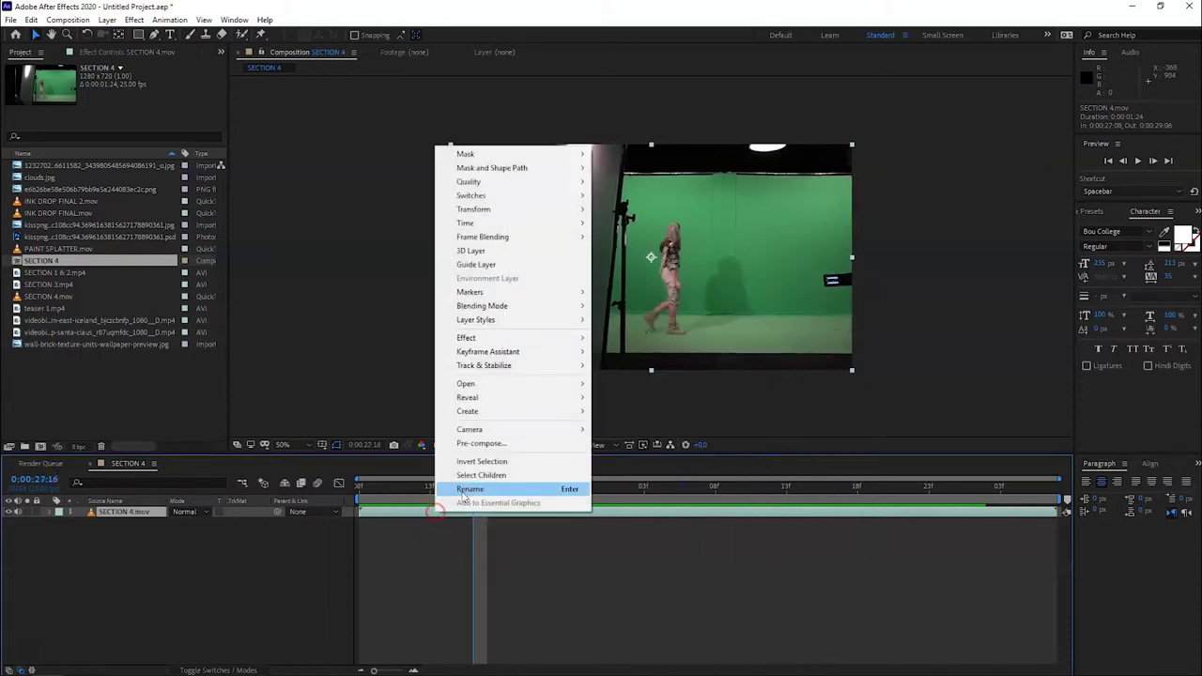
{"action": "mouse_move", "coordinate": [523, 338]}
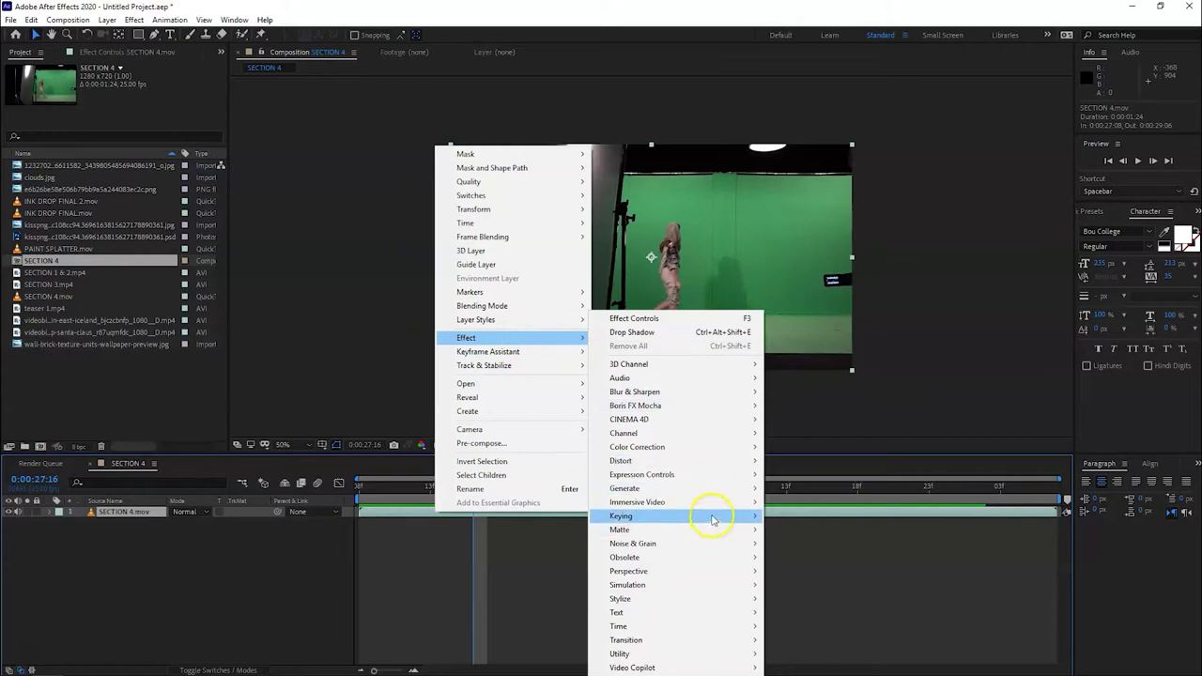
{"action": "mouse_move", "coordinate": [713, 516]}
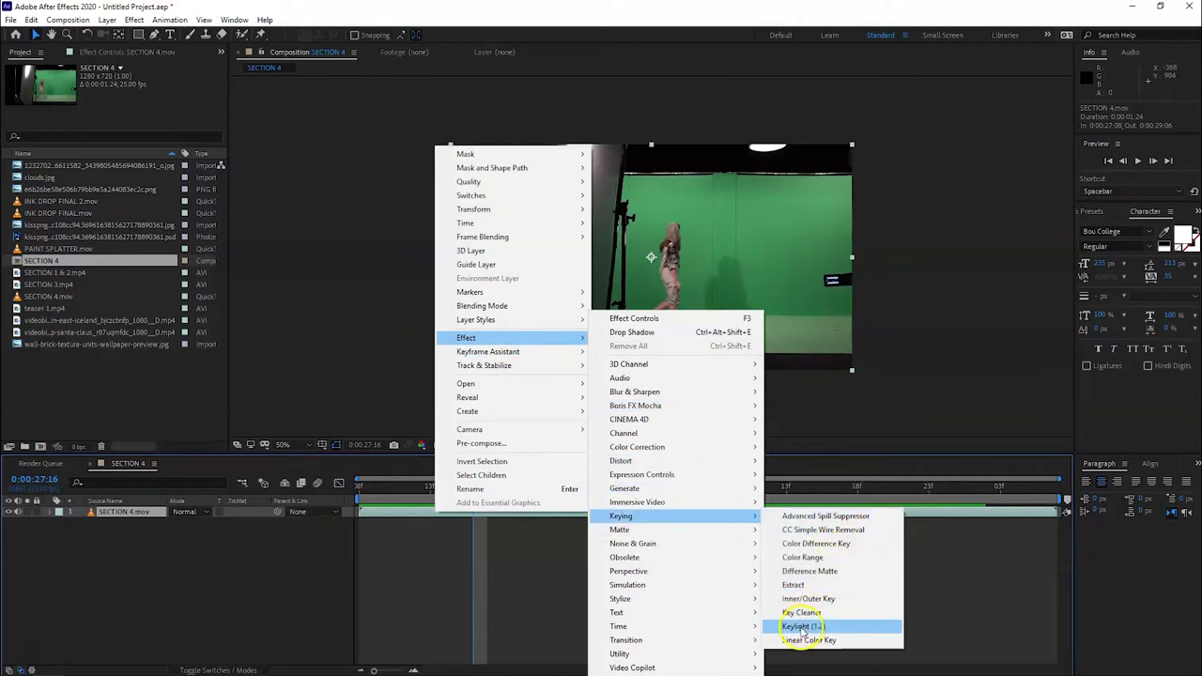
{"action": "left_click", "coordinate": [801, 627]}
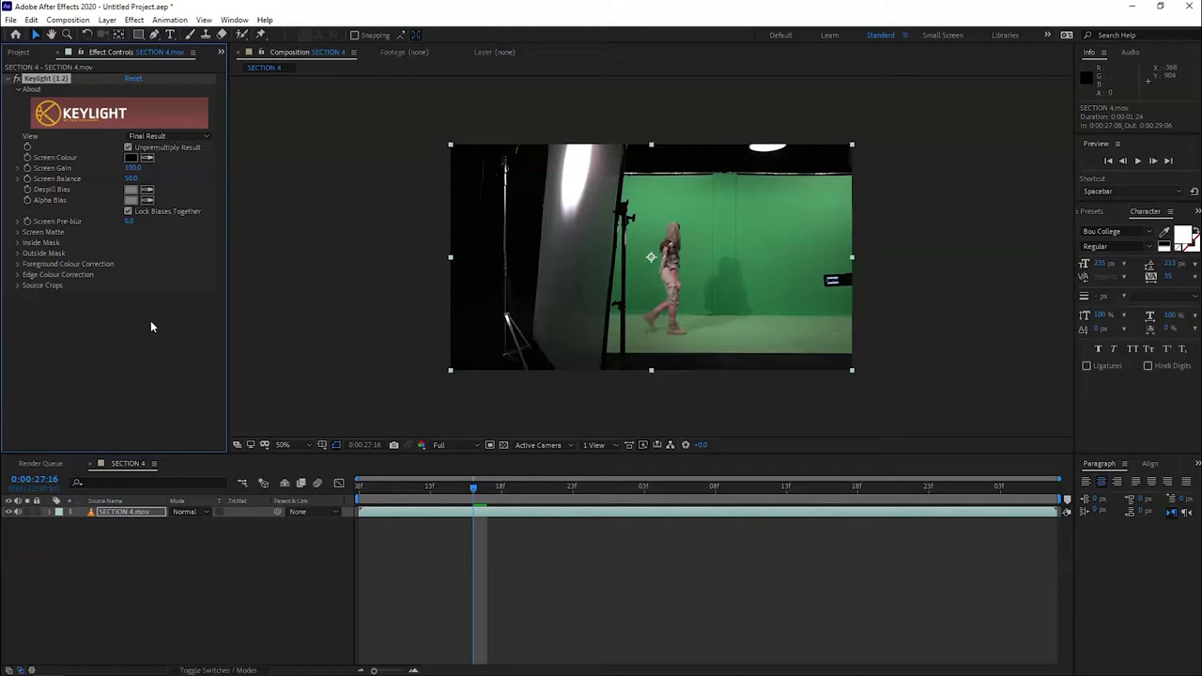
Step: Sample the green backdrop in the viewer as Keylight's Screen Colour
{"action": "left_click", "coordinate": [147, 292]}
{"action": "left_click", "coordinate": [147, 160]}
{"action": "left_click", "coordinate": [147, 162]}
{"action": "left_click", "coordinate": [147, 160]}
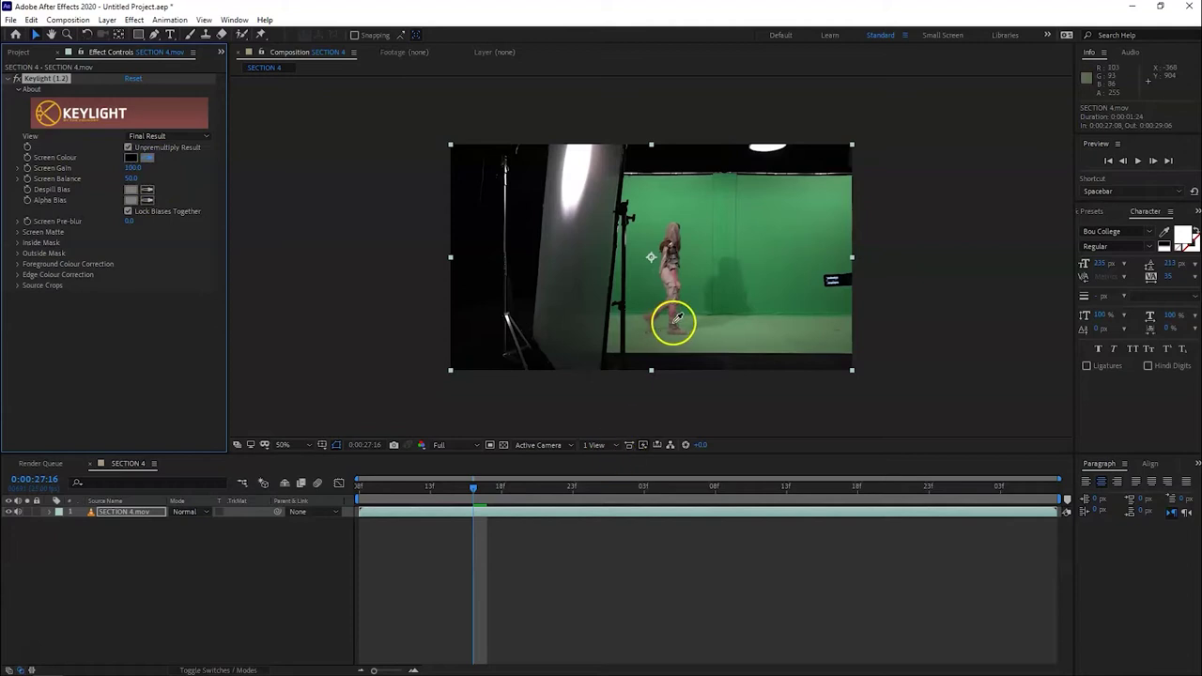
{"action": "left_click", "coordinate": [734, 297]}
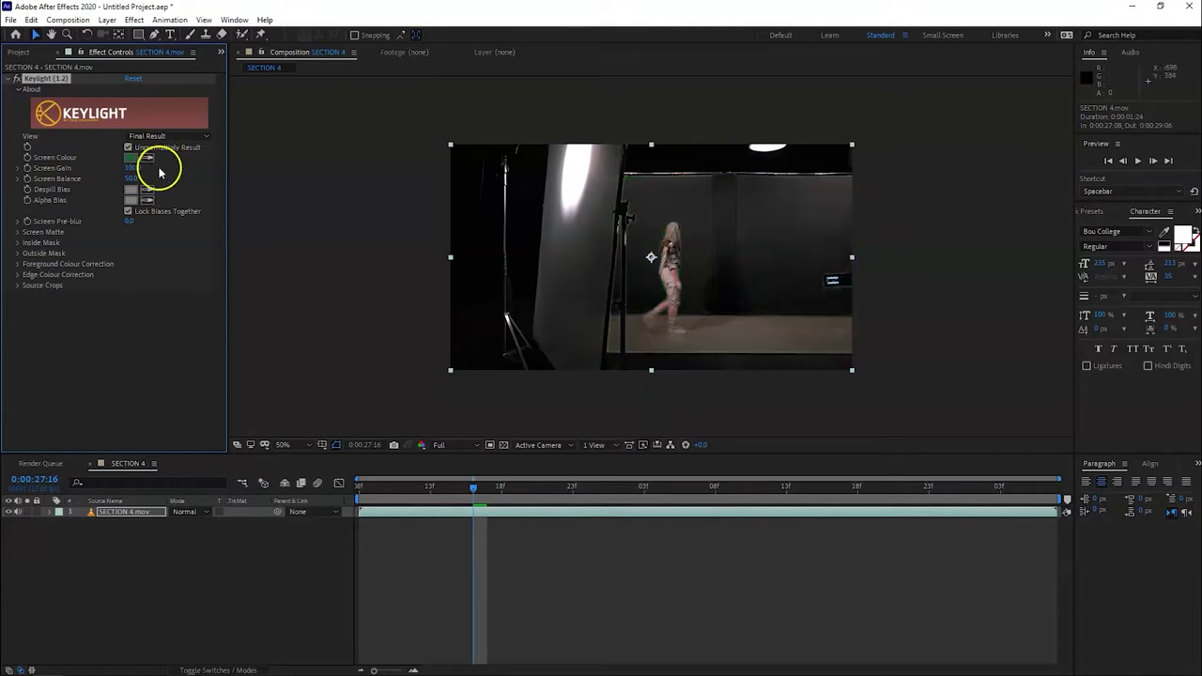
Step: Turn on the transparency grid, comparing the key with and without the checkerboard
{"action": "left_click", "coordinate": [503, 446]}
{"action": "left_click", "coordinate": [503, 446]}
{"action": "left_click", "coordinate": [503, 446]}
{"action": "left_click", "coordinate": [503, 446]}
{"action": "left_click", "coordinate": [503, 446]}
{"action": "left_click", "coordinate": [503, 446]}
{"action": "left_click", "coordinate": [503, 446]}
{"action": "left_click", "coordinate": [503, 446]}
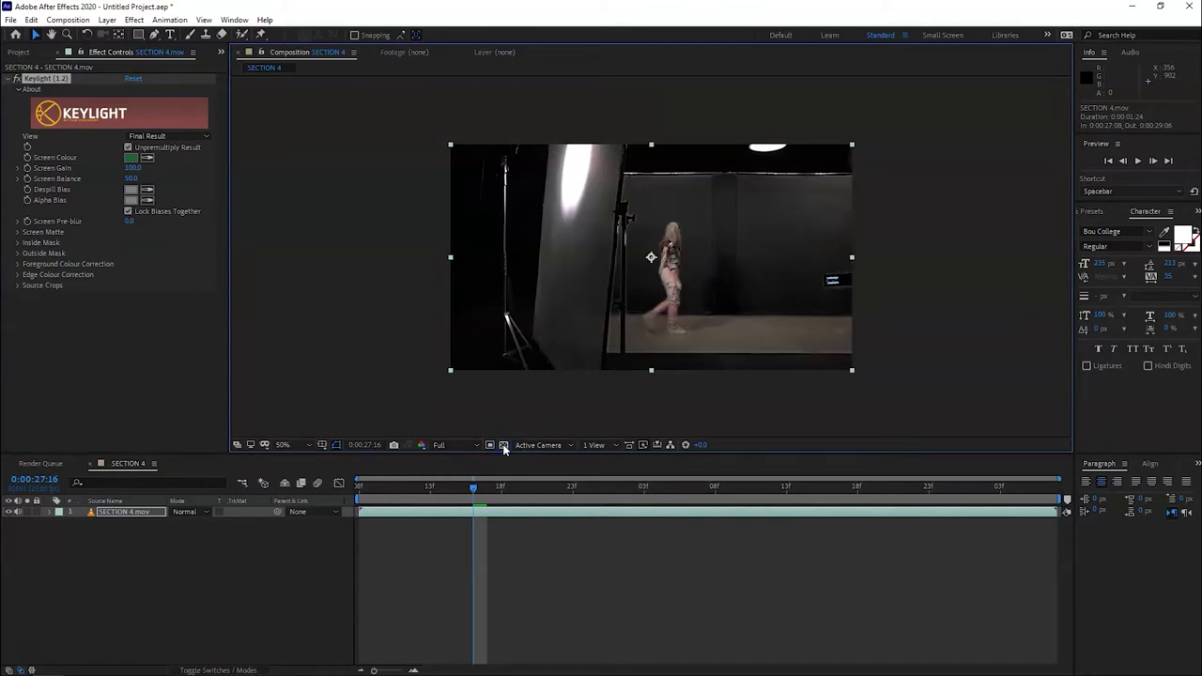
{"action": "left_click", "coordinate": [503, 446]}
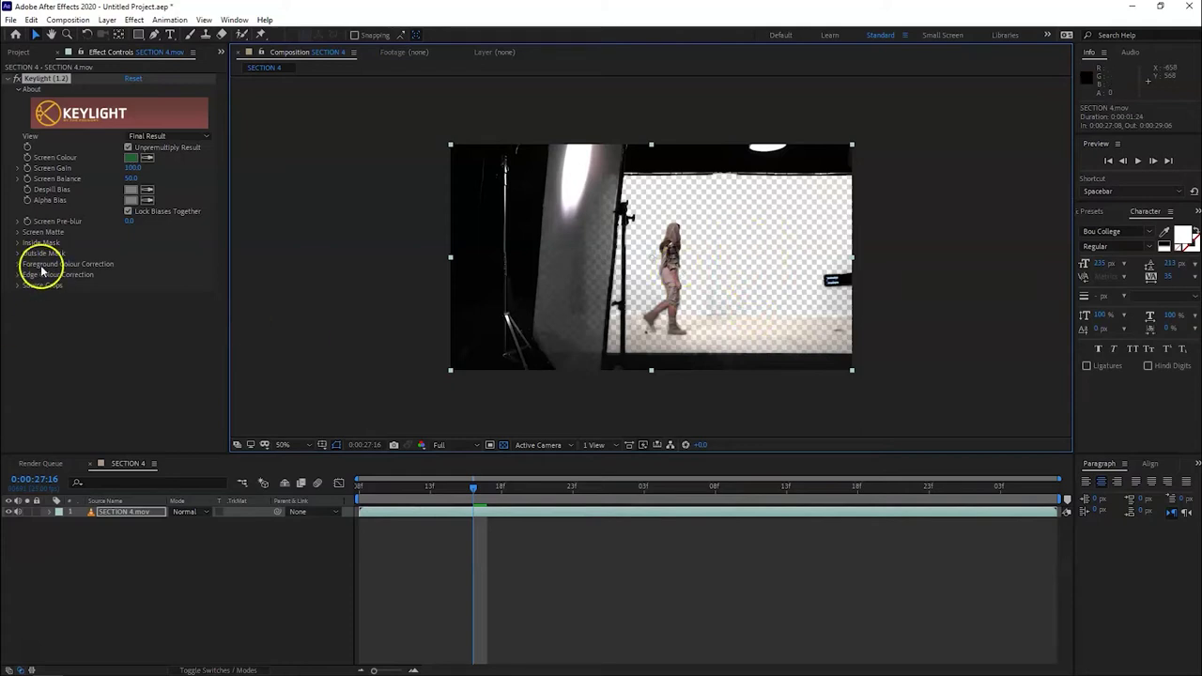
Step: Expand Keylight's Screen Matte and set Clip White to 67.0 and Clip Black to 49.0
{"action": "left_click", "coordinate": [18, 235]}
{"action": "left_click", "coordinate": [18, 233]}
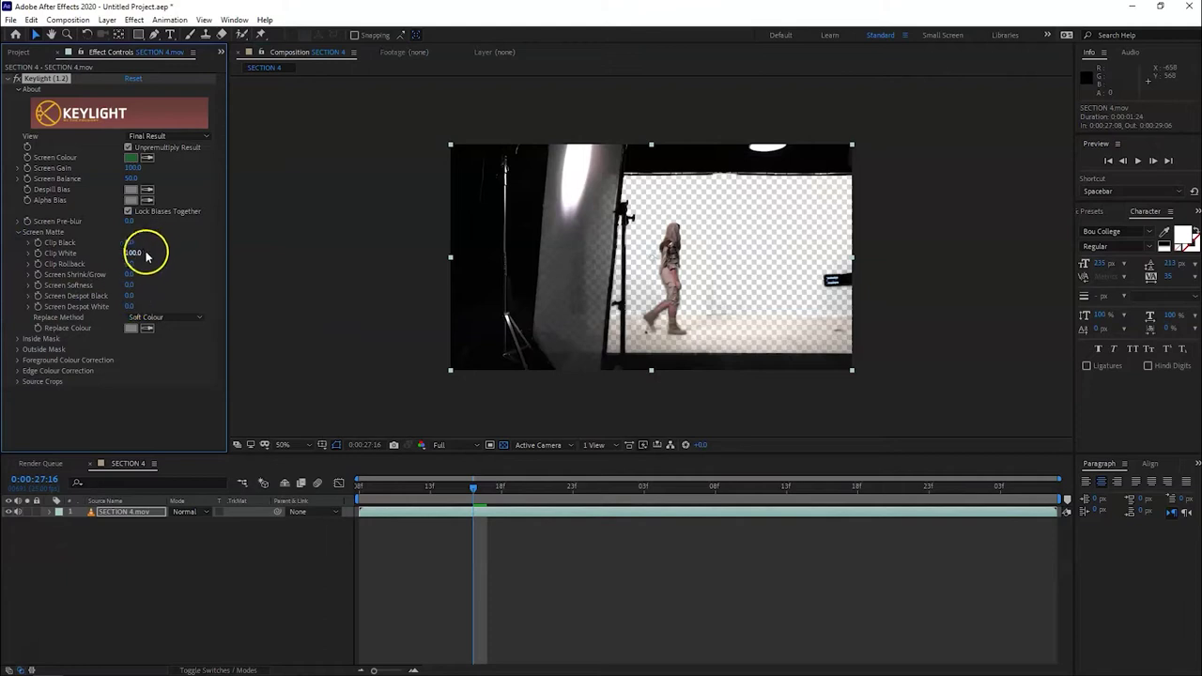
{"action": "left_click", "coordinate": [133, 254]}
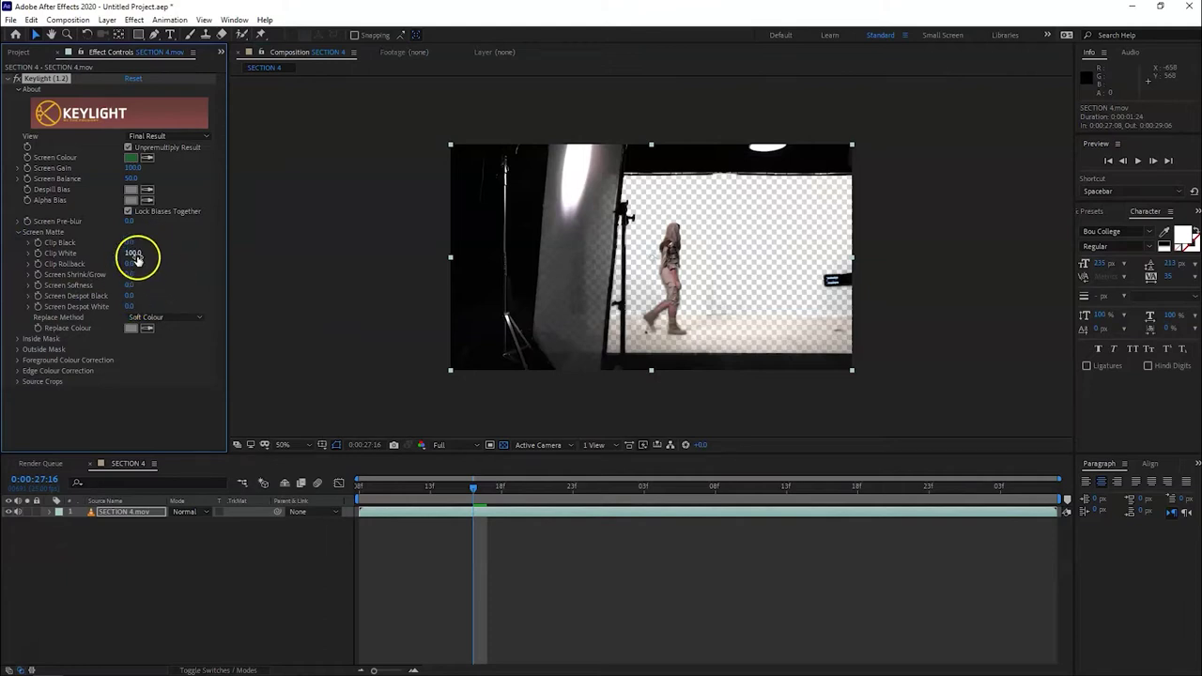
{"action": "left_click_drag", "start_coordinate": [131, 253], "coordinate": [118, 257]}
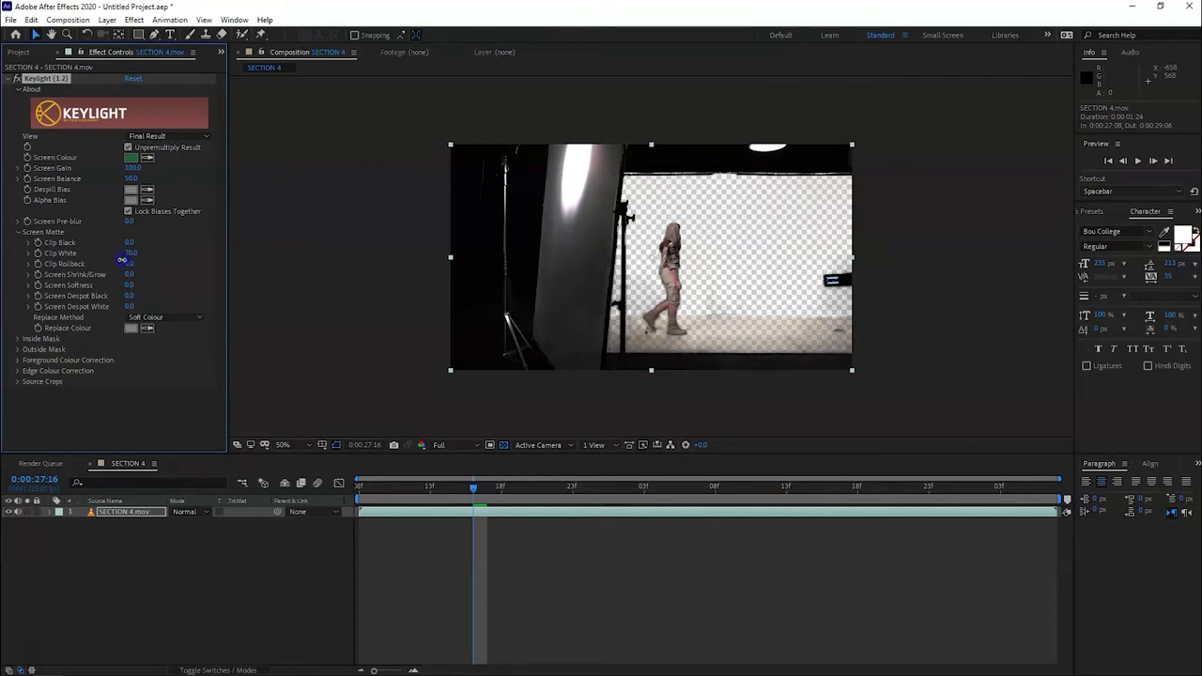
{"action": "left_click_drag", "start_coordinate": [131, 242], "coordinate": [162, 244]}
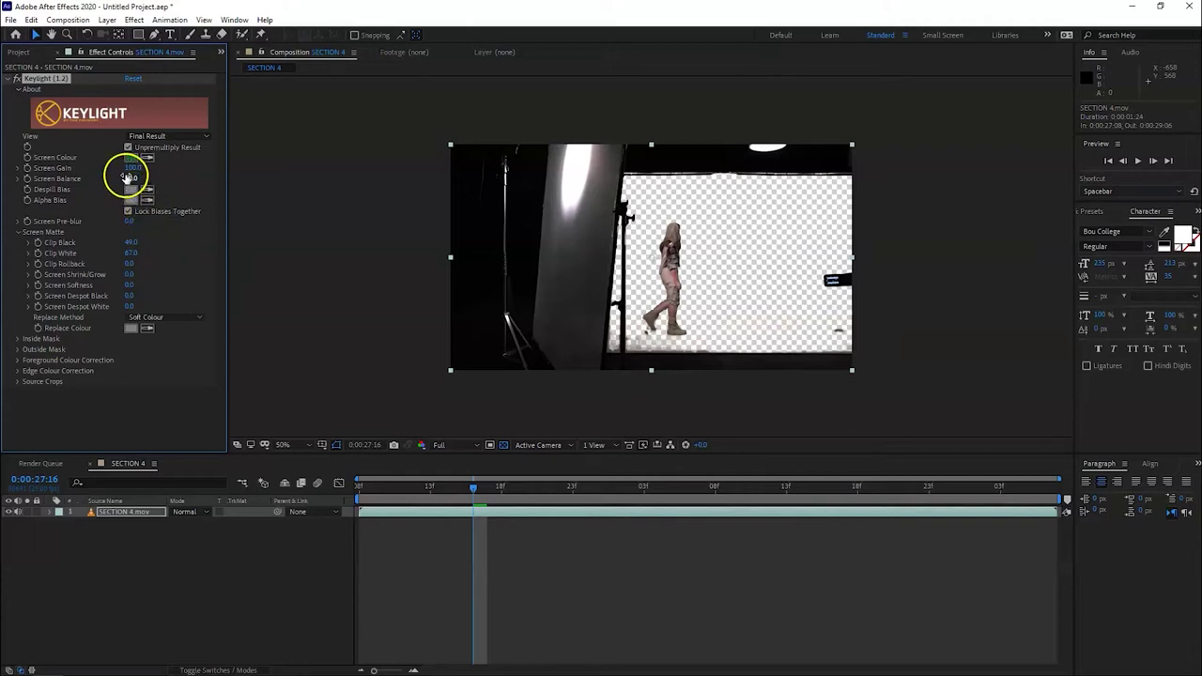
Step: Try different Screen Gain values and check the key across neighbouring frames
{"action": "left_click_drag", "start_coordinate": [131, 168], "coordinate": [138, 171]}
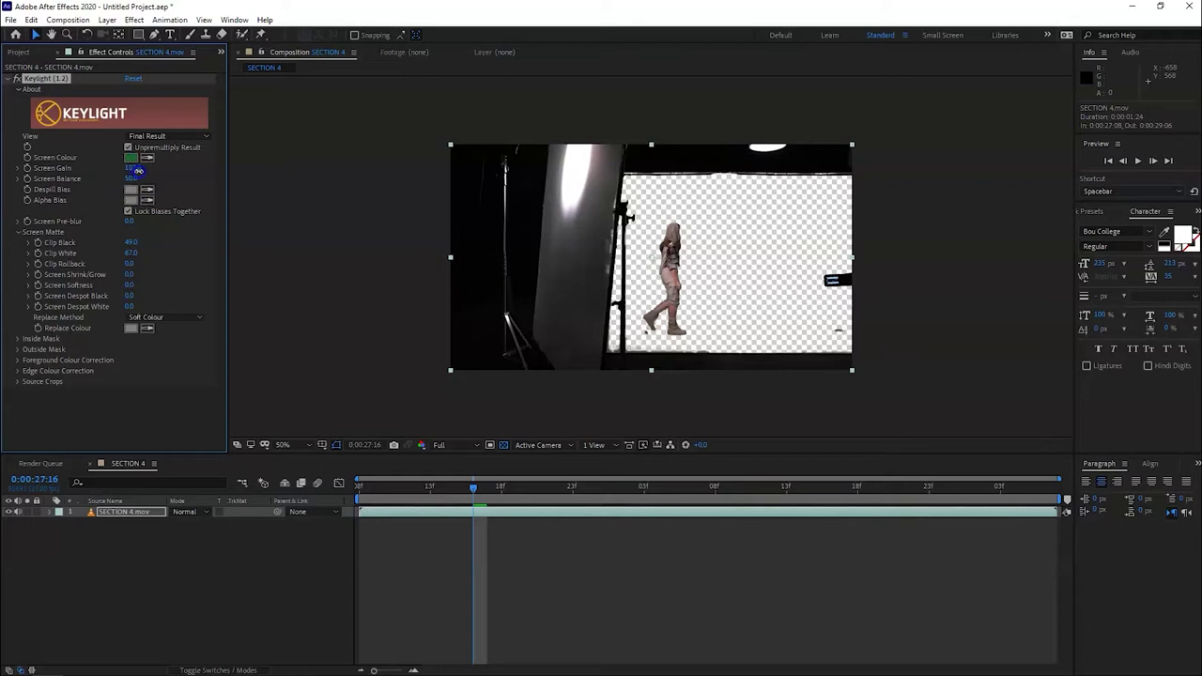
{"action": "left_click_drag", "start_coordinate": [138, 172], "coordinate": [139, 172]}
{"action": "mouse_move", "coordinate": [497, 487]}
{"action": "left_mouse_down"}
{"action": "mouse_move", "coordinate": [414, 497]}
{"action": "mouse_move", "coordinate": [635, 504]}
{"action": "left_mouse_up"}
{"action": "mouse_move", "coordinate": [416, 491]}
{"action": "left_mouse_down"}
{"action": "mouse_move", "coordinate": [404, 503]}
{"action": "mouse_move", "coordinate": [516, 497]}
{"action": "left_mouse_up"}
Step: Scrub the timeline to check the key, returning to 0:00:27:16 with SECTION 4.mov selected
{"action": "left_click_drag", "start_coordinate": [389, 496], "coordinate": [743, 497]}
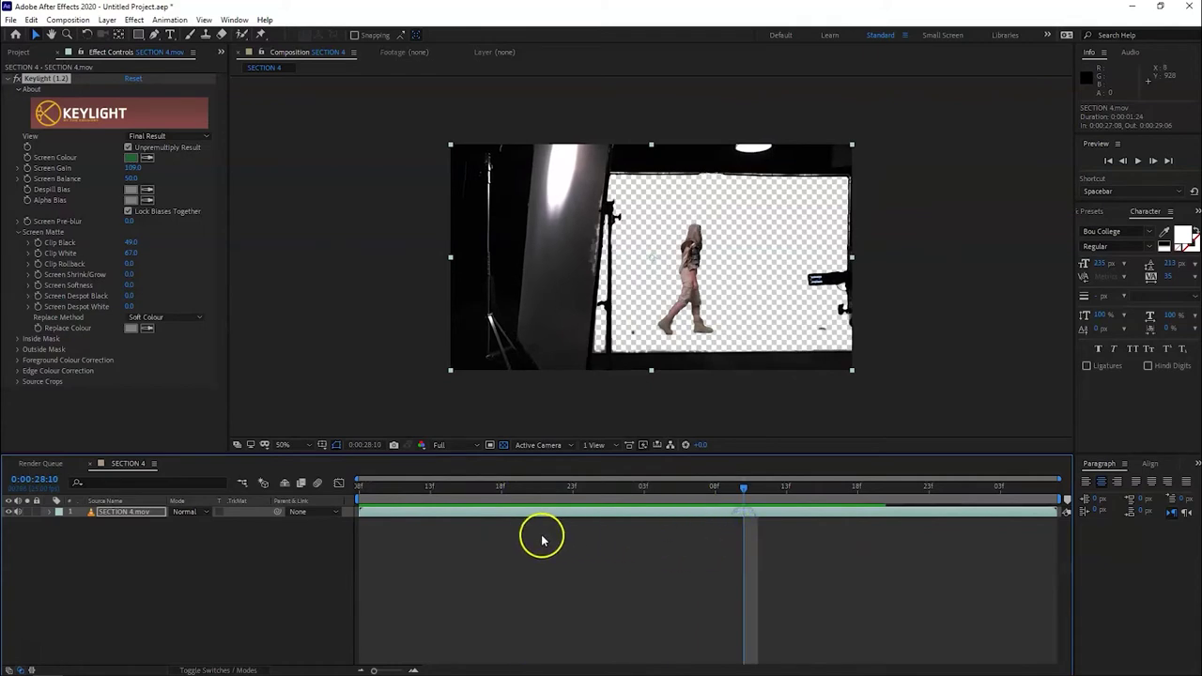
{"action": "mouse_move", "coordinate": [398, 495]}
{"action": "left_mouse_down"}
{"action": "mouse_move", "coordinate": [579, 493]}
{"action": "mouse_move", "coordinate": [746, 515]}
{"action": "mouse_move", "coordinate": [682, 498]}
{"action": "mouse_move", "coordinate": [639, 510]}
{"action": "mouse_move", "coordinate": [587, 497]}
{"action": "left_mouse_up"}
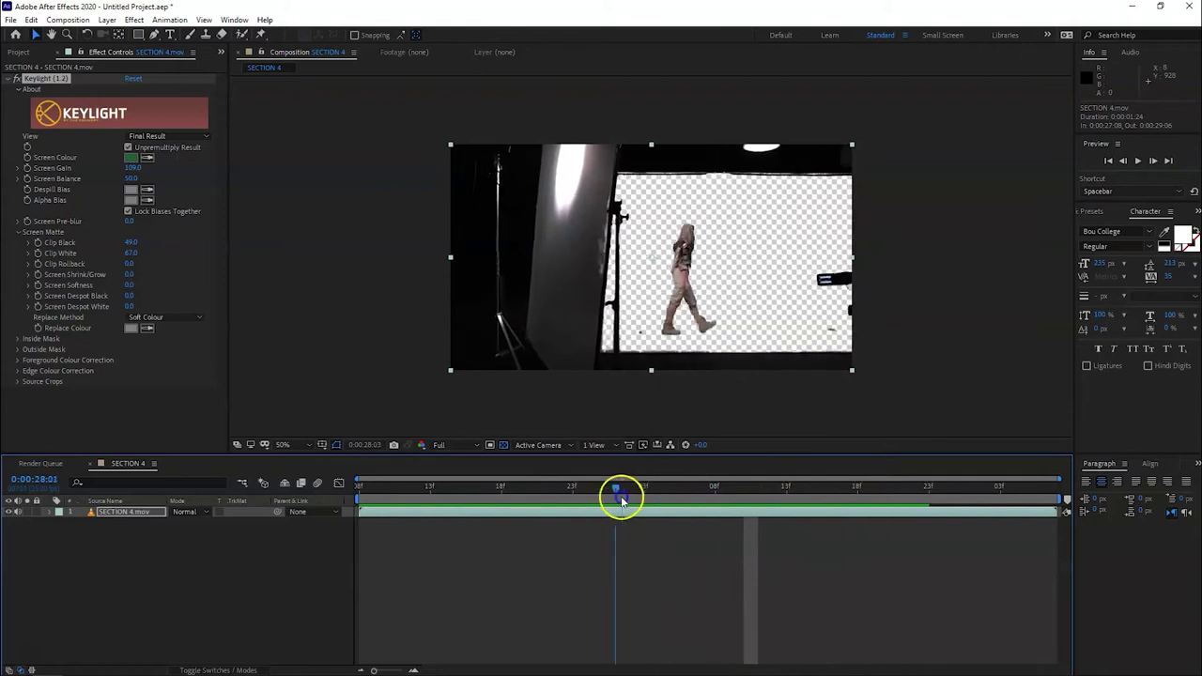
{"action": "left_click_drag", "start_coordinate": [423, 486], "coordinate": [528, 498]}
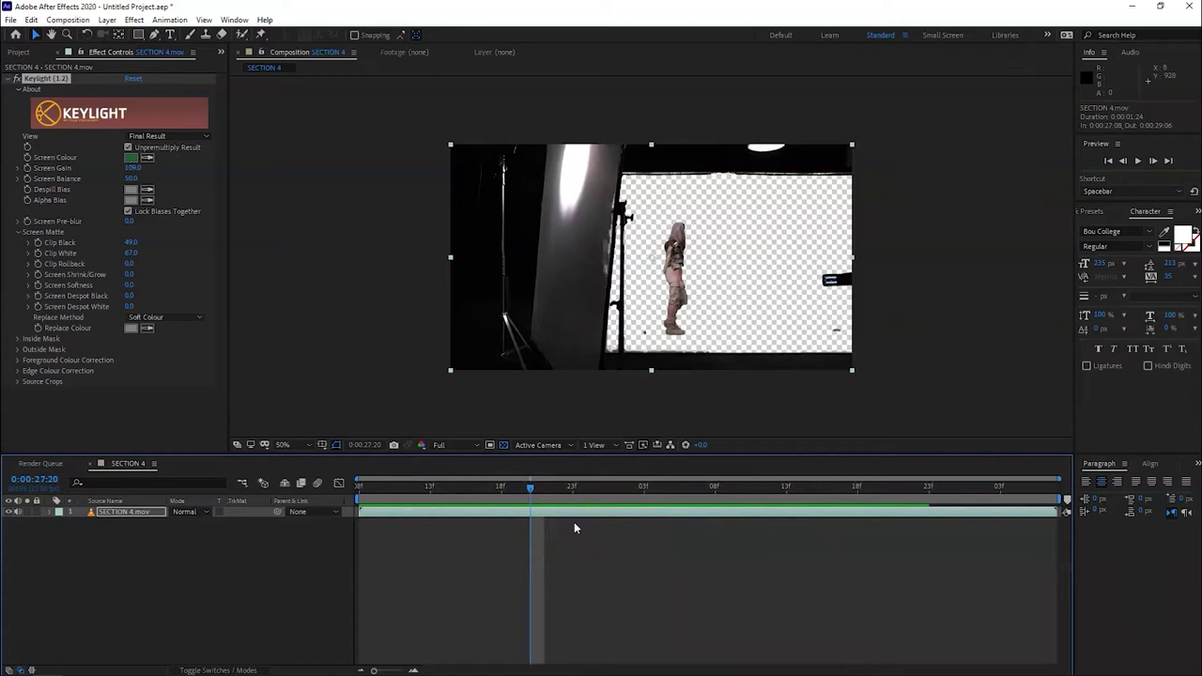
{"action": "left_click", "coordinate": [484, 570]}
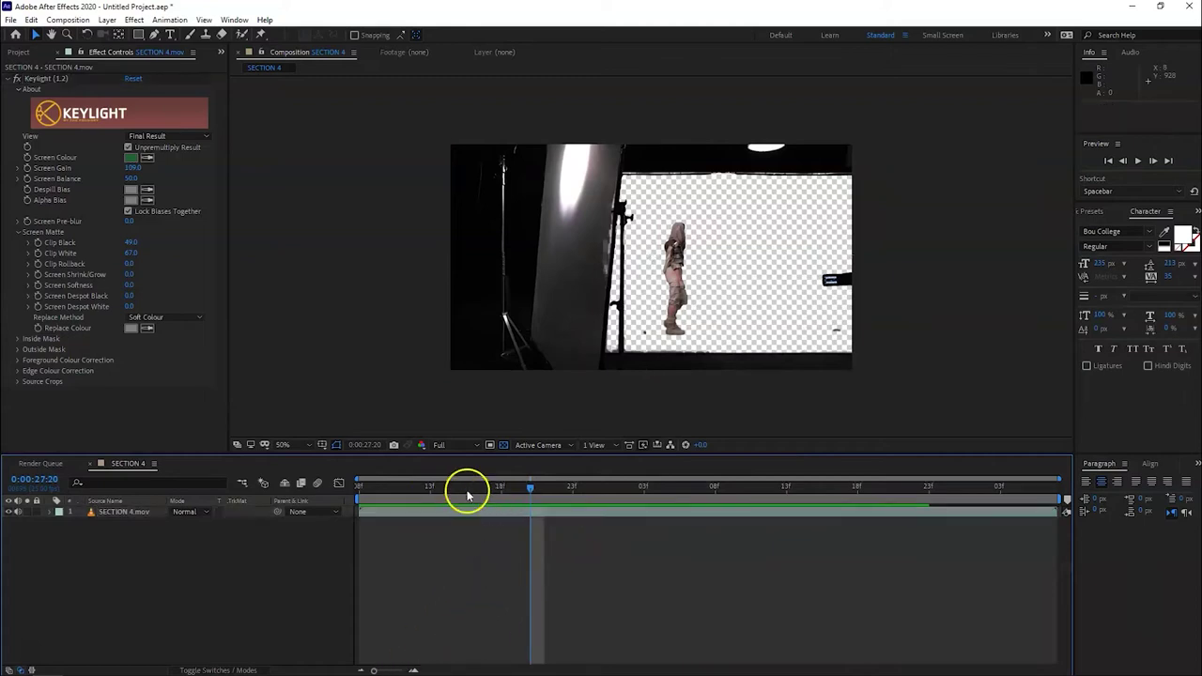
{"action": "left_click", "coordinate": [471, 487]}
{"action": "left_click", "coordinate": [476, 517]}
{"action": "left_click", "coordinate": [476, 517]}
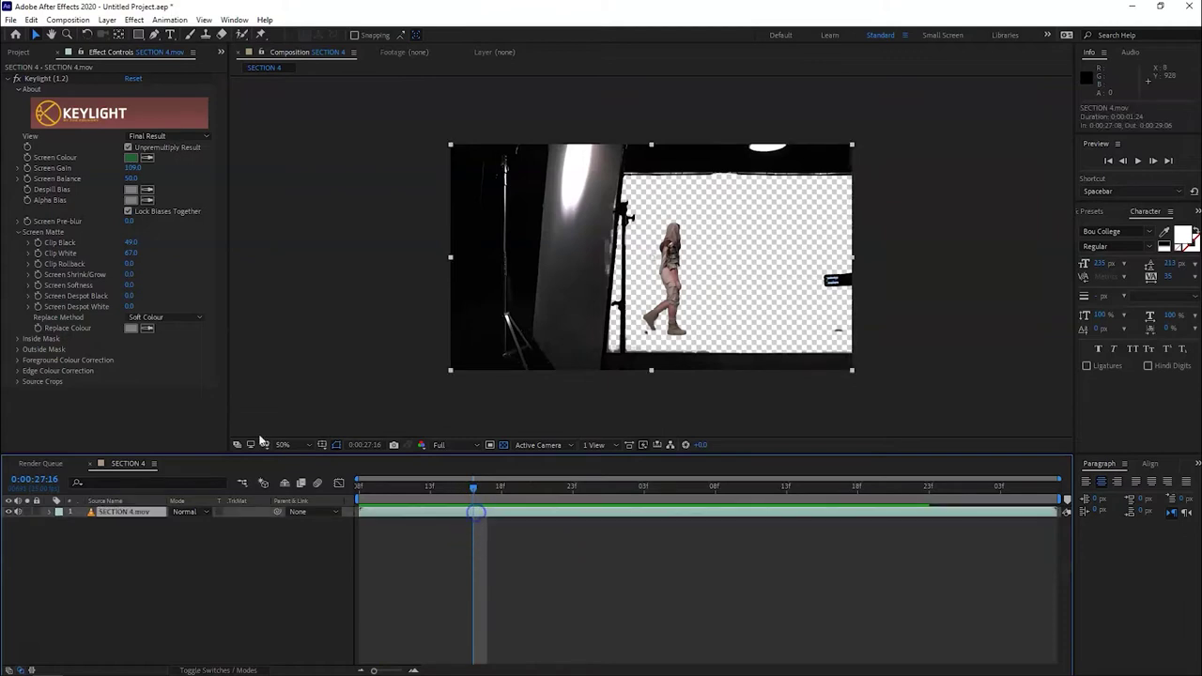
Step: Switch off Keylight to show the green backdrop and start a Pen path, creating Shape Layer 1
{"action": "left_click", "coordinate": [21, 78]}
{"action": "left_click", "coordinate": [581, 557]}
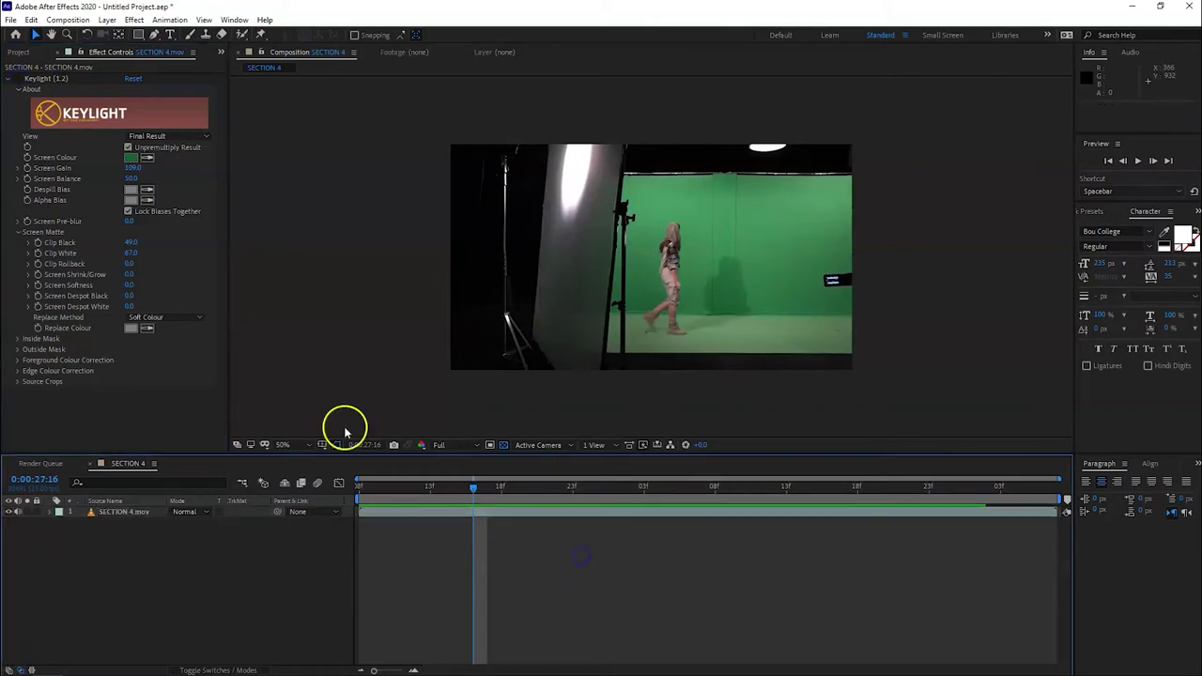
{"action": "left_click", "coordinate": [154, 35]}
{"action": "left_click_drag", "start_coordinate": [655, 212], "coordinate": [643, 318]}
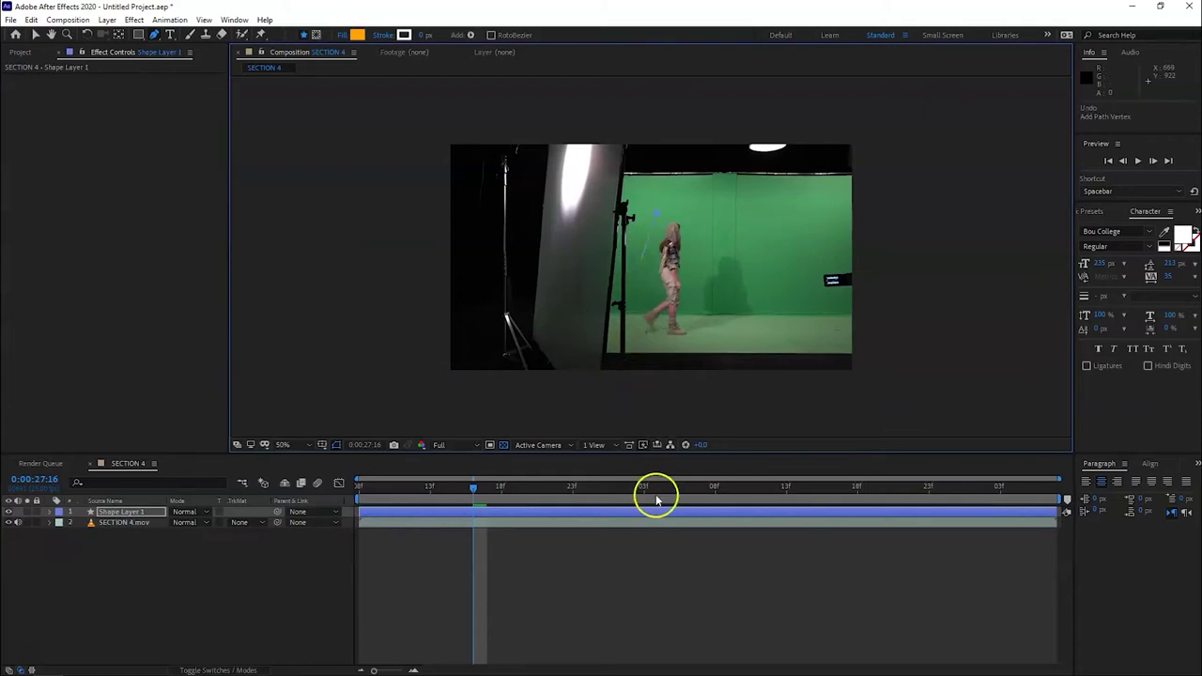
{"action": "key", "text": "ctrl+z"}
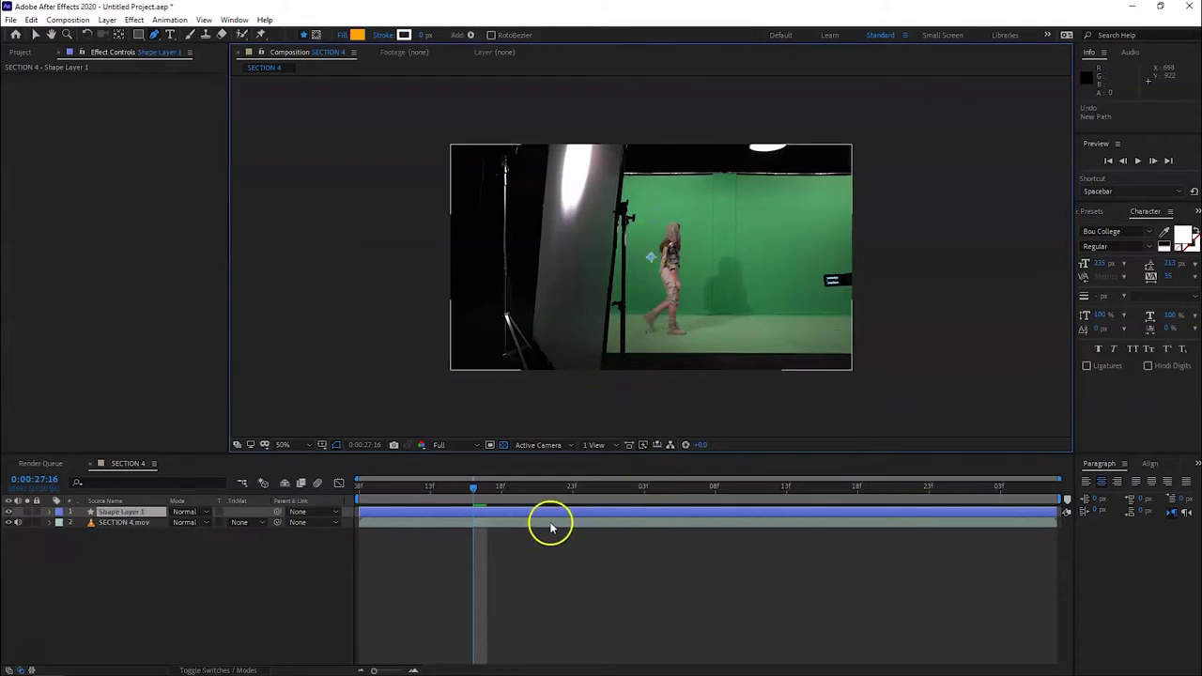
Step: Delete the stray shape layer and draw a closed six-point mask around the figure on SECTION 4.mov
{"action": "key", "text": "Delete"}
{"action": "left_click", "coordinate": [544, 514]}
{"action": "left_click", "coordinate": [648, 212]}
{"action": "left_click", "coordinate": [636, 294]}
{"action": "left_click", "coordinate": [636, 337]}
{"action": "left_click", "coordinate": [692, 347]}
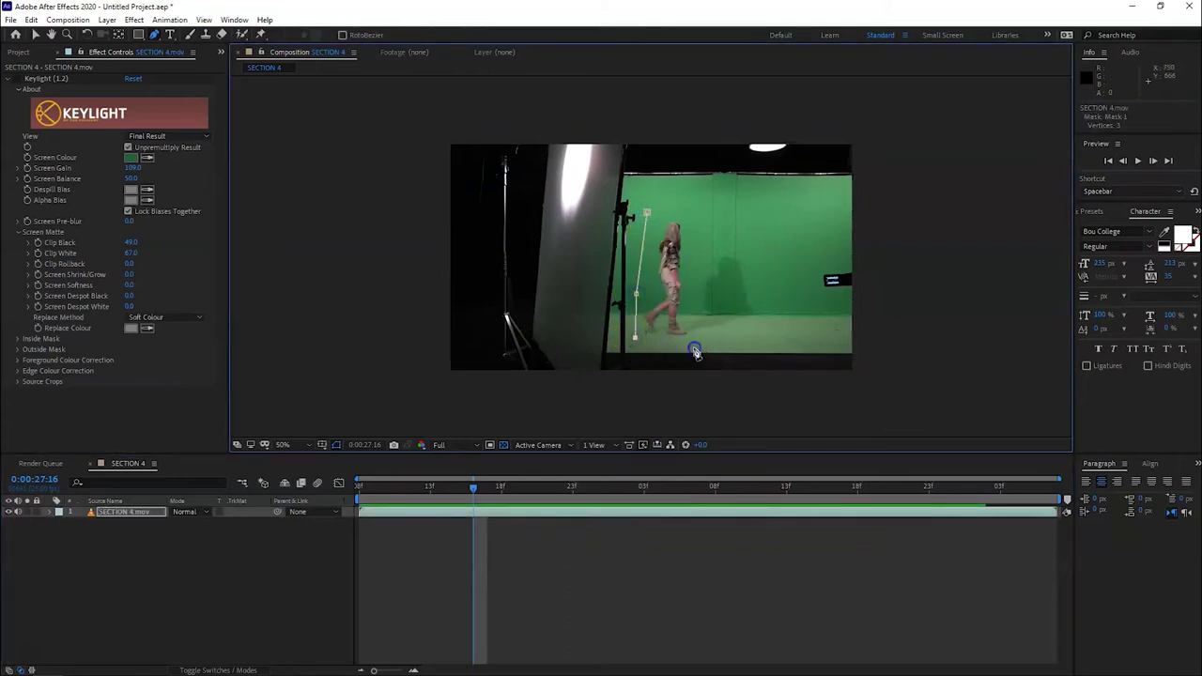
{"action": "left_click", "coordinate": [762, 282]}
{"action": "left_click", "coordinate": [703, 220]}
{"action": "left_click", "coordinate": [647, 212]}
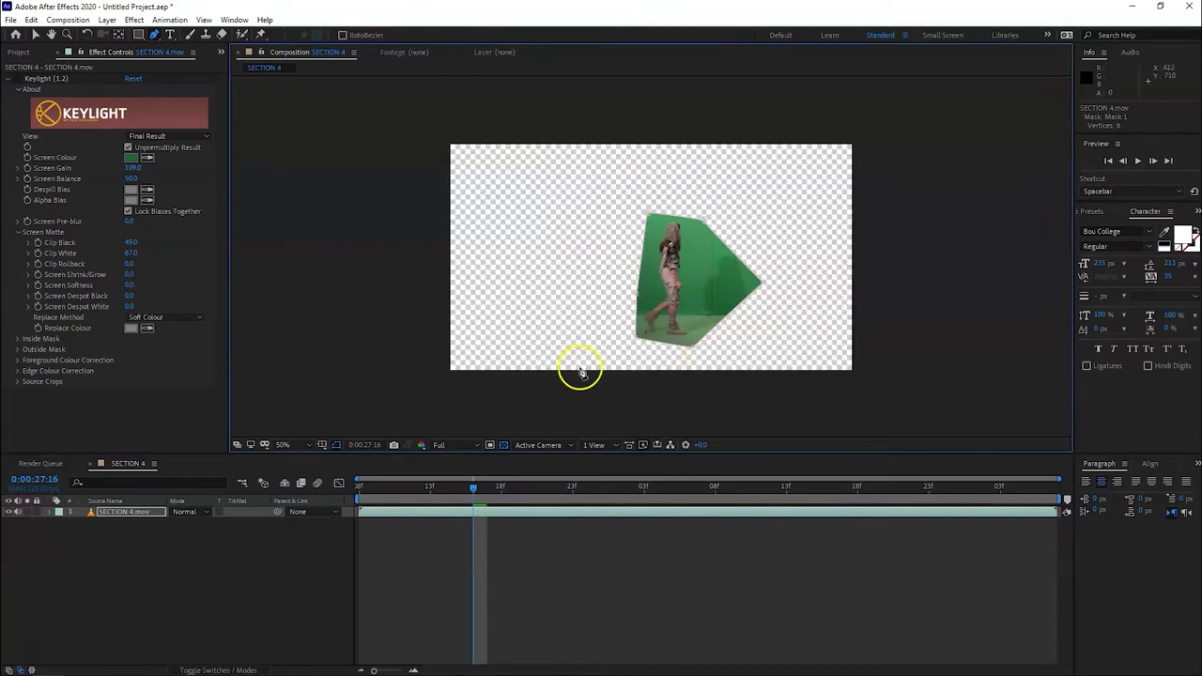
Step: Reveal Mask 1's properties in the timeline and zoom the viewer in with the checkerboard hidden
{"action": "left_click", "coordinate": [52, 512]}
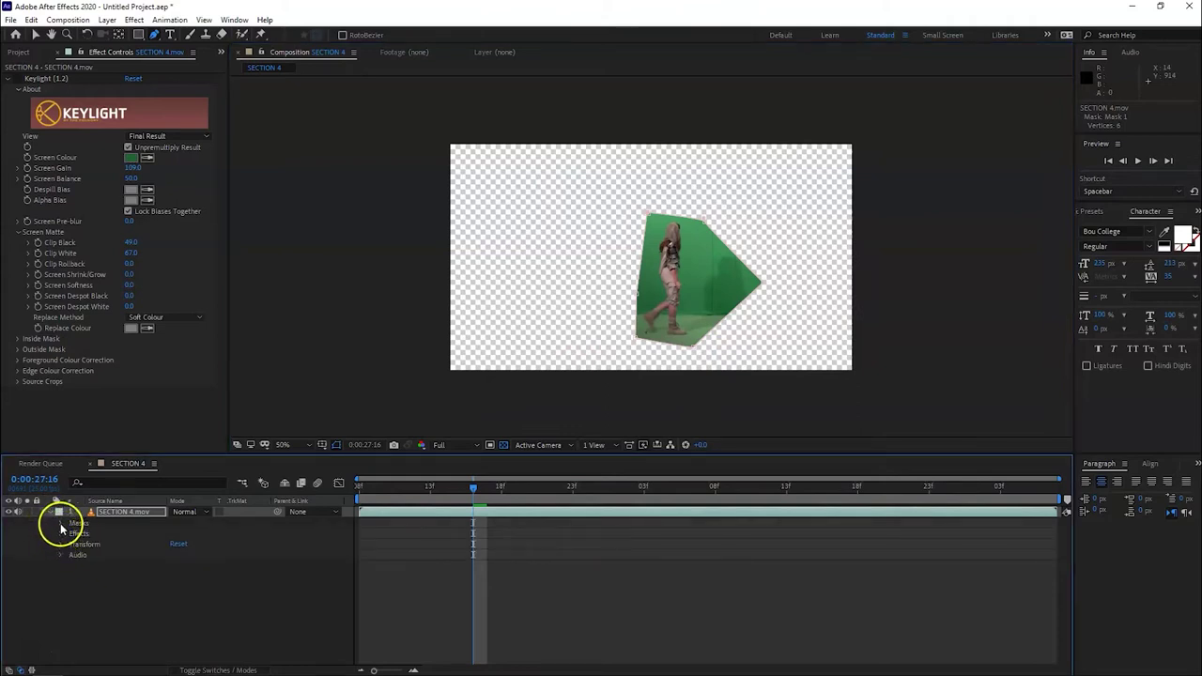
{"action": "left_click", "coordinate": [60, 522]}
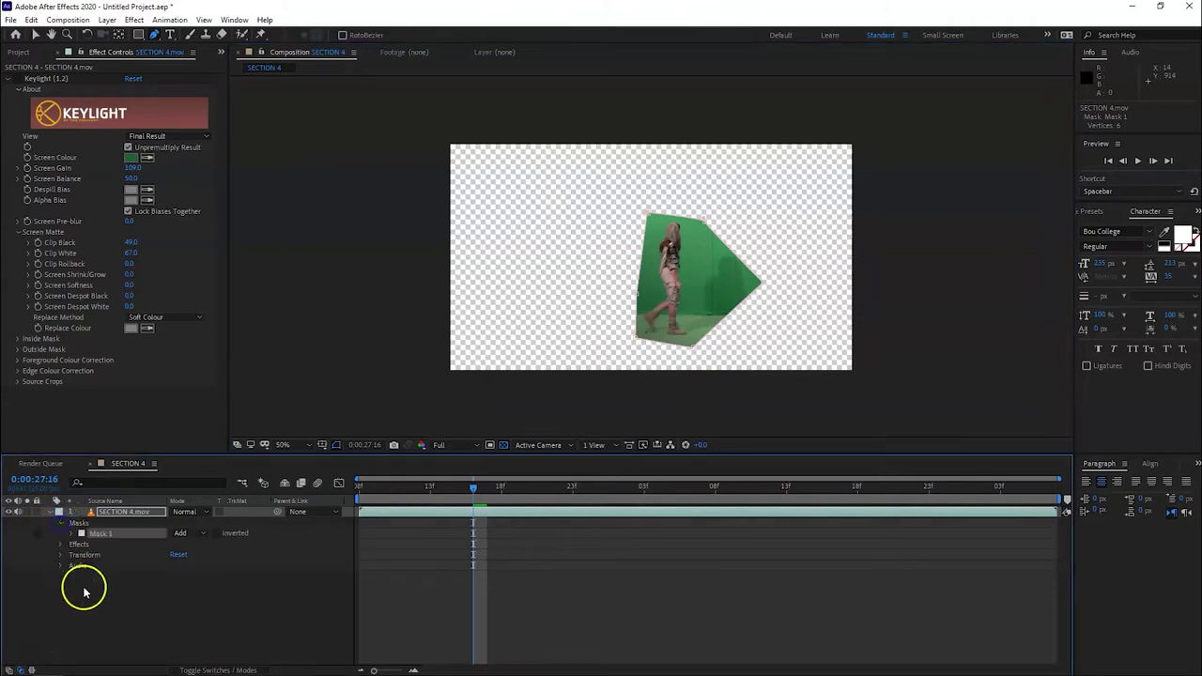
{"action": "left_click", "coordinate": [73, 533]}
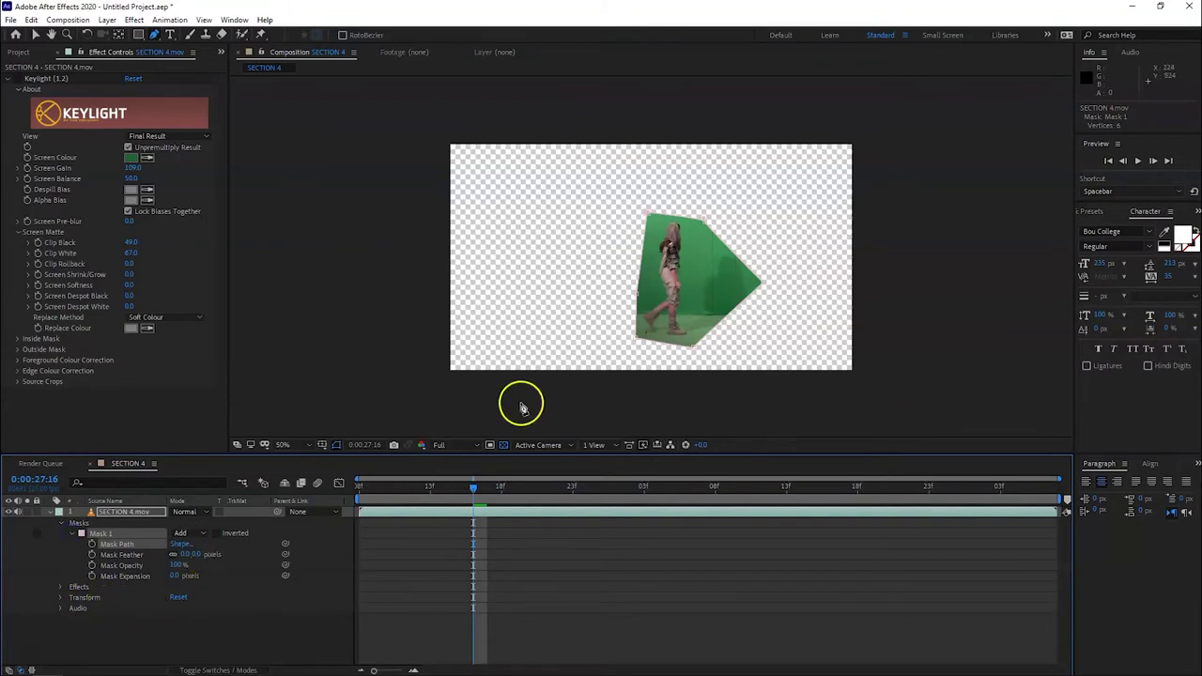
{"action": "key", "text": "period"}
{"action": "key", "text": "period"}
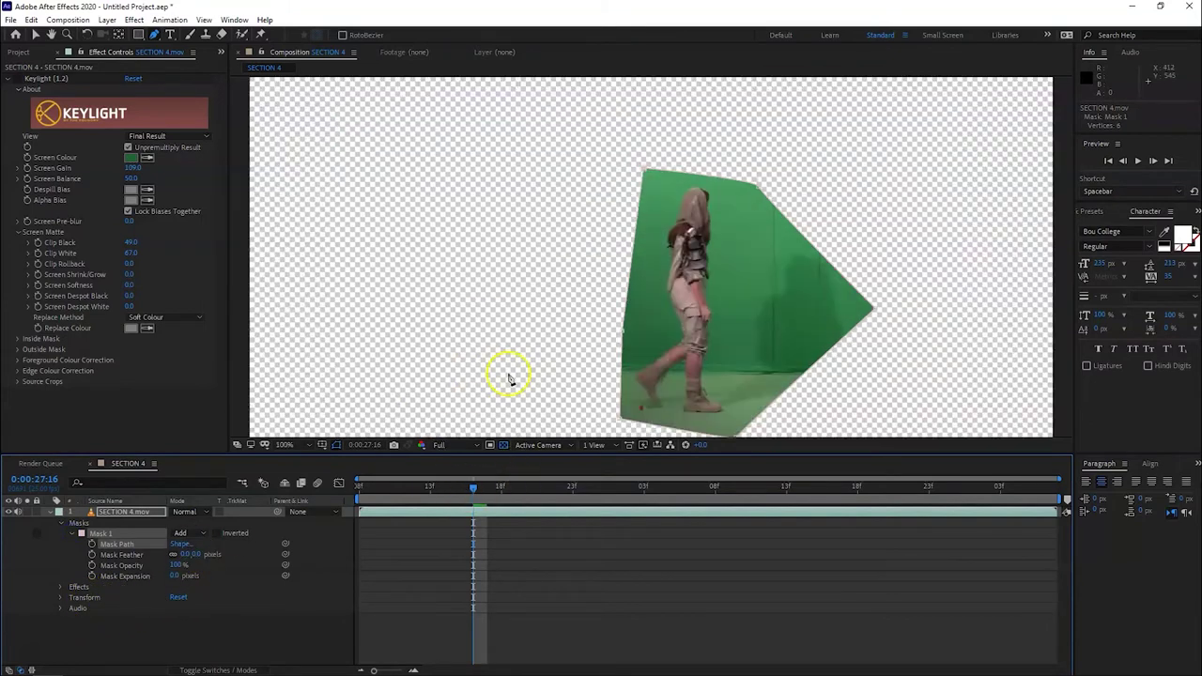
{"action": "left_click", "coordinate": [504, 445]}
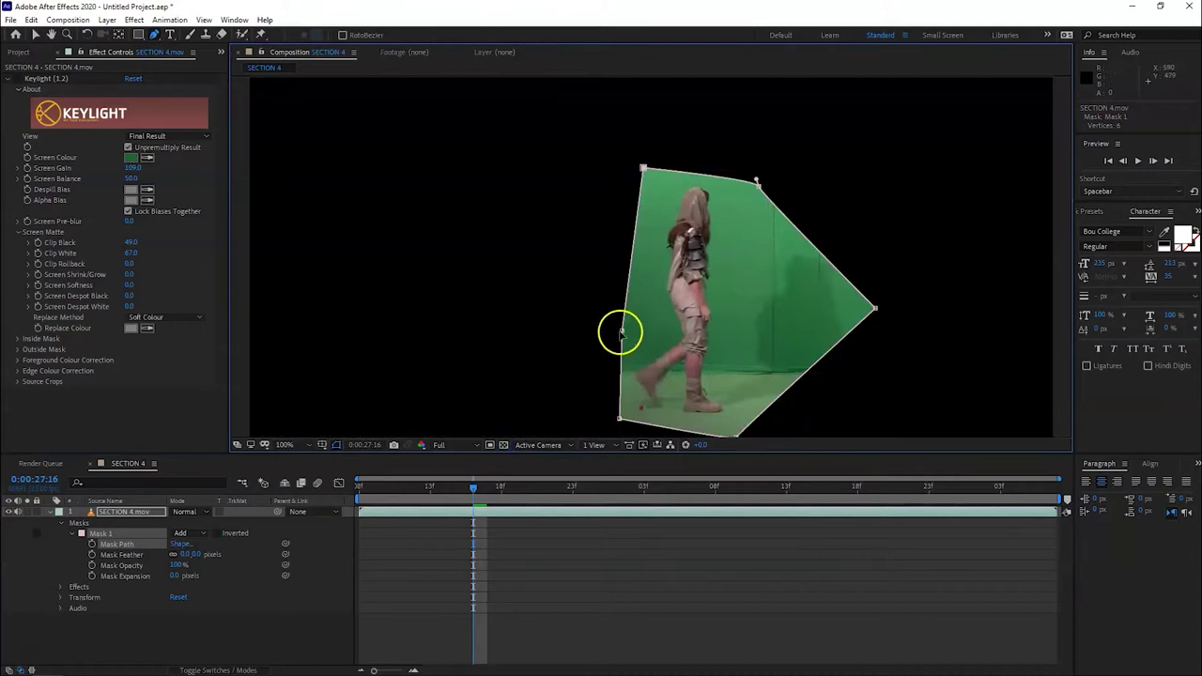
Step: Refine the mask, nudging the bottom-left point and pulling the right point in toward the figure
{"action": "left_click_drag", "start_coordinate": [622, 331], "coordinate": [623, 310]}
{"action": "left_click", "coordinate": [619, 413]}
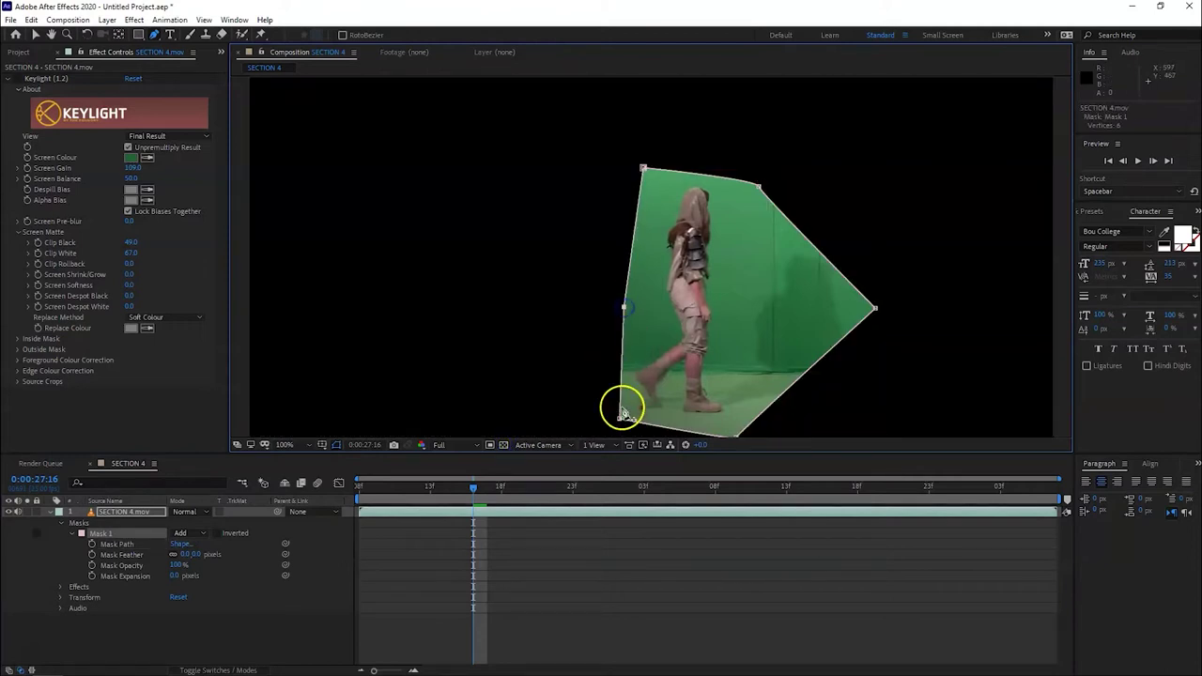
{"action": "left_click_drag", "start_coordinate": [619, 416], "coordinate": [624, 418]}
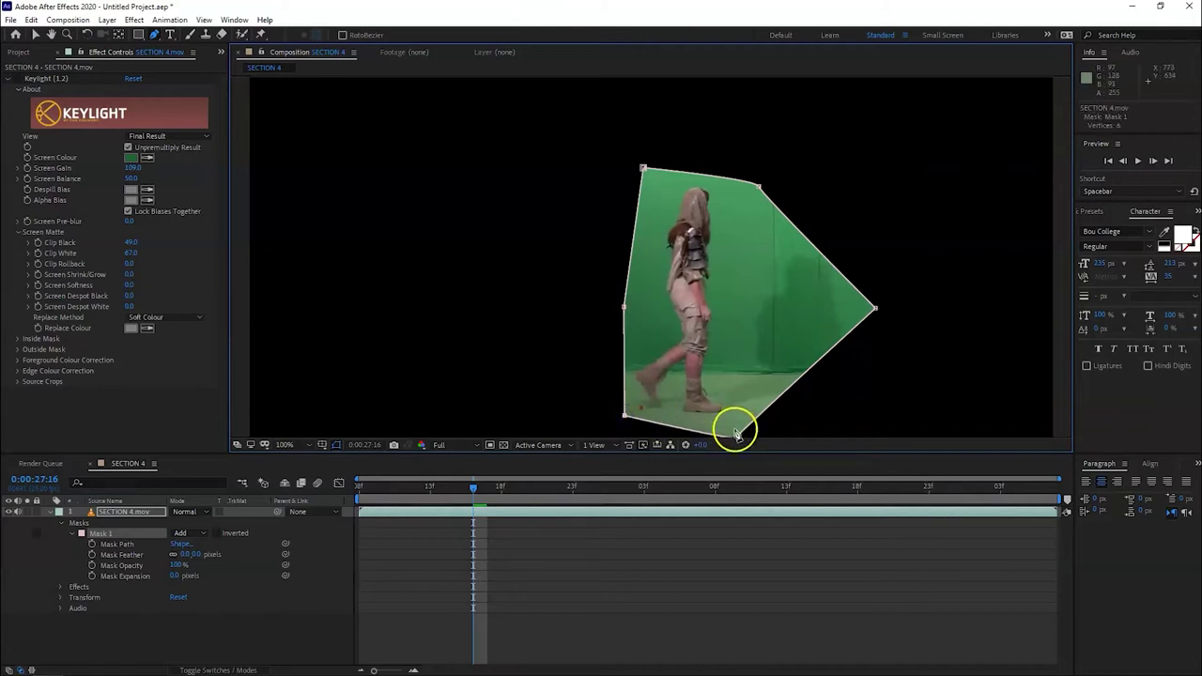
{"action": "key", "text": "comma"}
{"action": "key", "text": "comma"}
{"action": "left_click", "coordinate": [694, 345]}
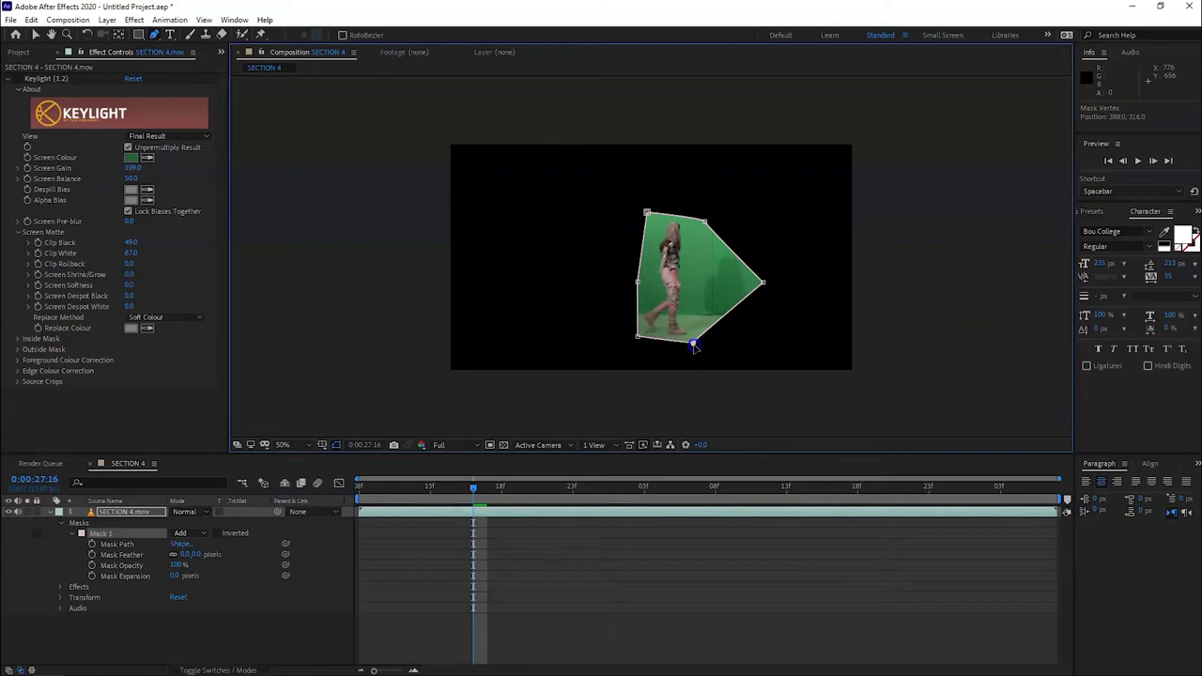
{"action": "left_click_drag", "start_coordinate": [762, 284], "coordinate": [716, 296]}
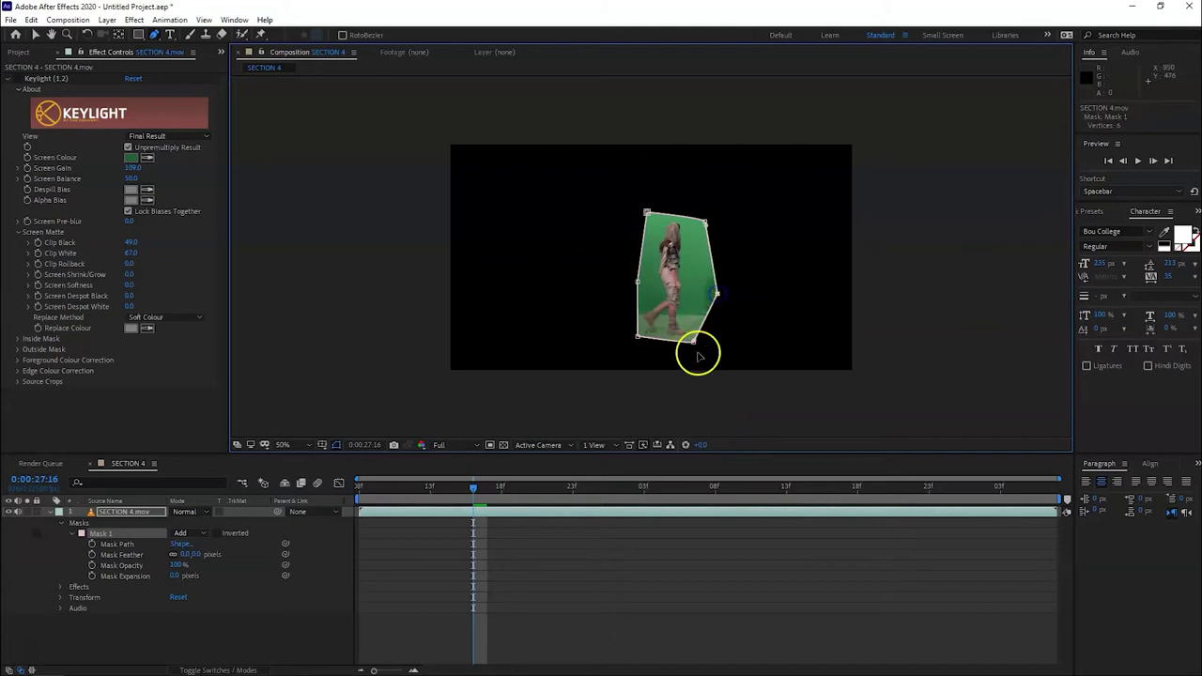
{"action": "left_click", "coordinate": [360, 486]}
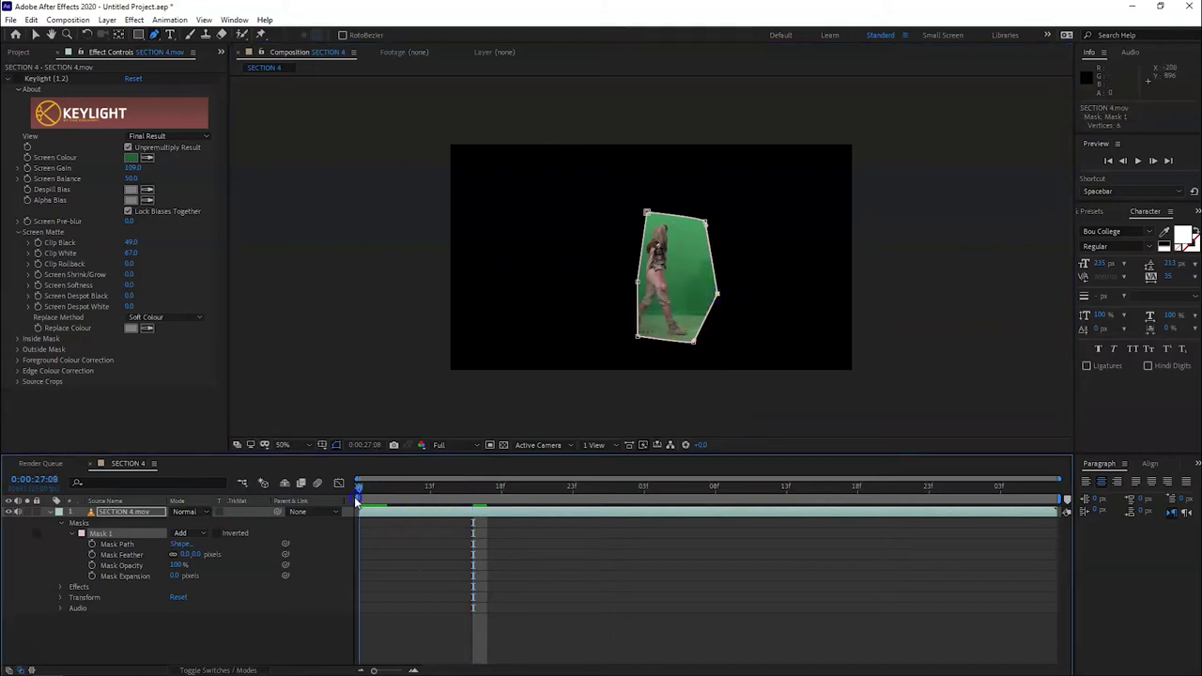
Step: Keyframe Mask Path and shift the mask right at 0:00:28:10, undoing stray extra masks
{"action": "left_click", "coordinate": [92, 543]}
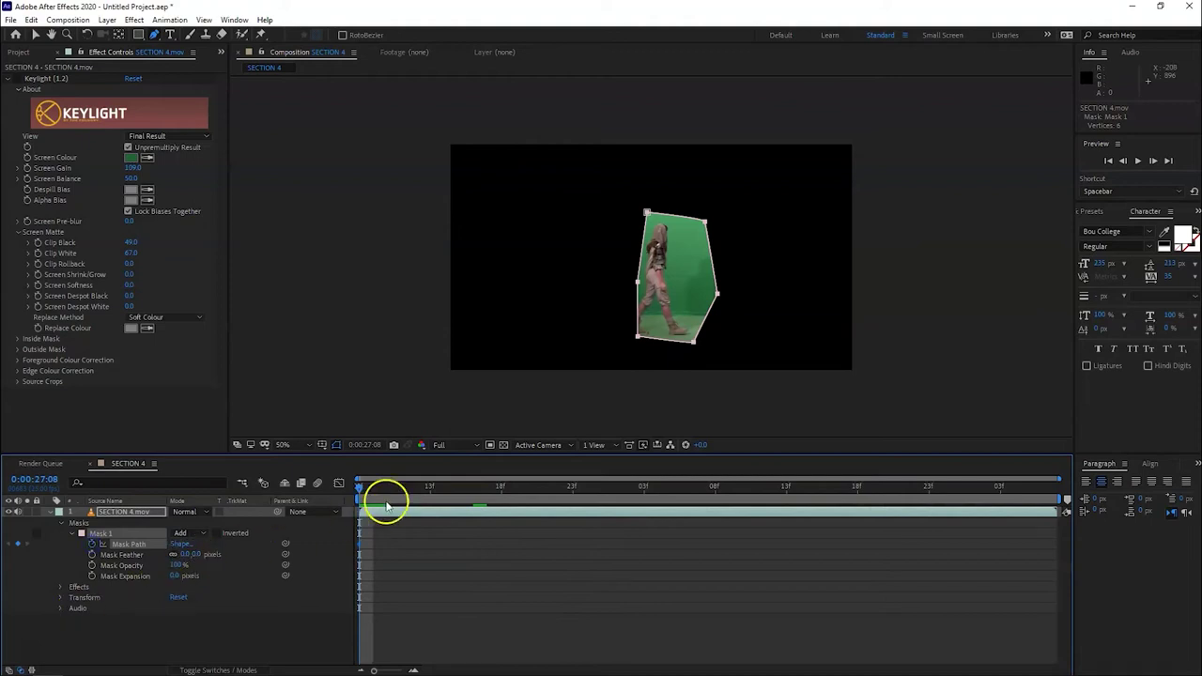
{"action": "left_click_drag", "start_coordinate": [363, 492], "coordinate": [745, 507]}
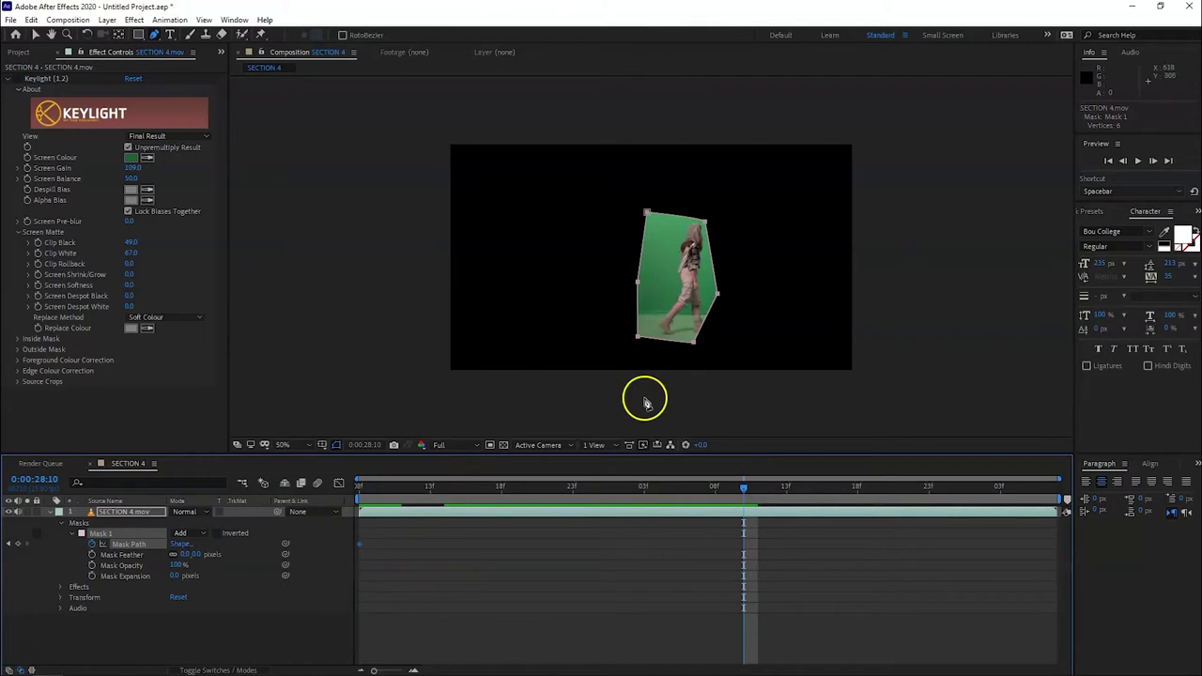
{"action": "left_click_drag", "start_coordinate": [694, 345], "coordinate": [712, 346]}
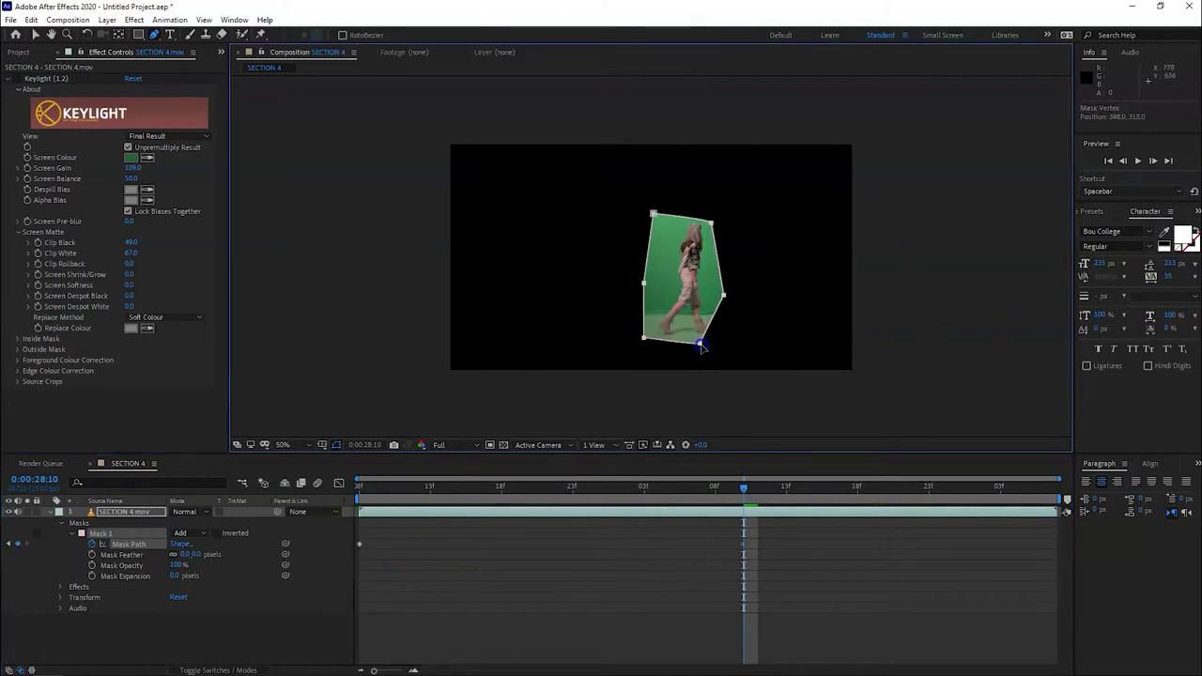
{"action": "left_click", "coordinate": [748, 340]}
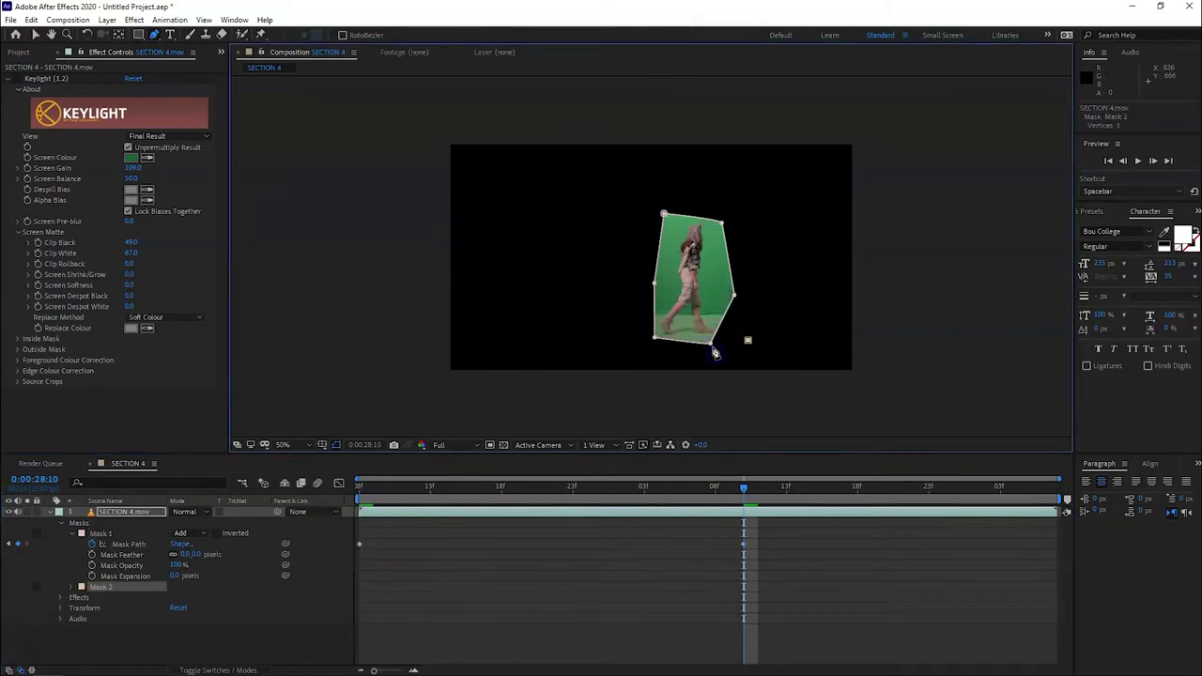
{"action": "key", "text": "ctrl+z"}
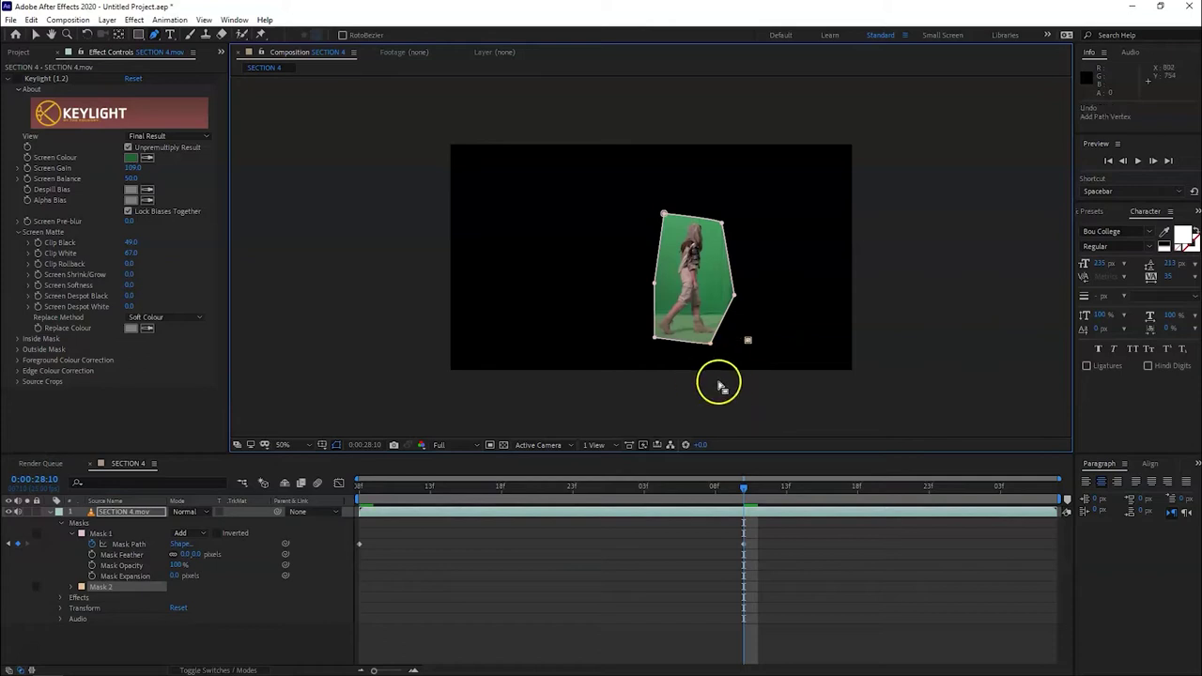
{"action": "key", "text": "ctrl+z"}
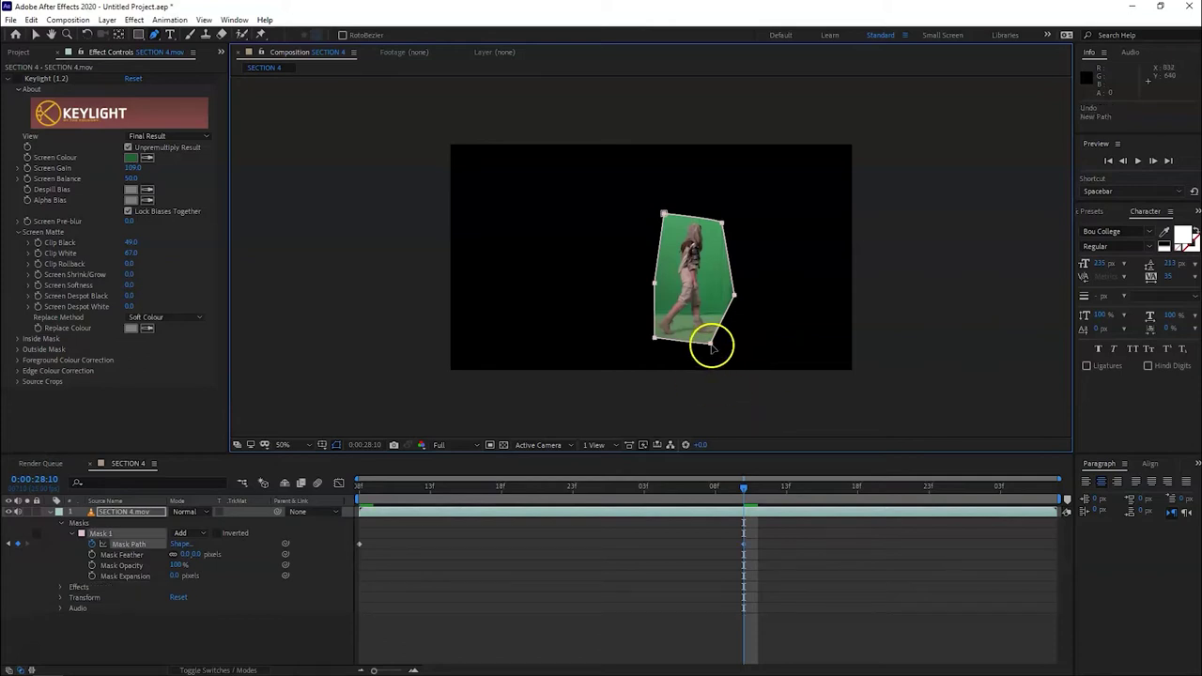
{"action": "left_click", "coordinate": [714, 332]}
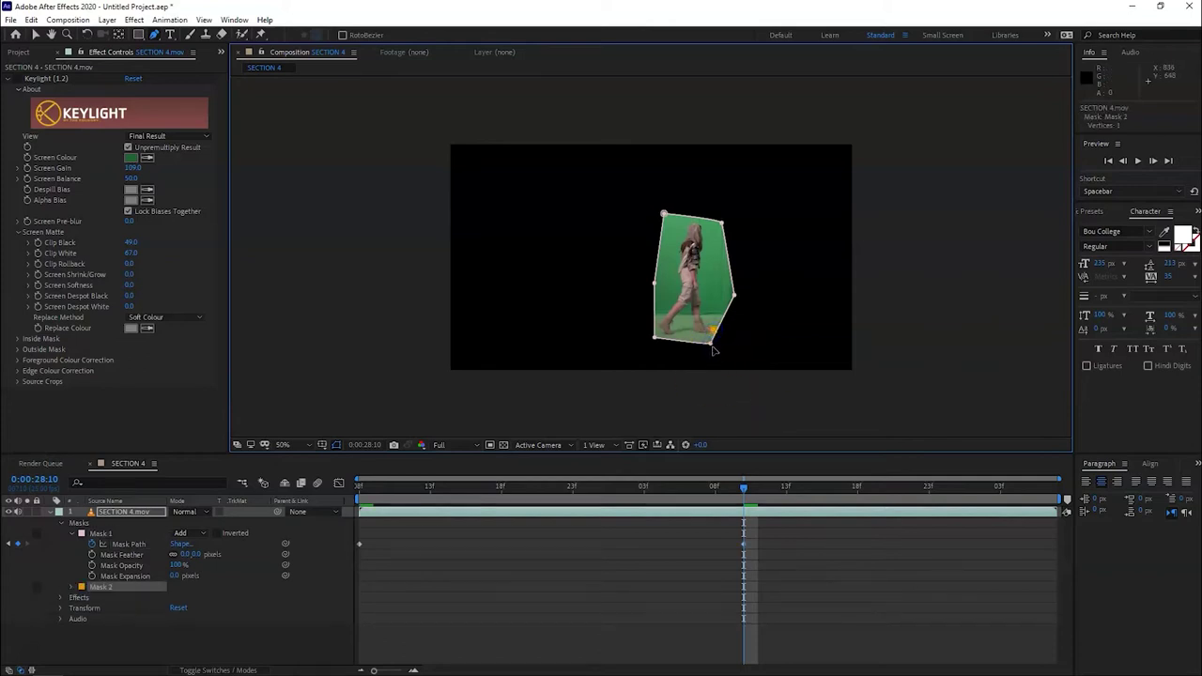
{"action": "key", "text": "ctrl+z"}
{"action": "left_click_drag", "start_coordinate": [708, 343], "coordinate": [711, 346]}
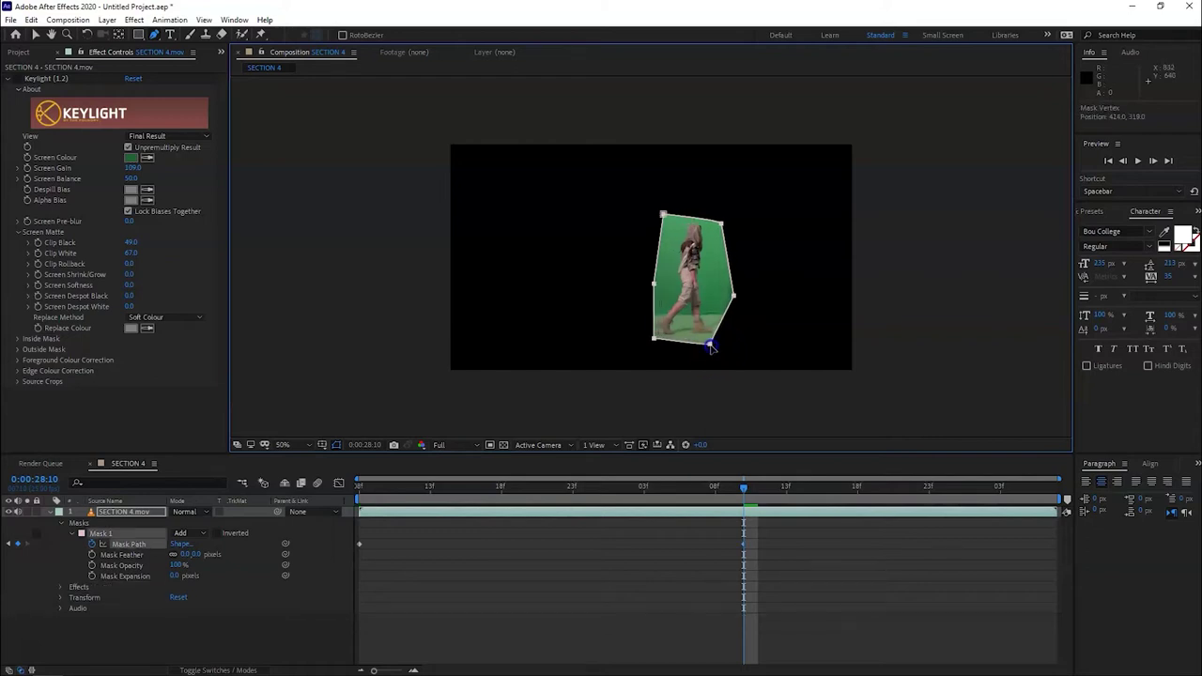
{"action": "left_click", "coordinate": [714, 321]}
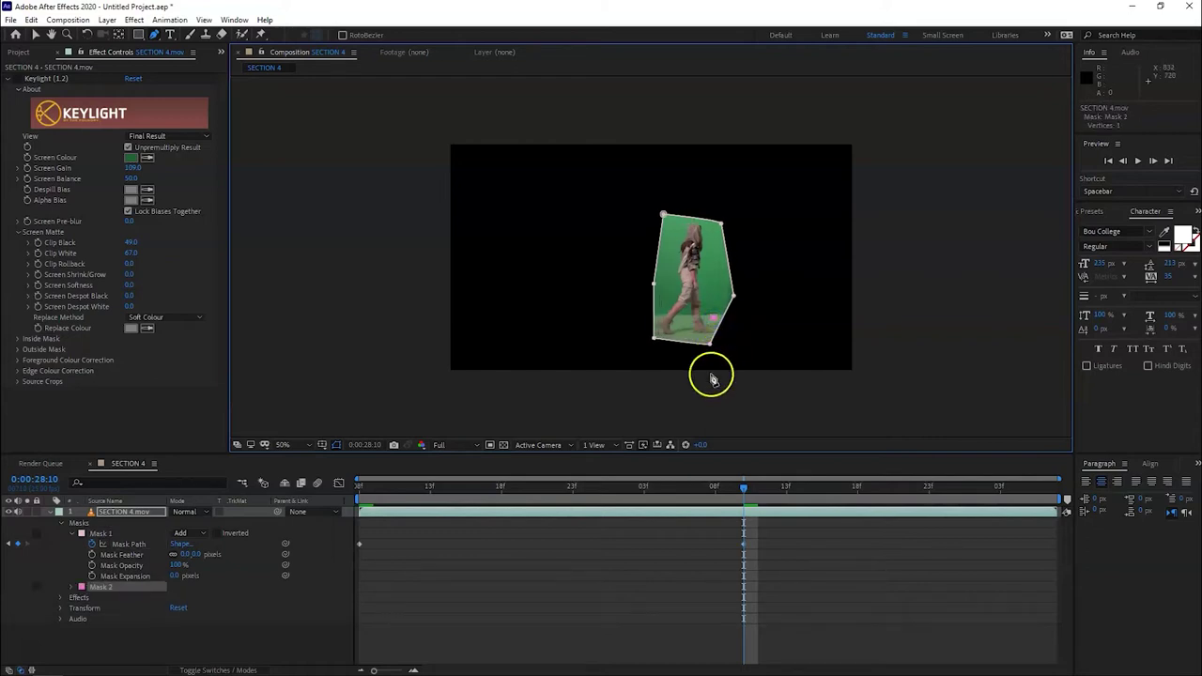
{"action": "key", "text": "ctrl+z"}
Step: Reposition the mask's bottom points at 0:00:28:10 and the first frame, then scrub to check
{"action": "left_click", "coordinate": [155, 36]}
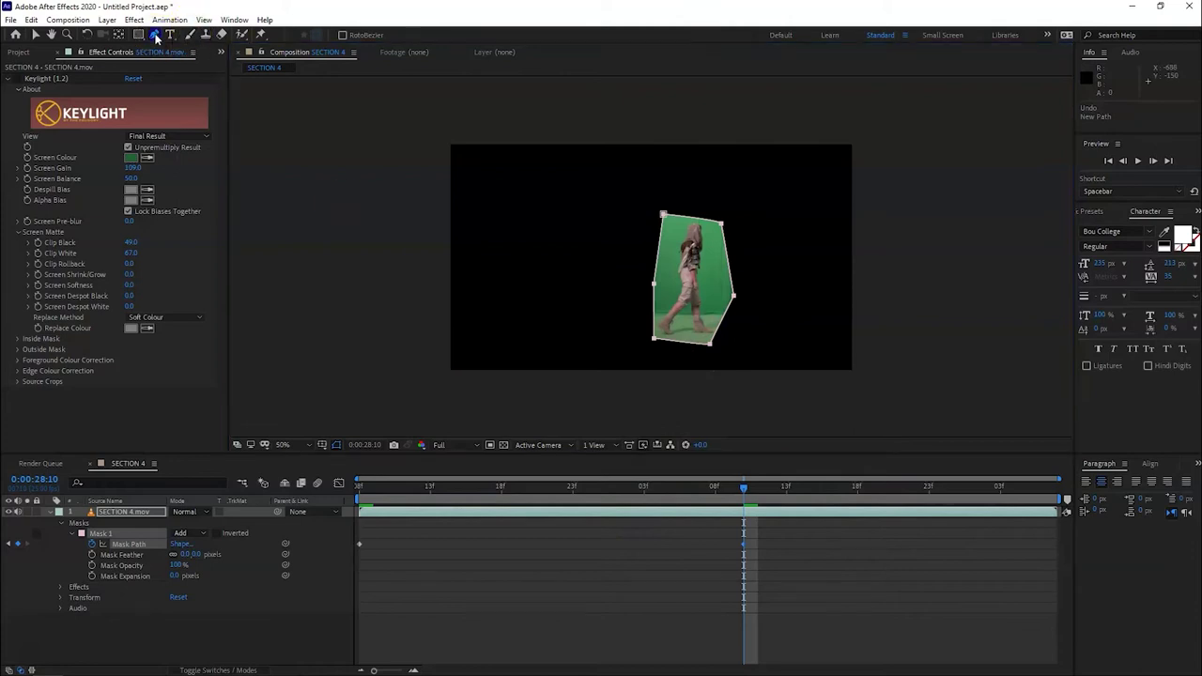
{"action": "left_click_drag", "start_coordinate": [156, 36], "coordinate": [192, 49]}
{"action": "left_click", "coordinate": [709, 355]}
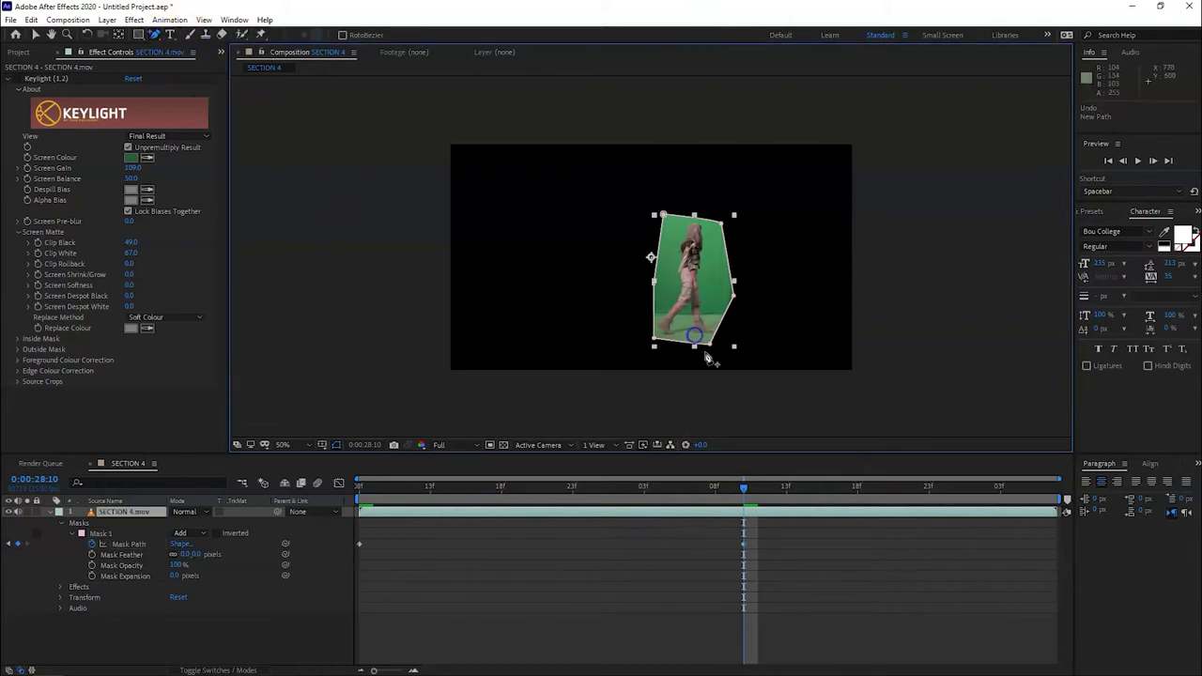
{"action": "left_click", "coordinate": [713, 345]}
{"action": "left_click_drag", "start_coordinate": [728, 347], "coordinate": [727, 346]}
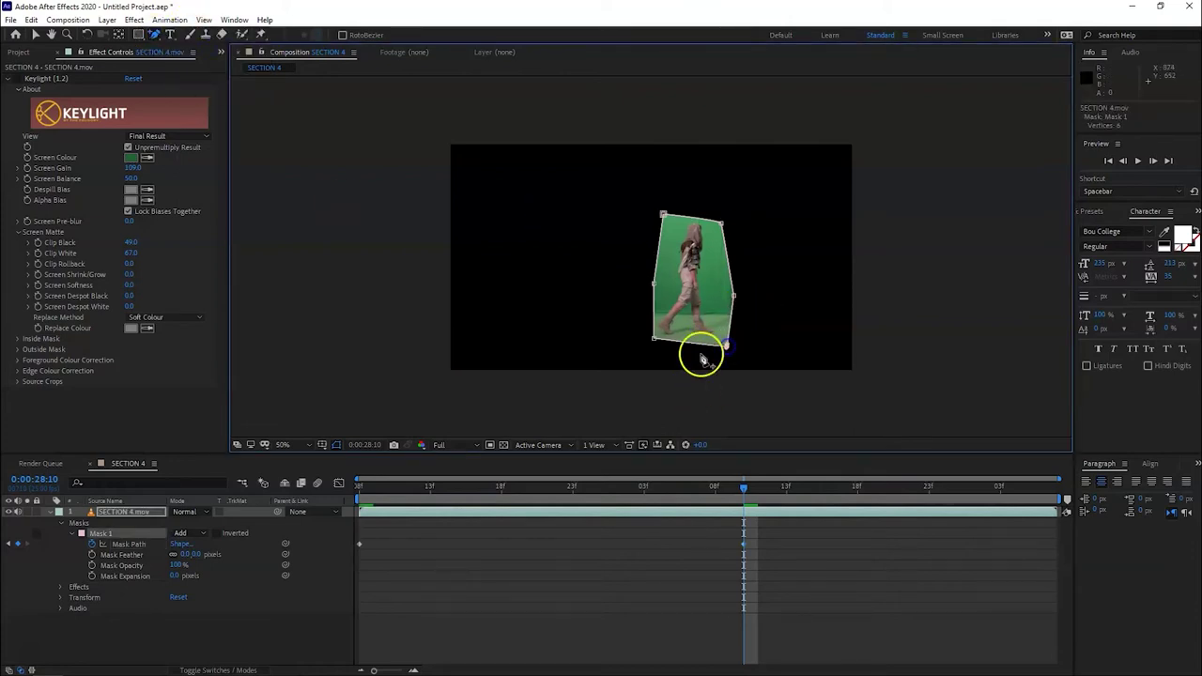
{"action": "left_click_drag", "start_coordinate": [489, 486], "coordinate": [359, 486]}
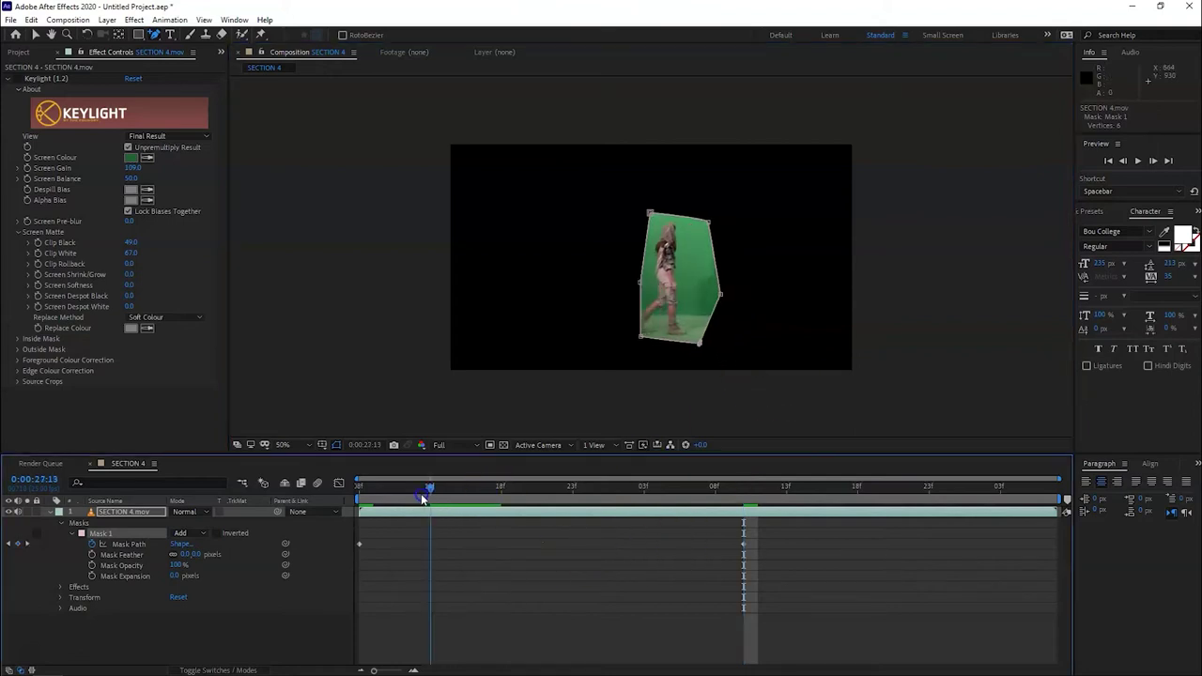
{"action": "left_click_drag", "start_coordinate": [637, 337], "coordinate": [628, 337]}
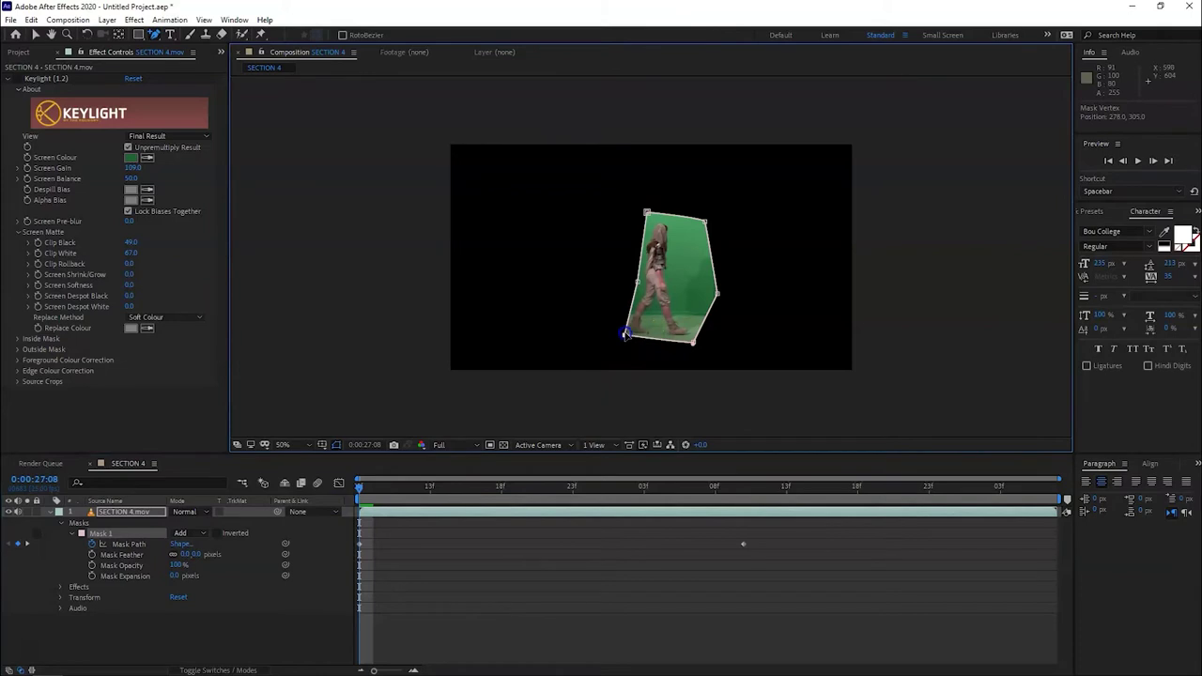
{"action": "left_click", "coordinate": [394, 515]}
{"action": "mouse_move", "coordinate": [360, 486]}
{"action": "left_mouse_down"}
{"action": "mouse_move", "coordinate": [567, 486]}
{"action": "mouse_move", "coordinate": [774, 519]}
{"action": "mouse_move", "coordinate": [743, 542]}
{"action": "left_mouse_up"}
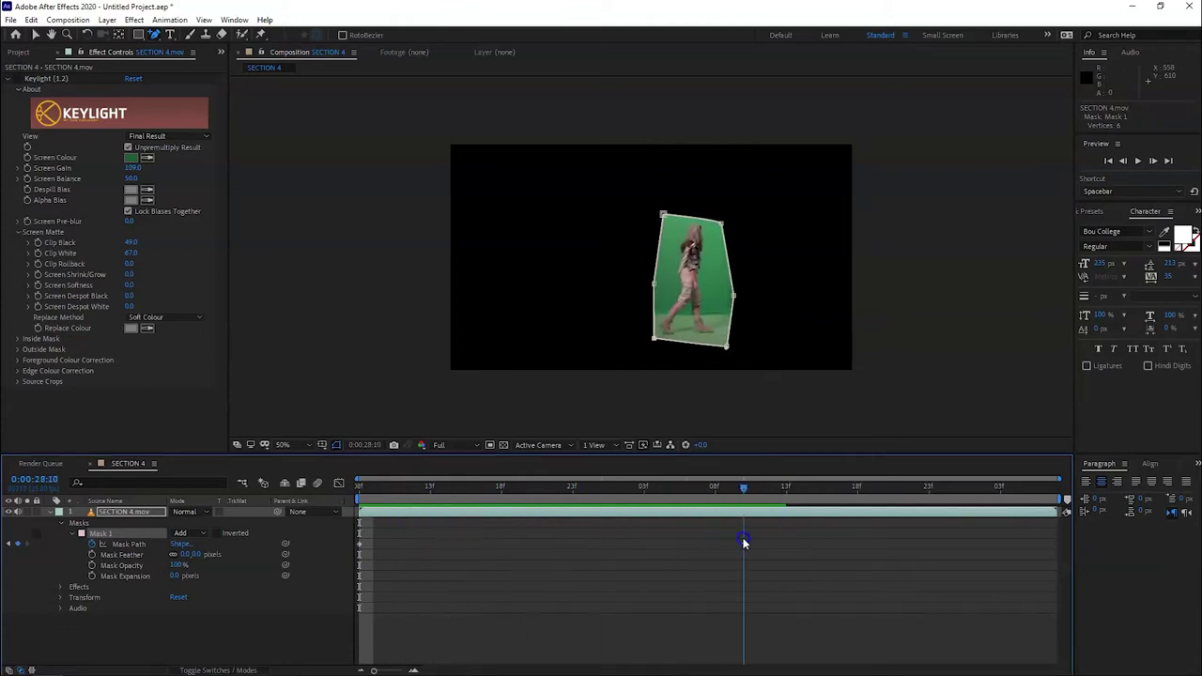
Step: Set the work area end at the current frame and preview the moving mask, stopping at 0:00:27:15
{"action": "key", "text": "n"}
{"action": "key", "text": "space"}
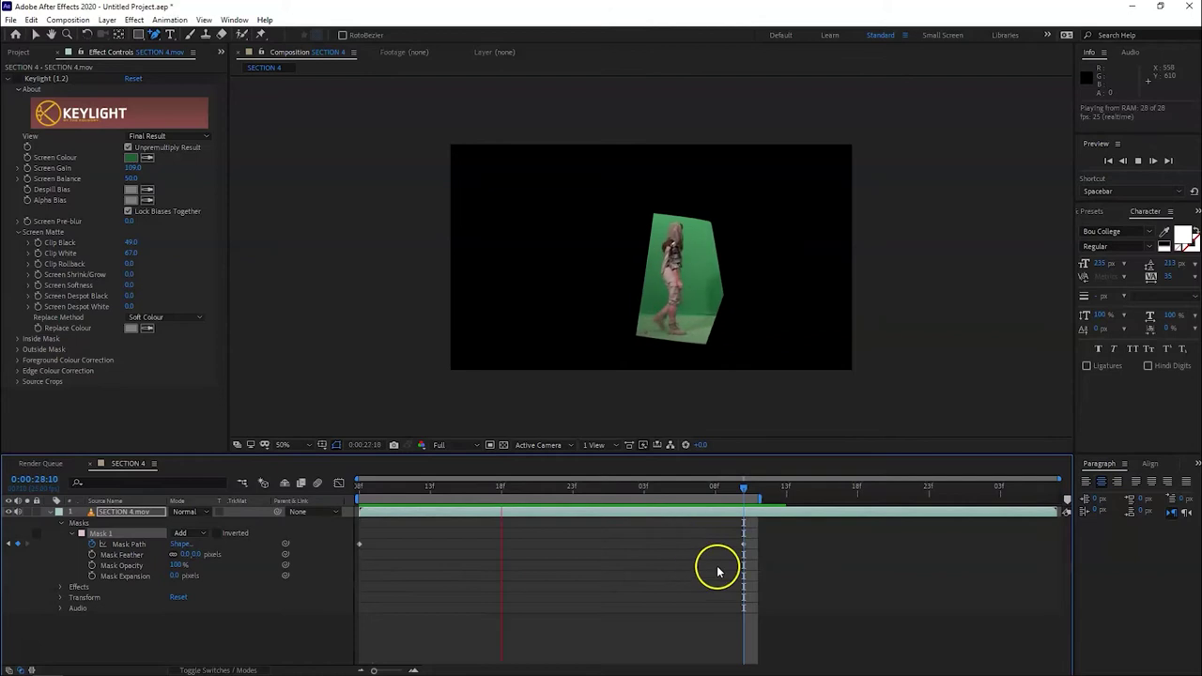
{"action": "left_click", "coordinate": [530, 489]}
{"action": "key", "text": "space"}
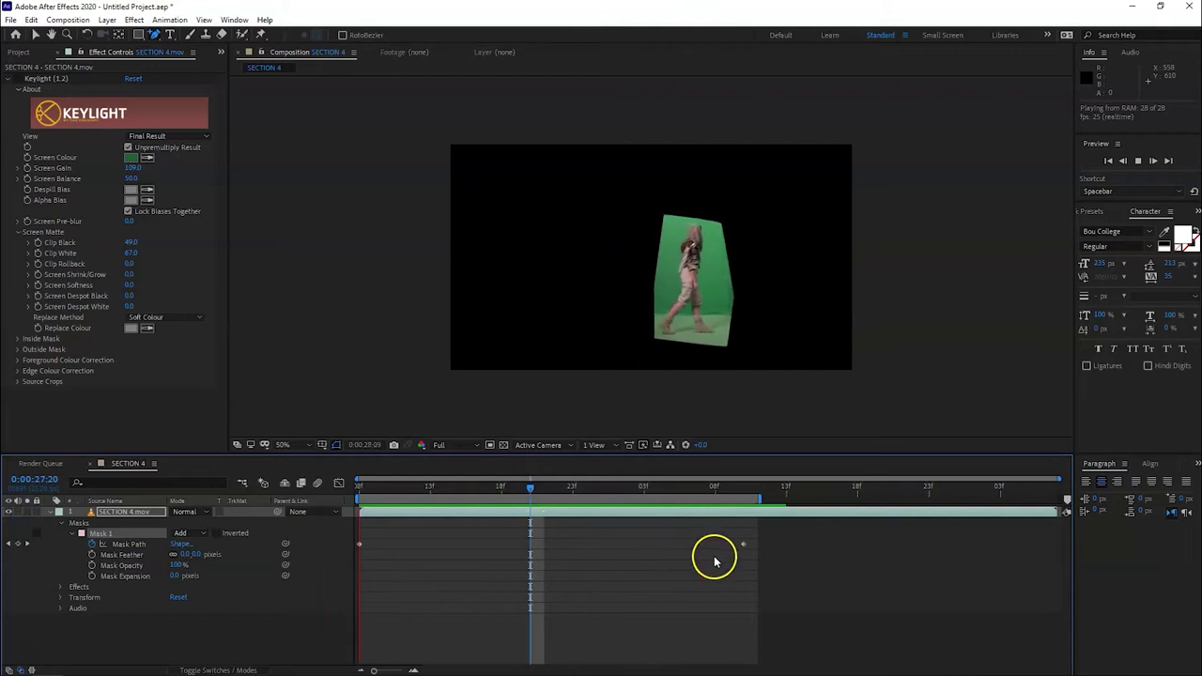
{"action": "key", "text": "space"}
{"action": "left_click", "coordinate": [456, 490]}
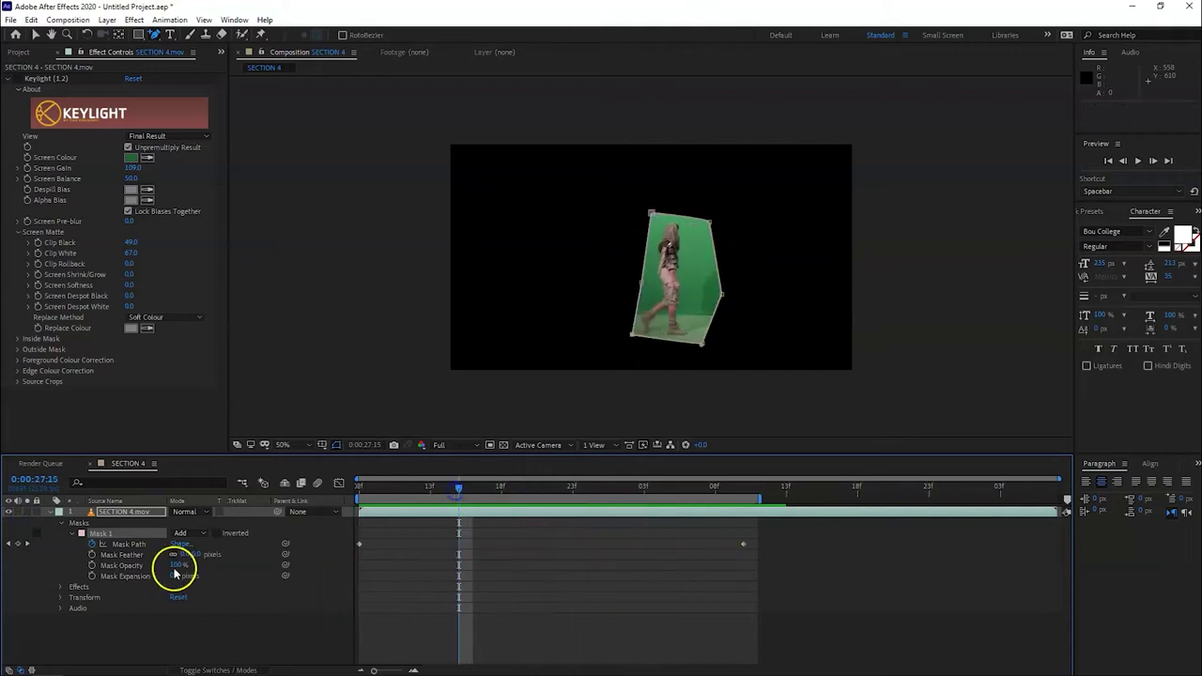
{"action": "left_click", "coordinate": [190, 555]}
Step: Give Mask 1 a 64 px feather and 19 px expansion, then play and scrub to review
{"action": "mouse_move", "coordinate": [173, 555]}
{"action": "left_mouse_down"}
{"action": "mouse_move", "coordinate": [208, 556]}
{"action": "mouse_move", "coordinate": [193, 560]}
{"action": "left_mouse_up"}
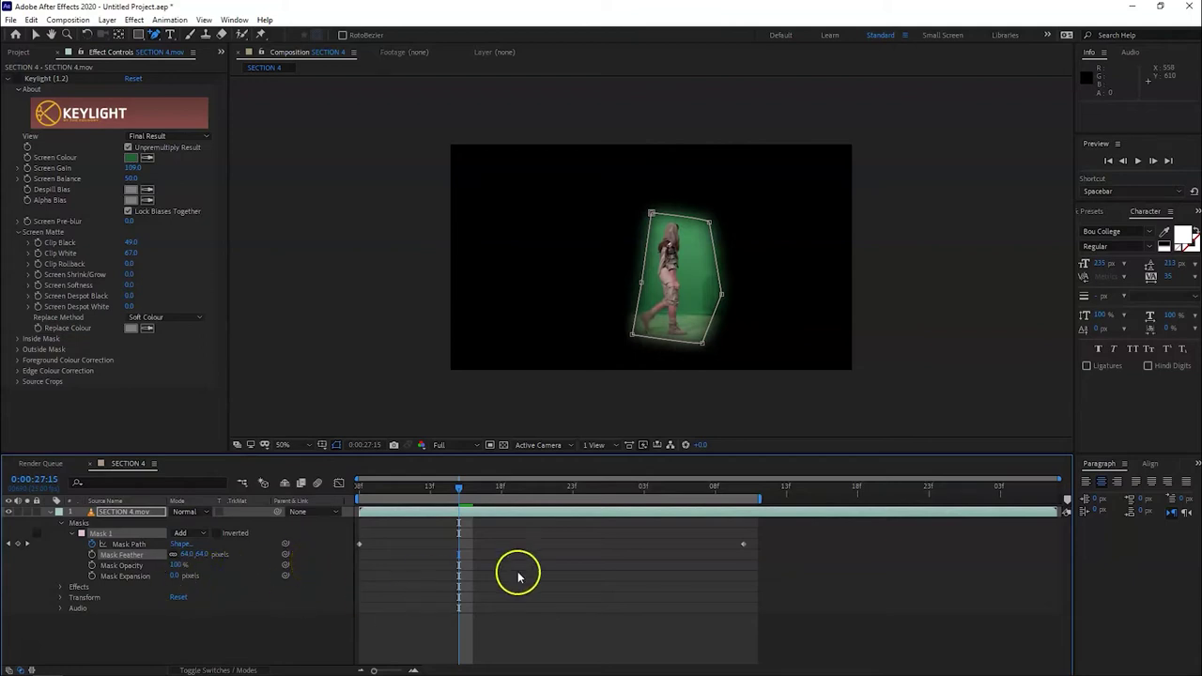
{"action": "mouse_move", "coordinate": [177, 565]}
{"action": "left_mouse_down"}
{"action": "mouse_move", "coordinate": [231, 565]}
{"action": "mouse_move", "coordinate": [182, 578]}
{"action": "left_mouse_up"}
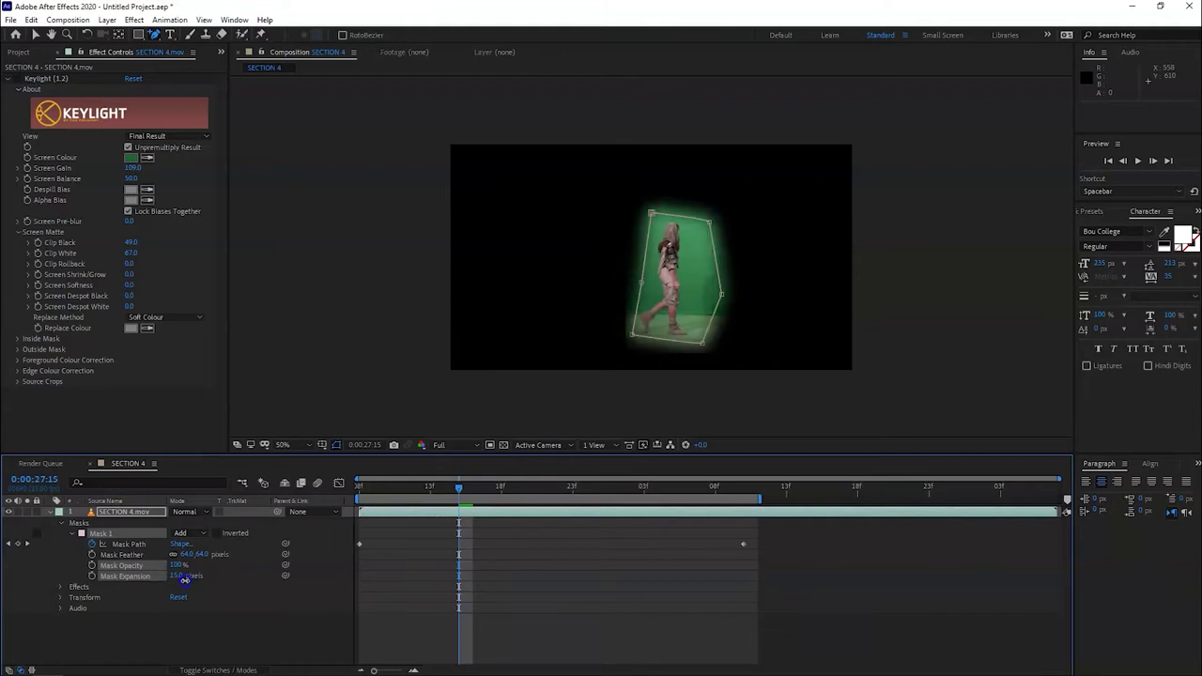
{"action": "mouse_move", "coordinate": [183, 579]}
{"action": "left_mouse_down"}
{"action": "mouse_move", "coordinate": [200, 587]}
{"action": "mouse_move", "coordinate": [180, 592]}
{"action": "mouse_move", "coordinate": [196, 589]}
{"action": "left_mouse_up"}
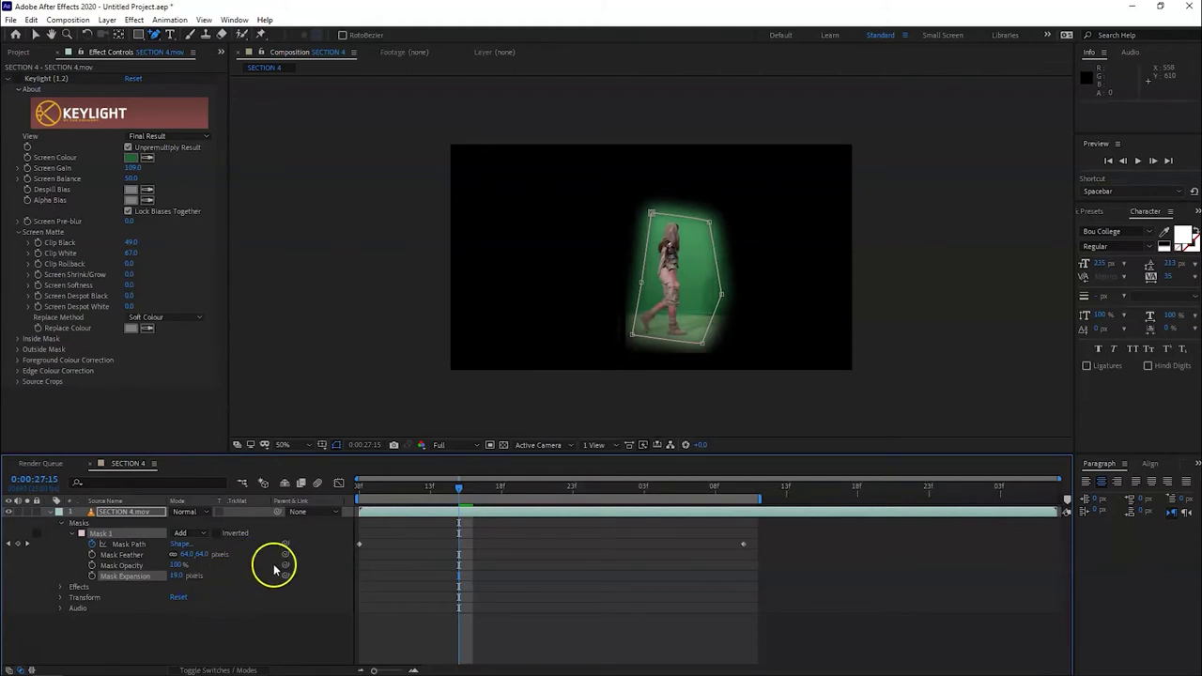
{"action": "left_click", "coordinate": [402, 489]}
{"action": "key", "text": "space"}
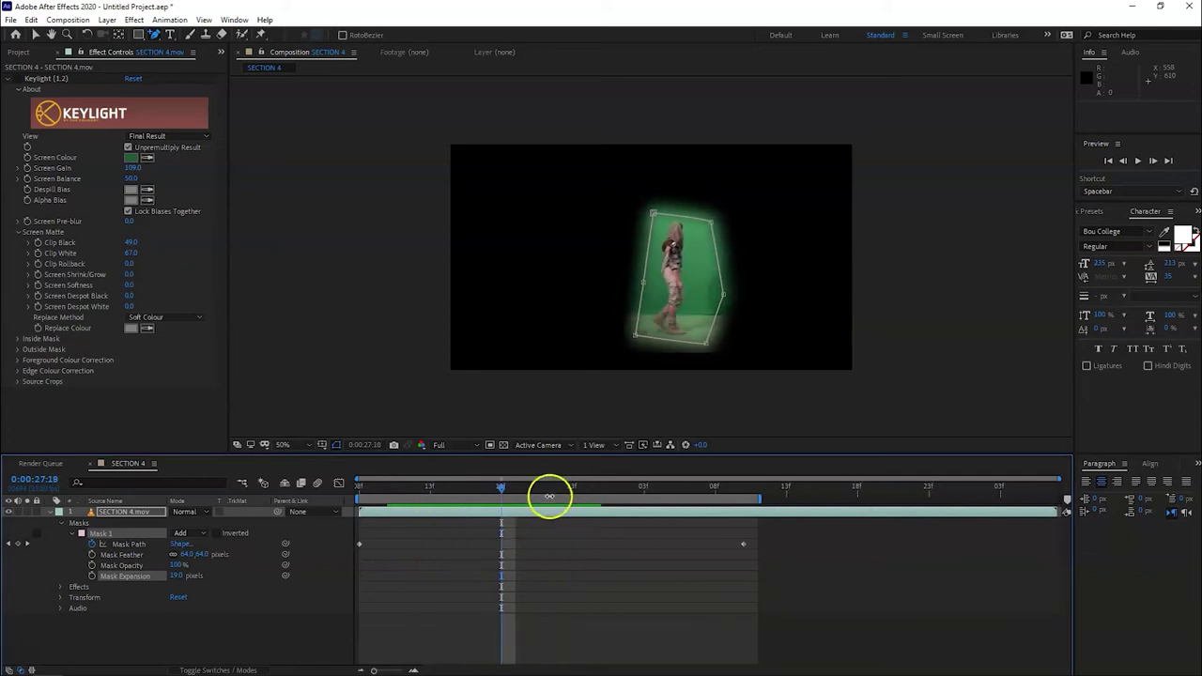
{"action": "mouse_move", "coordinate": [507, 494]}
{"action": "left_mouse_down"}
{"action": "mouse_move", "coordinate": [616, 510]}
{"action": "mouse_move", "coordinate": [402, 511]}
{"action": "left_mouse_up"}
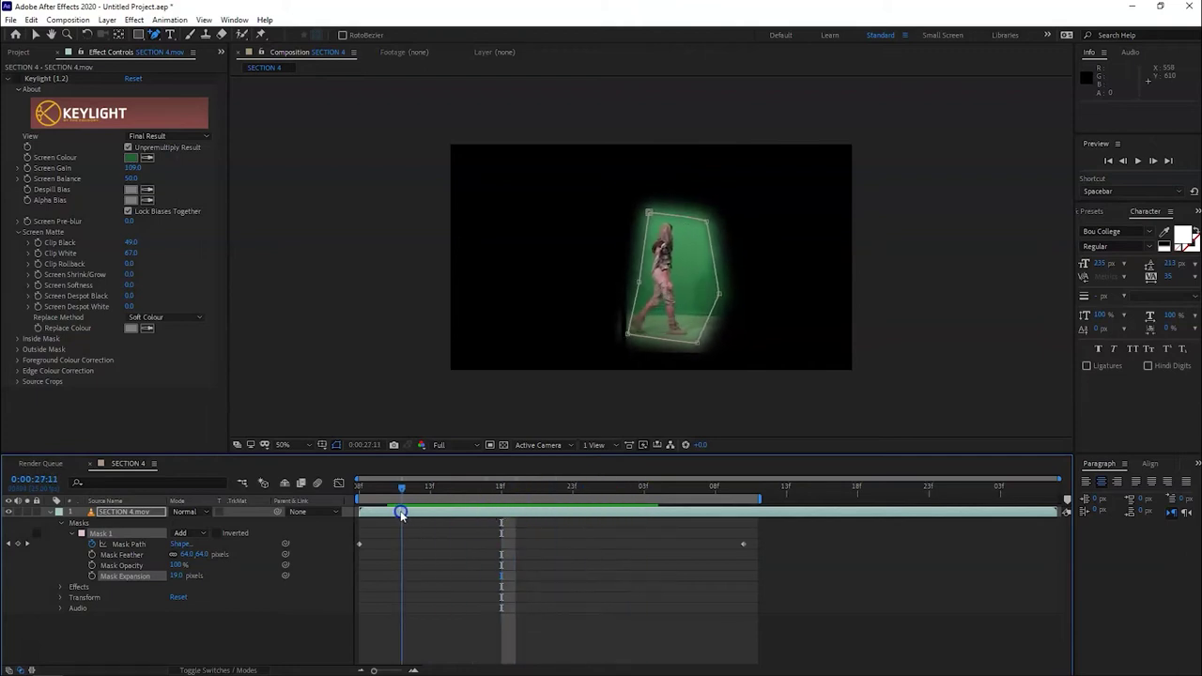
{"action": "left_click_drag", "start_coordinate": [402, 487], "coordinate": [508, 504]}
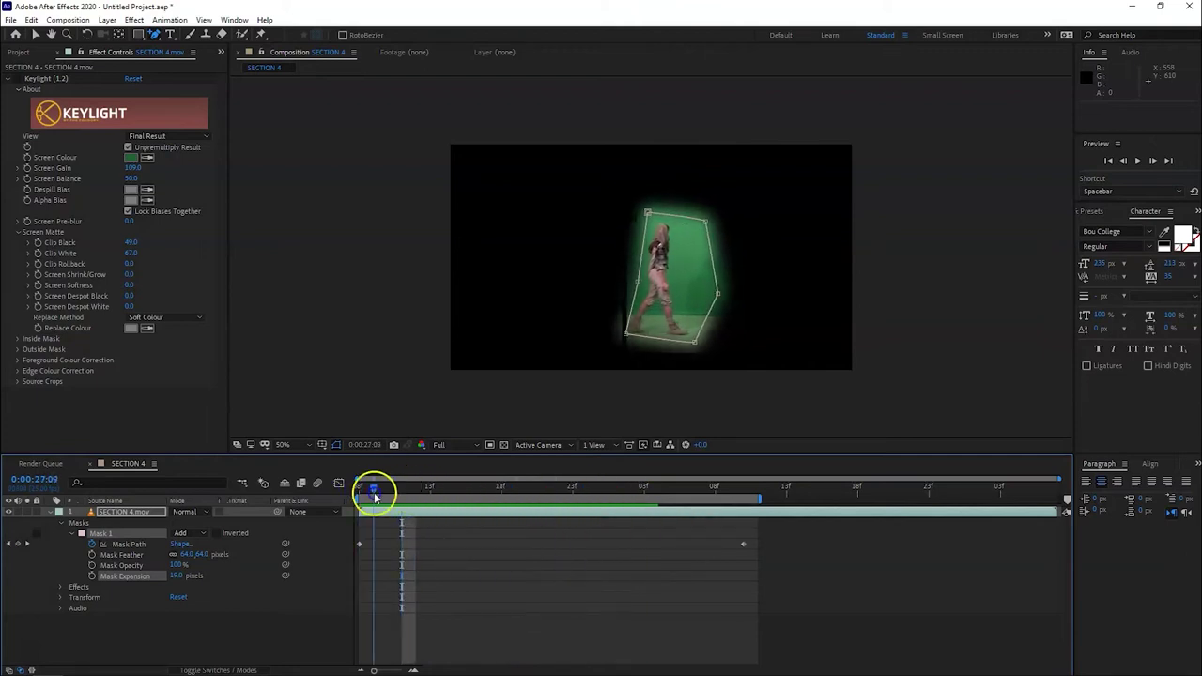
Step: Select Mask 1 on SECTION 4.mov and delete it
{"action": "left_click", "coordinate": [436, 536]}
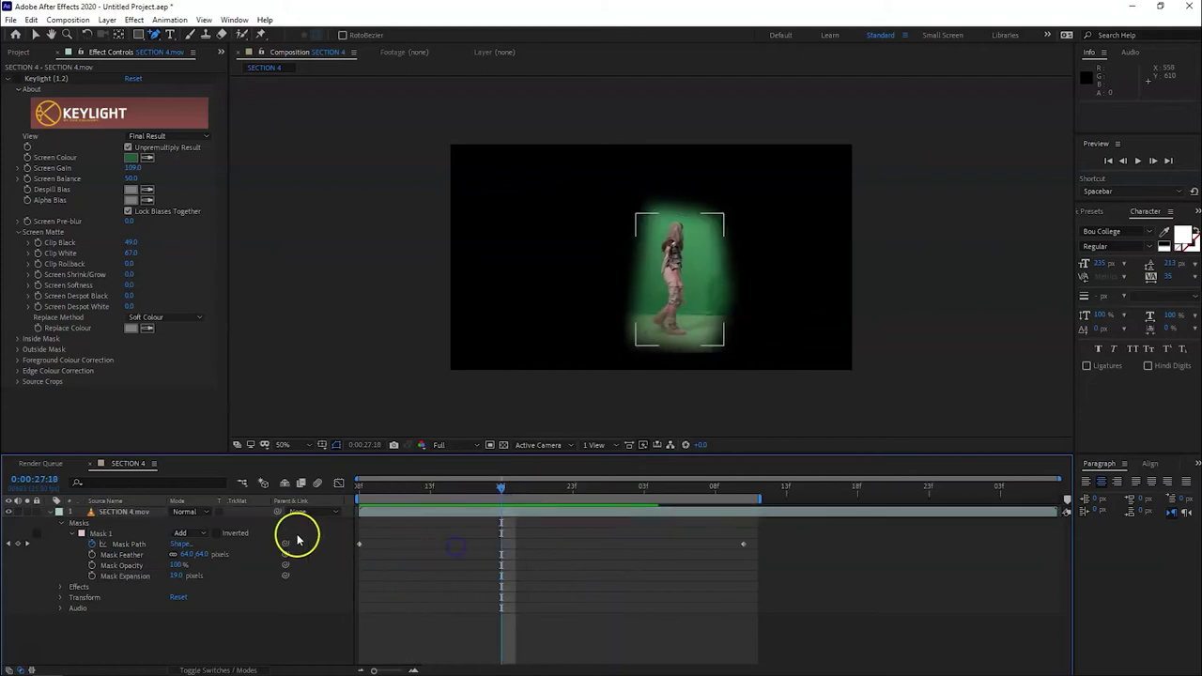
{"action": "left_click", "coordinate": [98, 537]}
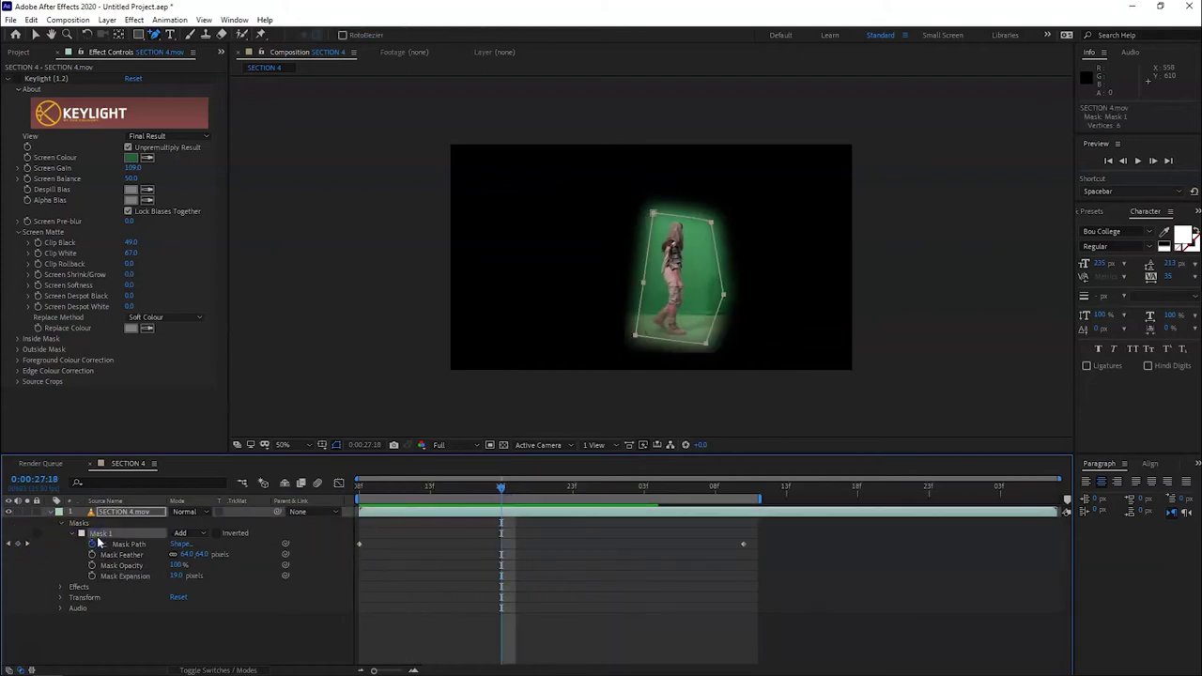
{"action": "key", "text": "Delete"}
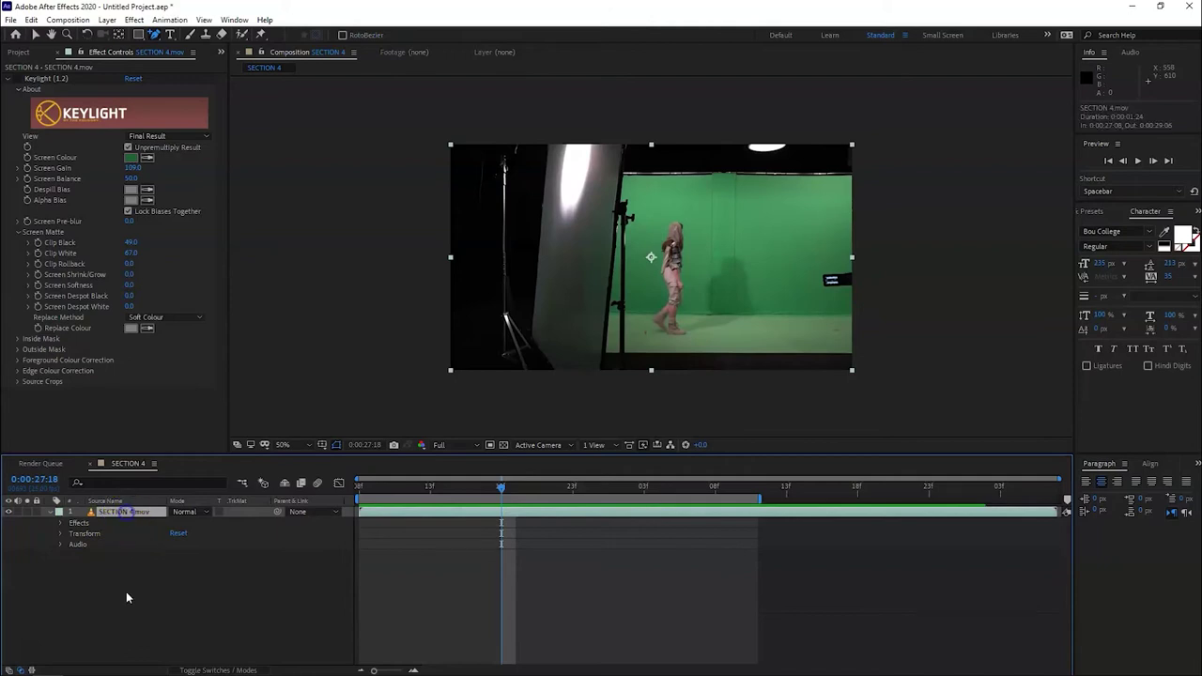
{"action": "left_click", "coordinate": [138, 35]}
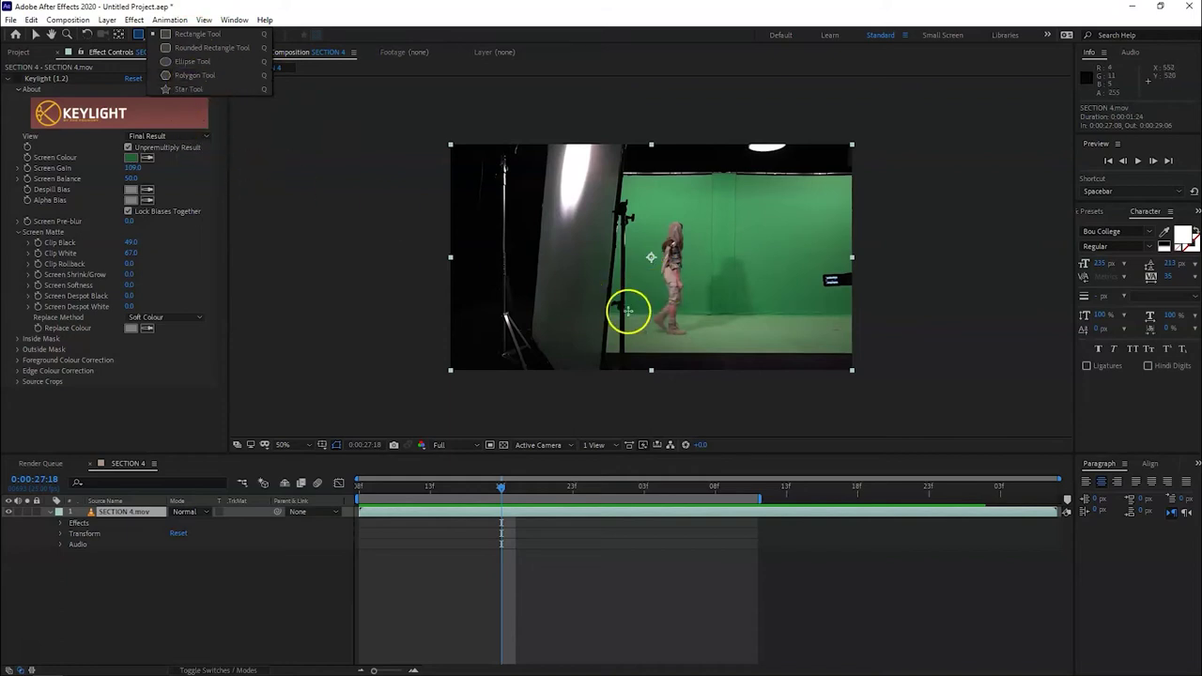
{"action": "left_click", "coordinate": [562, 517]}
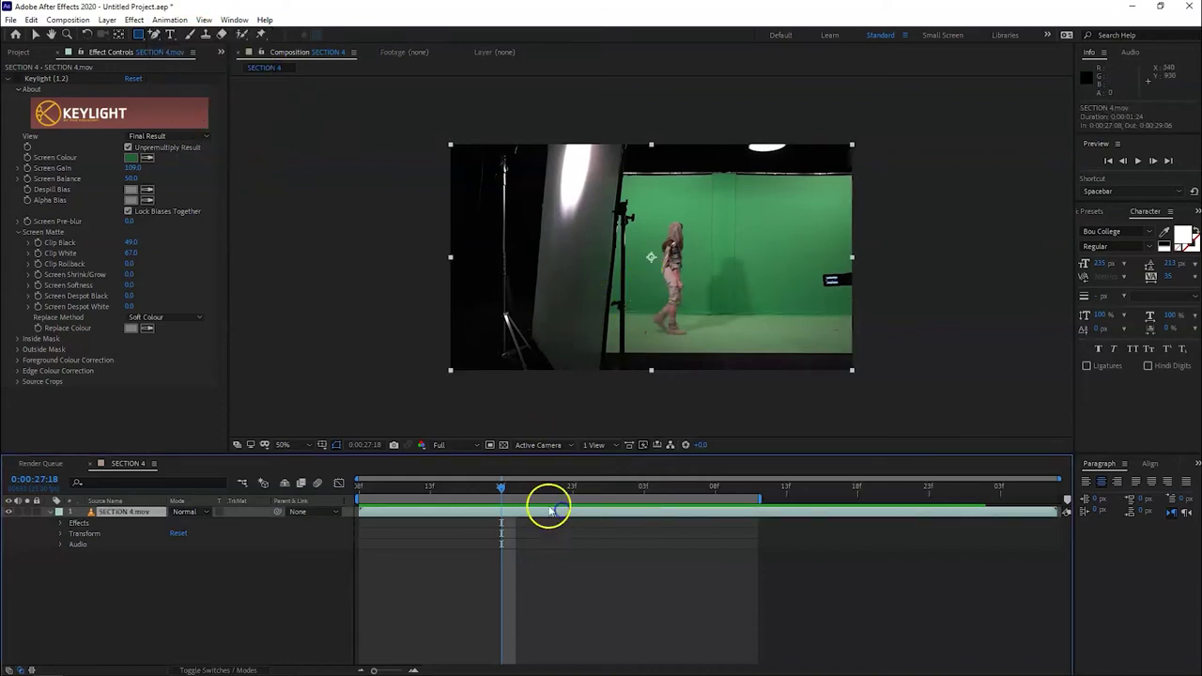
{"action": "left_click", "coordinate": [131, 36]}
{"action": "left_click", "coordinate": [182, 42]}
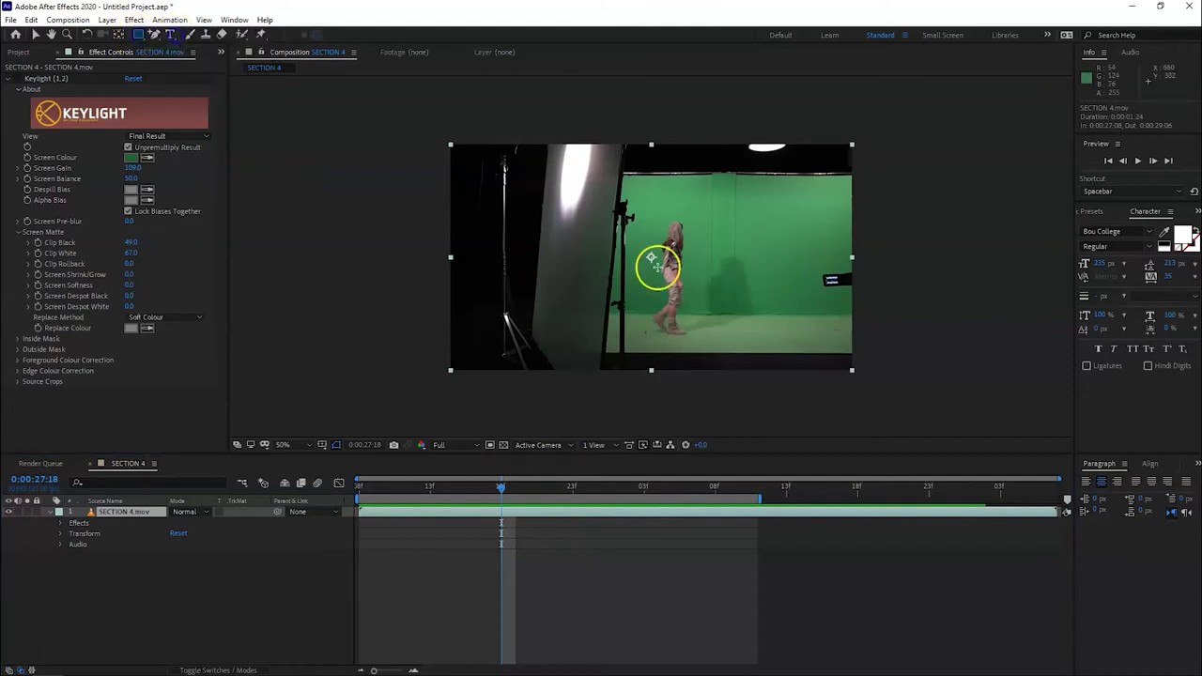
{"action": "left_click_drag", "start_coordinate": [640, 212], "coordinate": [699, 340]}
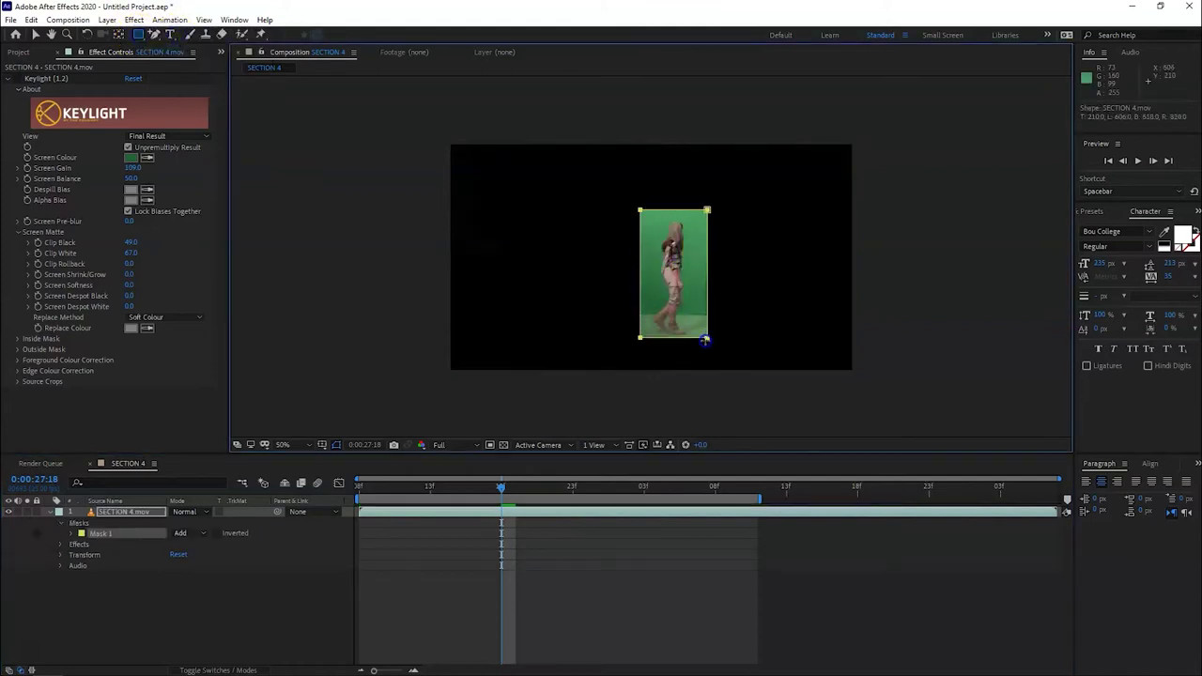
{"action": "left_click_drag", "start_coordinate": [401, 498], "coordinate": [643, 498]}
{"action": "key", "text": "v"}
{"action": "left_click_drag", "start_coordinate": [698, 344], "coordinate": [712, 344]}
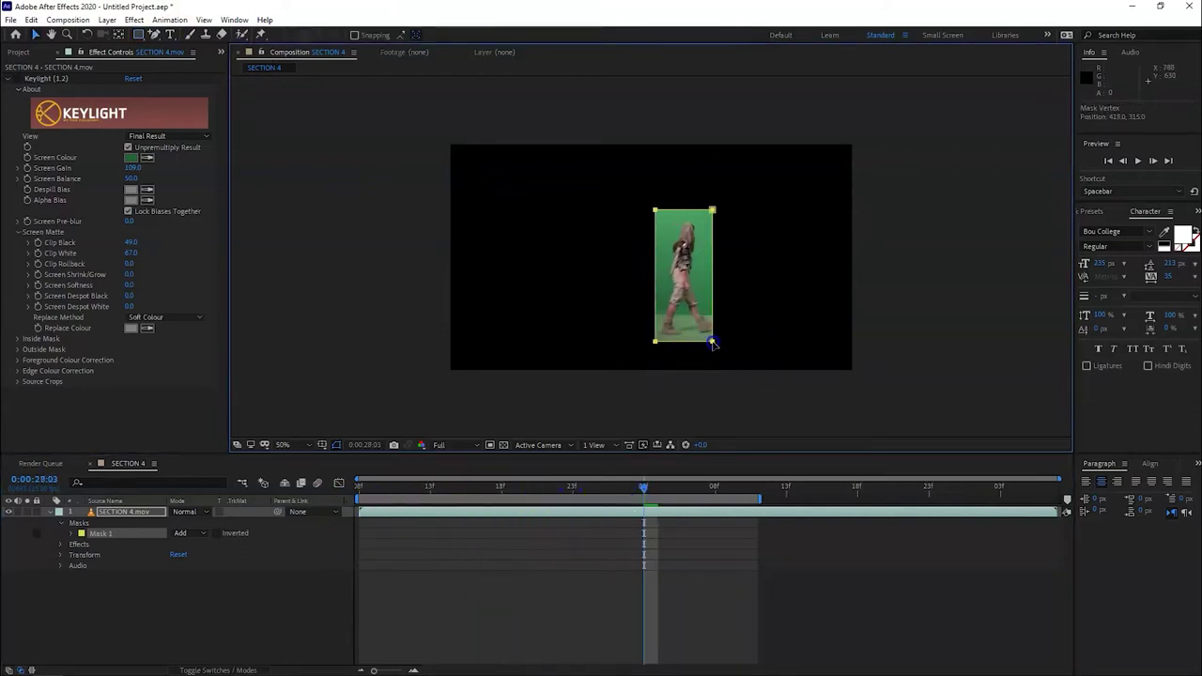
{"action": "left_click", "coordinate": [523, 549]}
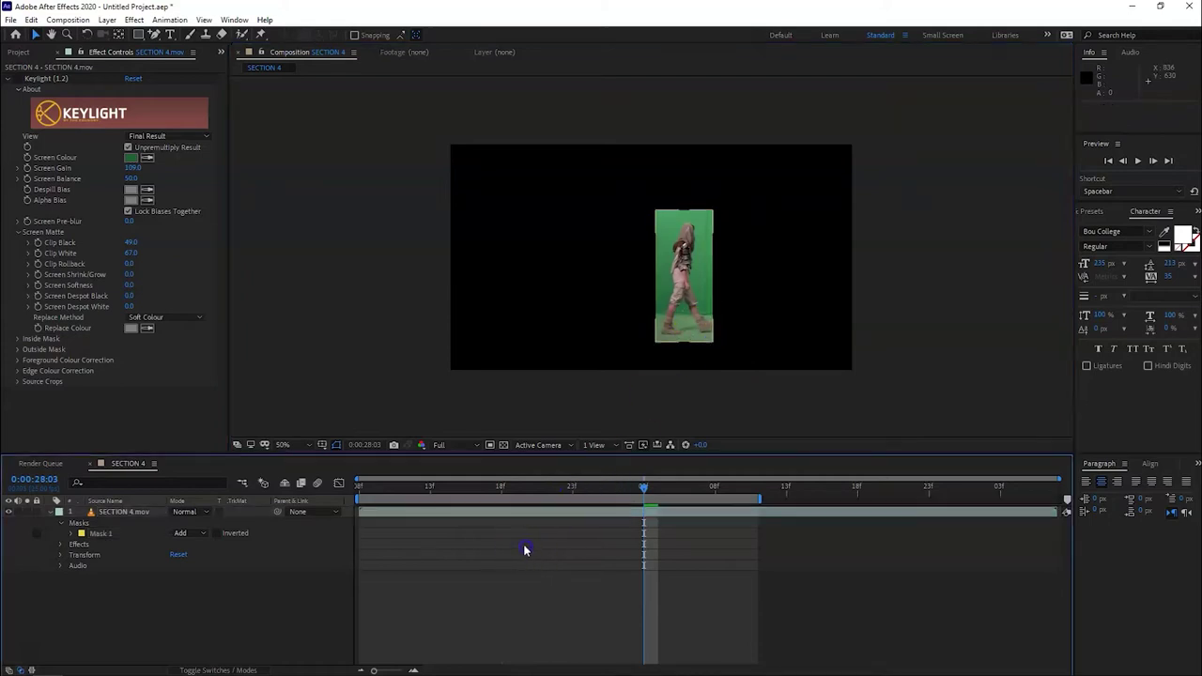
{"action": "left_click", "coordinate": [514, 515]}
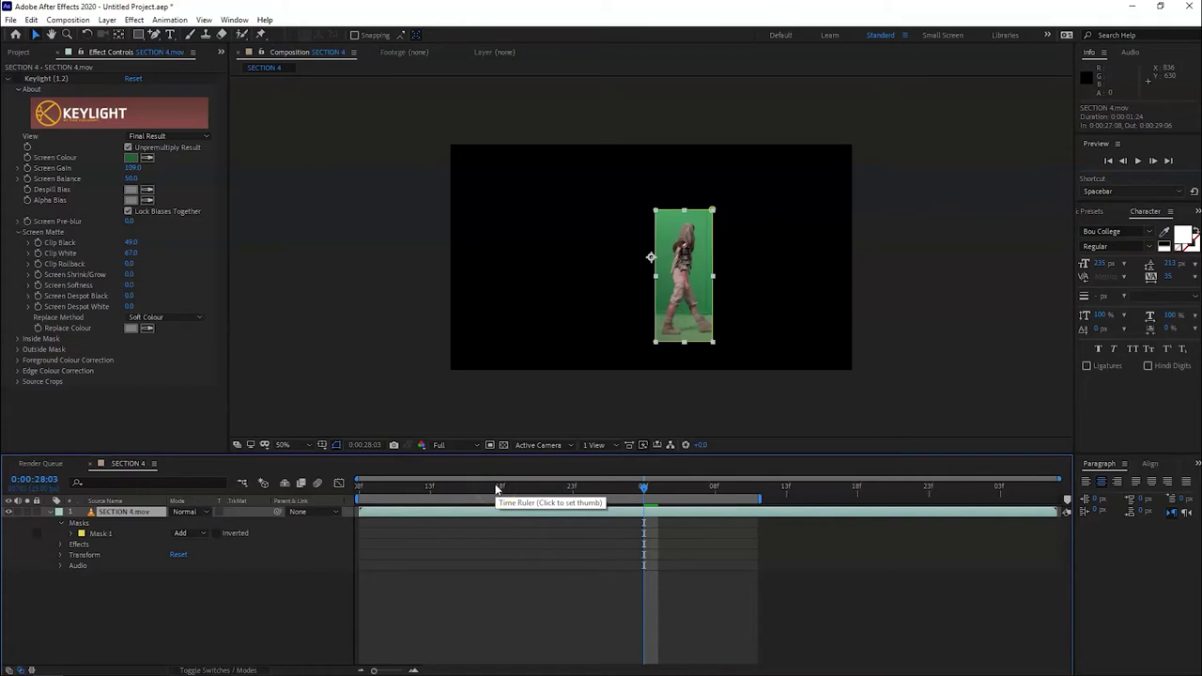
{"action": "left_click", "coordinate": [533, 561]}
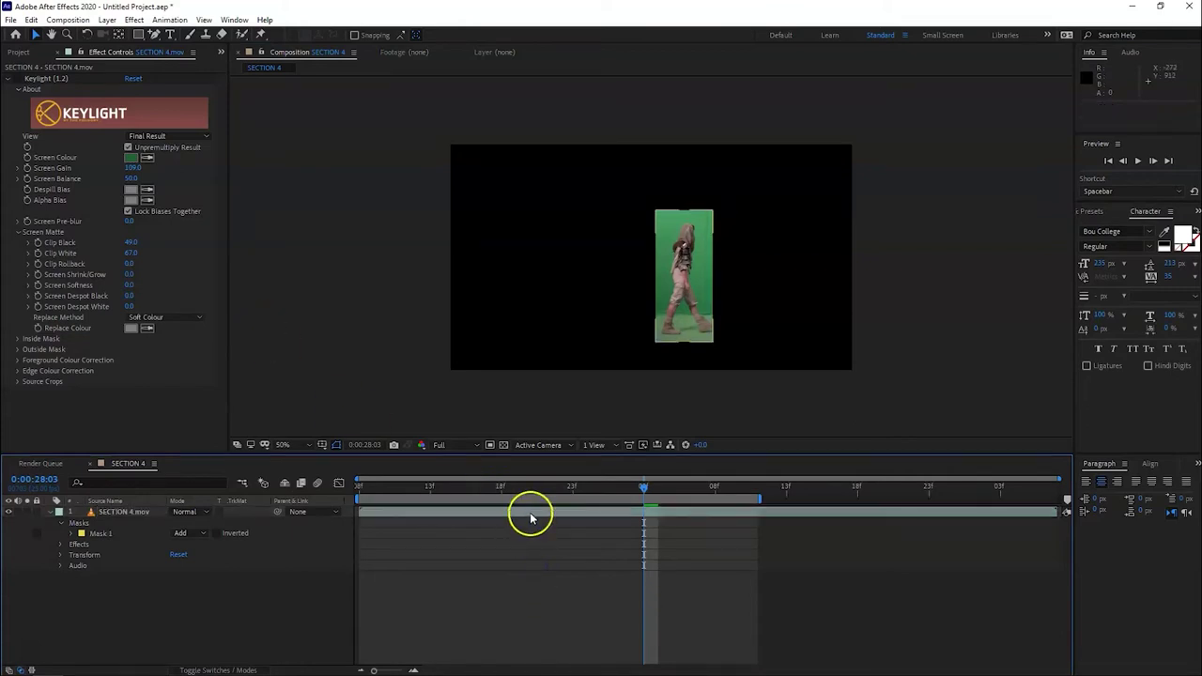
{"action": "left_click", "coordinate": [530, 515]}
{"action": "left_click", "coordinate": [536, 550]}
{"action": "left_click", "coordinate": [536, 516]}
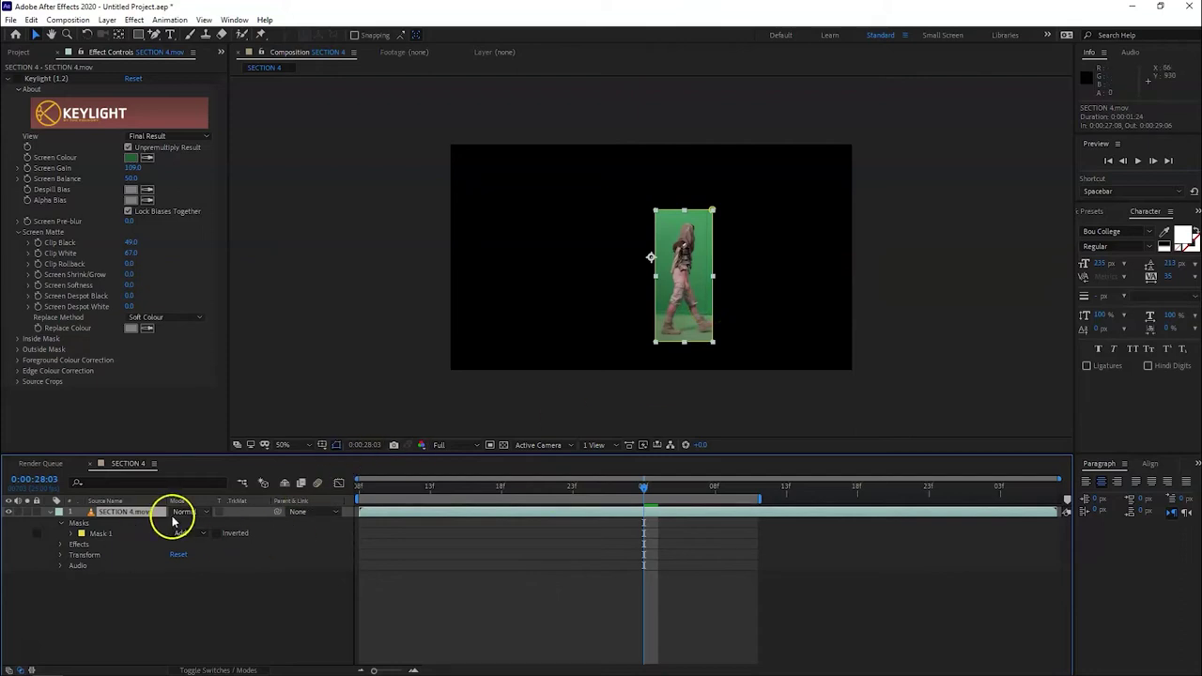
{"action": "left_click", "coordinate": [100, 534]}
{"action": "key", "text": "Delete"}
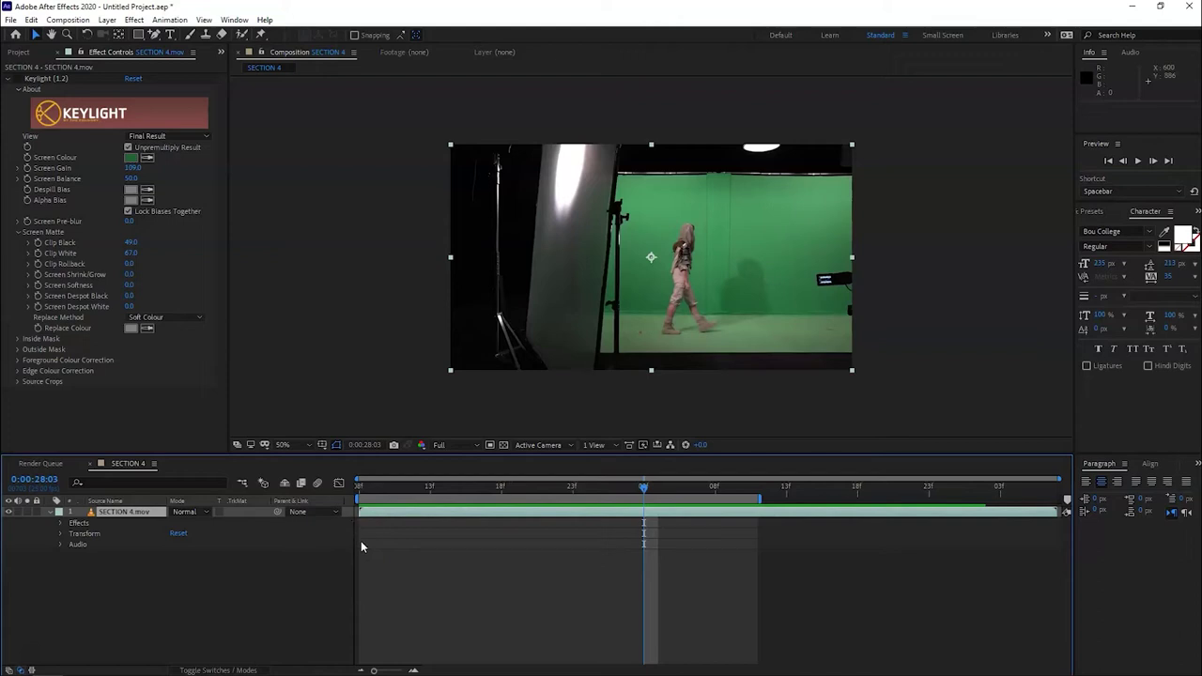
Step: Re-enable Keylight (1.2) on the SECTION 4 clip so its green background is keyed out again
{"action": "left_click", "coordinate": [672, 492]}
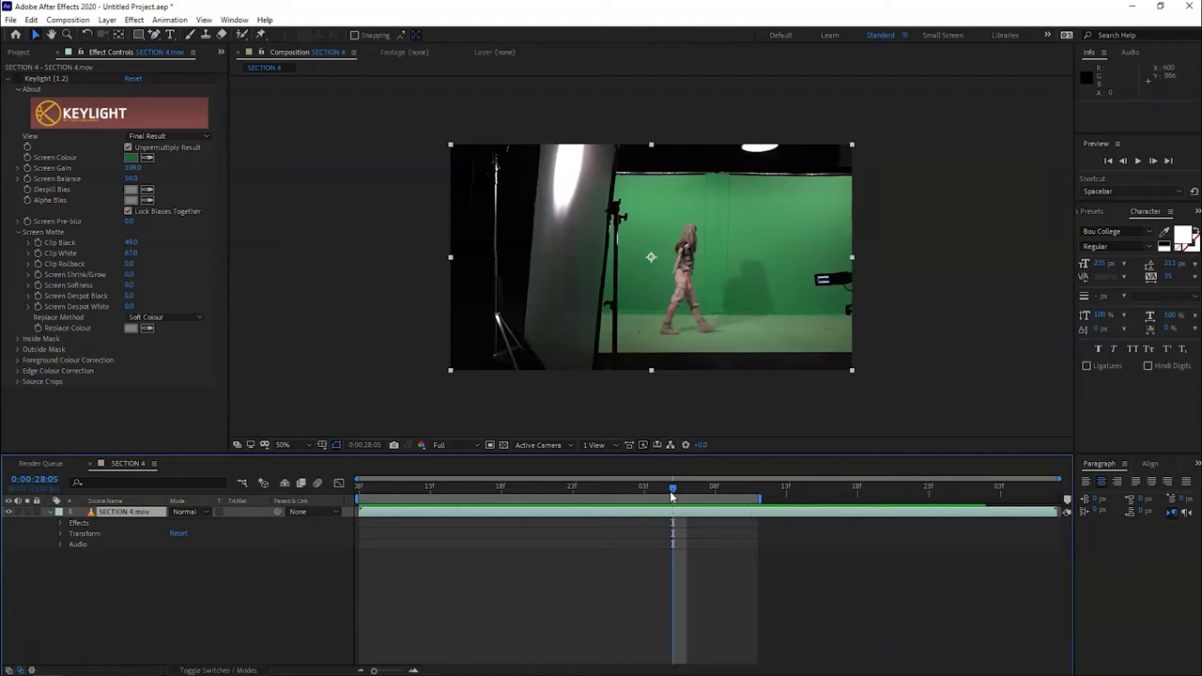
{"action": "left_click", "coordinate": [531, 489]}
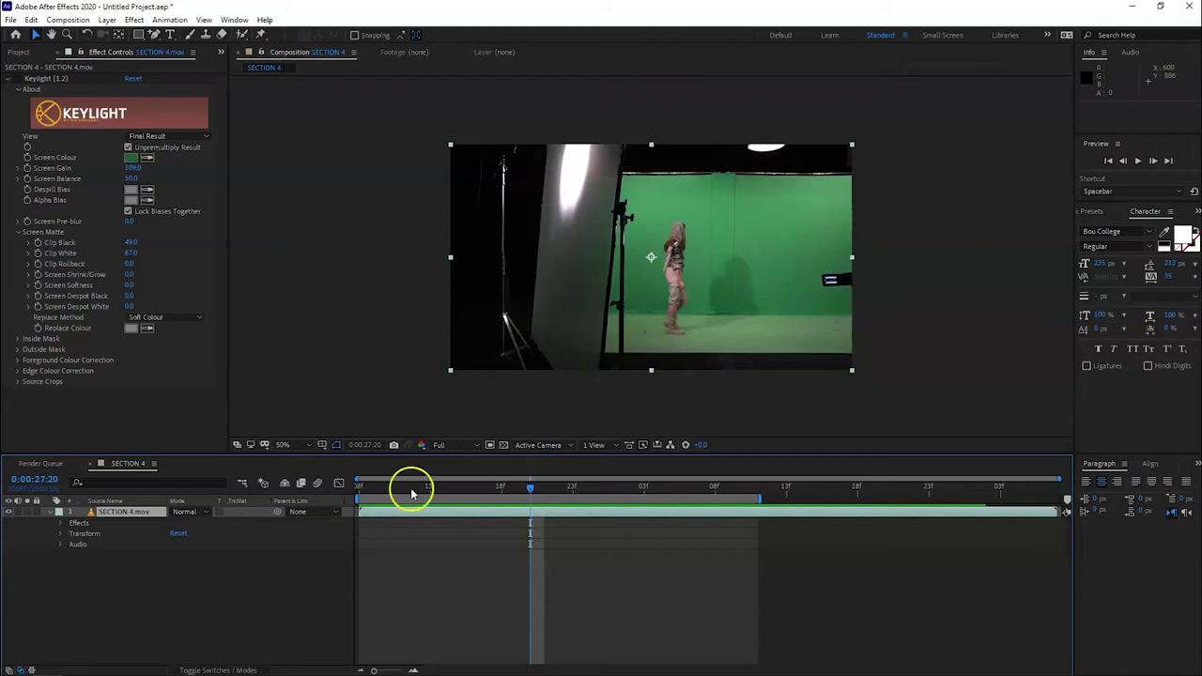
{"action": "left_click", "coordinate": [392, 510]}
{"action": "left_click", "coordinate": [17, 78]}
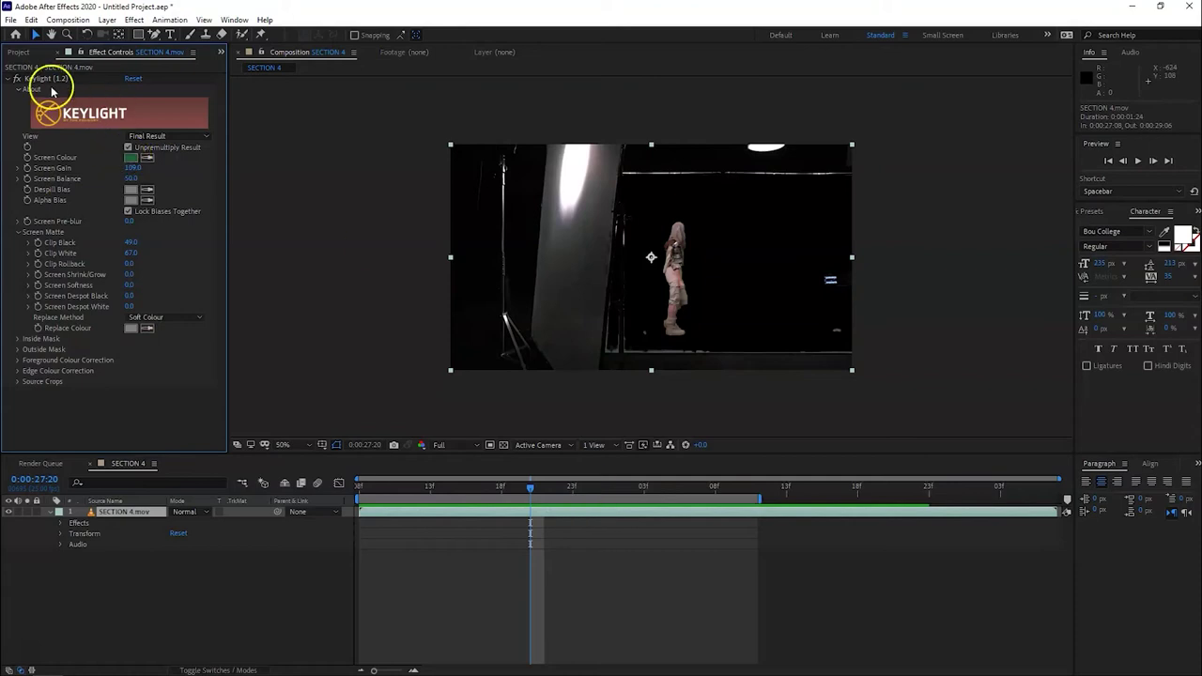
Step: Draw an eight-point Pen mask around the walking figure, closing it at her feet
{"action": "left_click", "coordinate": [154, 35]}
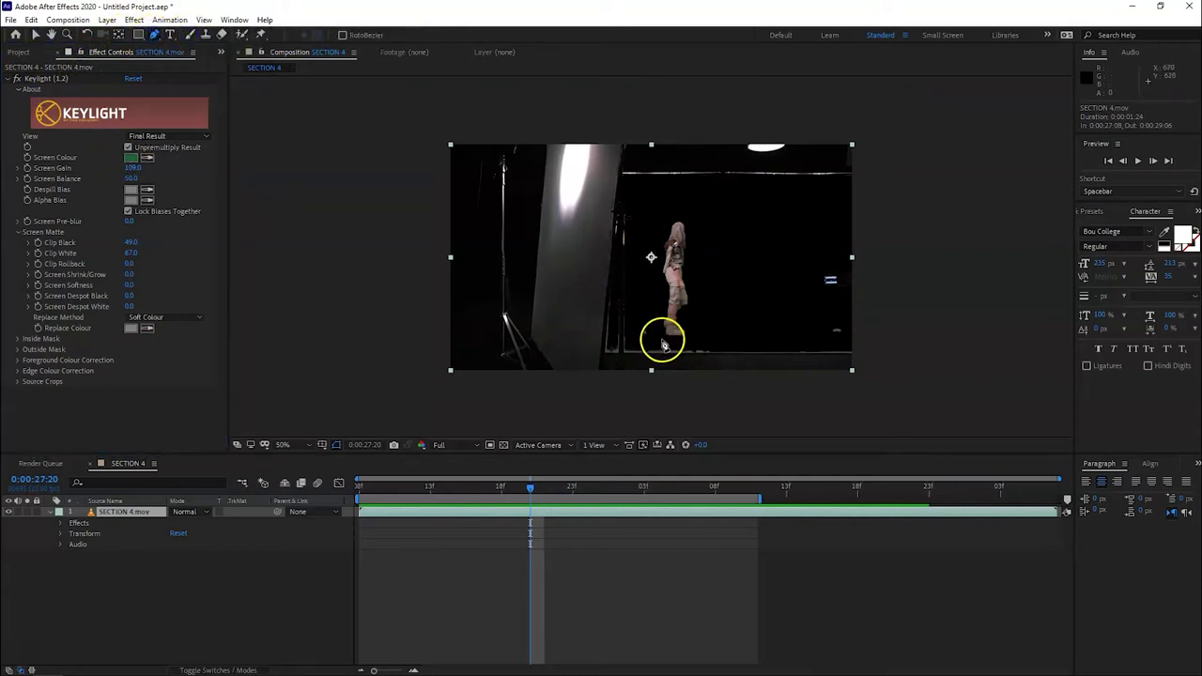
{"action": "left_click", "coordinate": [664, 340]}
{"action": "left_click", "coordinate": [362, 484]}
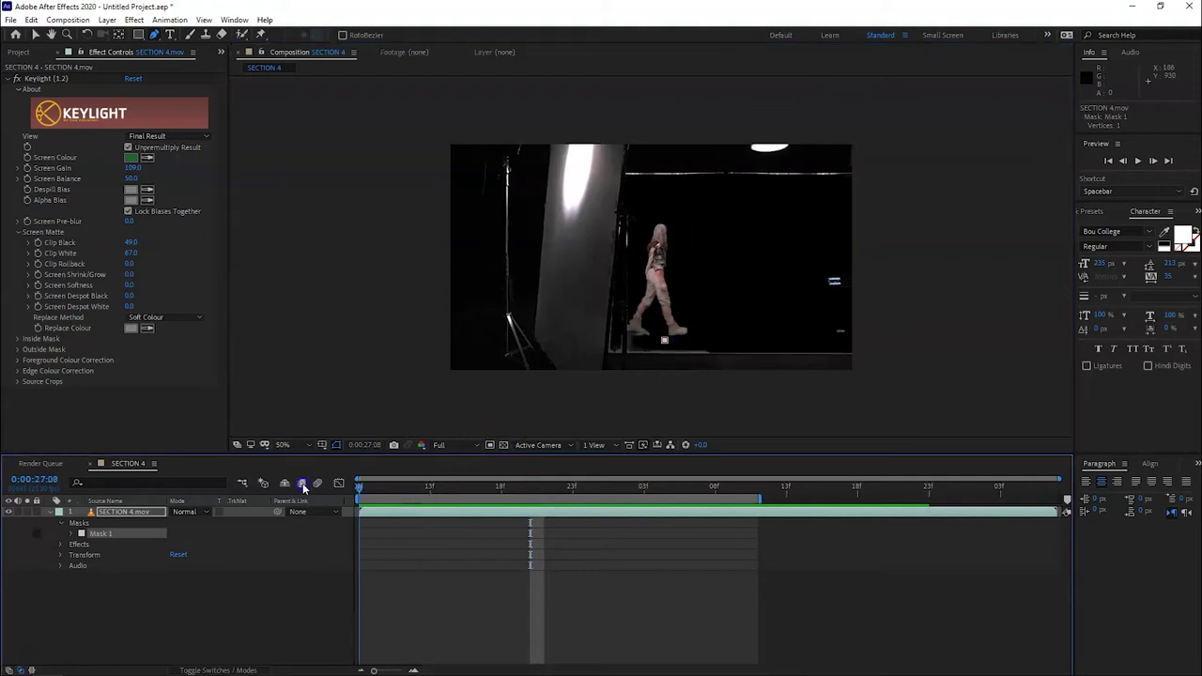
{"action": "left_click", "coordinate": [630, 334]}
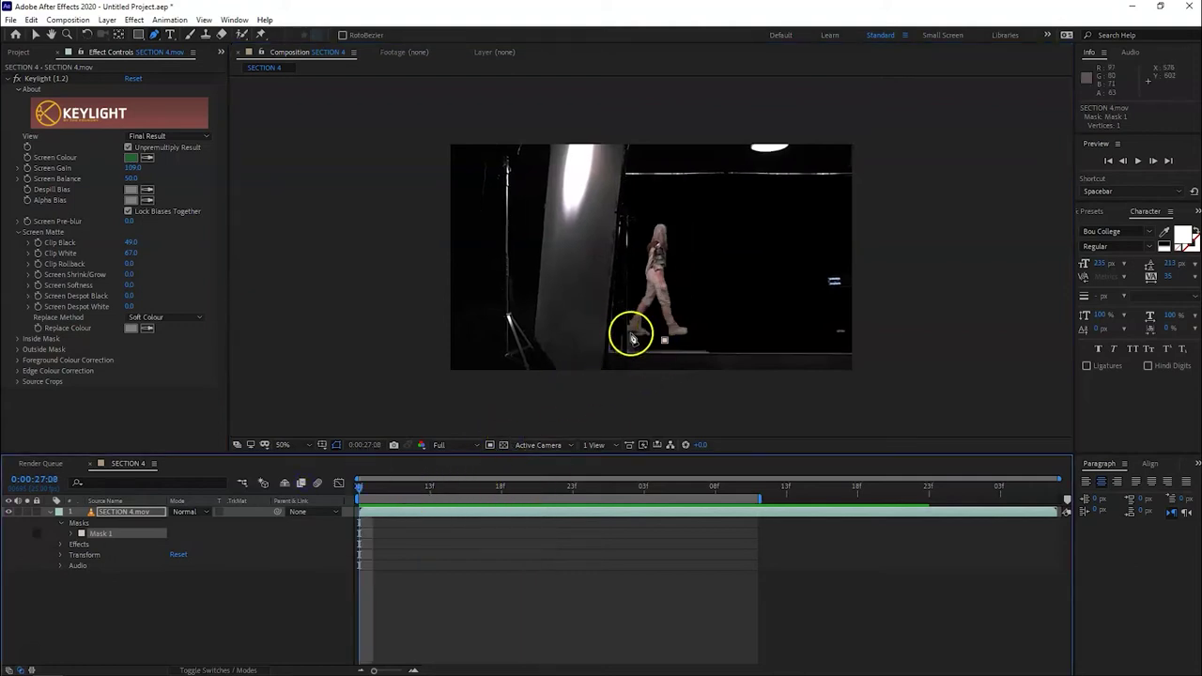
{"action": "left_click", "coordinate": [630, 289]}
{"action": "left_click", "coordinate": [645, 221]}
{"action": "left_click", "coordinate": [703, 234]}
{"action": "left_click", "coordinate": [748, 317]}
{"action": "left_click", "coordinate": [726, 345]}
{"action": "left_click", "coordinate": [664, 341]}
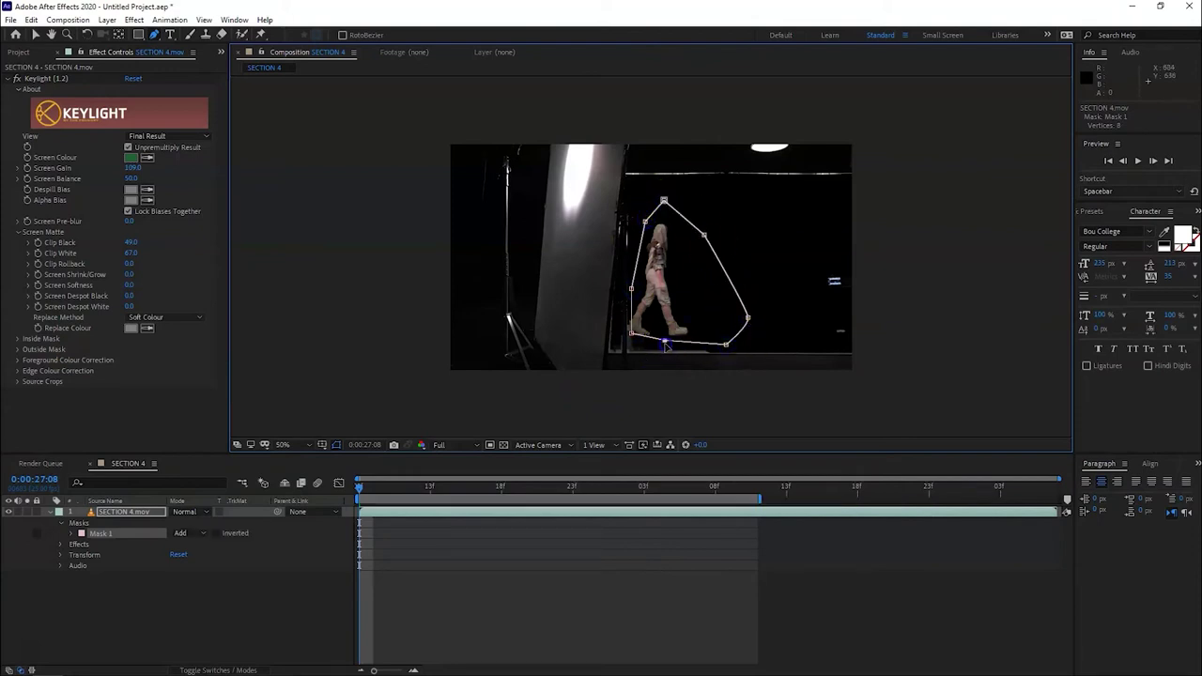
Step: Adjust the lower-left and upper-right mask points to fit the figure across frames, e.g. 28:02
{"action": "left_click_drag", "start_coordinate": [631, 334], "coordinate": [629, 340]}
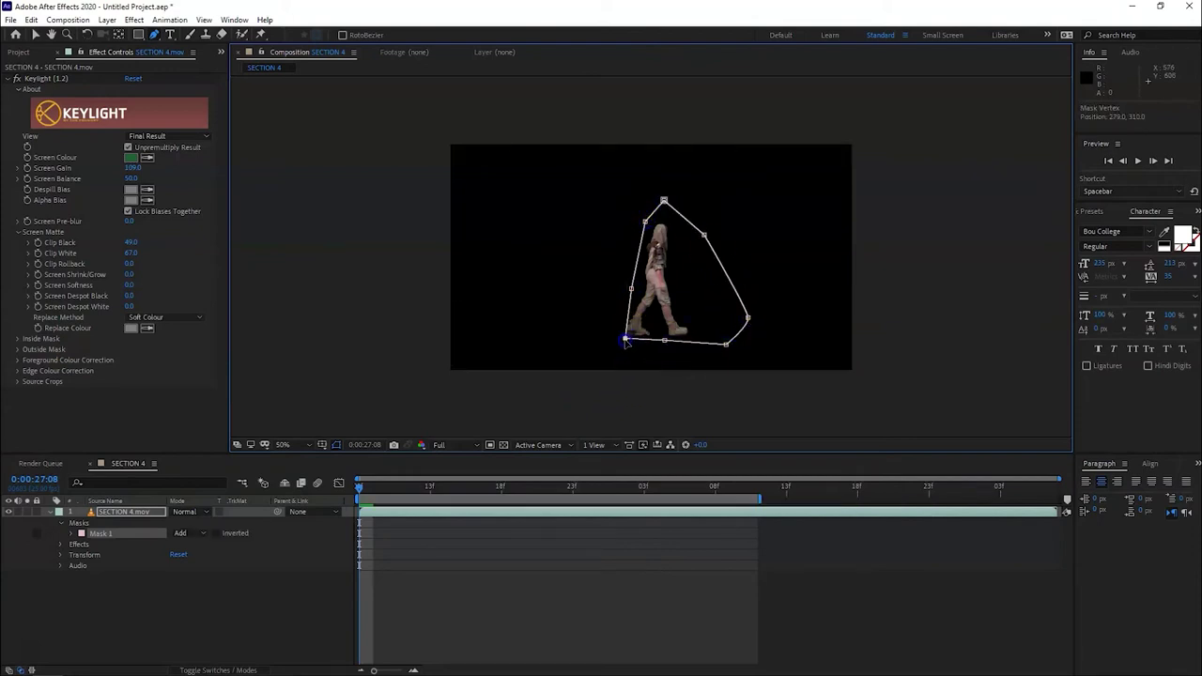
{"action": "left_click_drag", "start_coordinate": [389, 485], "coordinate": [629, 480]}
{"action": "left_click", "coordinate": [737, 368]}
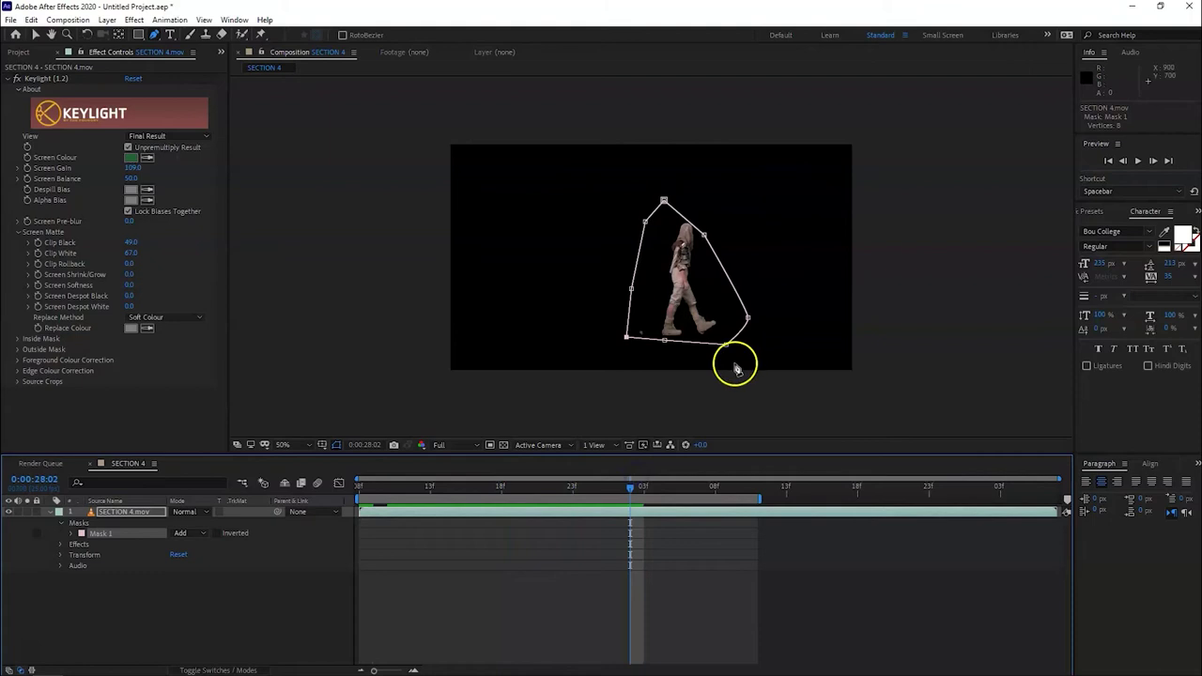
{"action": "left_click_drag", "start_coordinate": [705, 235], "coordinate": [725, 228]}
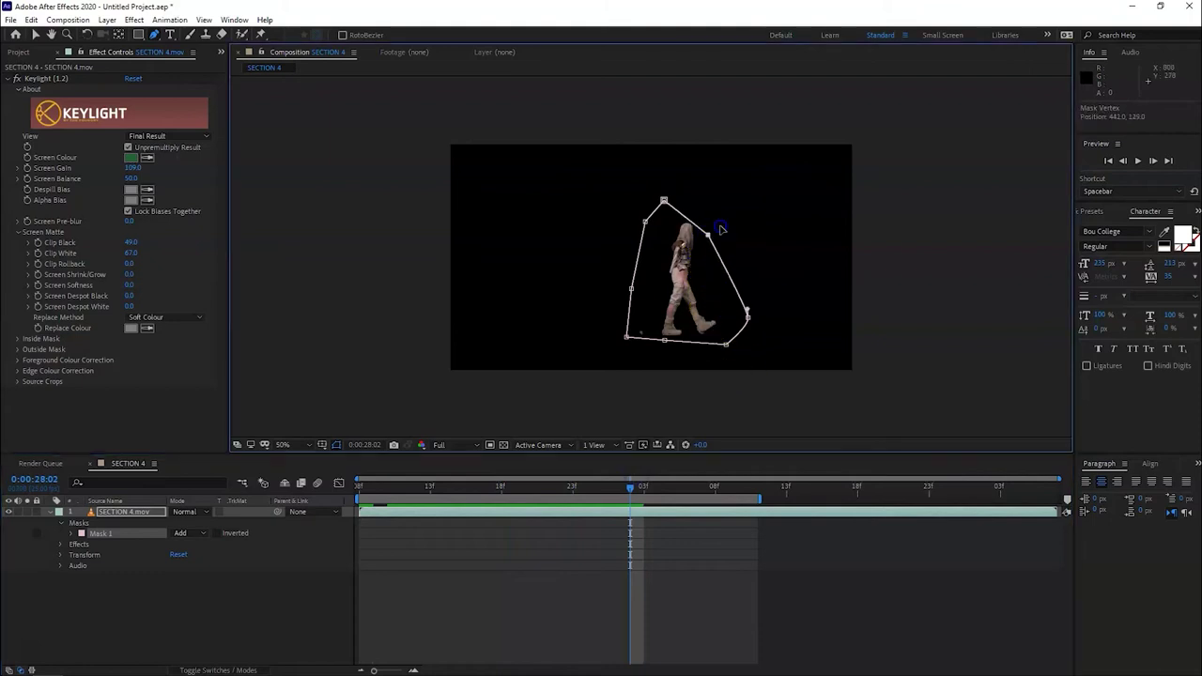
{"action": "left_click", "coordinate": [503, 528]}
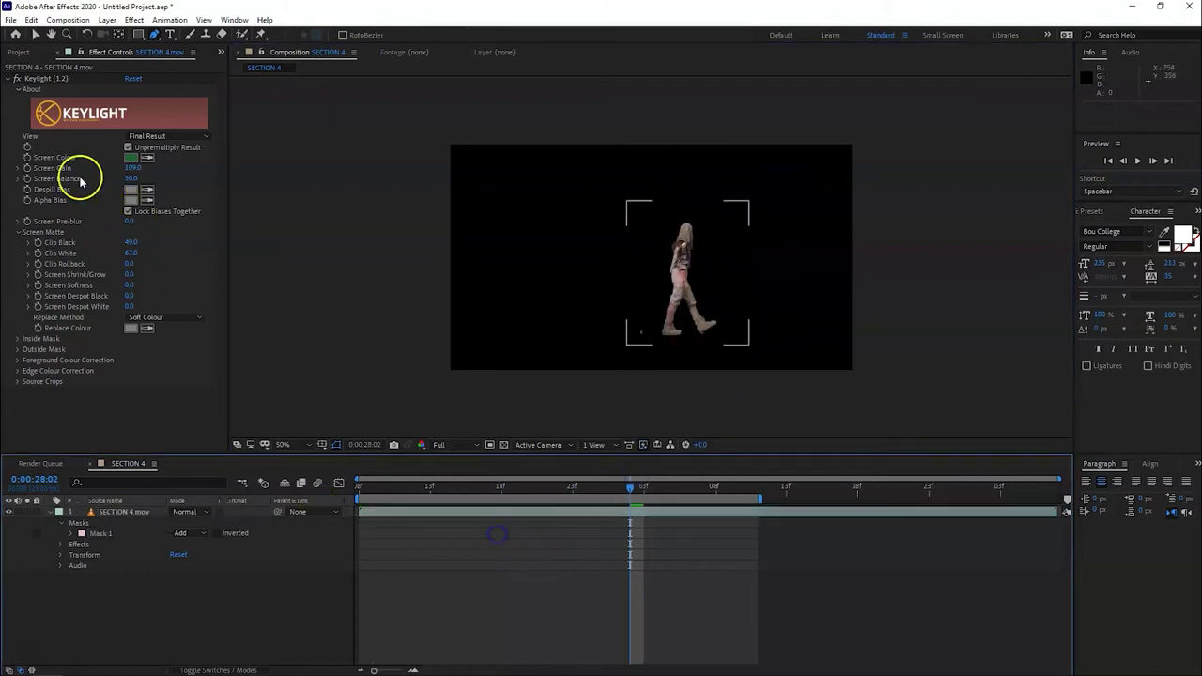
{"action": "left_click", "coordinate": [426, 517]}
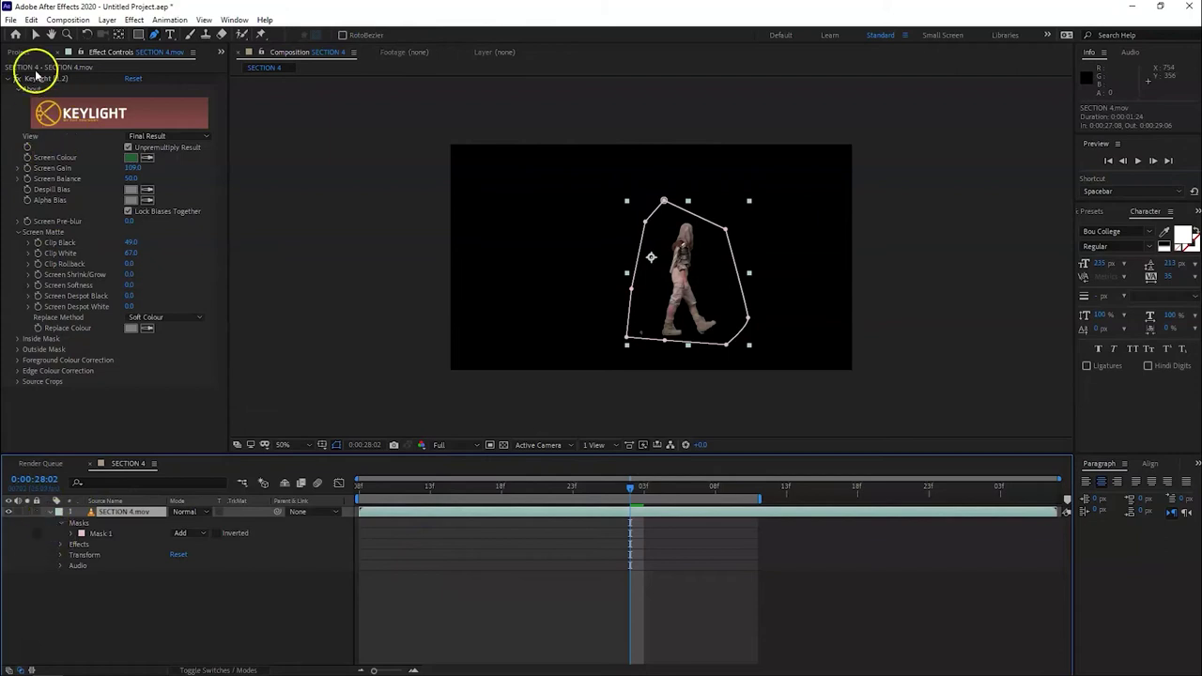
{"action": "left_click", "coordinate": [435, 569]}
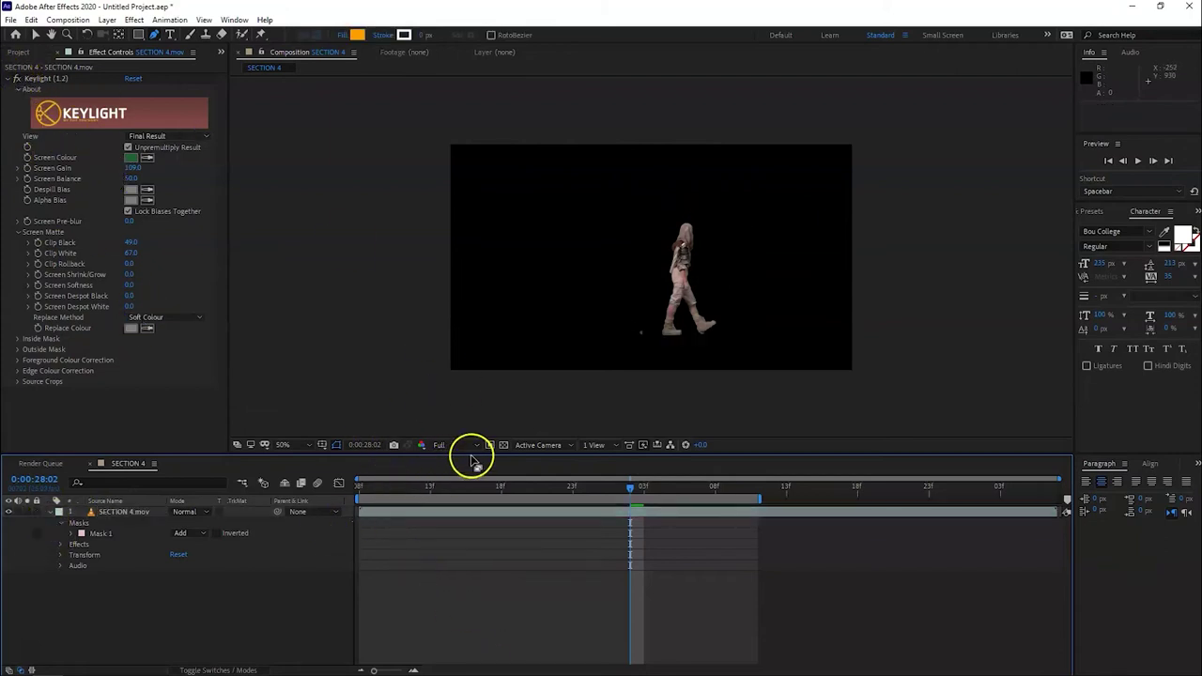
Step: Turn on the transparency grid behind the masked figure and reselect the layer
{"action": "left_click", "coordinate": [504, 447]}
{"action": "left_click", "coordinate": [503, 447]}
{"action": "left_click", "coordinate": [503, 447]}
{"action": "left_click", "coordinate": [503, 446]}
{"action": "left_click", "coordinate": [614, 521]}
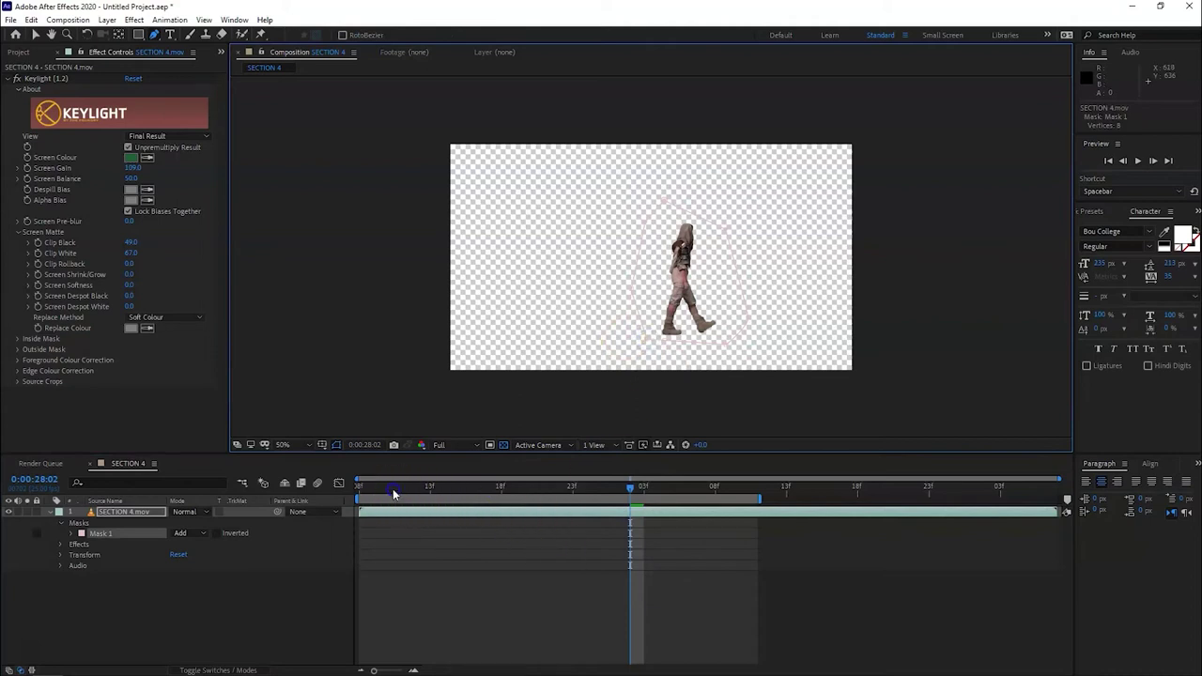
Step: Pull the foot-level mask point left so the back foot is no longer cut off
{"action": "left_click", "coordinate": [363, 486]}
{"action": "left_click_drag", "start_coordinate": [648, 340], "coordinate": [630, 335]}
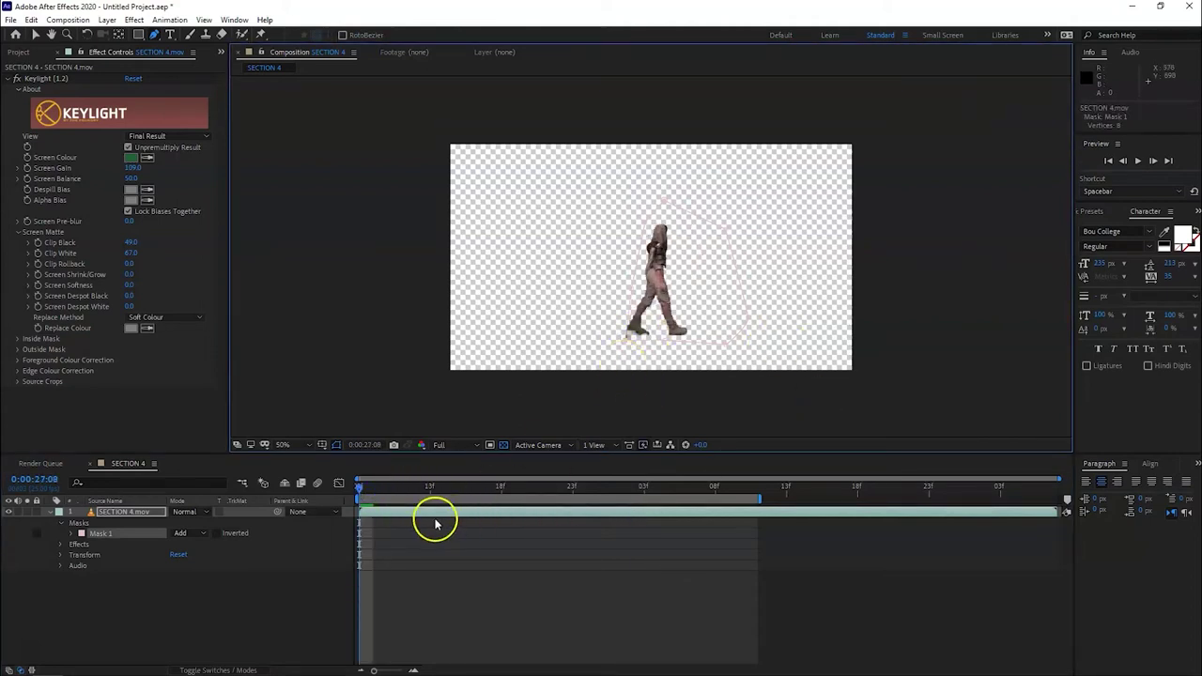
{"action": "left_click_drag", "start_coordinate": [361, 487], "coordinate": [673, 488]}
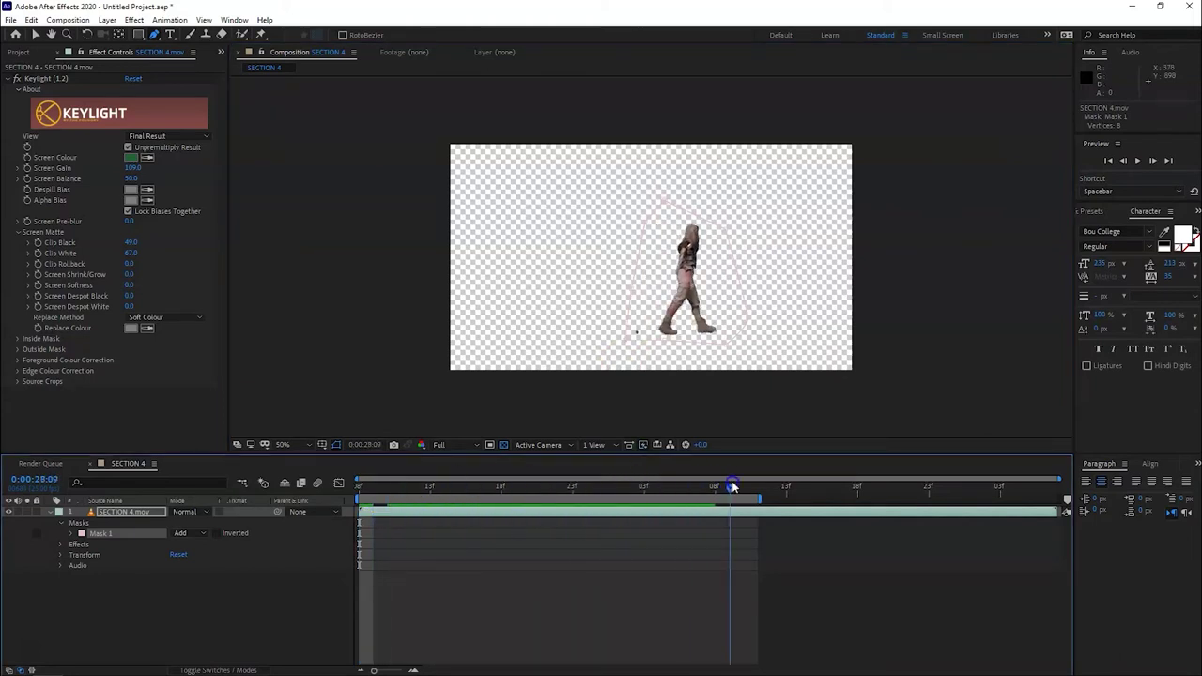
Step: Extend the work area end to about 0:00:28:18 and preview the masked walk
{"action": "key", "text": "Home"}
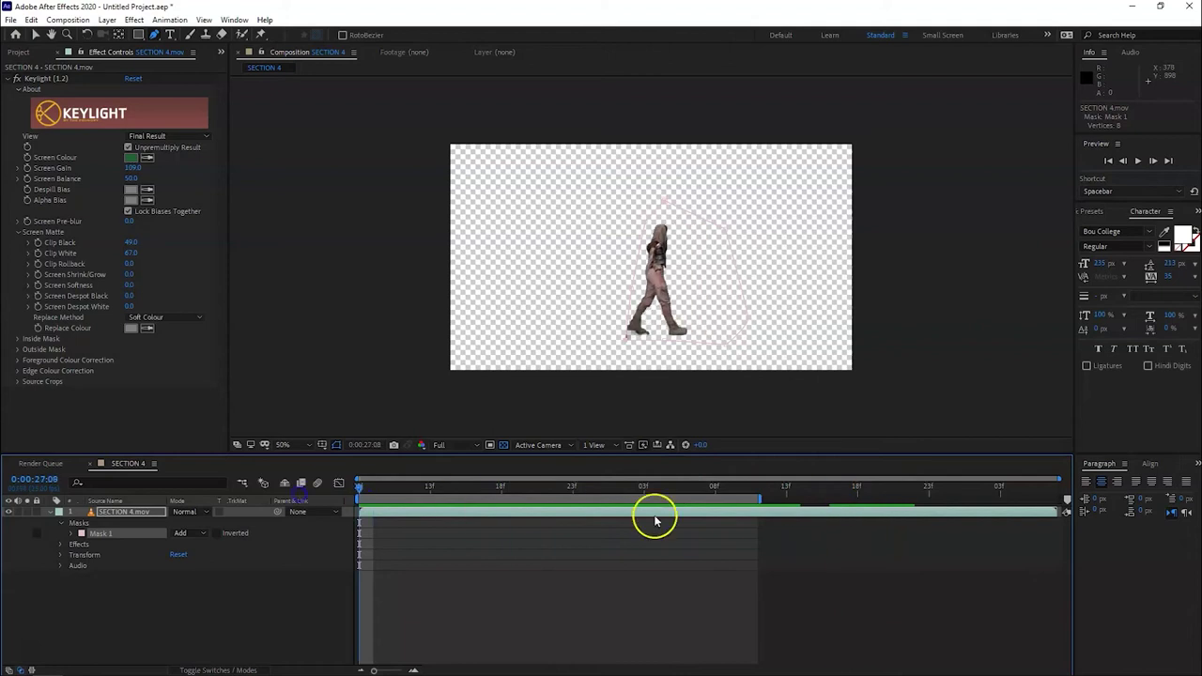
{"action": "left_click_drag", "start_coordinate": [758, 498], "coordinate": [873, 510]}
{"action": "key", "text": "space"}
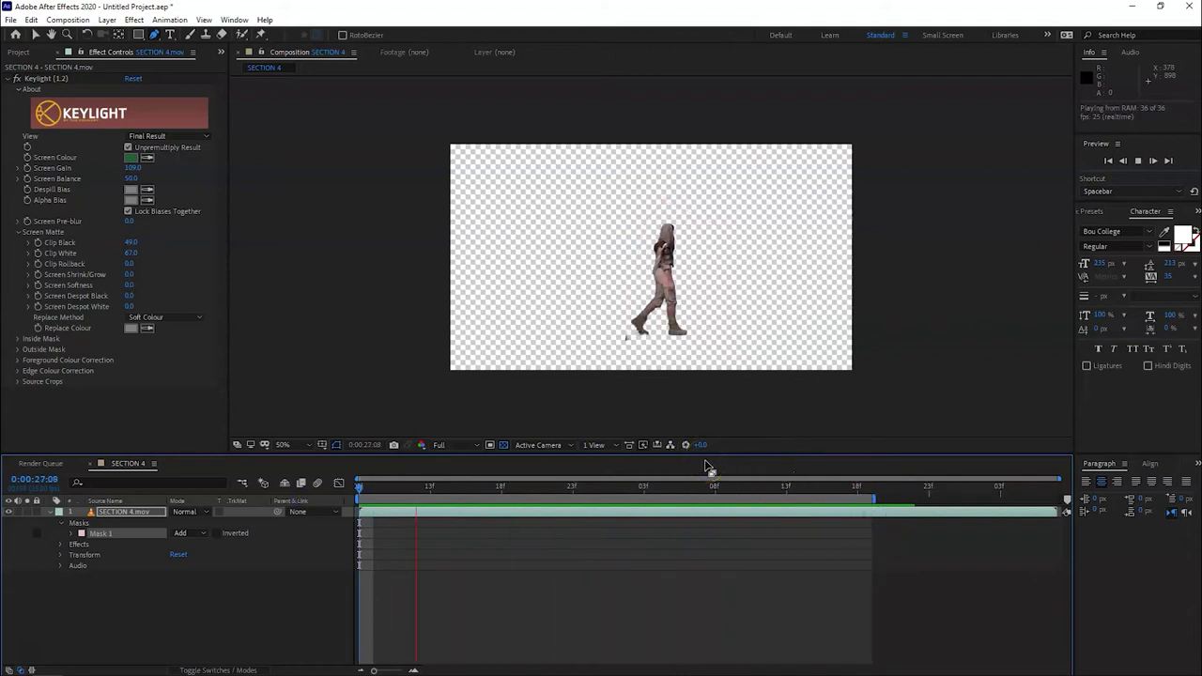
{"action": "key", "text": "space"}
Step: Place the Iceland waterfall footage beneath SECTION 4.mov and preview the composite
{"action": "left_click", "coordinate": [522, 527]}
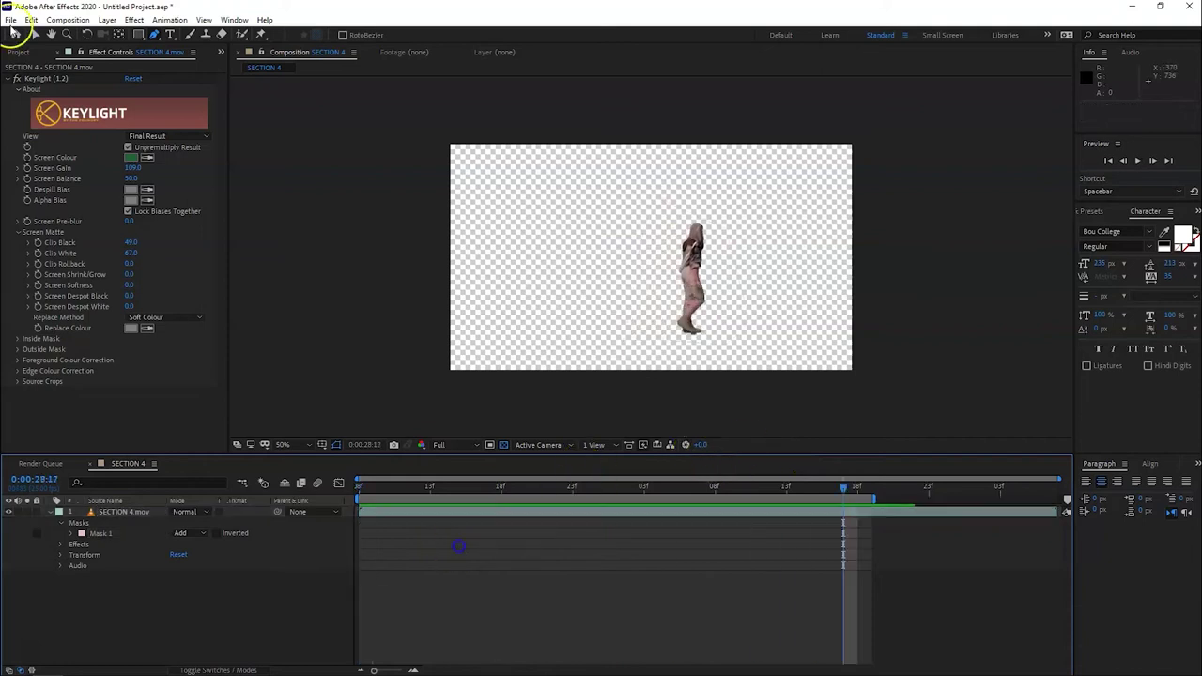
{"action": "left_click", "coordinate": [19, 52]}
{"action": "left_click", "coordinate": [49, 330]}
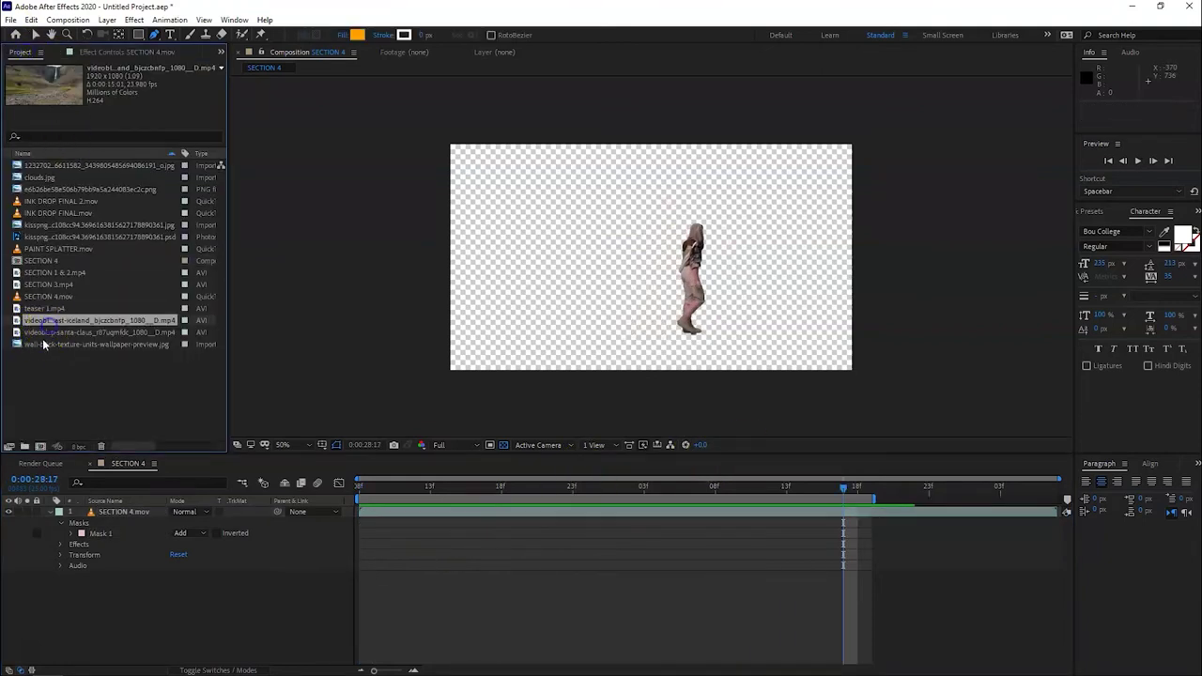
{"action": "left_click", "coordinate": [41, 320]}
{"action": "left_click", "coordinate": [32, 333]}
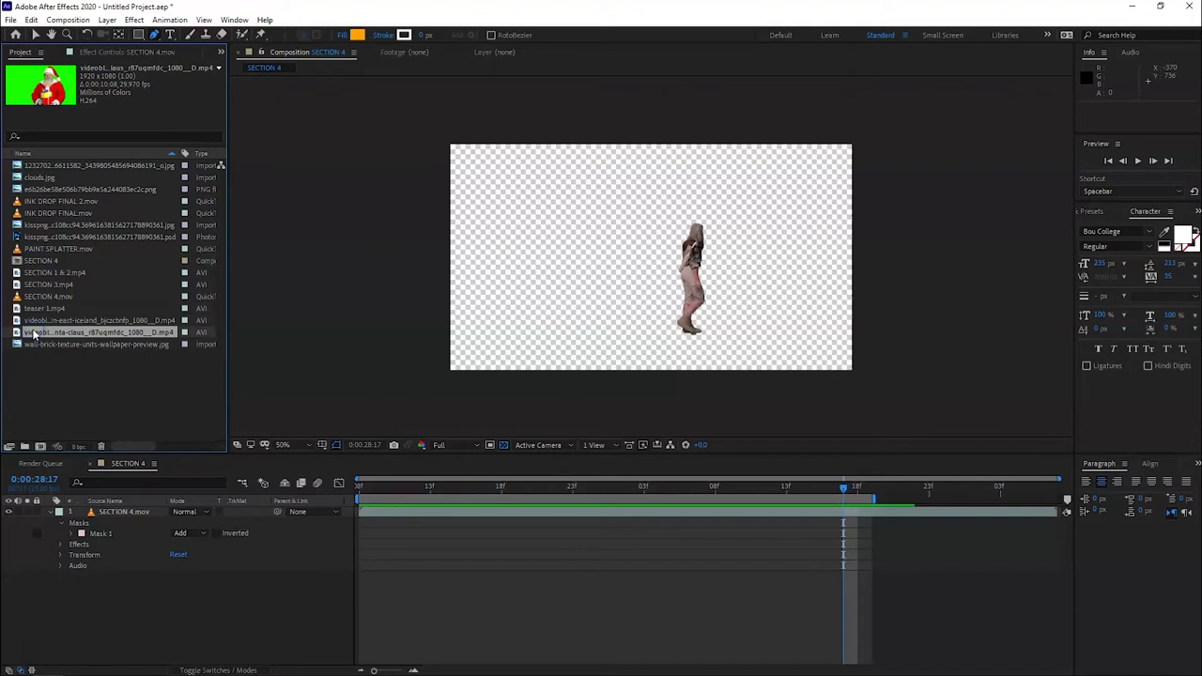
{"action": "left_click", "coordinate": [38, 320]}
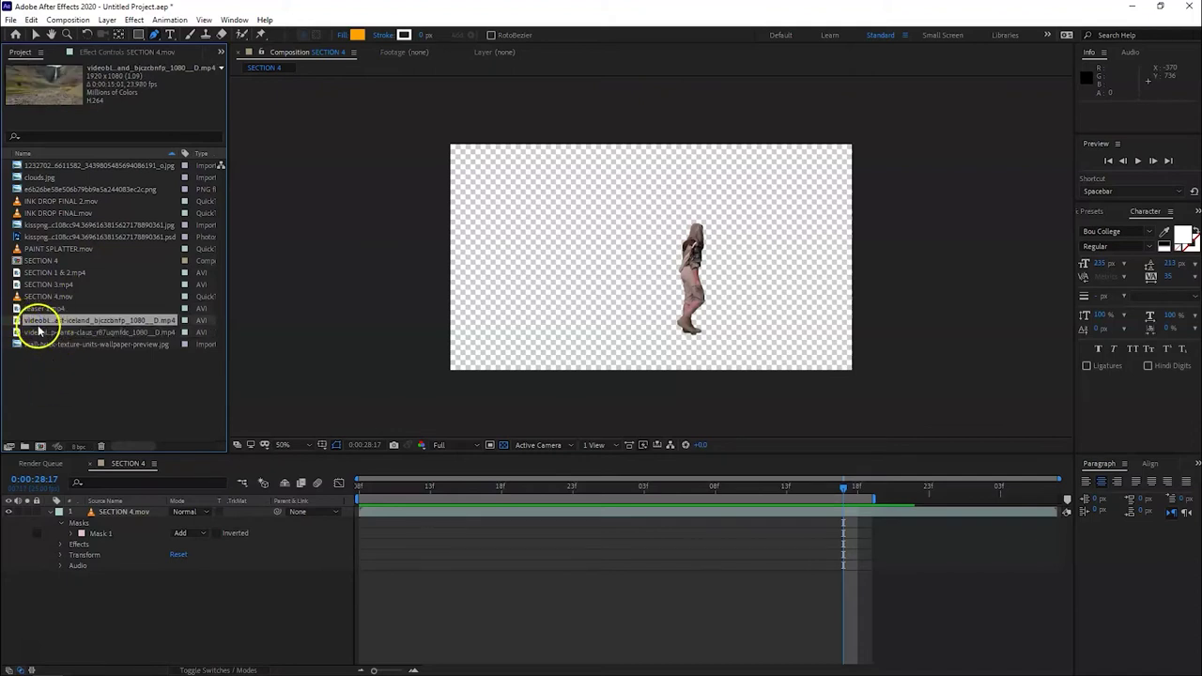
{"action": "left_click_drag", "start_coordinate": [36, 324], "coordinate": [112, 575]}
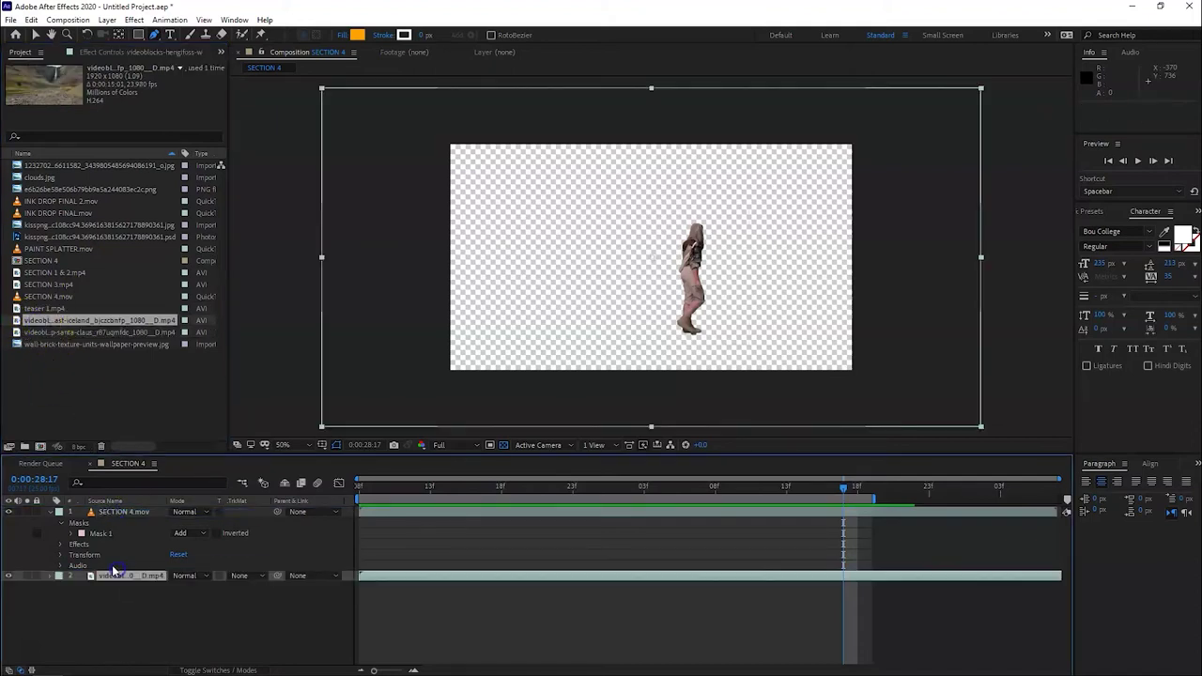
{"action": "key", "text": "space"}
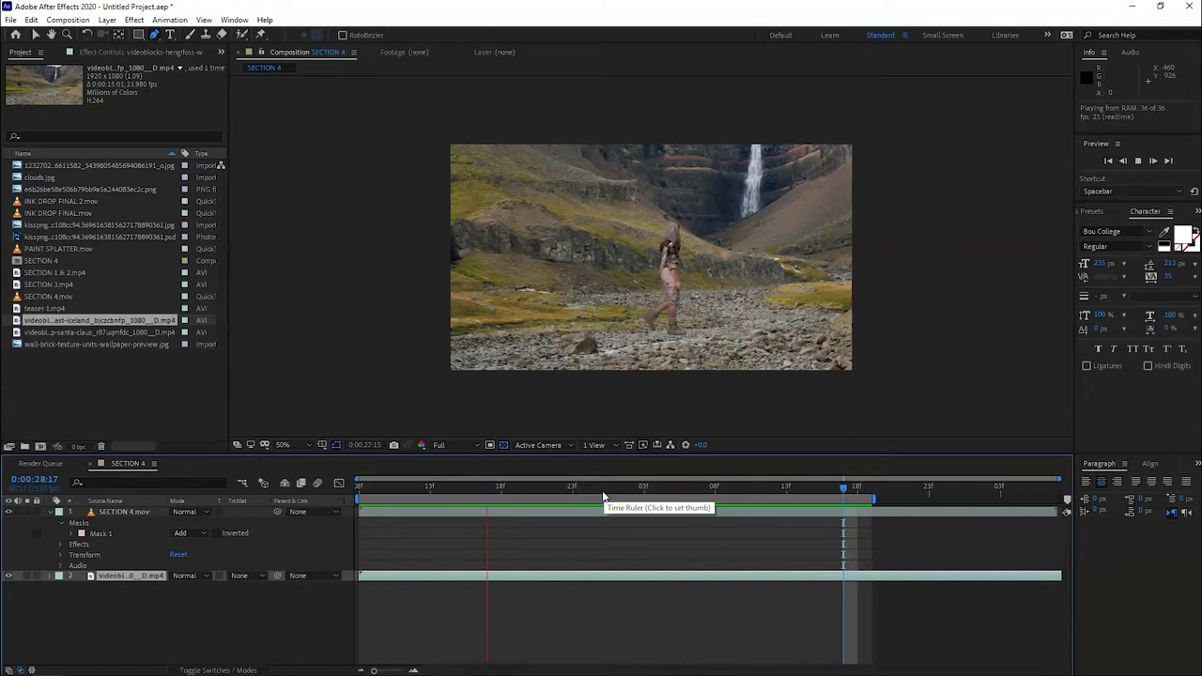
Step: Set the work area end with N at 0:00:28:04, then at 0:00:28:13, previewing each
{"action": "left_click", "coordinate": [657, 493]}
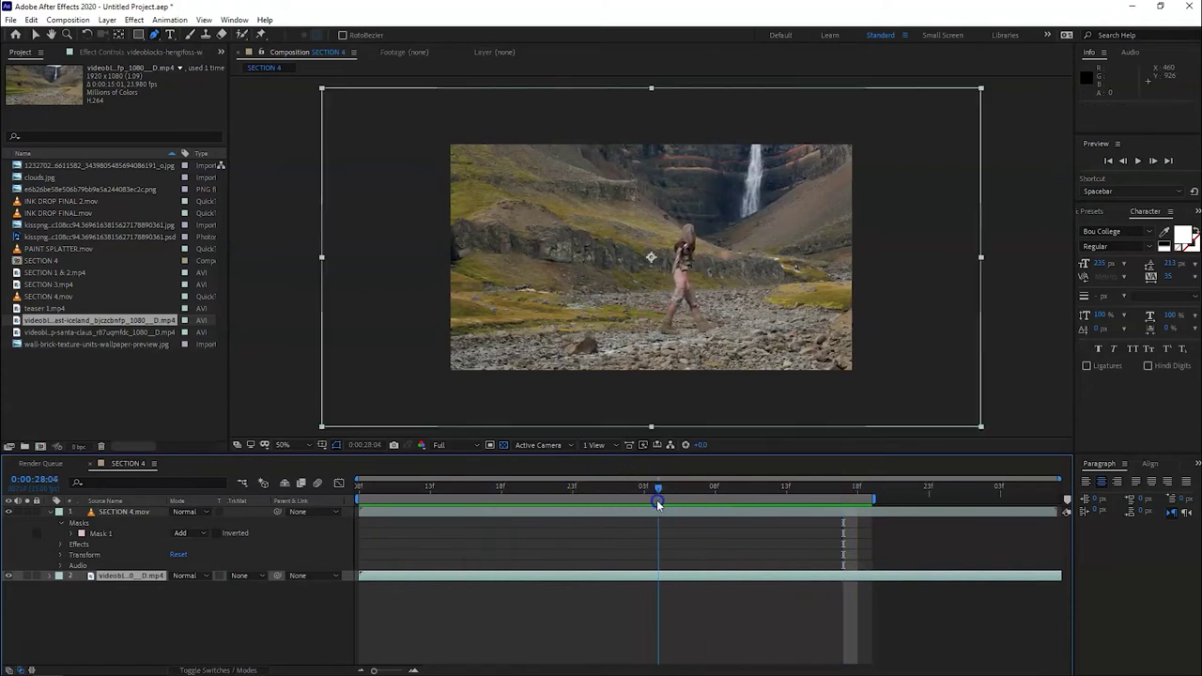
{"action": "key", "text": "n"}
{"action": "key", "text": "space"}
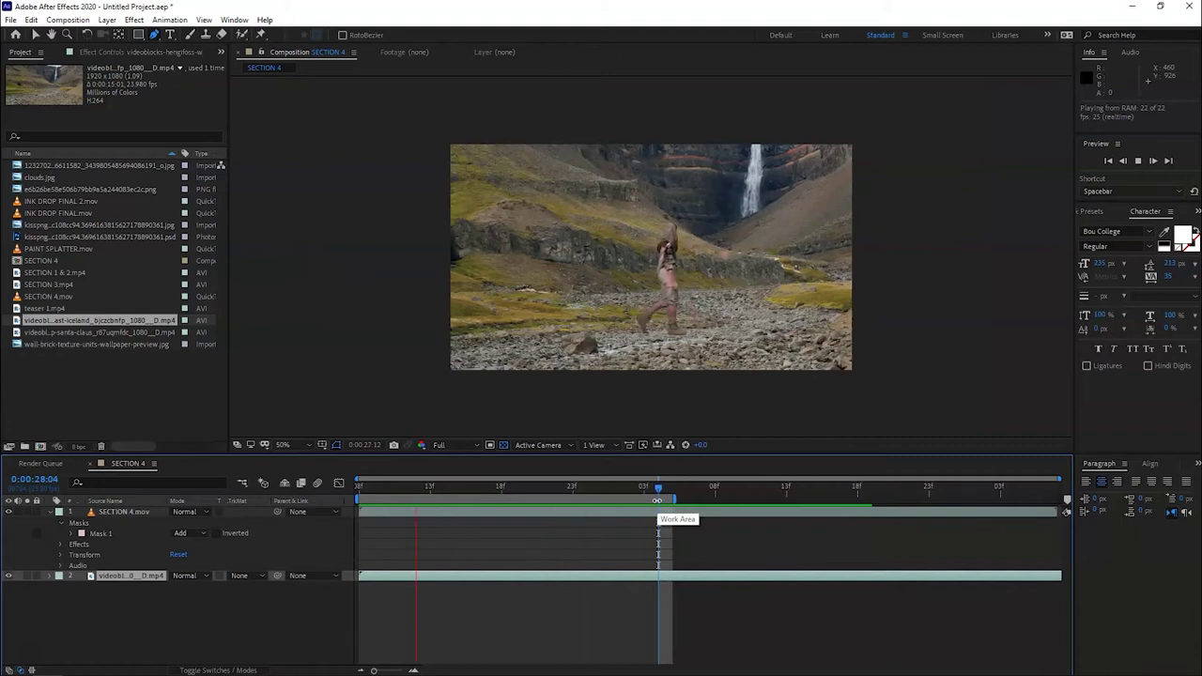
{"action": "left_click_drag", "start_coordinate": [657, 486], "coordinate": [788, 494]}
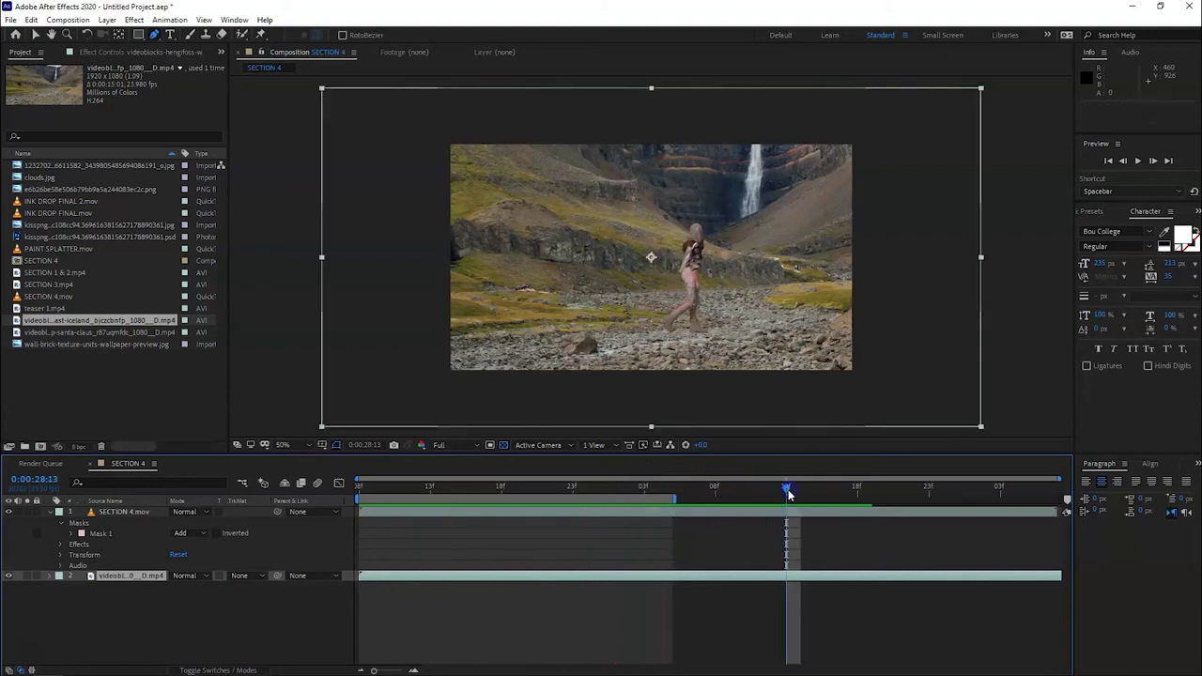
{"action": "key", "text": "n"}
{"action": "key", "text": "space"}
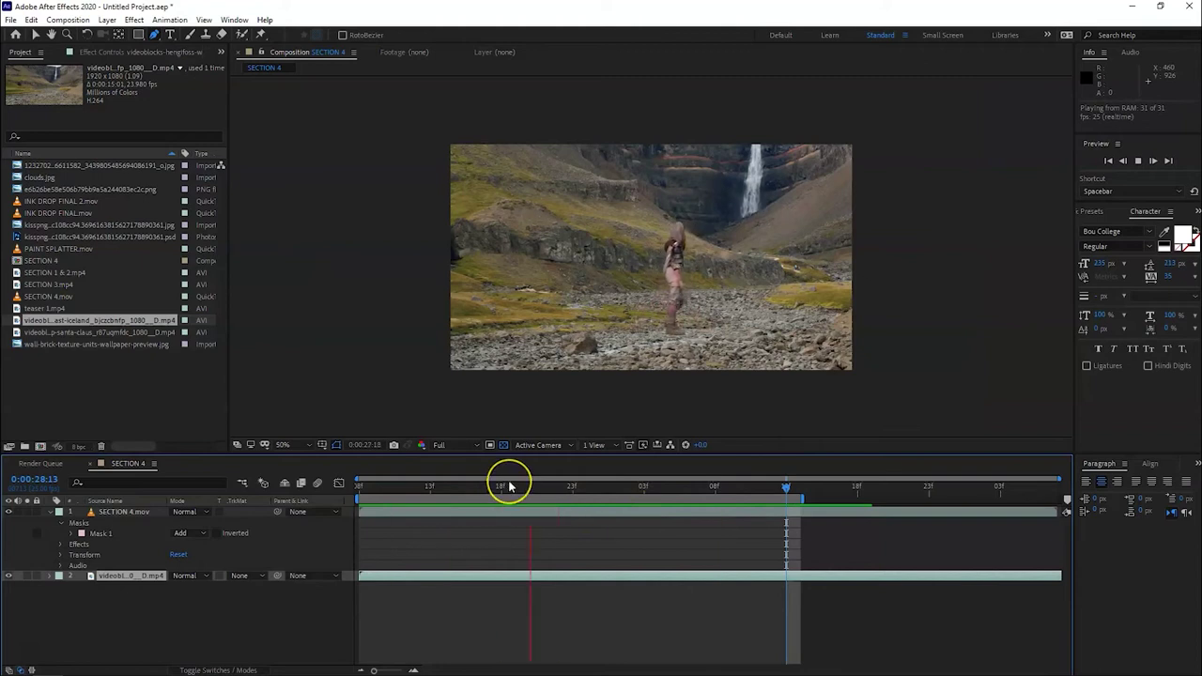
{"action": "left_click", "coordinate": [467, 491]}
Step: Scrub between 0:00:27:11 and 0:00:28:05, then preview with the dancer layer's mask showing
{"action": "left_click_drag", "start_coordinate": [561, 491], "coordinate": [616, 498]}
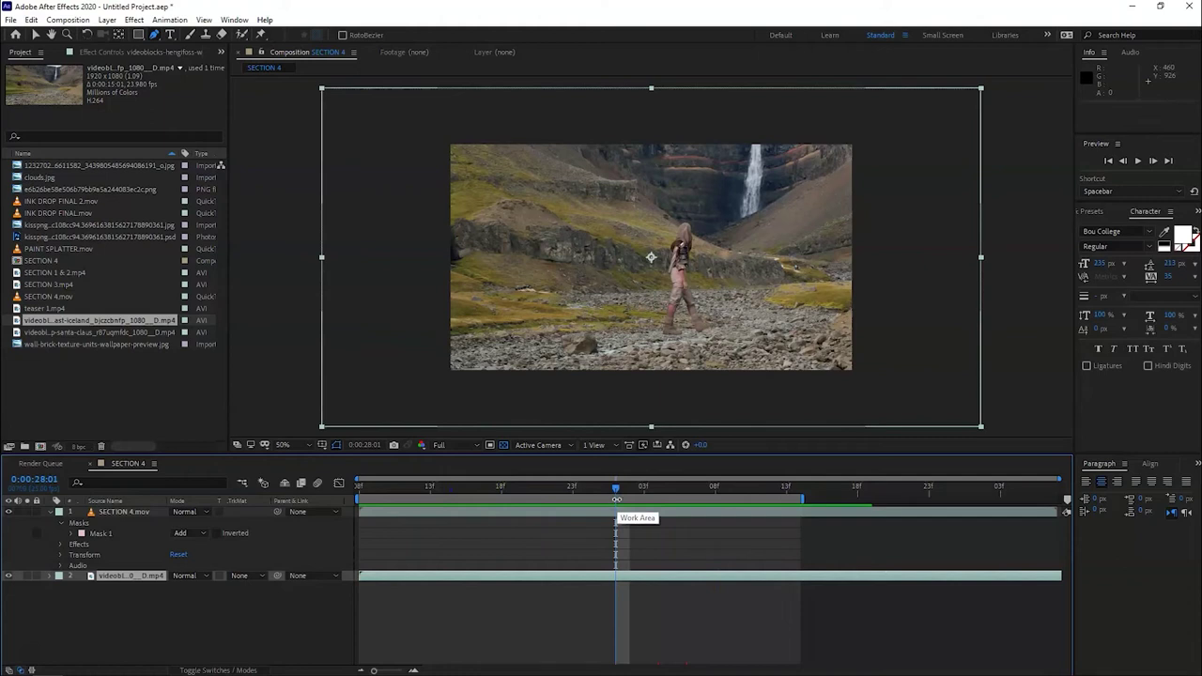
{"action": "mouse_move", "coordinate": [663, 488]}
{"action": "left_mouse_down"}
{"action": "mouse_move", "coordinate": [674, 501]}
{"action": "mouse_move", "coordinate": [755, 502]}
{"action": "left_mouse_up"}
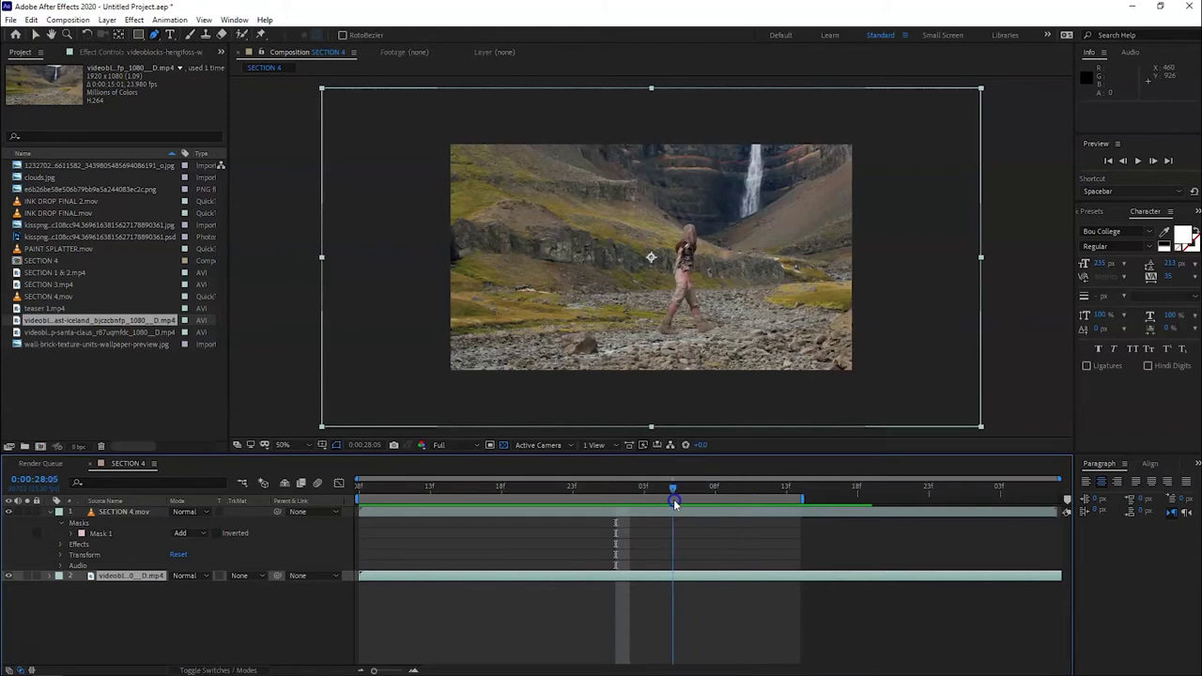
{"action": "mouse_move", "coordinate": [749, 488]}
{"action": "left_mouse_down"}
{"action": "mouse_move", "coordinate": [405, 492]}
{"action": "mouse_move", "coordinate": [572, 491]}
{"action": "left_mouse_up"}
{"action": "key", "text": "space"}
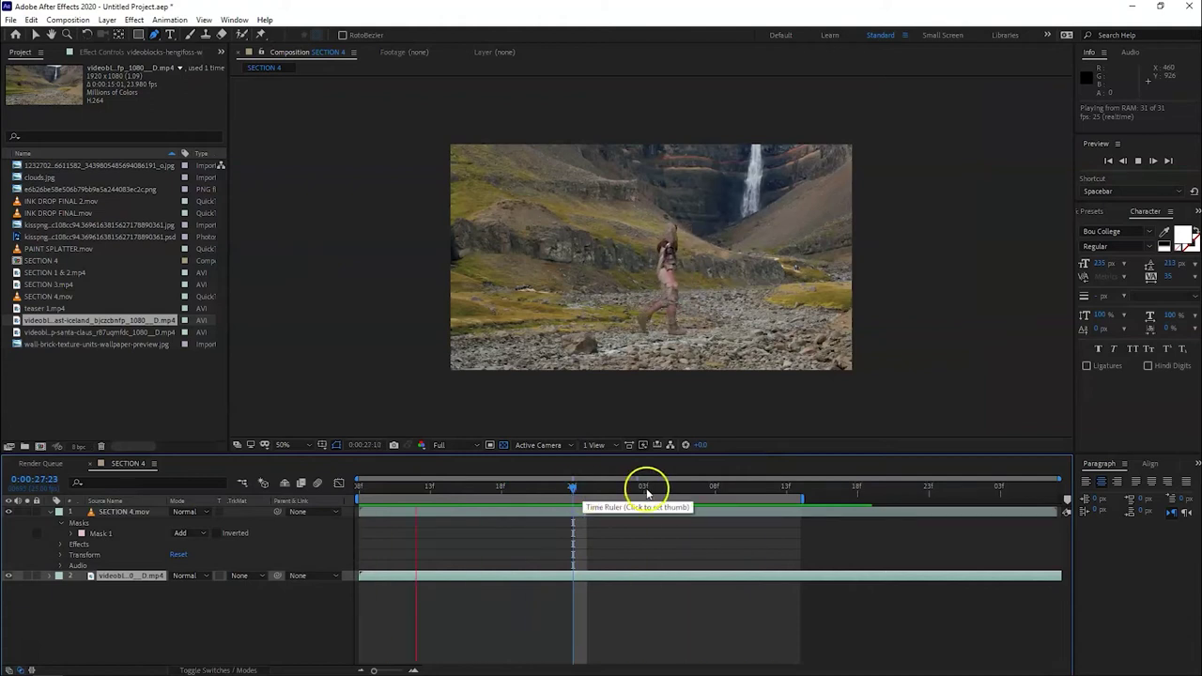
{"action": "key", "text": "space"}
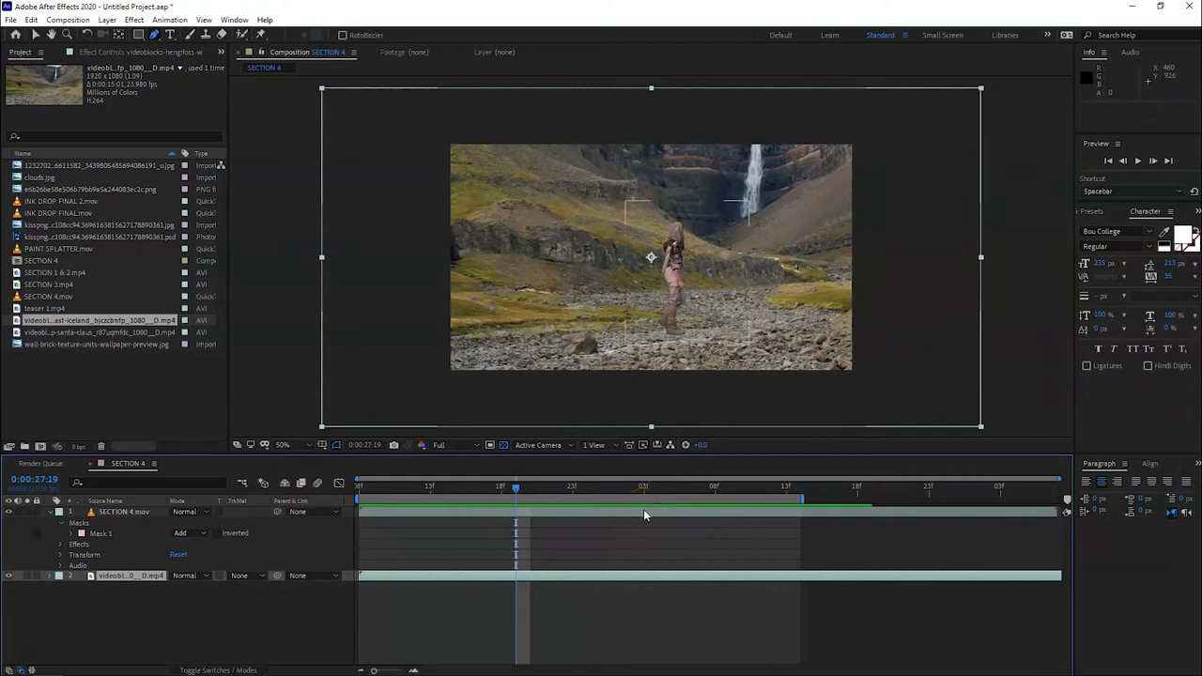
{"action": "left_click", "coordinate": [541, 494]}
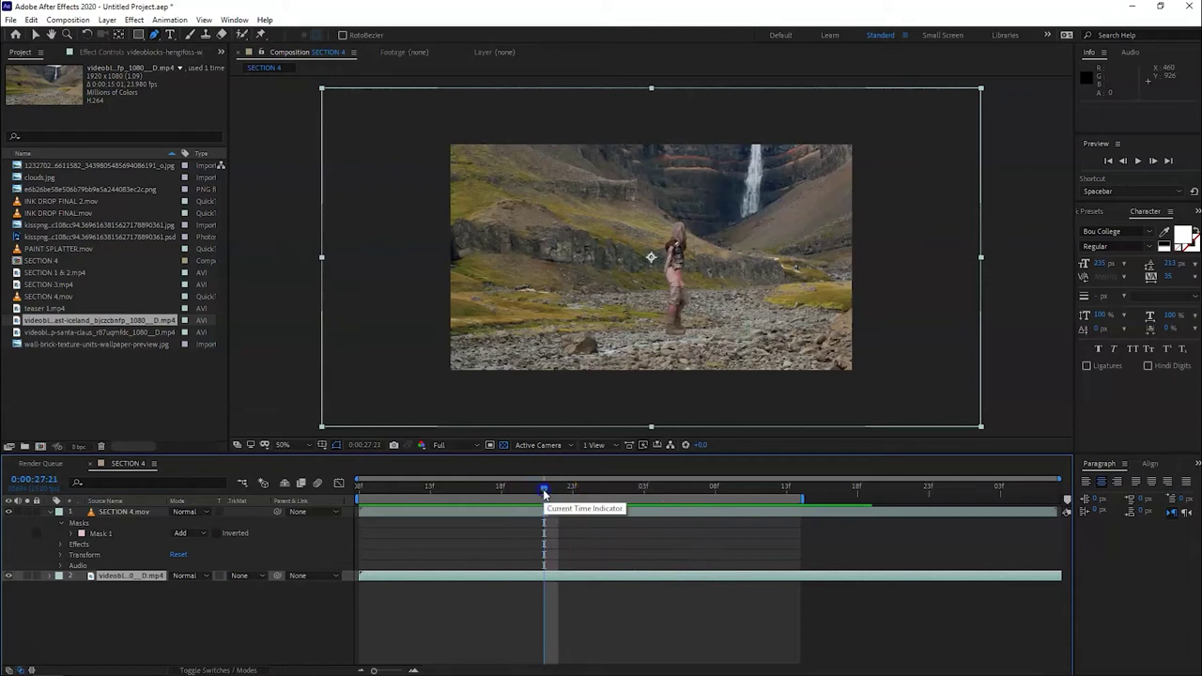
{"action": "left_click", "coordinate": [601, 488]}
{"action": "left_click_drag", "start_coordinate": [601, 490], "coordinate": [586, 490]}
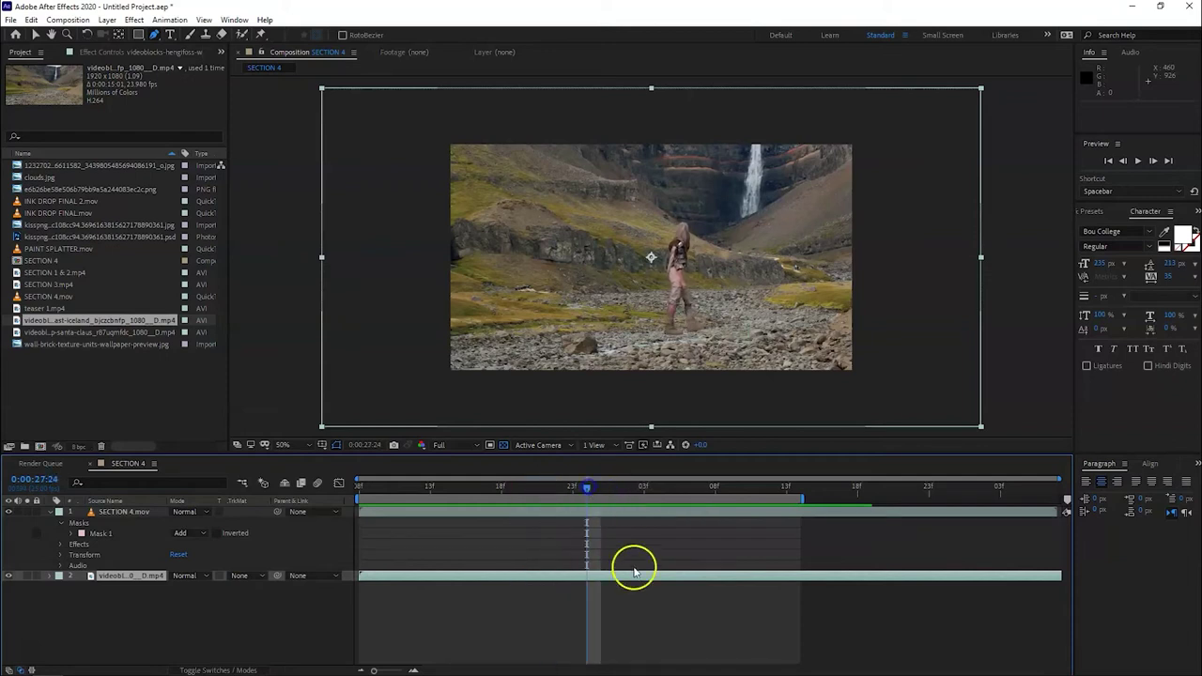
{"action": "left_click", "coordinate": [665, 639]}
{"action": "left_click", "coordinate": [425, 514]}
{"action": "key", "text": "space"}
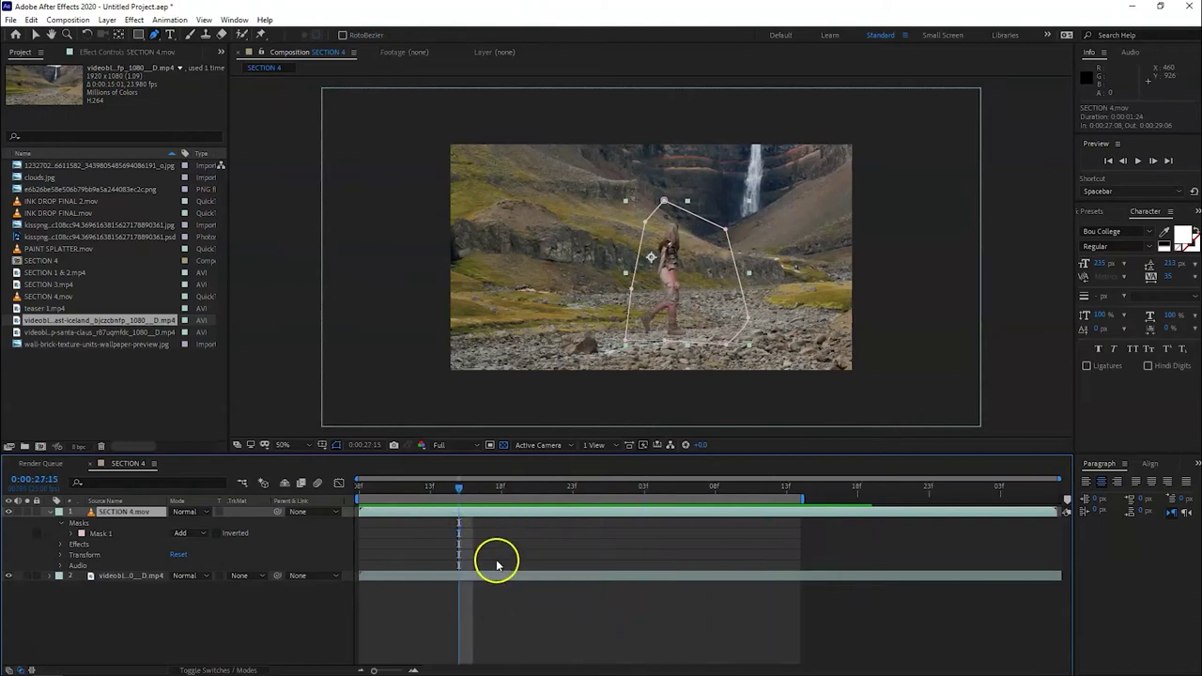
{"action": "left_click", "coordinate": [455, 539]}
{"action": "left_click", "coordinate": [451, 513]}
{"action": "left_click_drag", "start_coordinate": [486, 498], "coordinate": [690, 495]}
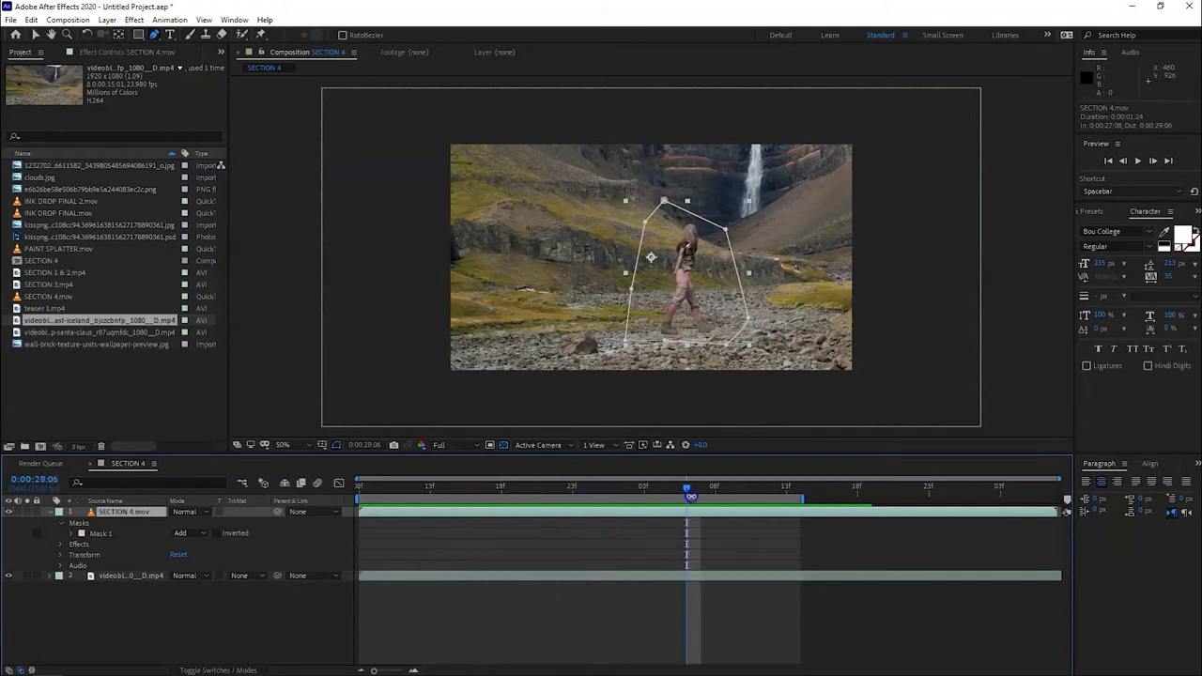
{"action": "left_click", "coordinate": [575, 557]}
{"action": "left_click", "coordinate": [544, 488]}
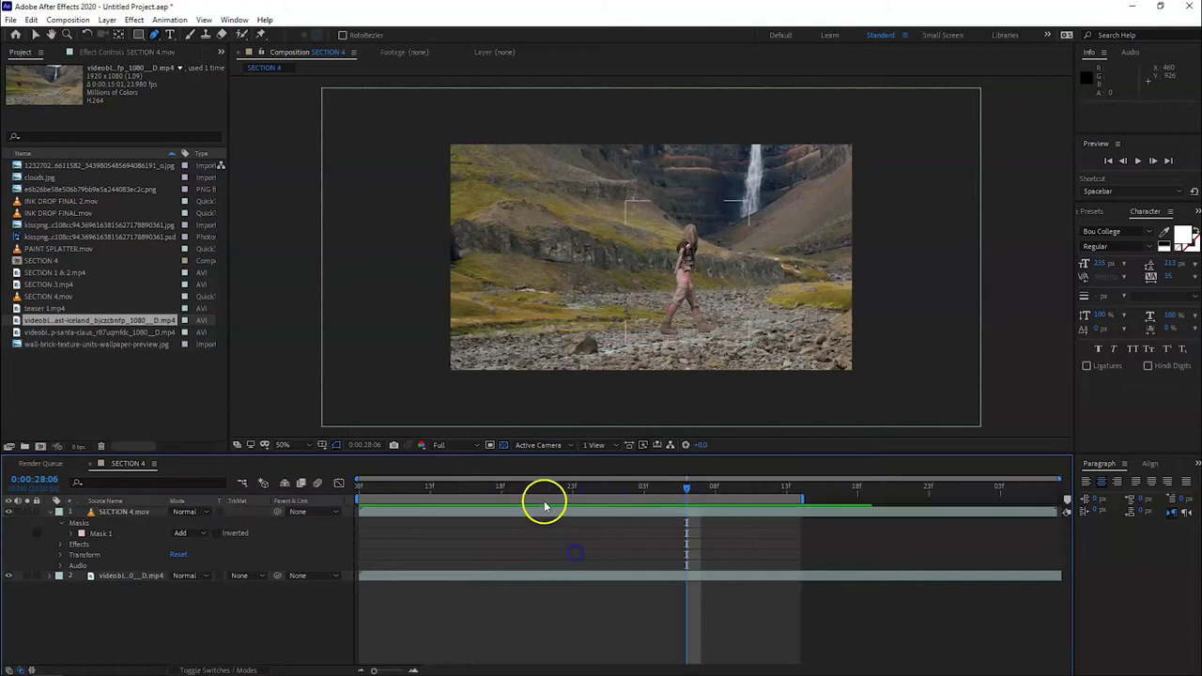
{"action": "left_click", "coordinate": [556, 577]}
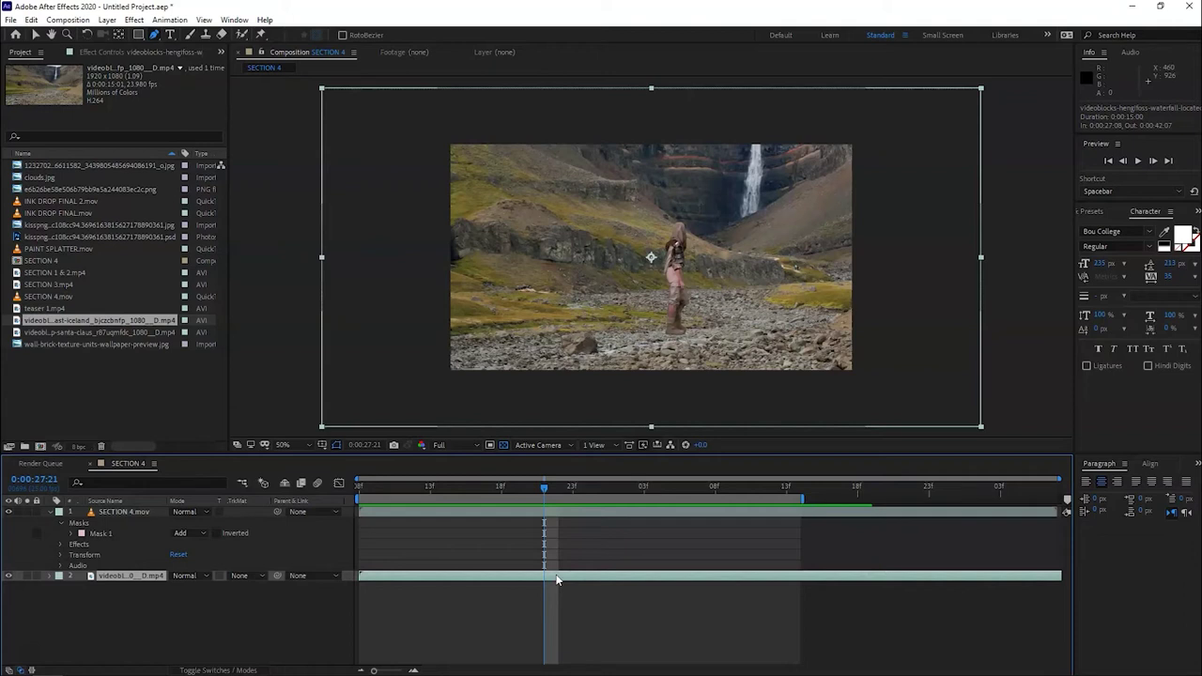
{"action": "mouse_move", "coordinate": [459, 488]}
{"action": "left_mouse_down"}
{"action": "mouse_move", "coordinate": [540, 489]}
{"action": "mouse_move", "coordinate": [622, 526]}
{"action": "left_mouse_up"}
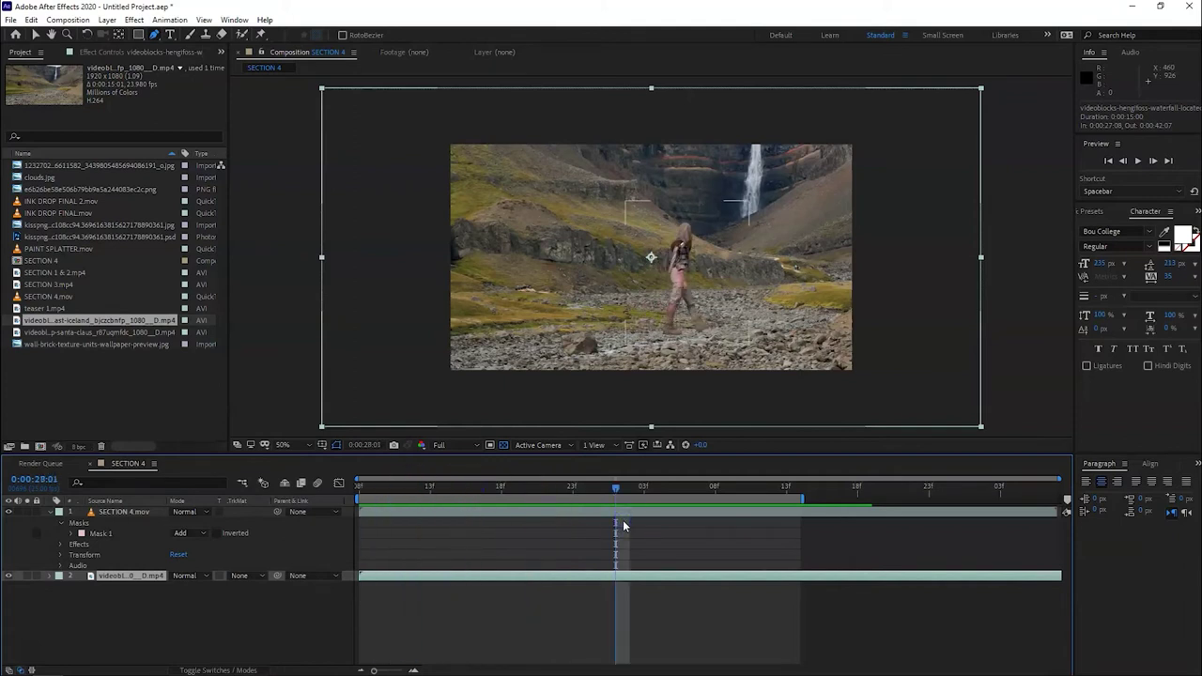
{"action": "left_click", "coordinate": [611, 587]}
Step: Delete the Iceland waterfall background layer
{"action": "left_click", "coordinate": [494, 549]}
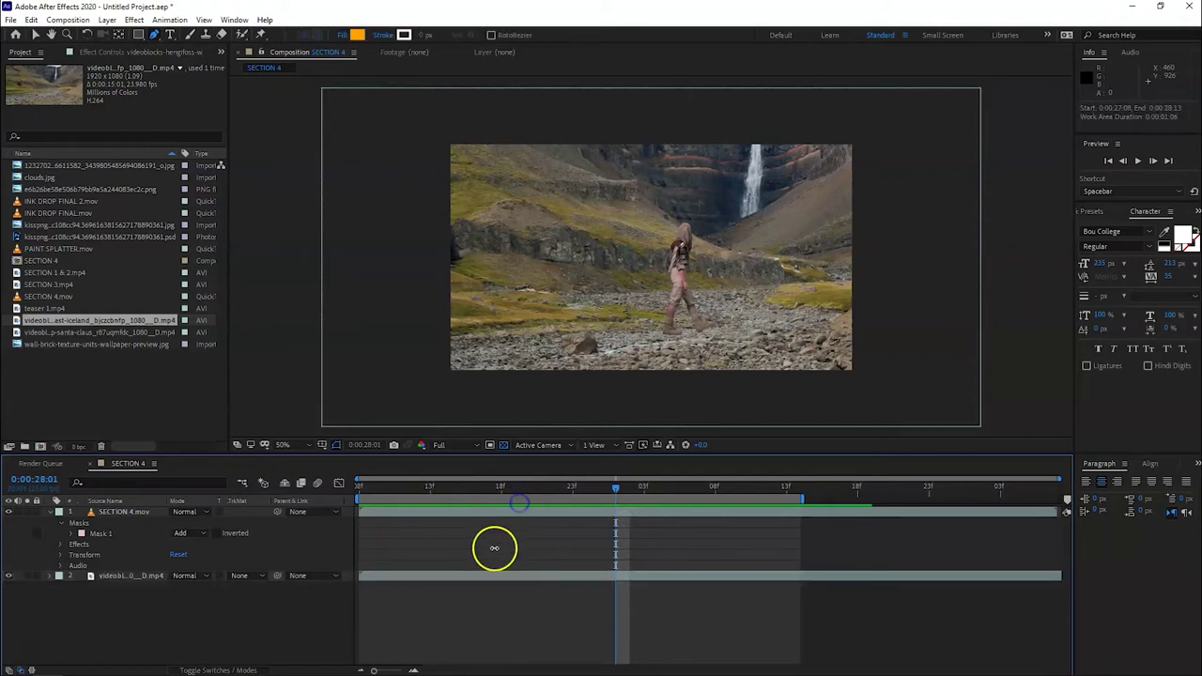
{"action": "left_click", "coordinate": [477, 575]}
{"action": "key", "text": "Delete"}
Step: Remove the Keylight effect and Mask 1 from the SECTION 4 clip
{"action": "left_click", "coordinate": [479, 510]}
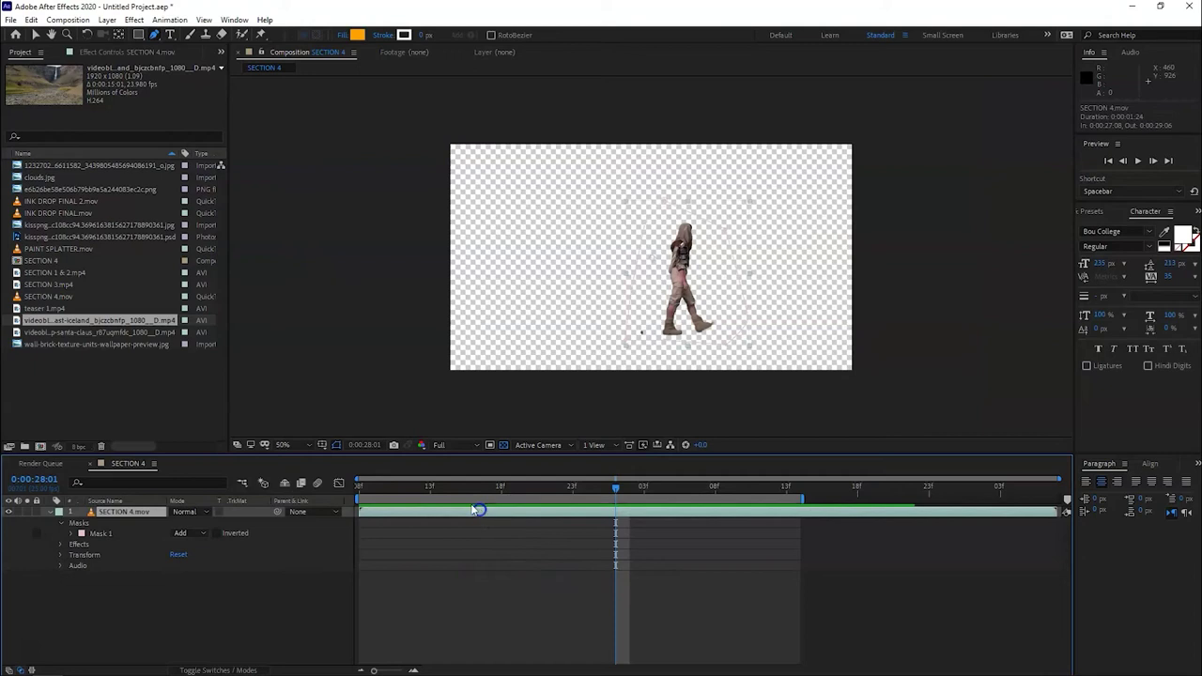
{"action": "left_click", "coordinate": [141, 51]}
{"action": "left_click", "coordinate": [47, 81]}
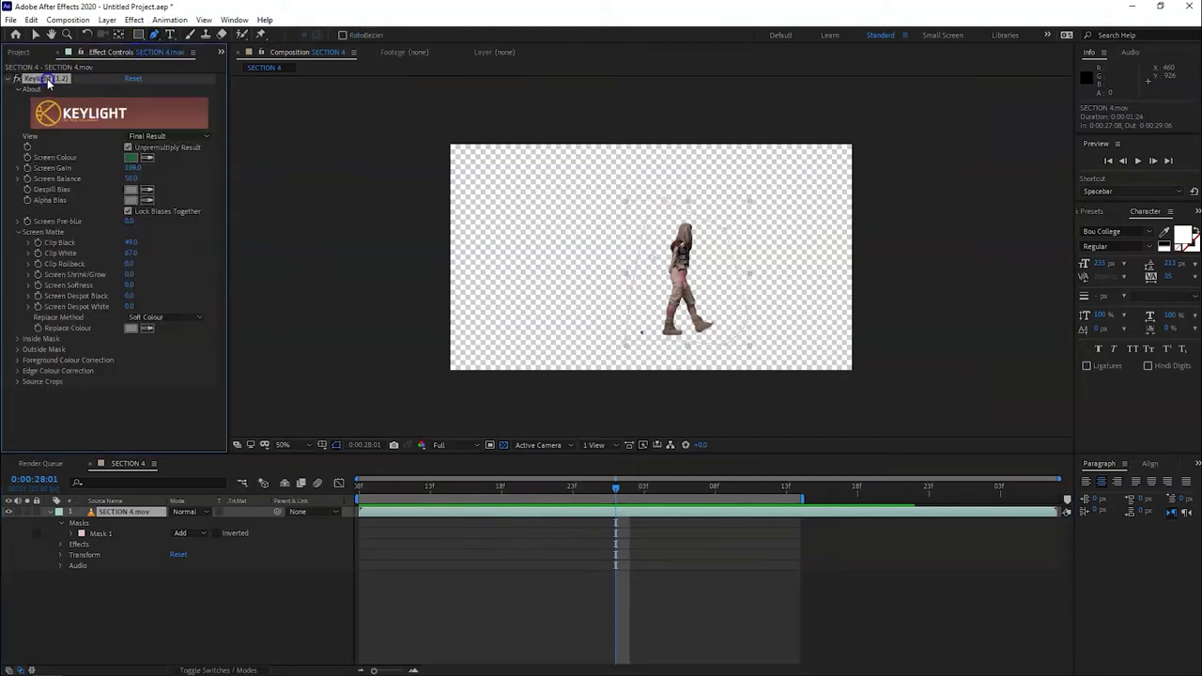
{"action": "key", "text": "Delete"}
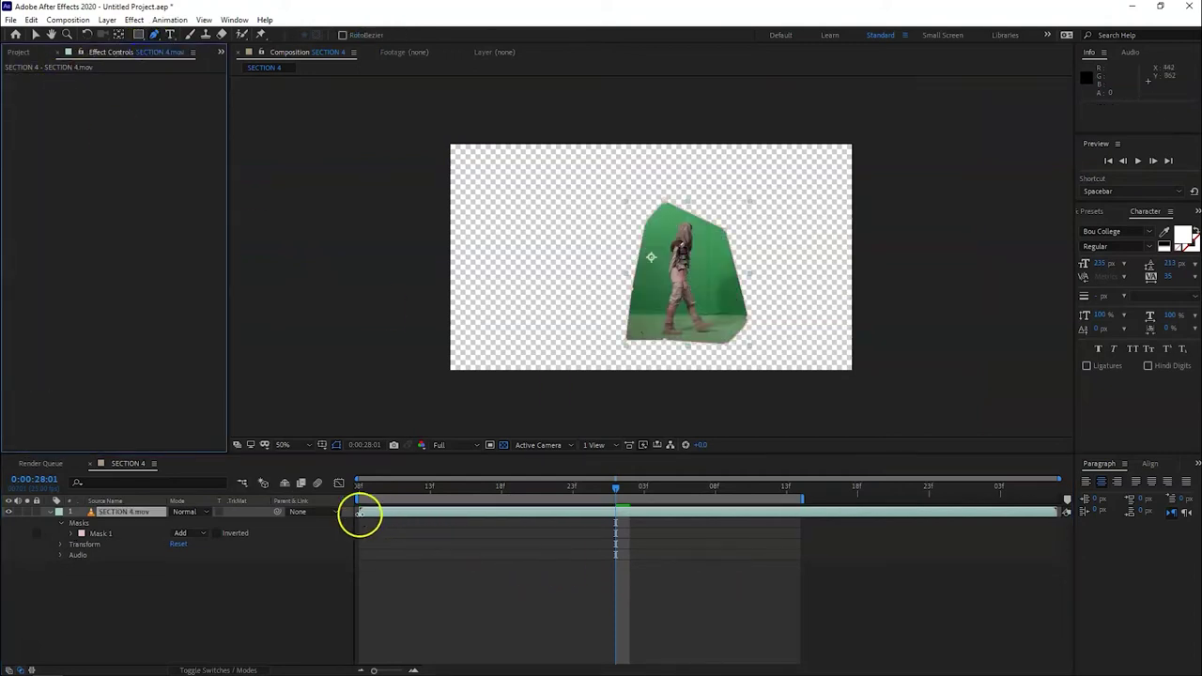
{"action": "left_click", "coordinate": [99, 534]}
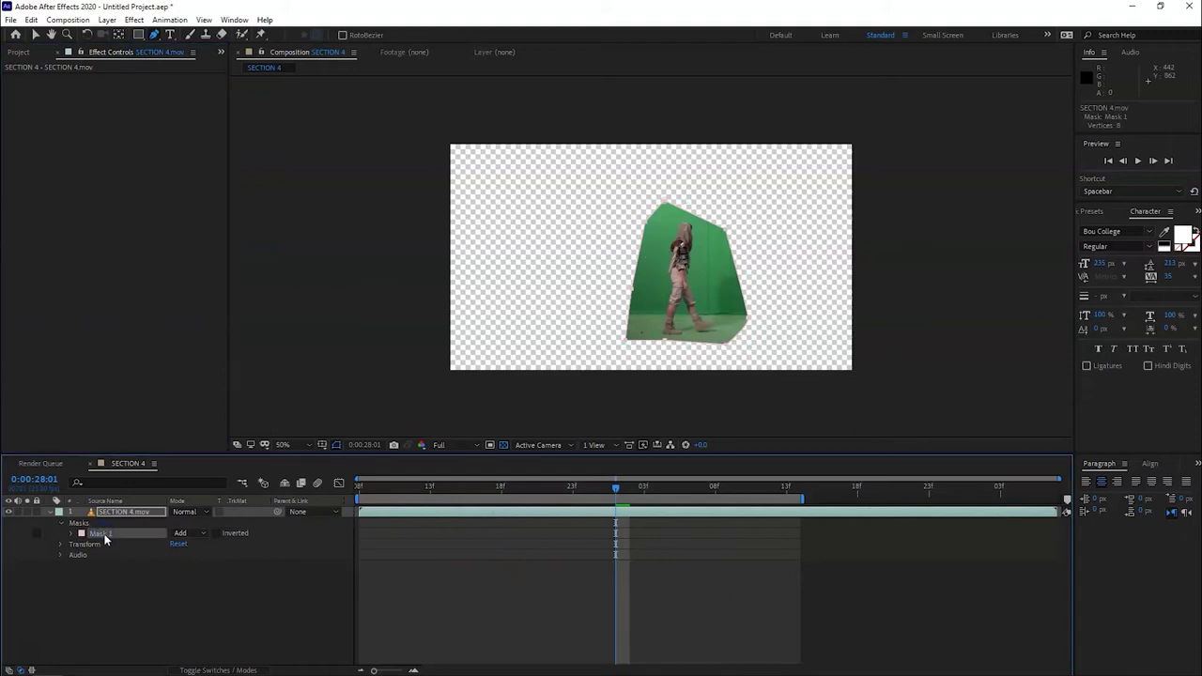
{"action": "key", "text": "Delete"}
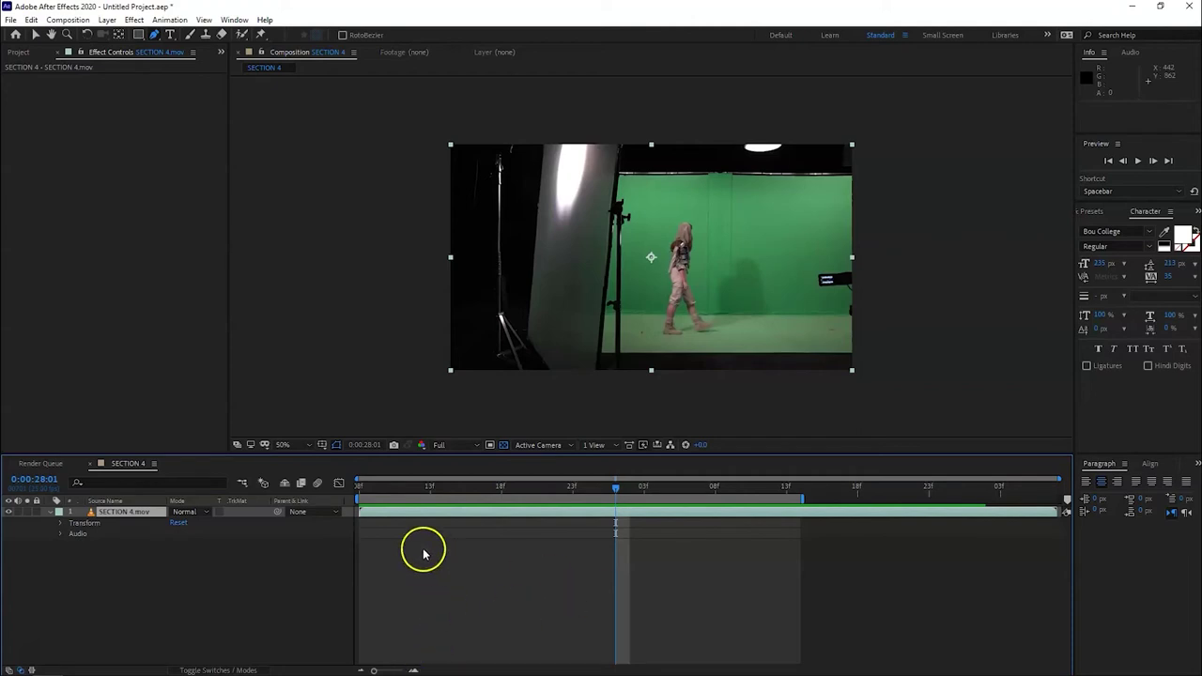
Step: Toggle the timeline columns with F4 and add PAINT SPLATTER.mov as the top layer
{"action": "mouse_move", "coordinate": [448, 489]}
{"action": "left_mouse_down"}
{"action": "mouse_move", "coordinate": [576, 496]}
{"action": "mouse_move", "coordinate": [442, 500]}
{"action": "mouse_move", "coordinate": [392, 484]}
{"action": "left_mouse_up"}
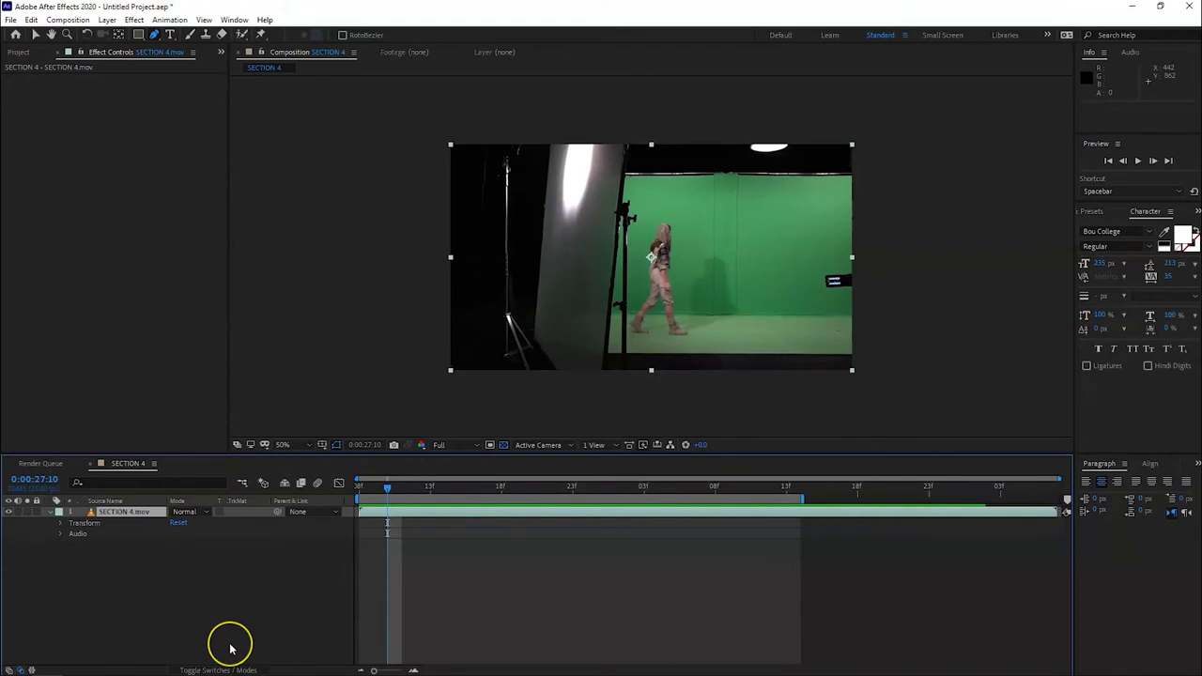
{"action": "key", "text": "F4"}
{"action": "key", "text": "F4"}
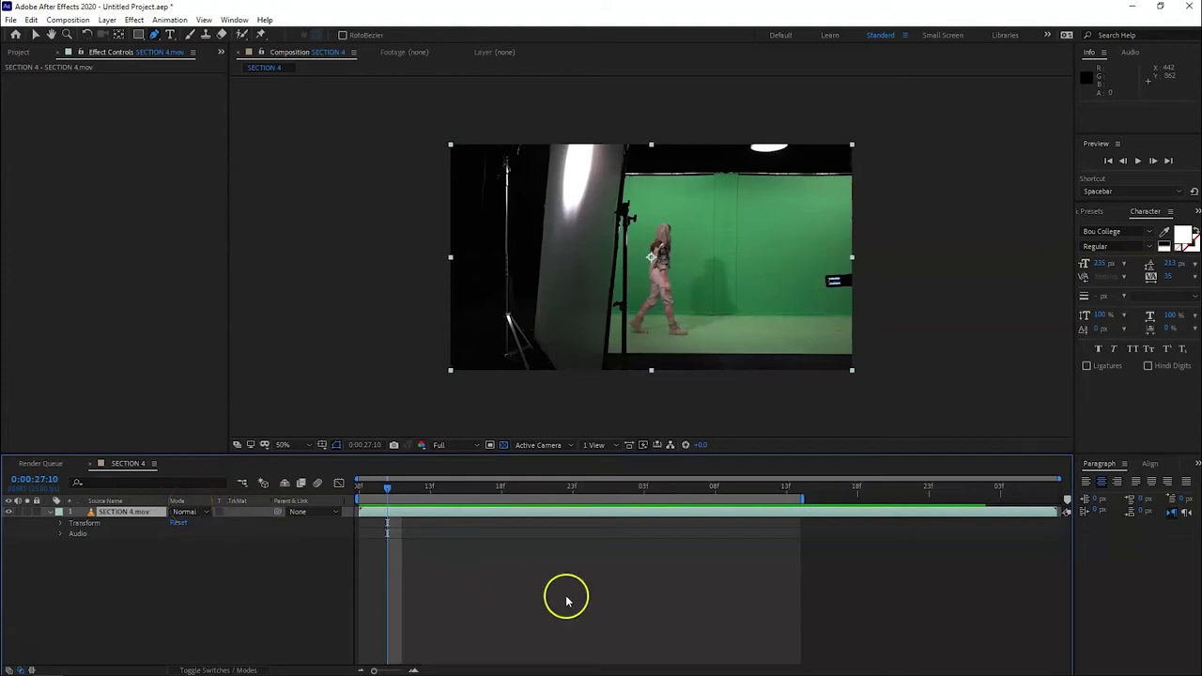
{"action": "left_click", "coordinate": [444, 486]}
{"action": "left_click", "coordinate": [639, 622]}
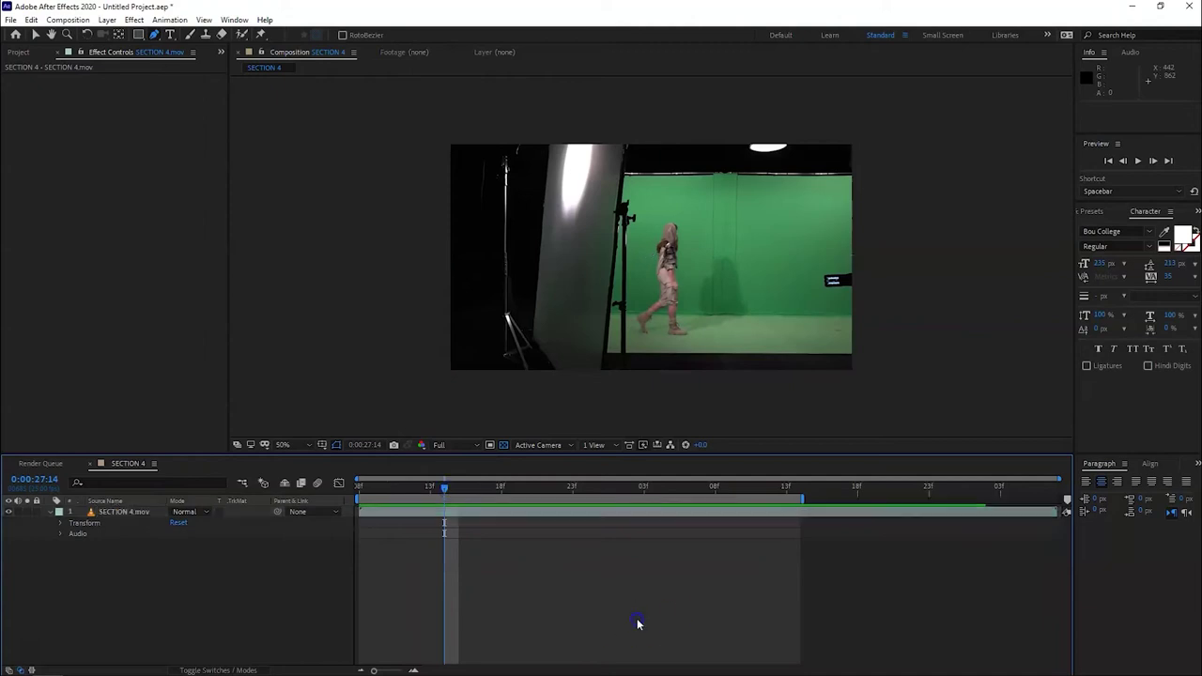
{"action": "left_click", "coordinate": [23, 54]}
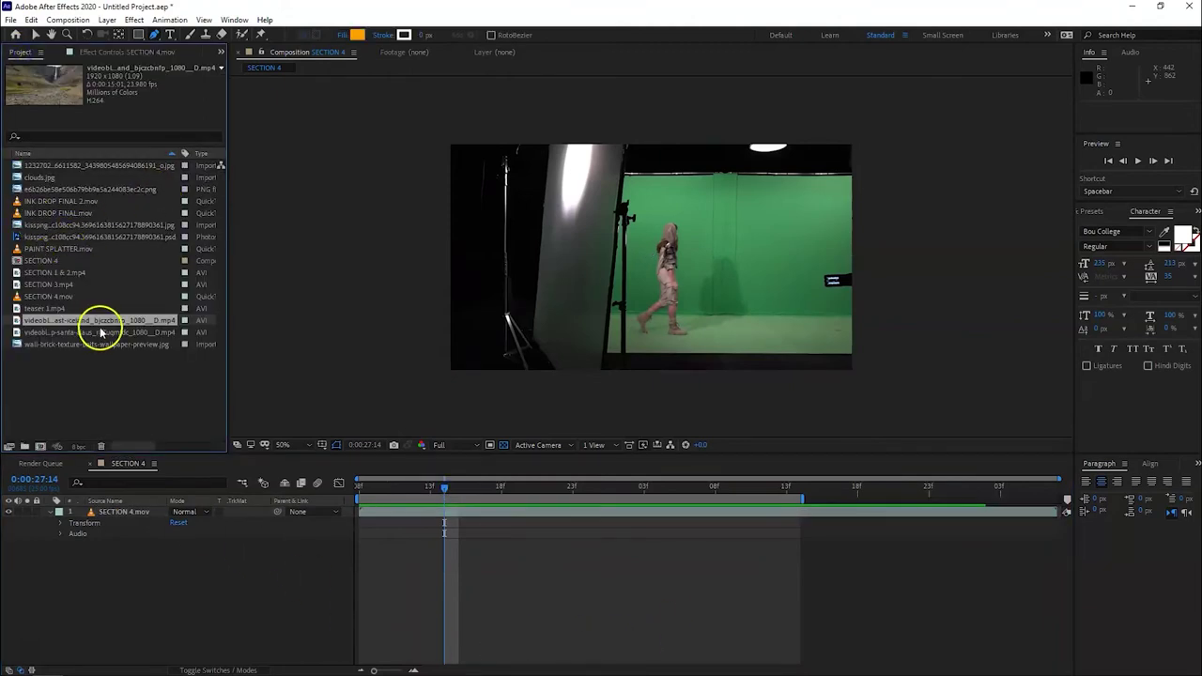
{"action": "left_click_drag", "start_coordinate": [52, 249], "coordinate": [130, 514]}
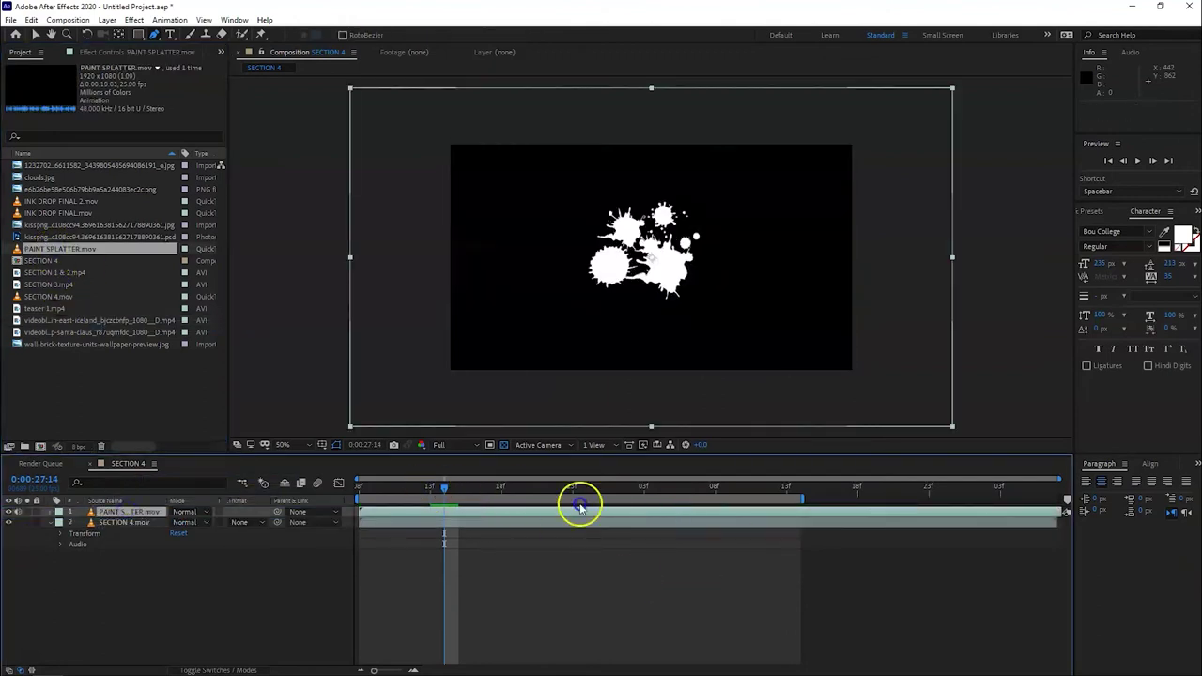
{"action": "left_click_drag", "start_coordinate": [579, 507], "coordinate": [689, 499]}
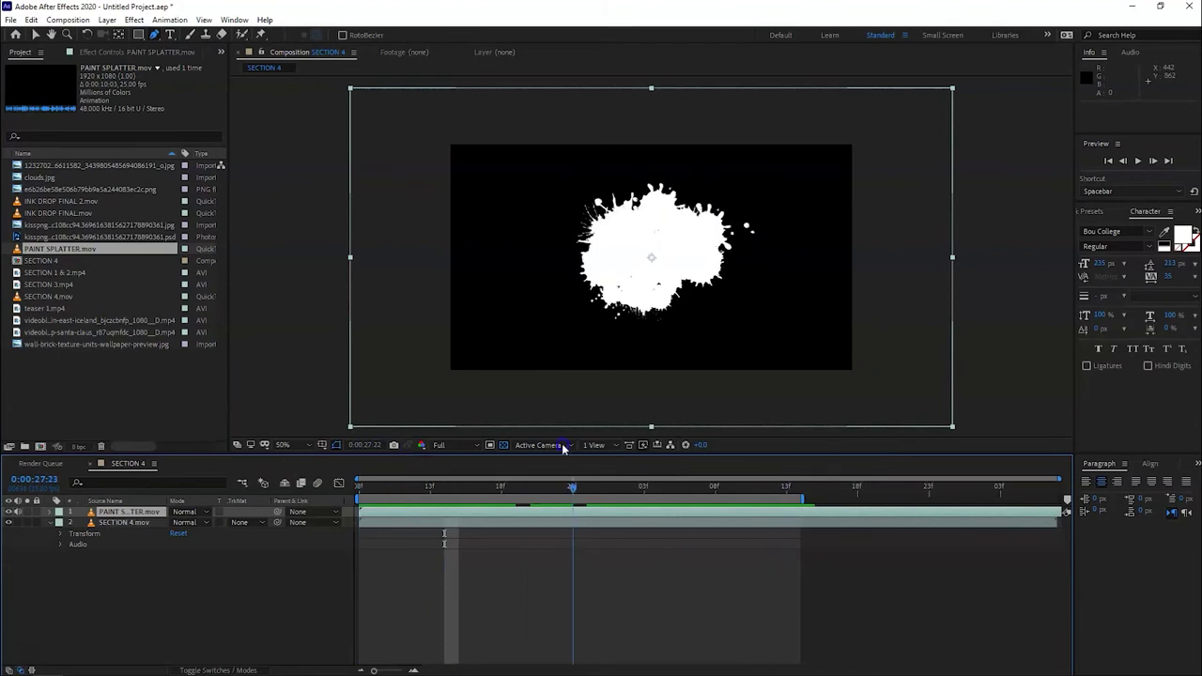
{"action": "left_click", "coordinate": [668, 438]}
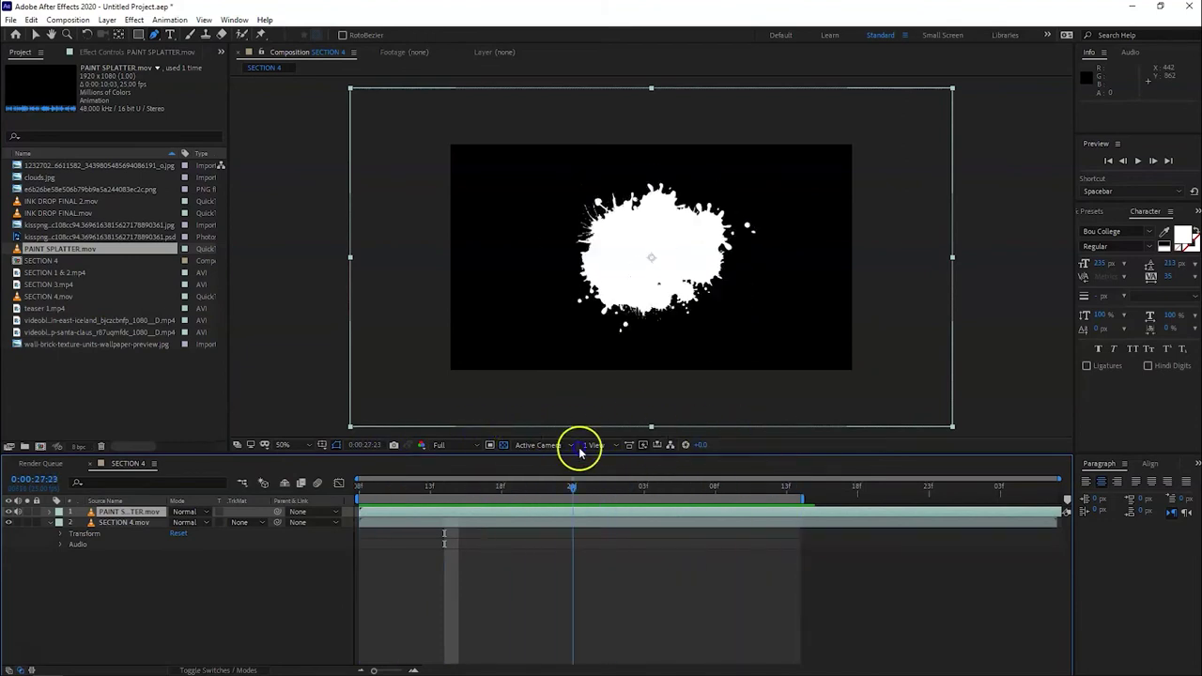
{"action": "left_click", "coordinate": [508, 440]}
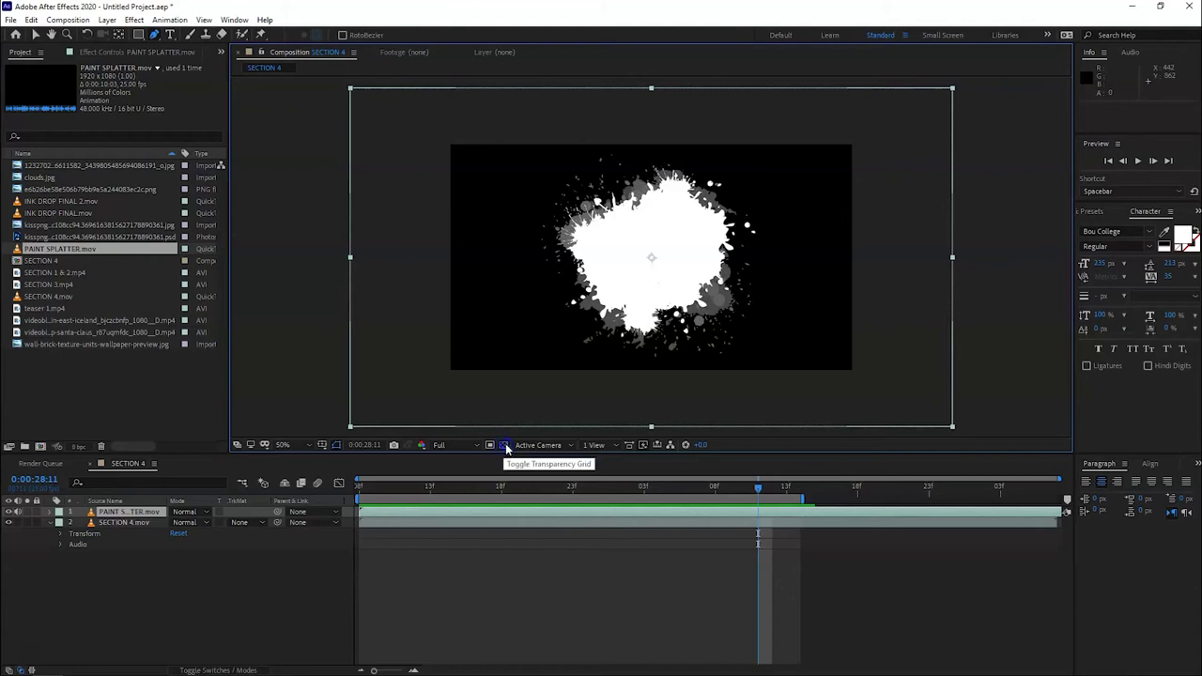
{"action": "left_click", "coordinate": [504, 445]}
{"action": "left_click_drag", "start_coordinate": [404, 490], "coordinate": [701, 498]}
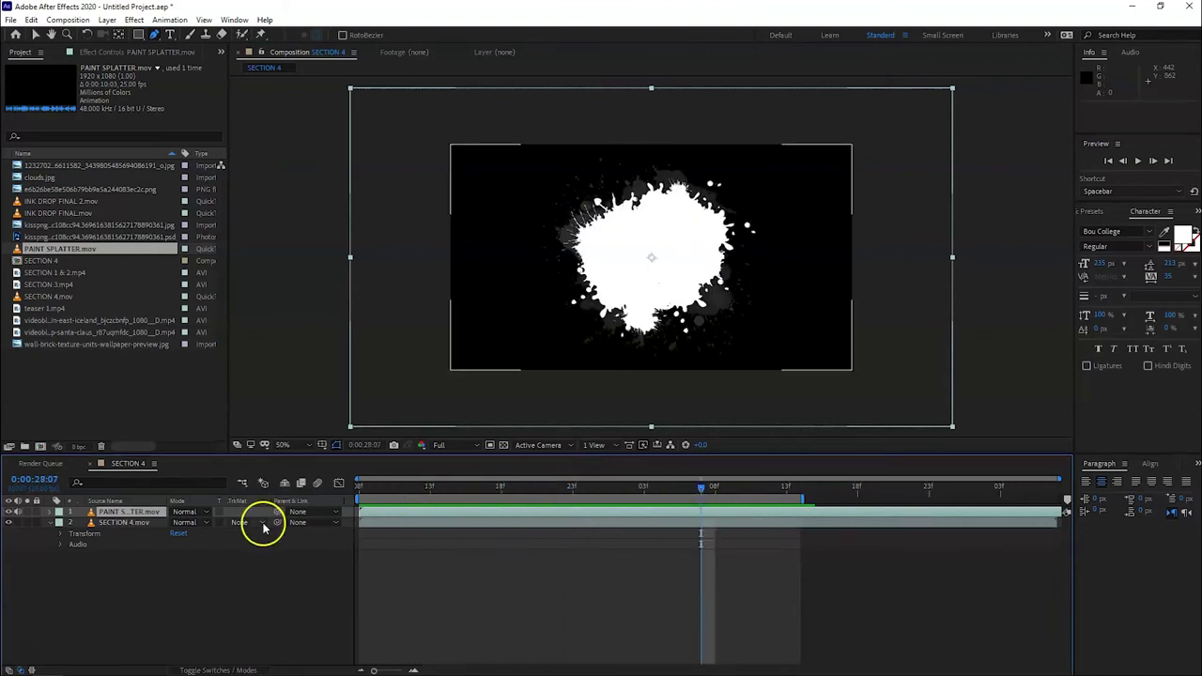
{"action": "left_click", "coordinate": [207, 518]}
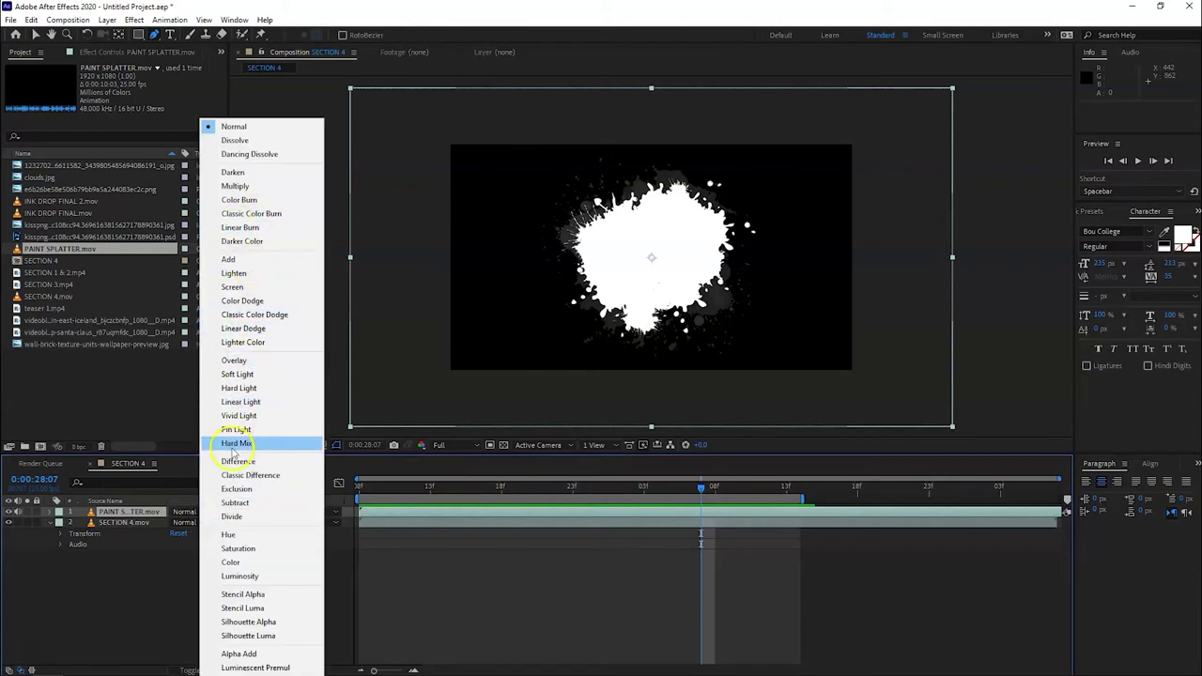
Step: Set the PAINT SPLATTER layer's blending mode to Screen
{"action": "left_click", "coordinate": [402, 589]}
{"action": "left_click", "coordinate": [392, 512]}
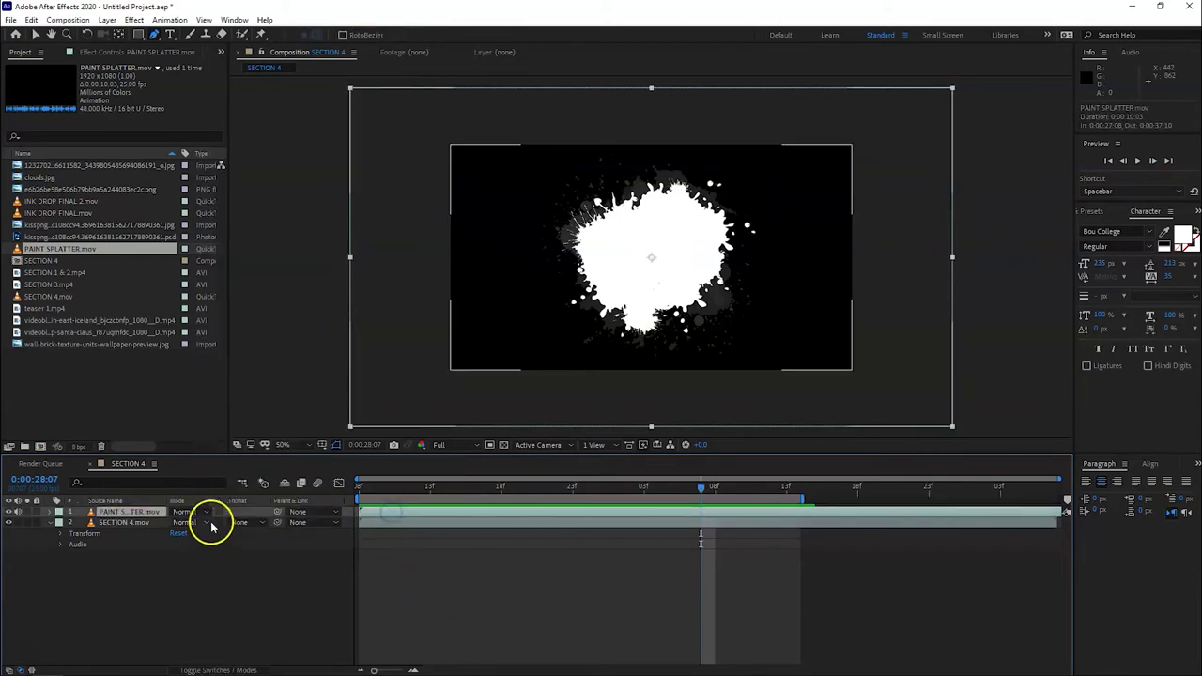
{"action": "left_click", "coordinate": [192, 512]}
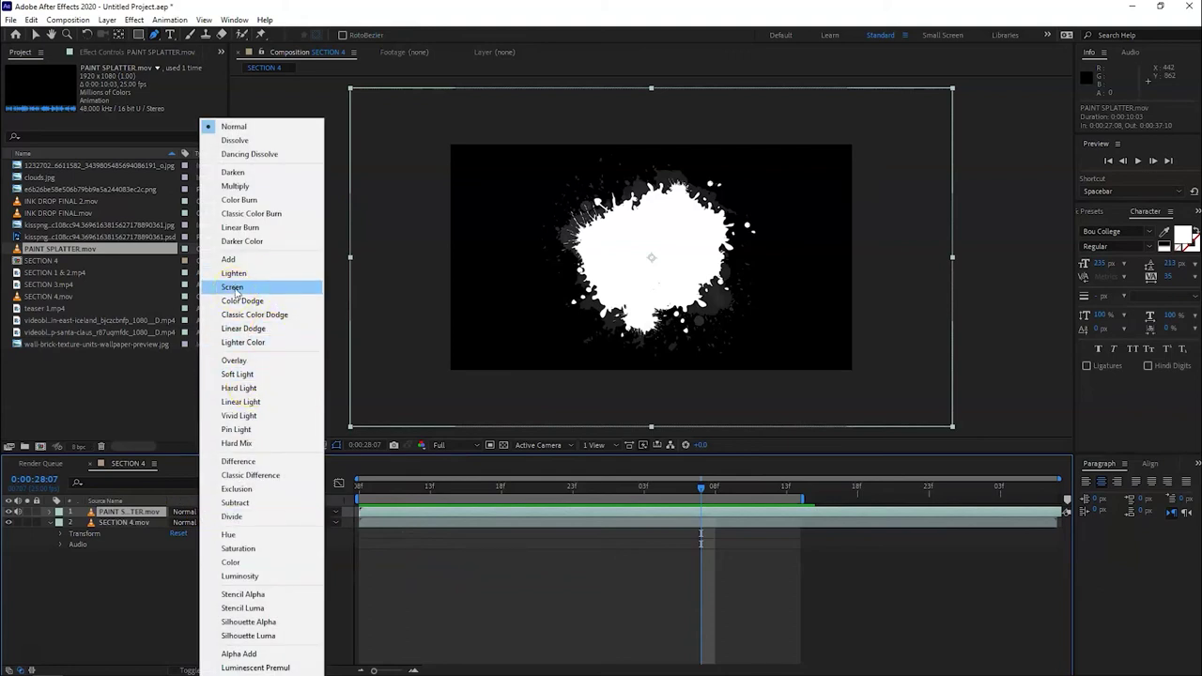
{"action": "left_click", "coordinate": [235, 291]}
Step: Move the splatter right and down in the frame and preview the Screen composite
{"action": "mouse_move", "coordinate": [410, 485]}
{"action": "left_mouse_down"}
{"action": "mouse_move", "coordinate": [648, 510]}
{"action": "mouse_move", "coordinate": [670, 536]}
{"action": "left_mouse_up"}
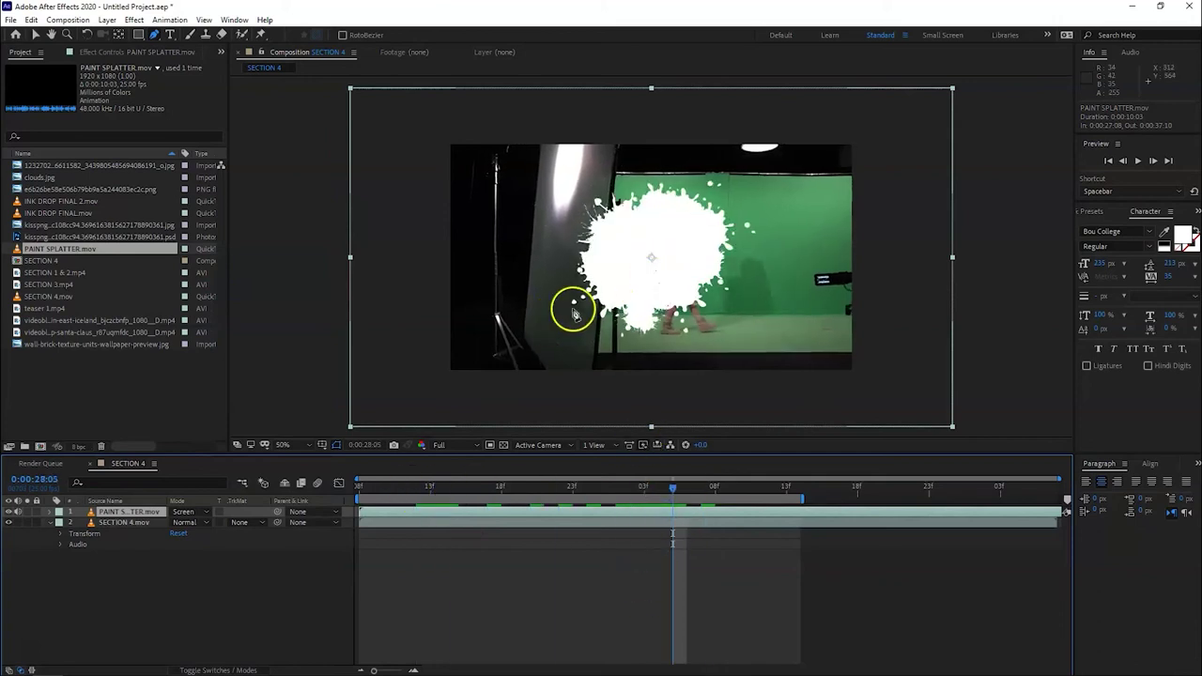
{"action": "key", "text": "v"}
{"action": "left_click_drag", "start_coordinate": [652, 263], "coordinate": [742, 303]}
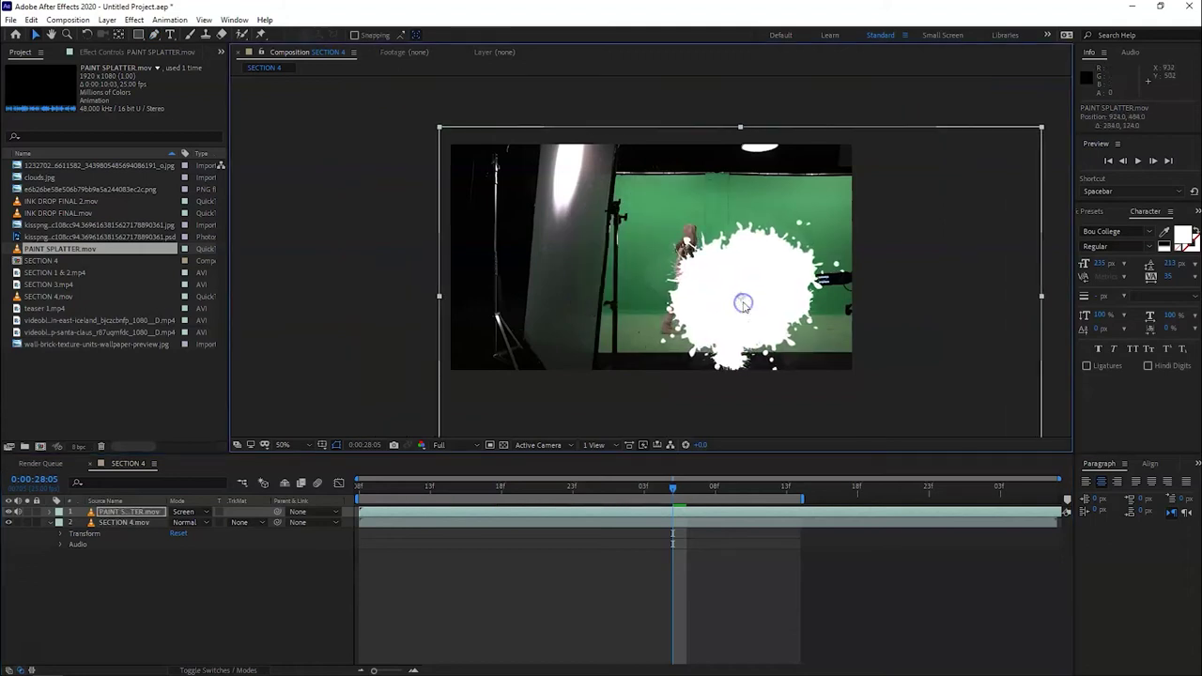
{"action": "key", "text": "space"}
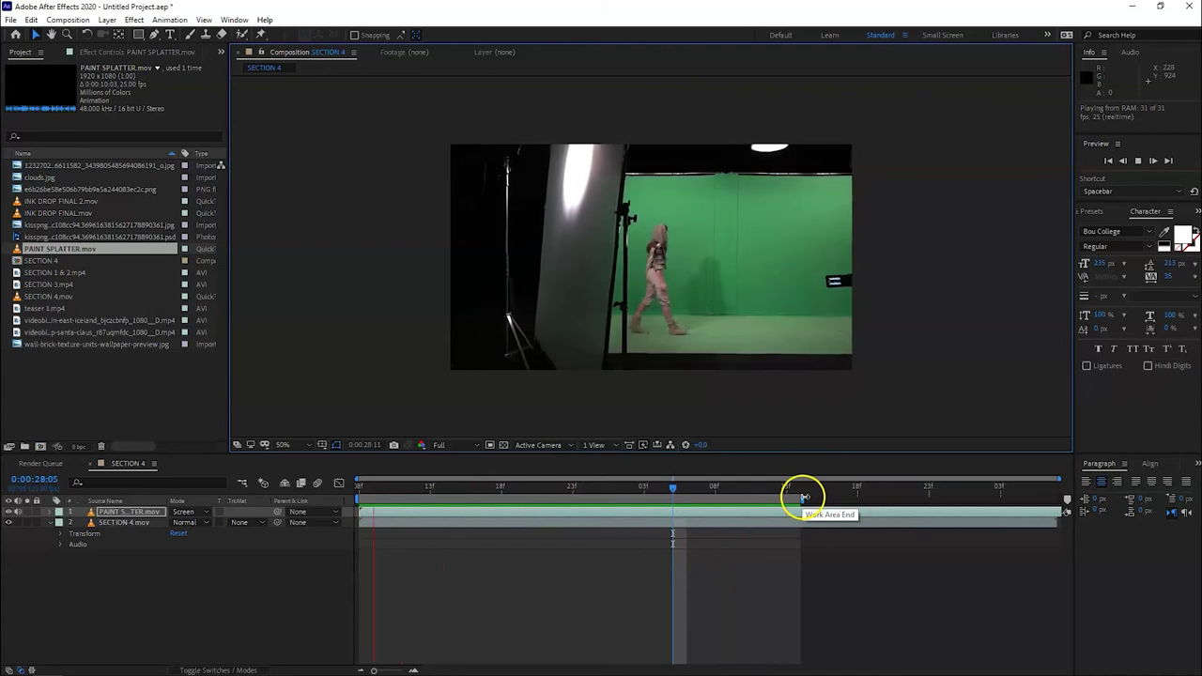
Step: Drag the work area end later and preview the composite again
{"action": "left_click_drag", "start_coordinate": [801, 498], "coordinate": [1012, 501]}
{"action": "left_click_drag", "start_coordinate": [783, 486], "coordinate": [821, 488]}
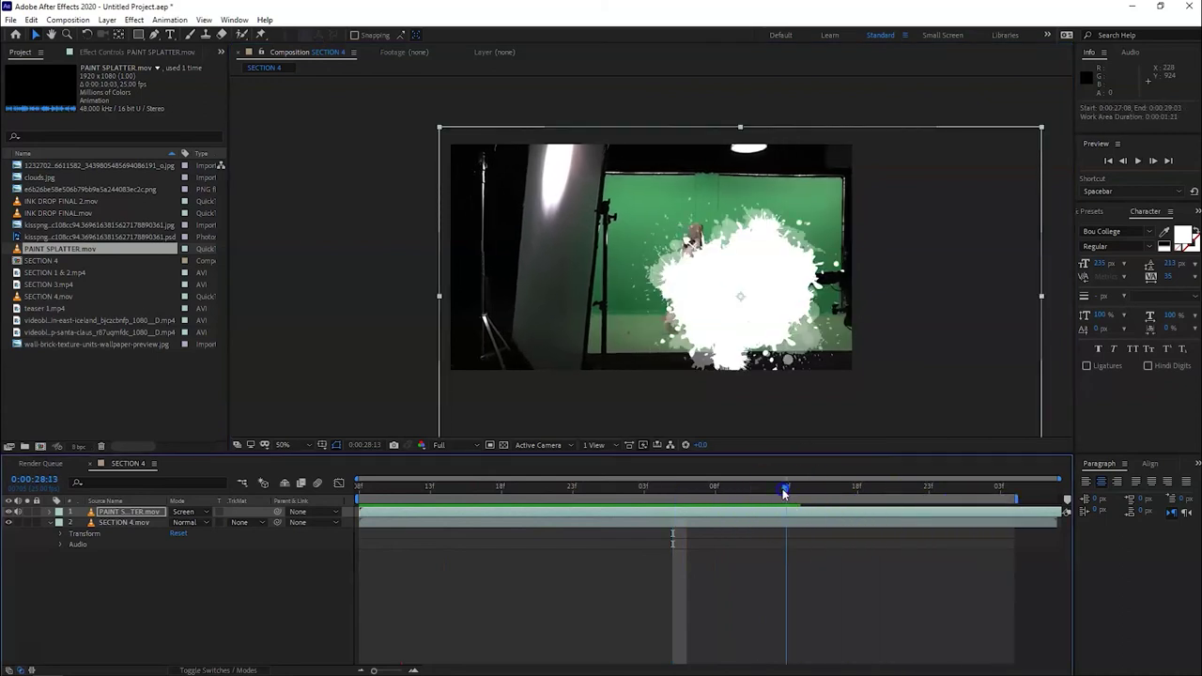
{"action": "key", "text": "space"}
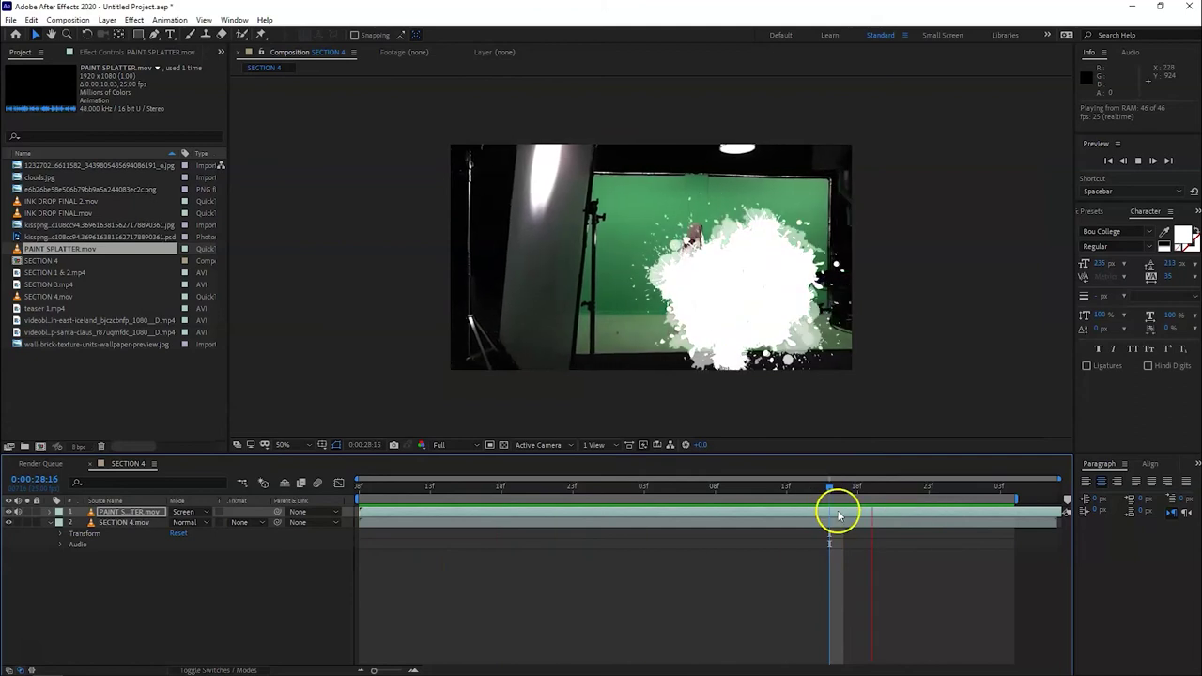
Step: Change the PAINT SPLATTER layer's blending mode to Multiply
{"action": "left_click", "coordinate": [125, 512]}
{"action": "left_click", "coordinate": [202, 512]}
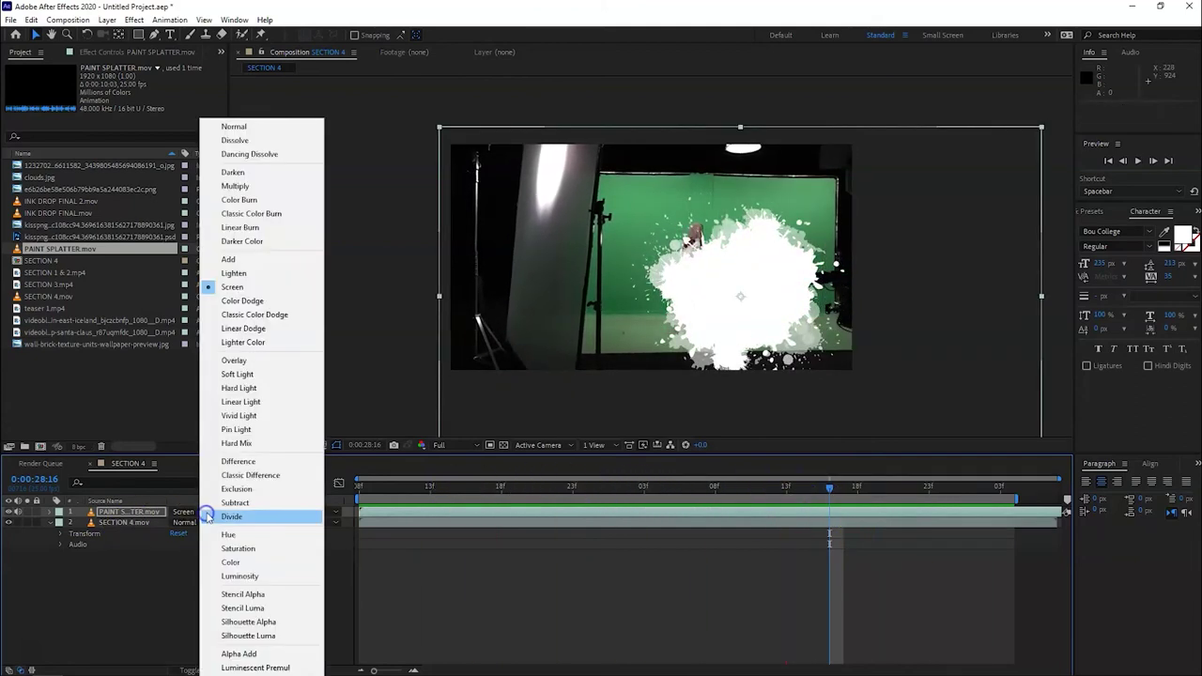
{"action": "left_click", "coordinate": [234, 186]}
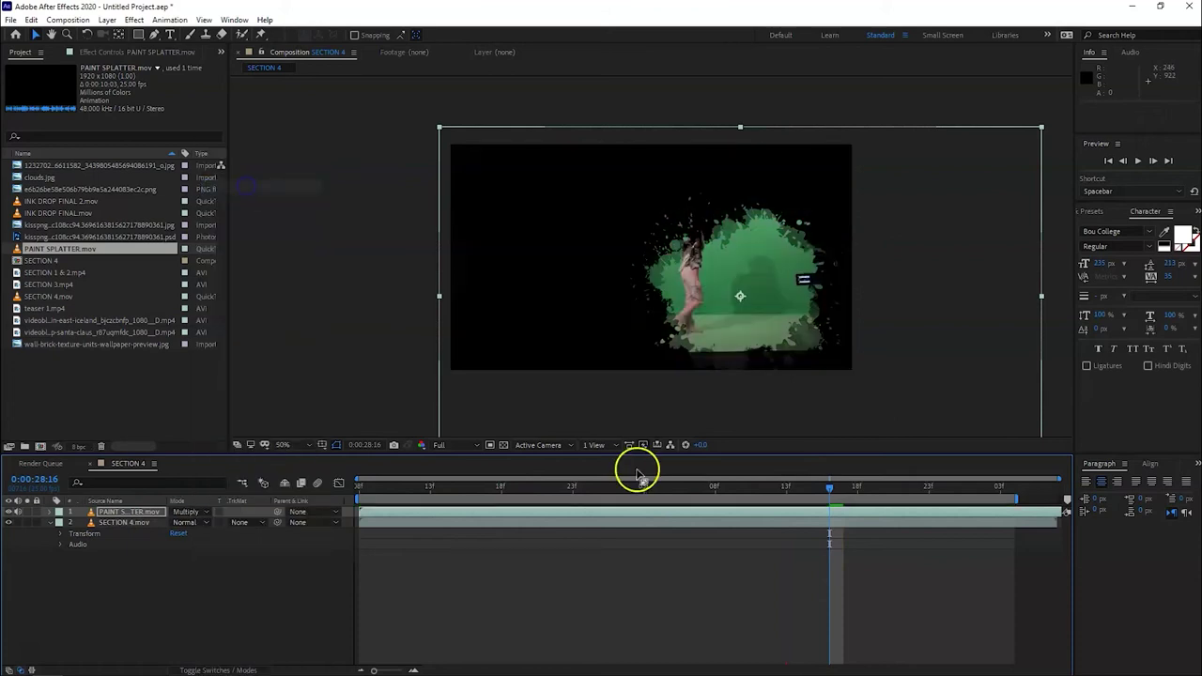
Step: Move the splatter left and up, preview, and scrub to 0:00:28:03
{"action": "left_click_drag", "start_coordinate": [740, 299], "coordinate": [662, 273]}
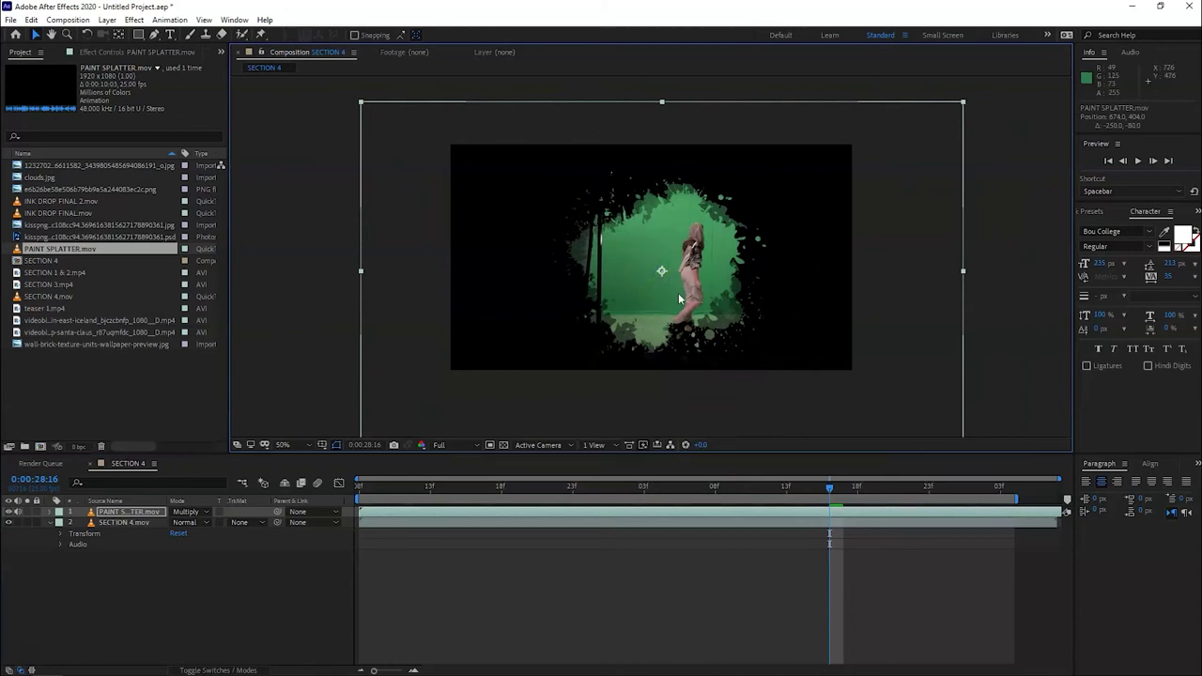
{"action": "key", "text": "space"}
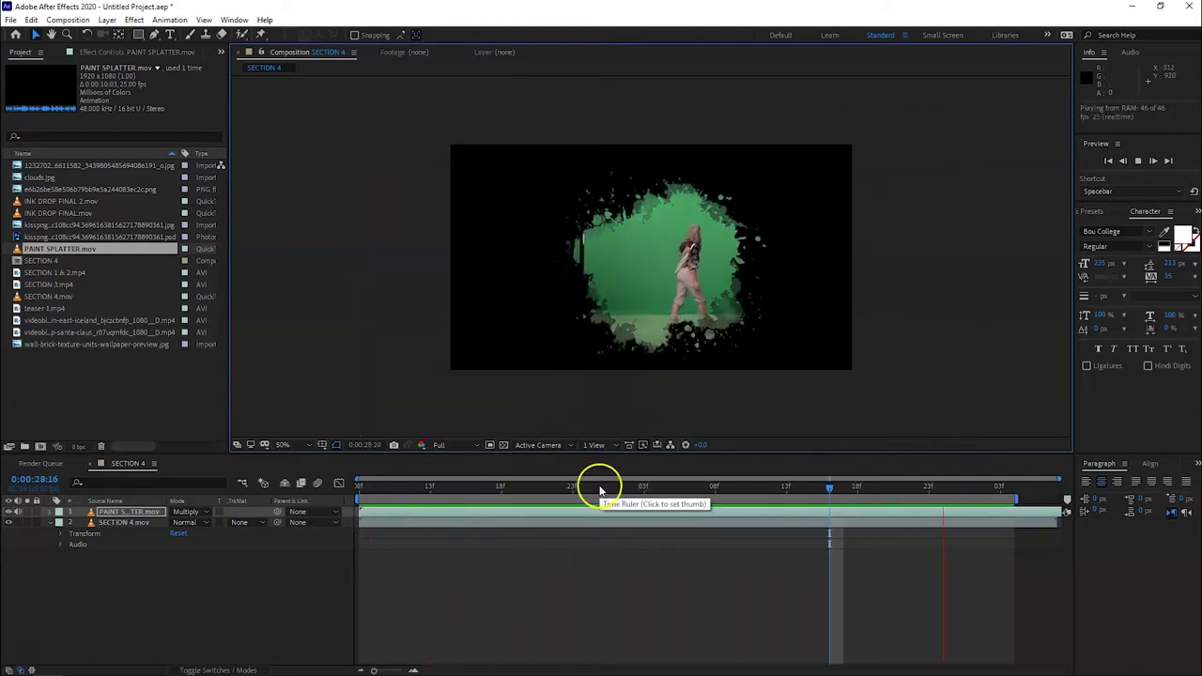
{"action": "key", "text": "space"}
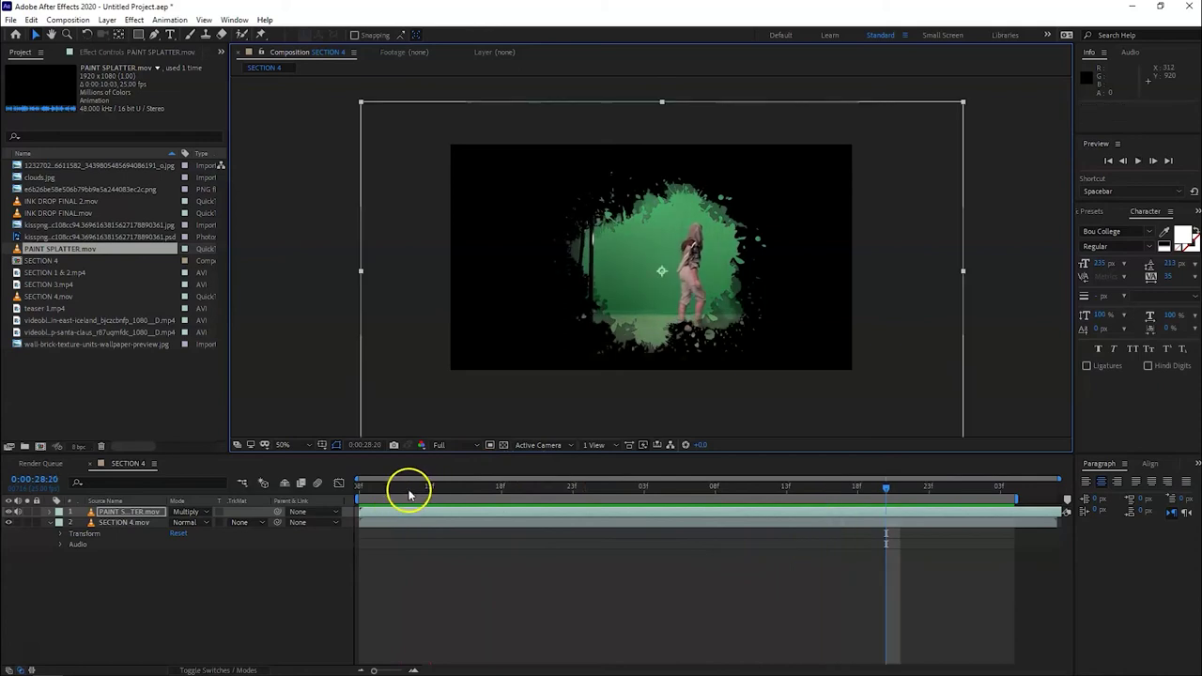
{"action": "left_click", "coordinate": [404, 488]}
{"action": "left_click_drag", "start_coordinate": [408, 495], "coordinate": [643, 488]}
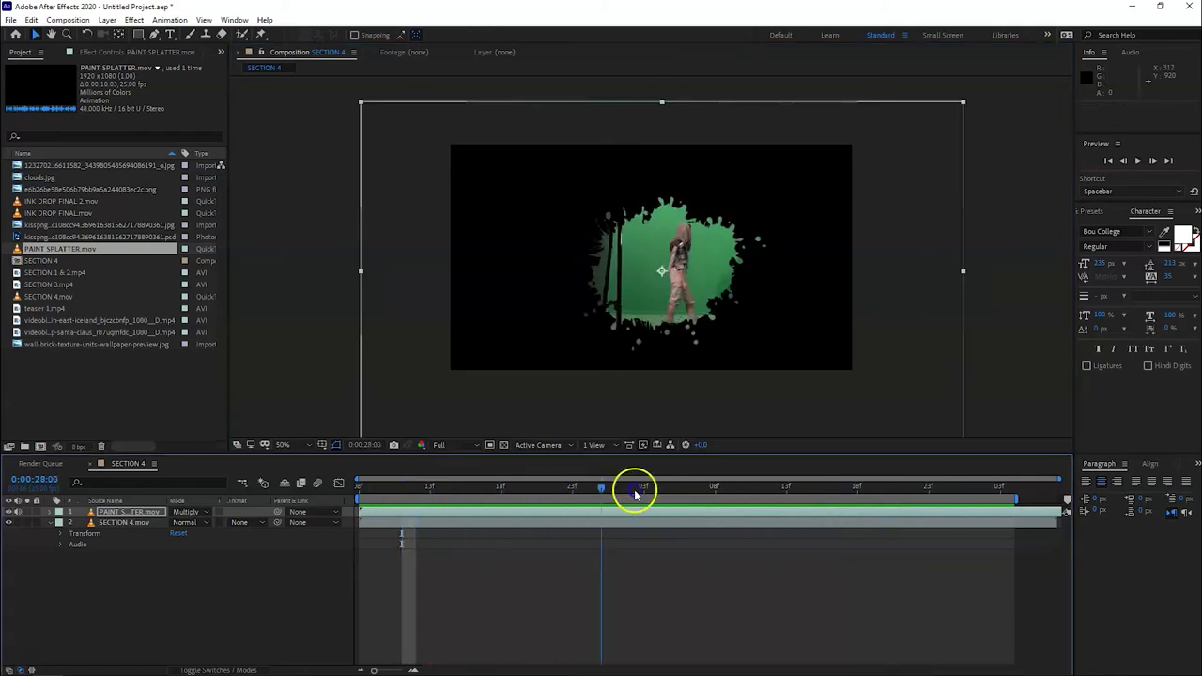
{"action": "left_click", "coordinate": [184, 513]}
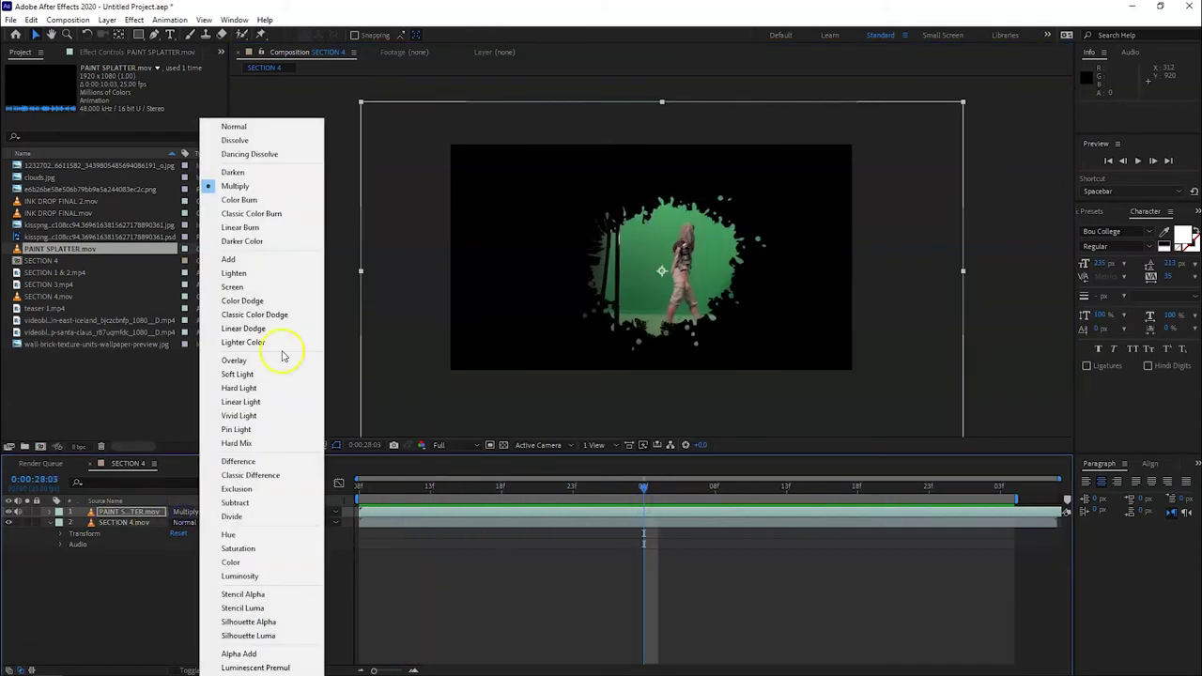
Step: Set the splatter layer to Overlay and scrub through the result from 0:00:27:24
{"action": "left_click", "coordinate": [272, 360]}
{"action": "left_click", "coordinate": [417, 487]}
{"action": "mouse_move", "coordinate": [439, 491]}
{"action": "left_mouse_down"}
{"action": "mouse_move", "coordinate": [937, 490]}
{"action": "mouse_move", "coordinate": [585, 488]}
{"action": "left_mouse_up"}
{"action": "left_click", "coordinate": [394, 531]}
{"action": "left_click", "coordinate": [464, 513]}
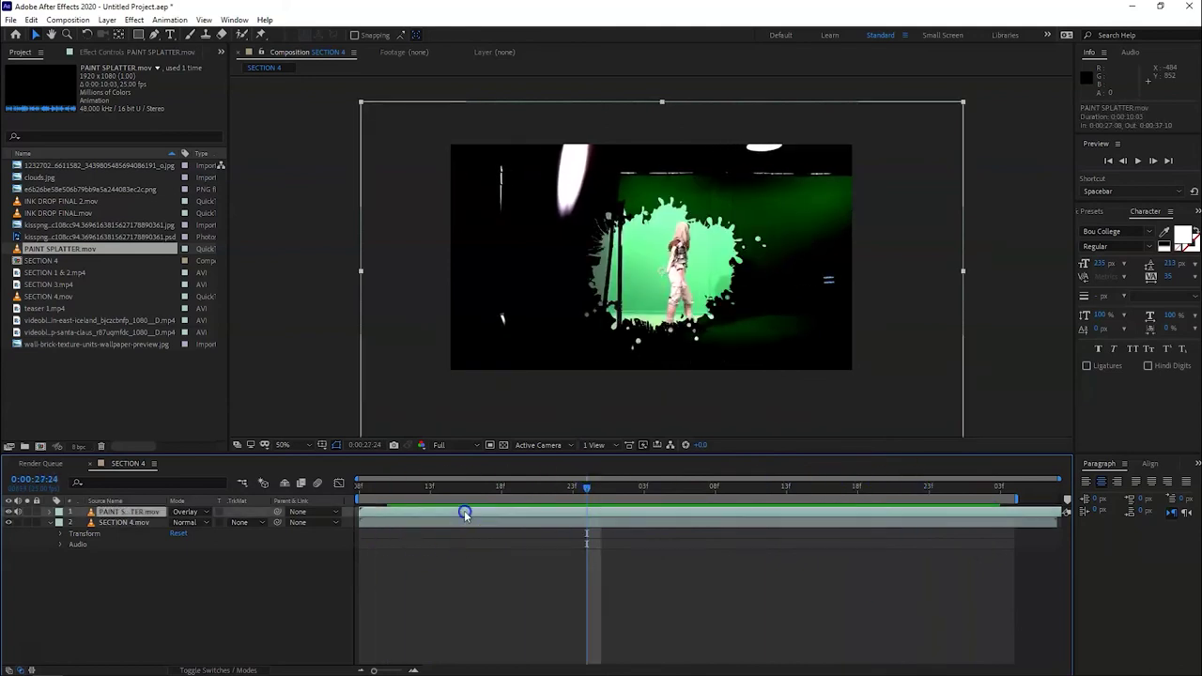
{"action": "left_click_drag", "start_coordinate": [397, 481], "coordinate": [665, 491]}
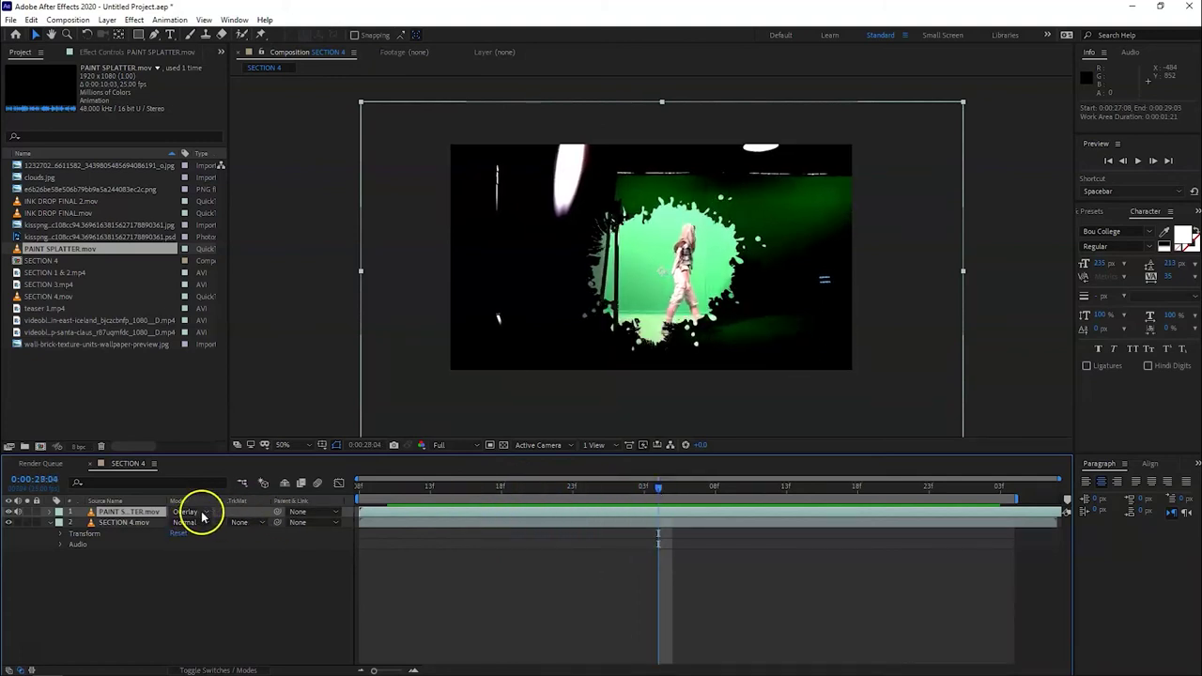
Step: Keep Overlay and compare frames up to 0:00:28:15, settling on 0:00:27:18
{"action": "left_click", "coordinate": [196, 512]}
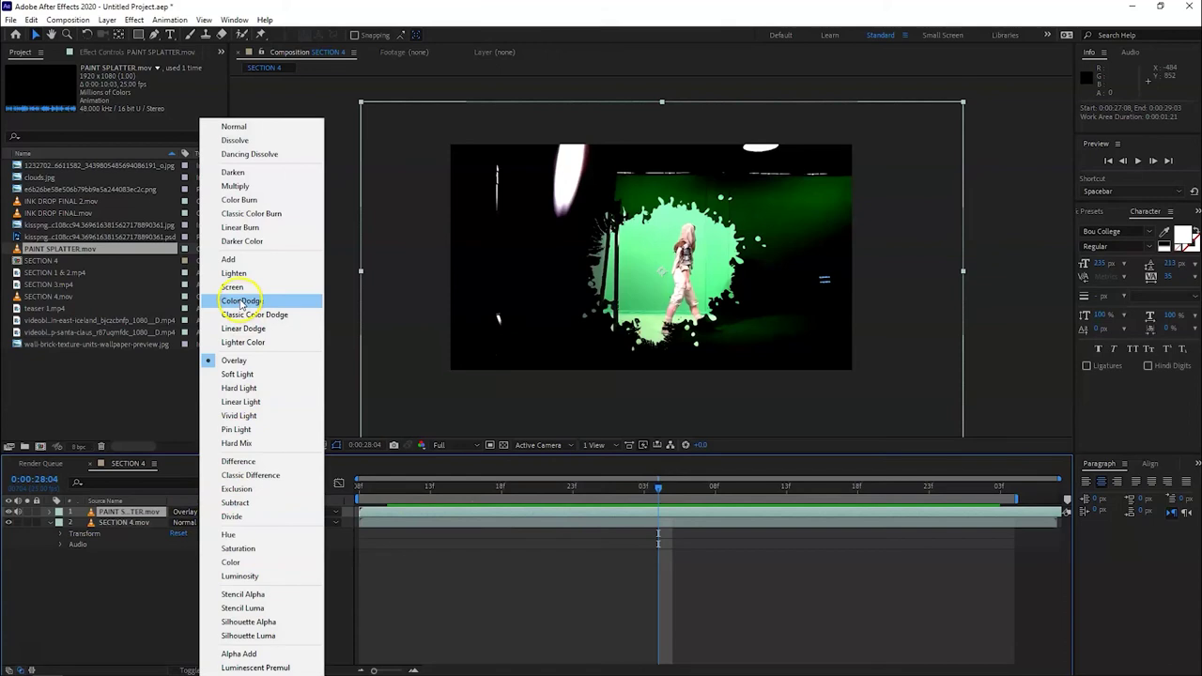
{"action": "left_click", "coordinate": [524, 495]}
{"action": "left_click", "coordinate": [710, 490]}
{"action": "left_click", "coordinate": [814, 490]}
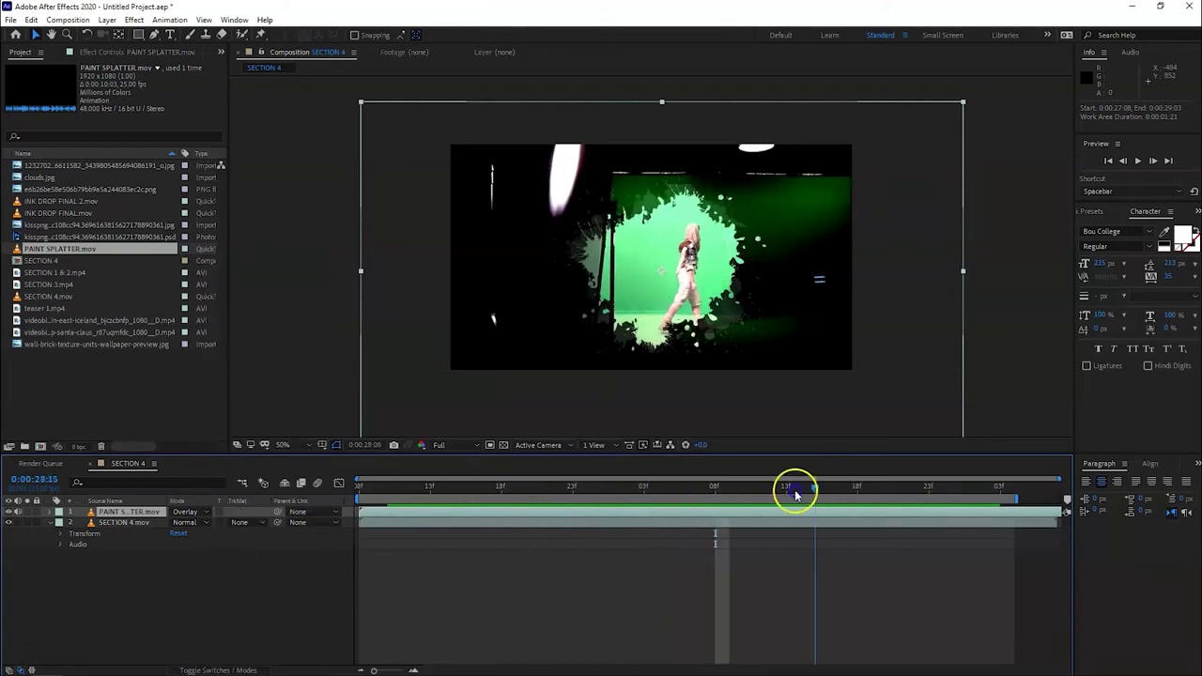
{"action": "left_click", "coordinate": [528, 490]}
{"action": "left_click", "coordinate": [738, 490]}
{"action": "left_click", "coordinate": [614, 490]}
{"action": "left_click", "coordinate": [500, 490]}
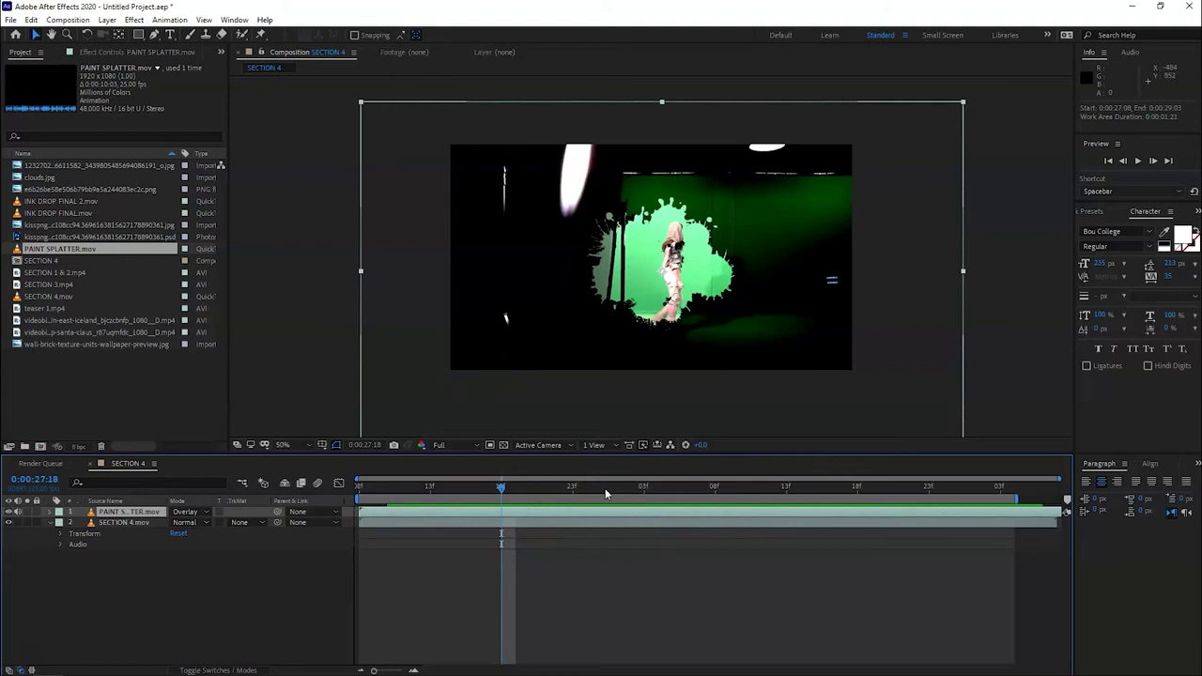
Step: Try the Color blend mode on the paint splatter layer, then reset it to Normal
{"action": "left_click", "coordinate": [205, 513]}
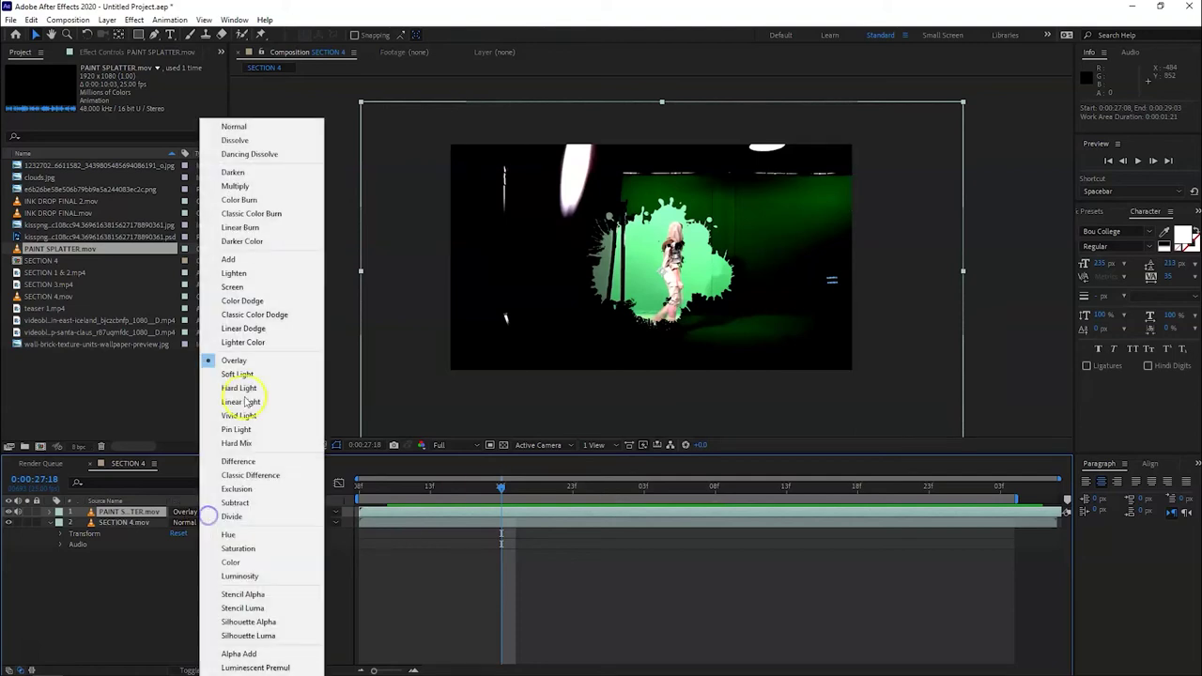
{"action": "left_click", "coordinate": [231, 561]}
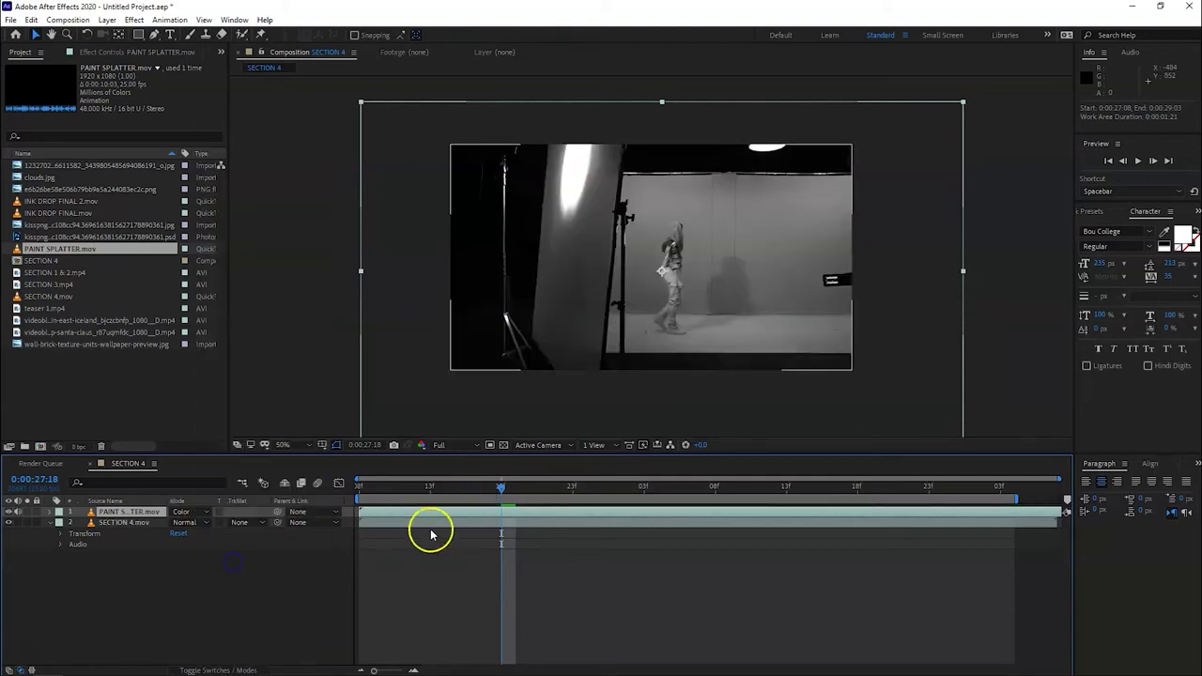
{"action": "left_click_drag", "start_coordinate": [386, 490], "coordinate": [388, 489]}
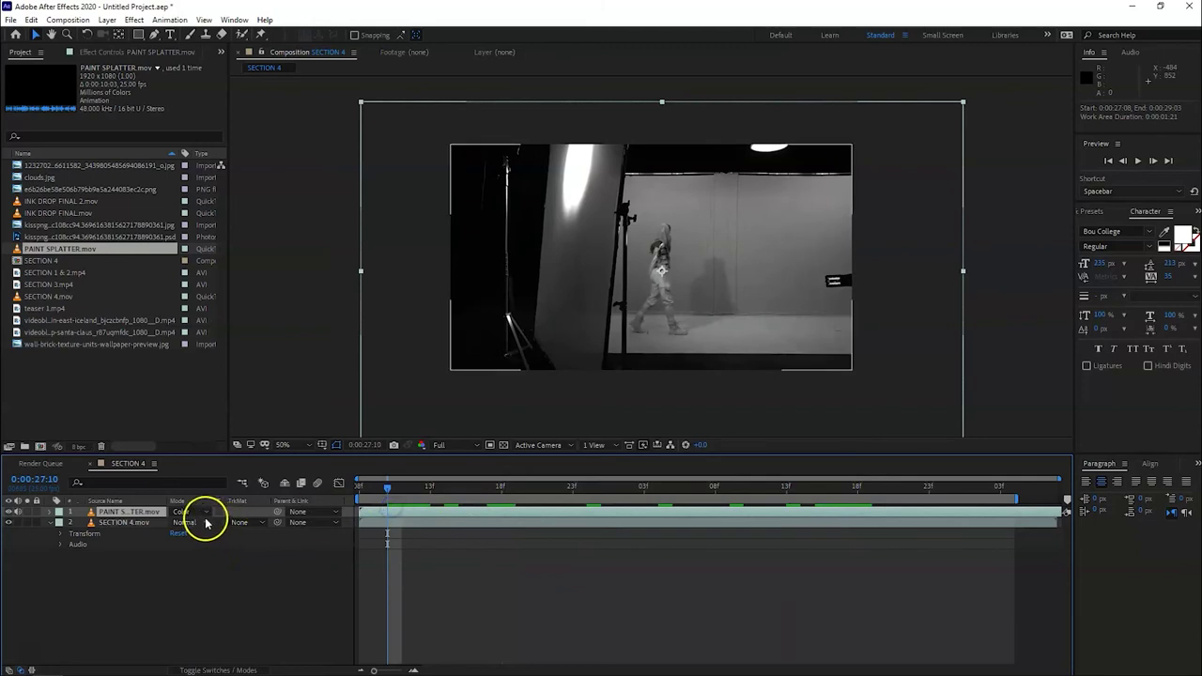
{"action": "left_click", "coordinate": [205, 514]}
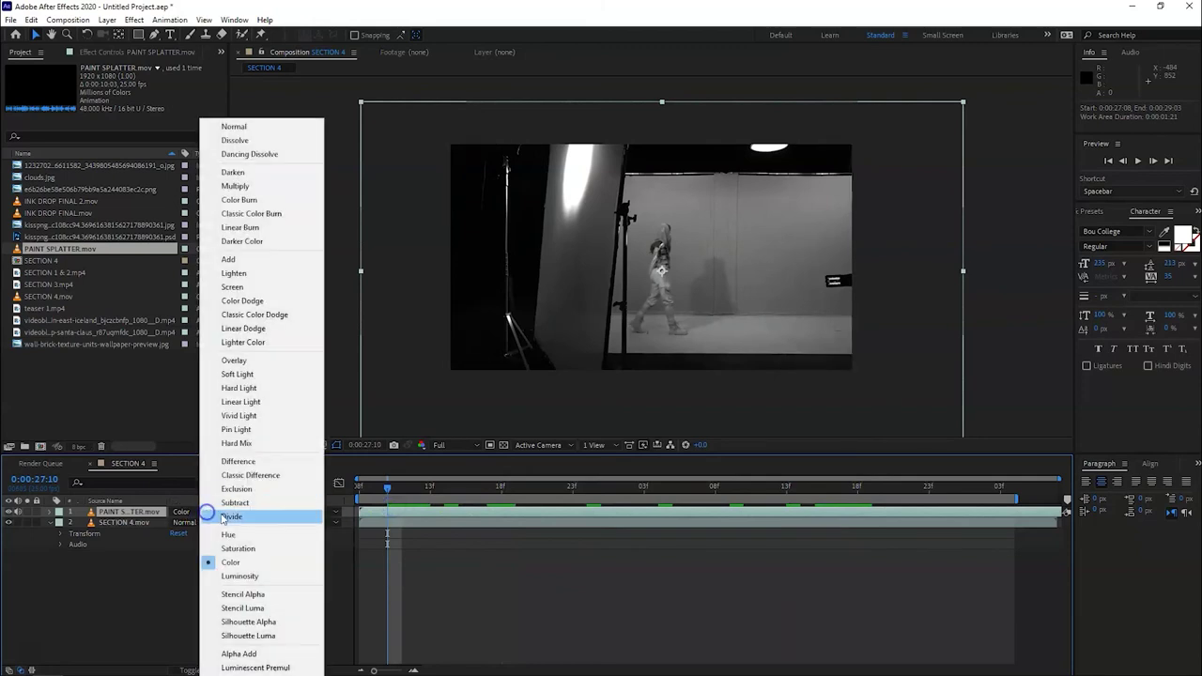
{"action": "left_click", "coordinate": [240, 128]}
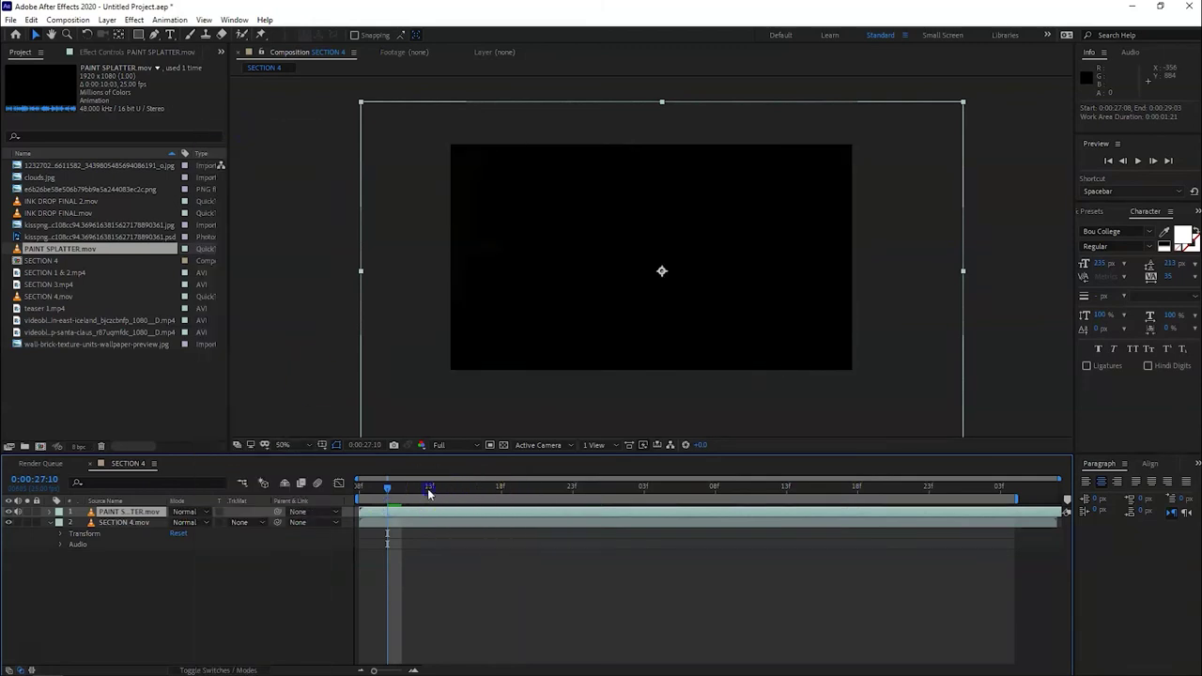
{"action": "left_click_drag", "start_coordinate": [429, 490], "coordinate": [829, 465]}
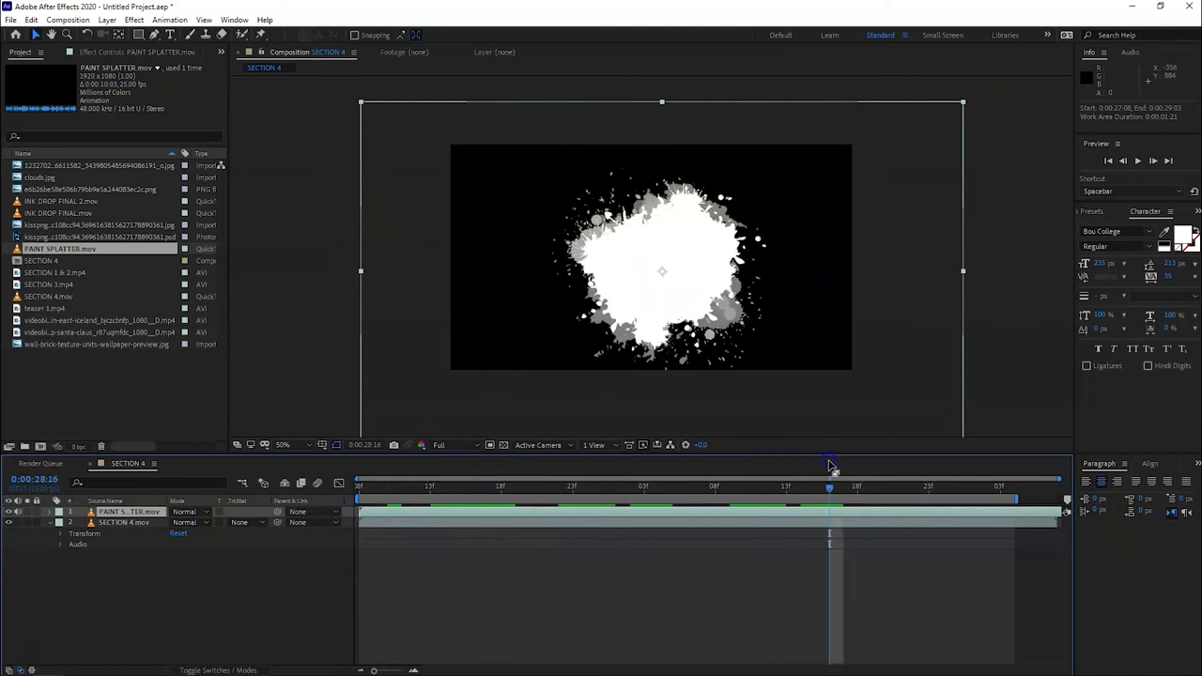
Step: Preview the PAINT SPLATTER.mov animation, then delete that layer from SECTION 4
{"action": "left_click", "coordinate": [491, 539]}
{"action": "left_click", "coordinate": [520, 525]}
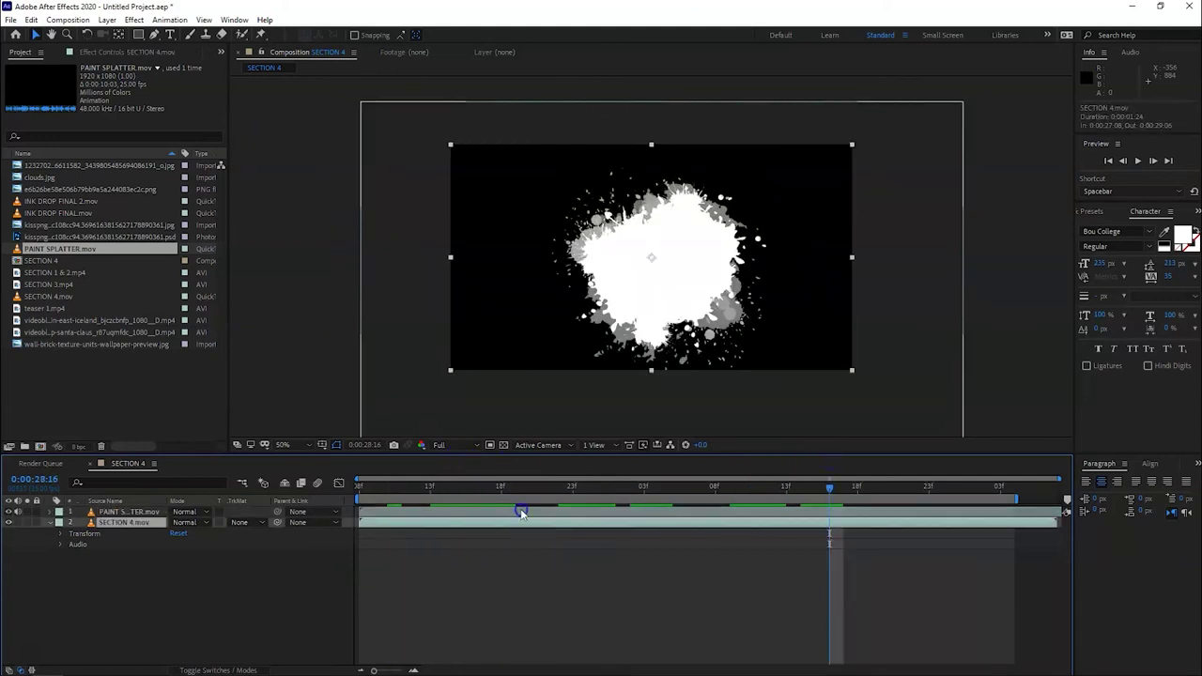
{"action": "left_click", "coordinate": [522, 512]}
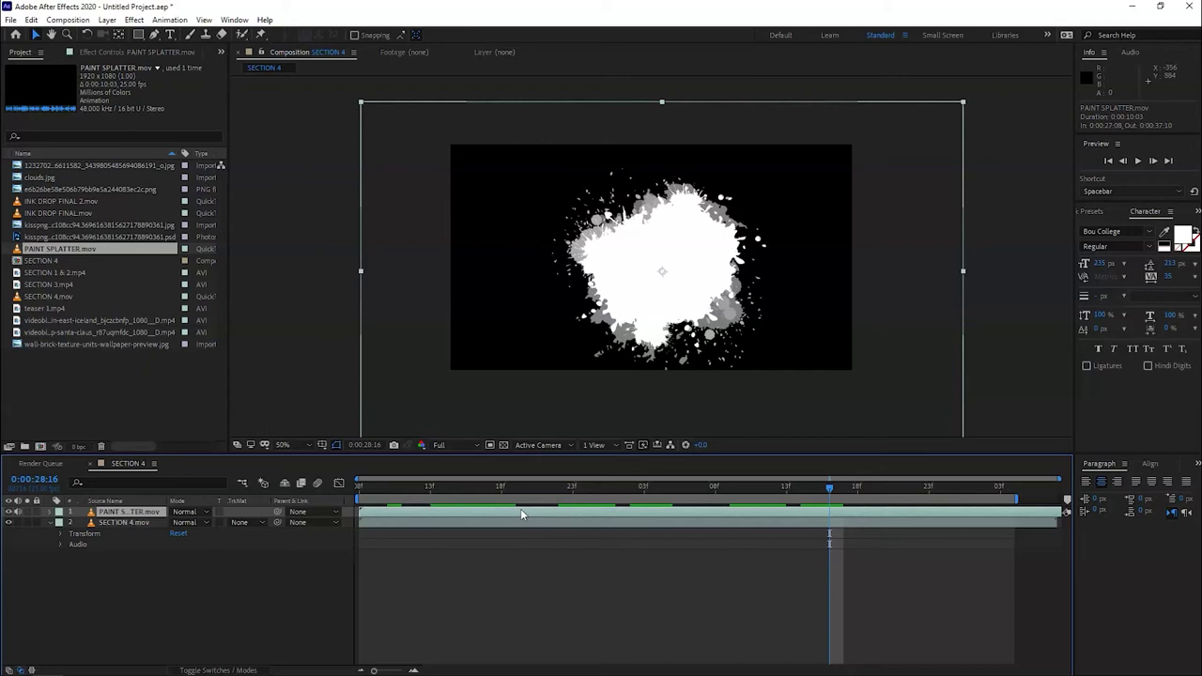
{"action": "left_click", "coordinate": [434, 513]}
{"action": "key", "text": "space"}
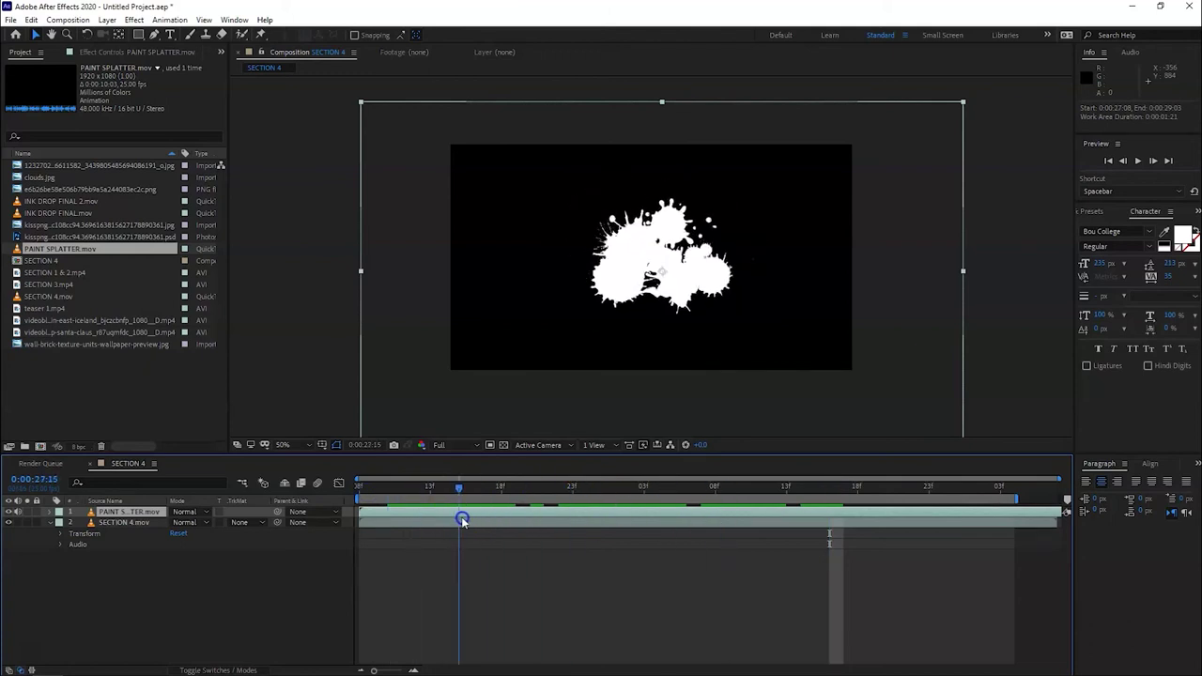
{"action": "left_click", "coordinate": [429, 486]}
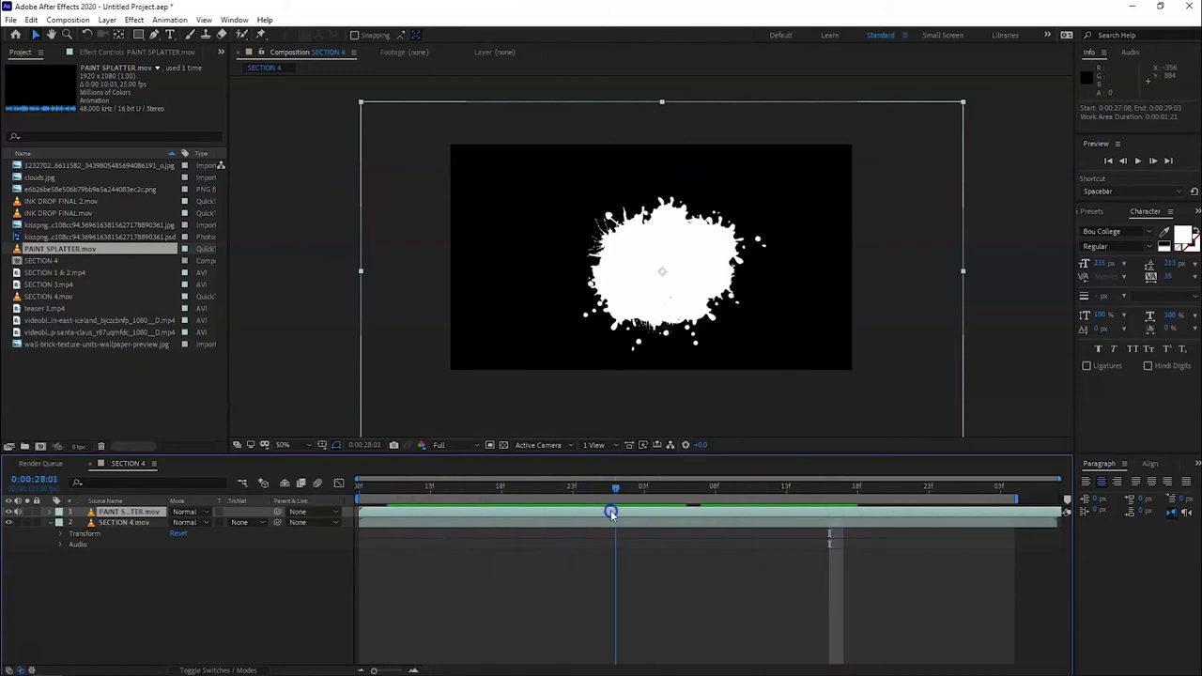
{"action": "left_click", "coordinate": [442, 514]}
{"action": "key", "text": "Delete"}
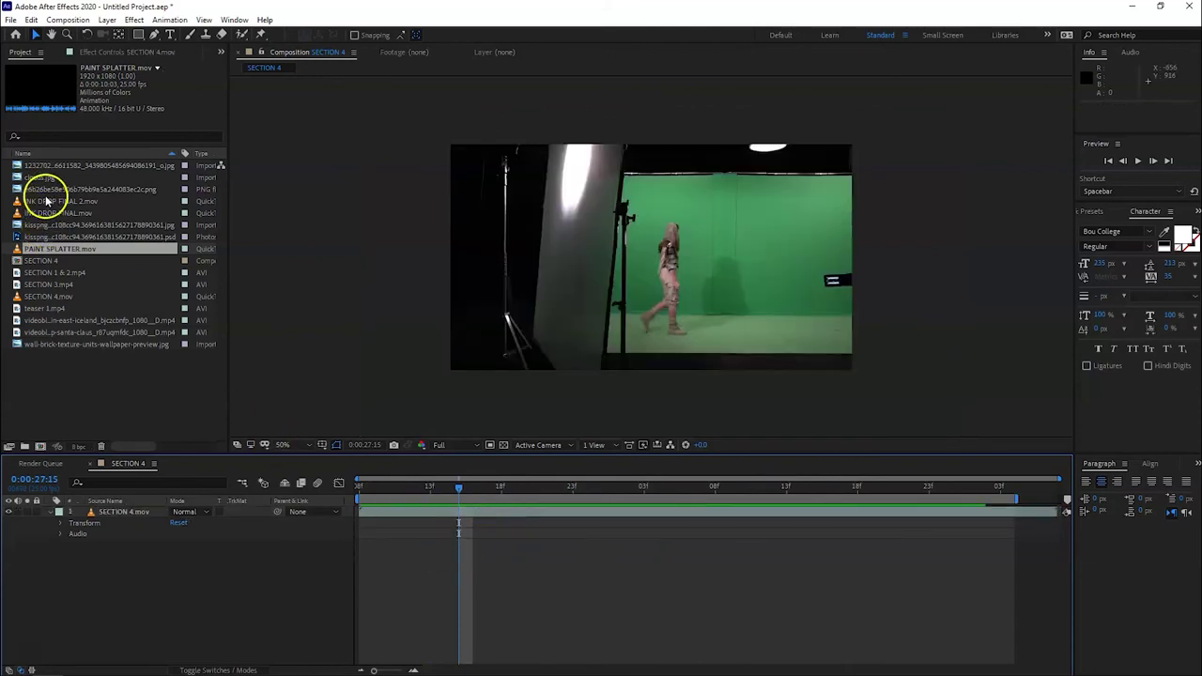
Step: Look through the imported images in the Project panel and pick the brick wall texture
{"action": "left_click", "coordinate": [47, 189]}
{"action": "left_click", "coordinate": [42, 166]}
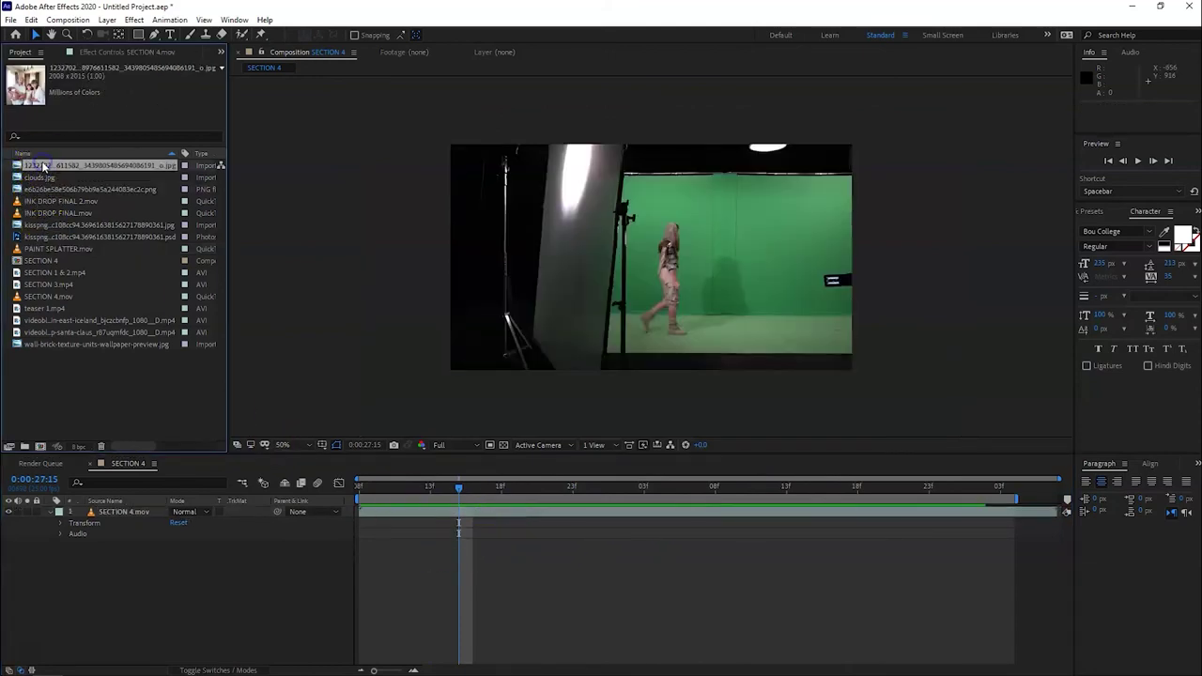
{"action": "left_click", "coordinate": [41, 227]}
{"action": "left_click", "coordinate": [35, 238]}
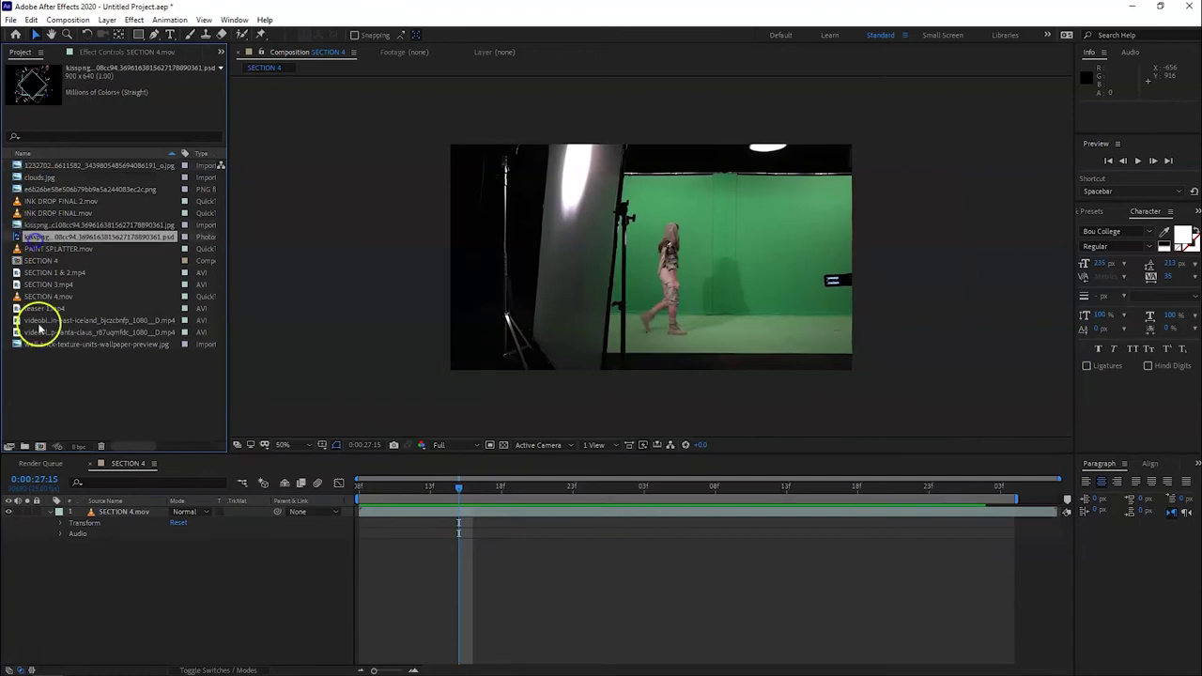
{"action": "left_click", "coordinate": [40, 346]}
Step: Add the brick wall image above SECTION 4.mov and scale it to fill the frame
{"action": "left_click_drag", "start_coordinate": [60, 356], "coordinate": [134, 509]}
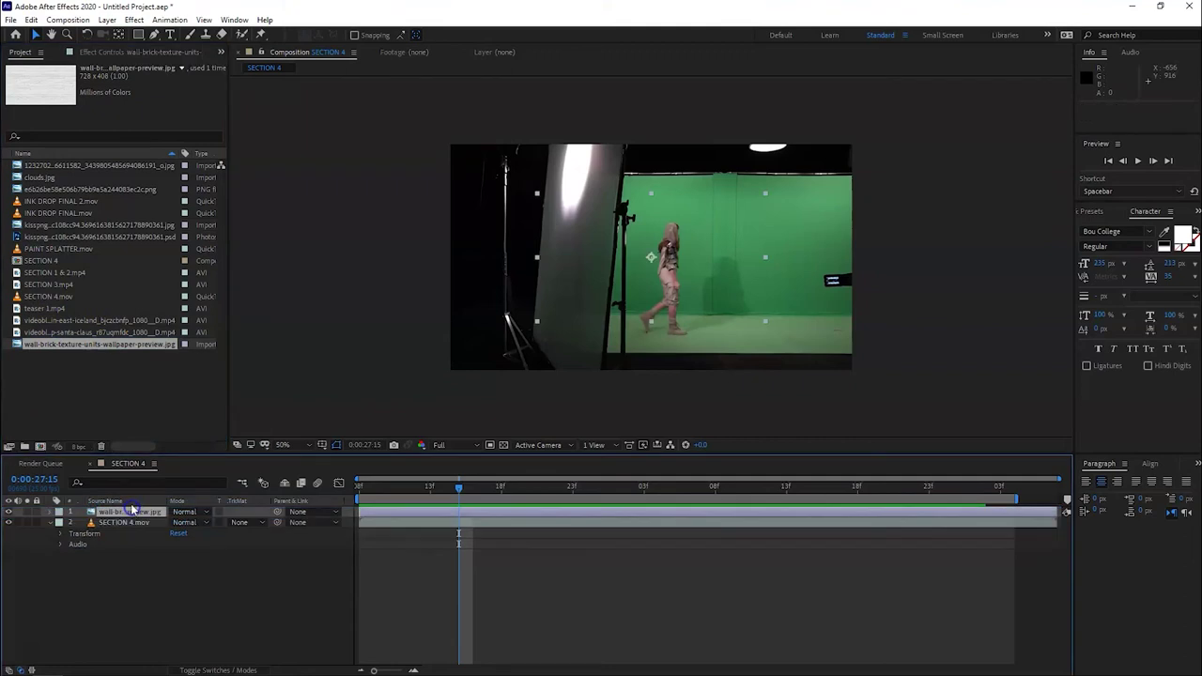
{"action": "key", "text": "s"}
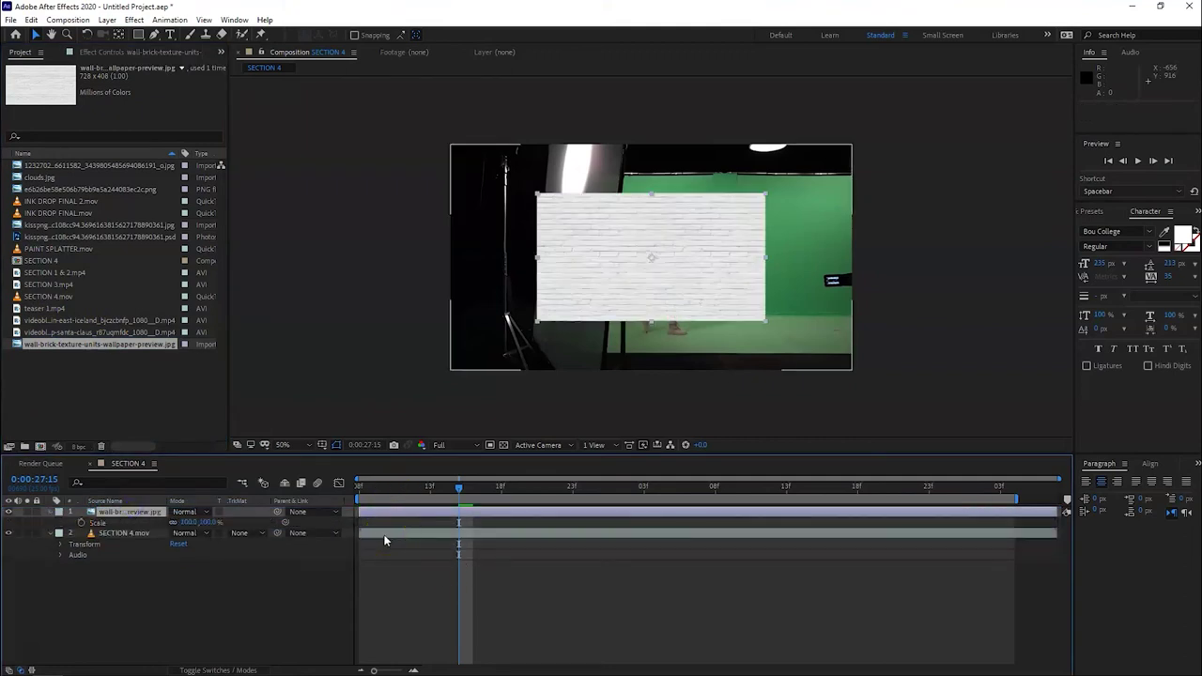
{"action": "key", "text": "ctrl+alt+f"}
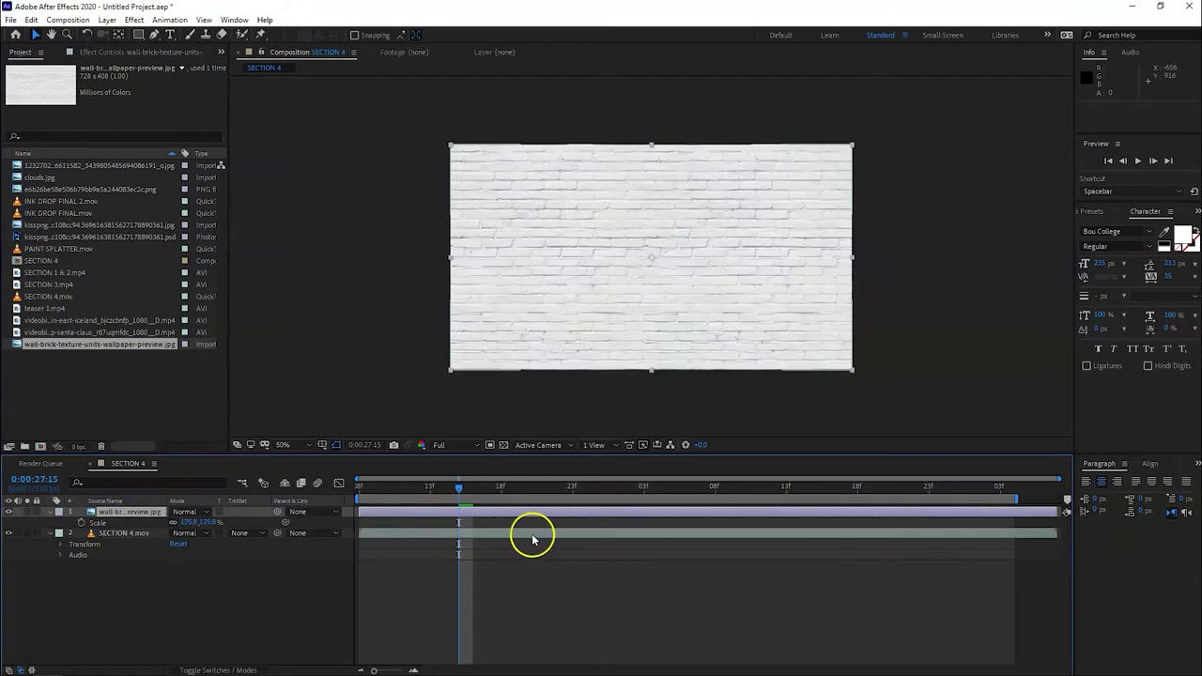
{"action": "left_click", "coordinate": [385, 616]}
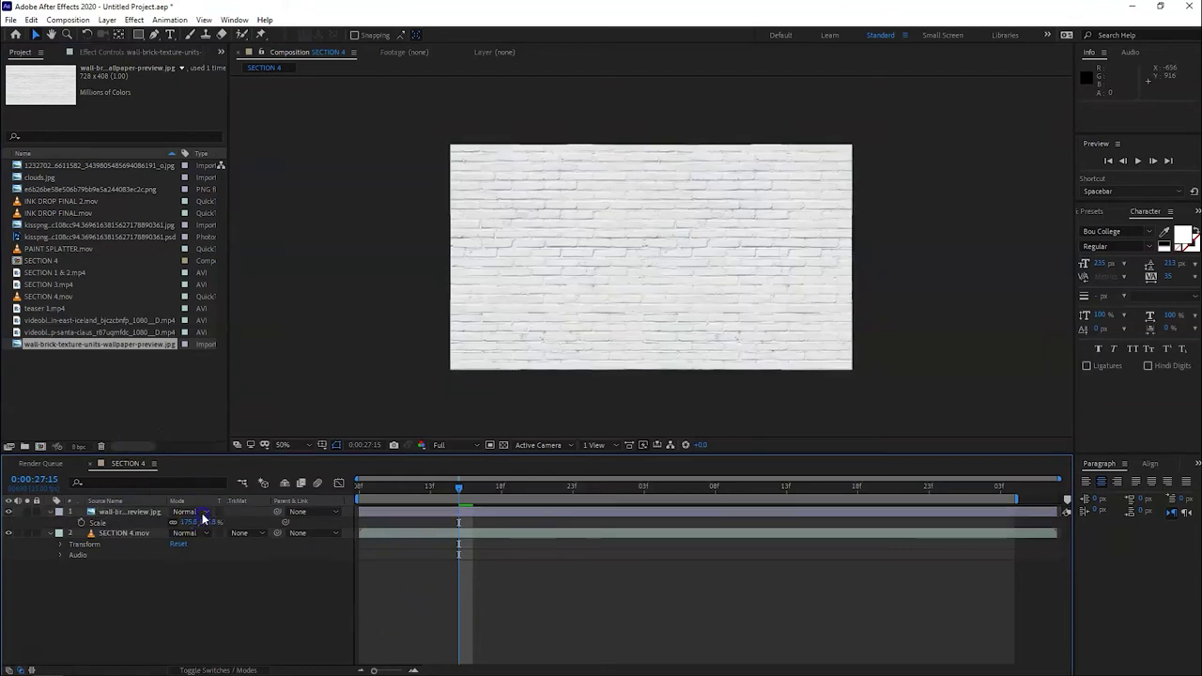
Step: Switch the brick wall layer's mode from Normal to Screen and scrub through the clip to check it
{"action": "left_click", "coordinate": [201, 514]}
{"action": "left_click", "coordinate": [230, 283]}
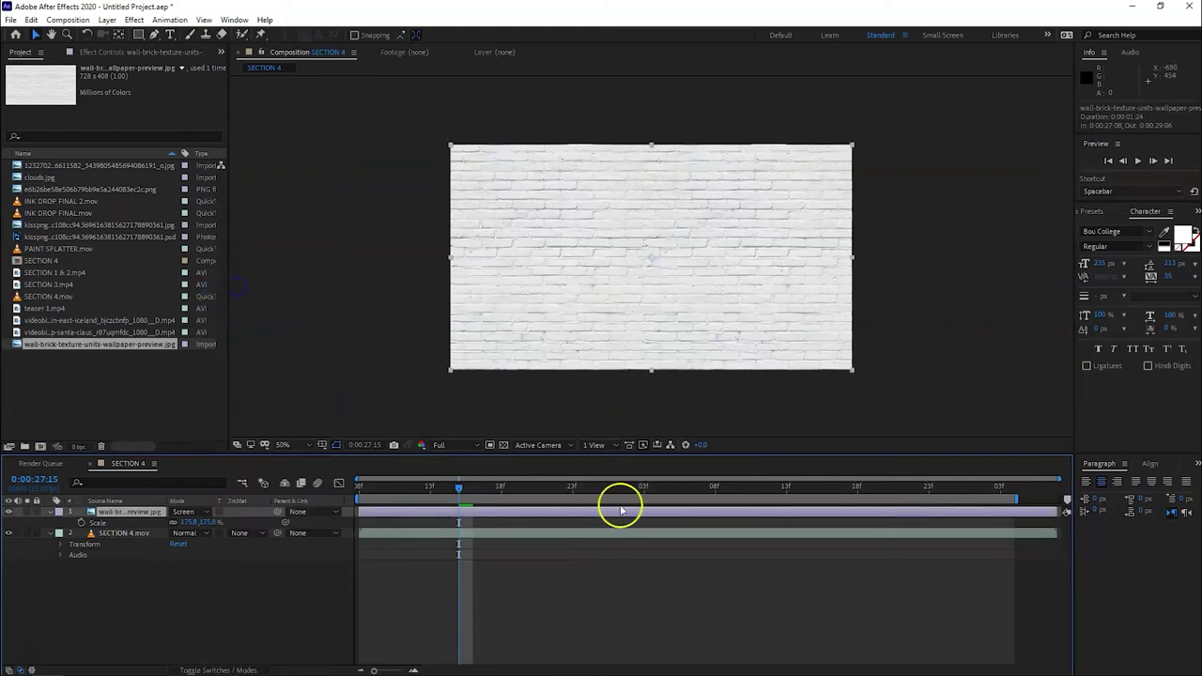
{"action": "mouse_move", "coordinate": [435, 485]}
{"action": "left_mouse_down"}
{"action": "mouse_move", "coordinate": [422, 512]}
{"action": "mouse_move", "coordinate": [506, 518]}
{"action": "mouse_move", "coordinate": [479, 498]}
{"action": "left_mouse_up"}
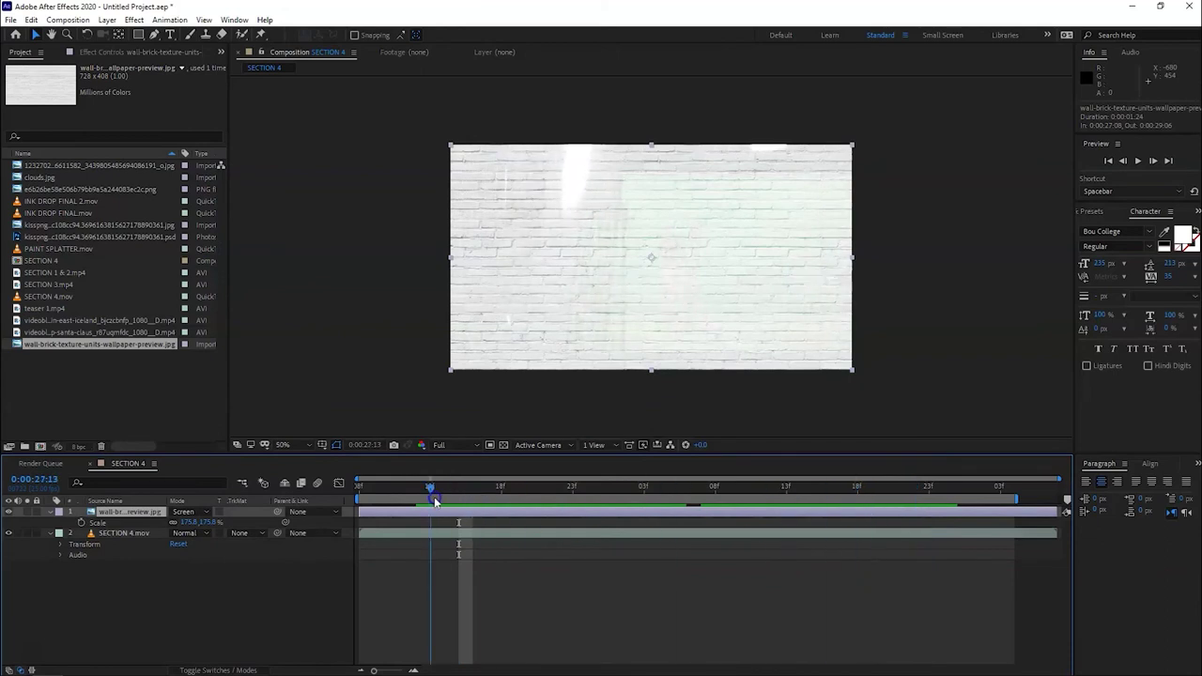
{"action": "mouse_move", "coordinate": [399, 494]}
{"action": "left_mouse_down"}
{"action": "mouse_move", "coordinate": [936, 503]}
{"action": "mouse_move", "coordinate": [842, 503]}
{"action": "left_mouse_up"}
{"action": "left_click_drag", "start_coordinate": [450, 505], "coordinate": [830, 501]}
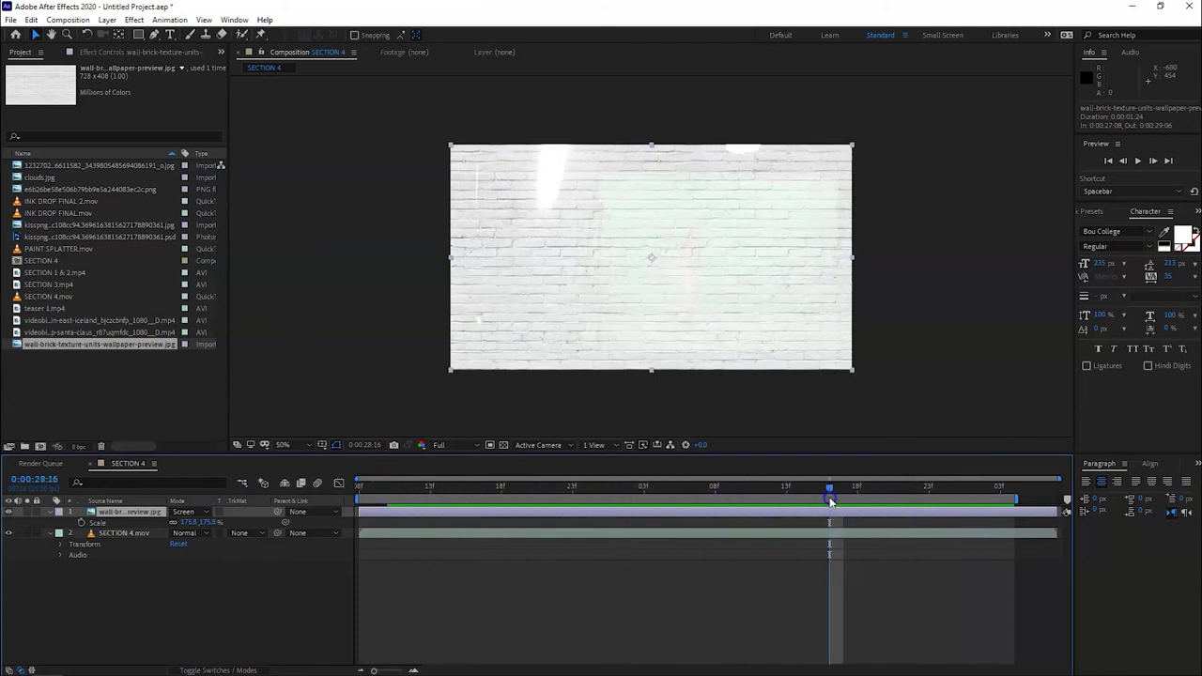
Step: Set the brick layer to Multiply and review it at 100% view
{"action": "left_click", "coordinate": [188, 515]}
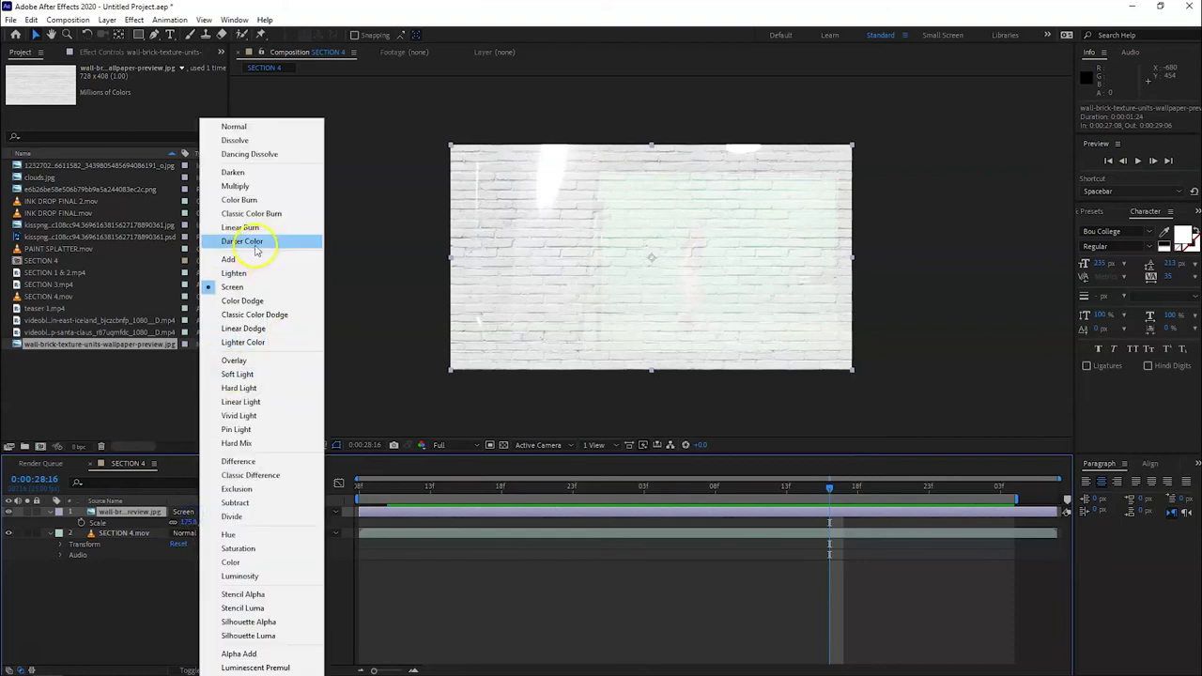
{"action": "left_click", "coordinate": [291, 185]}
{"action": "left_click_drag", "start_coordinate": [384, 486], "coordinate": [684, 521]}
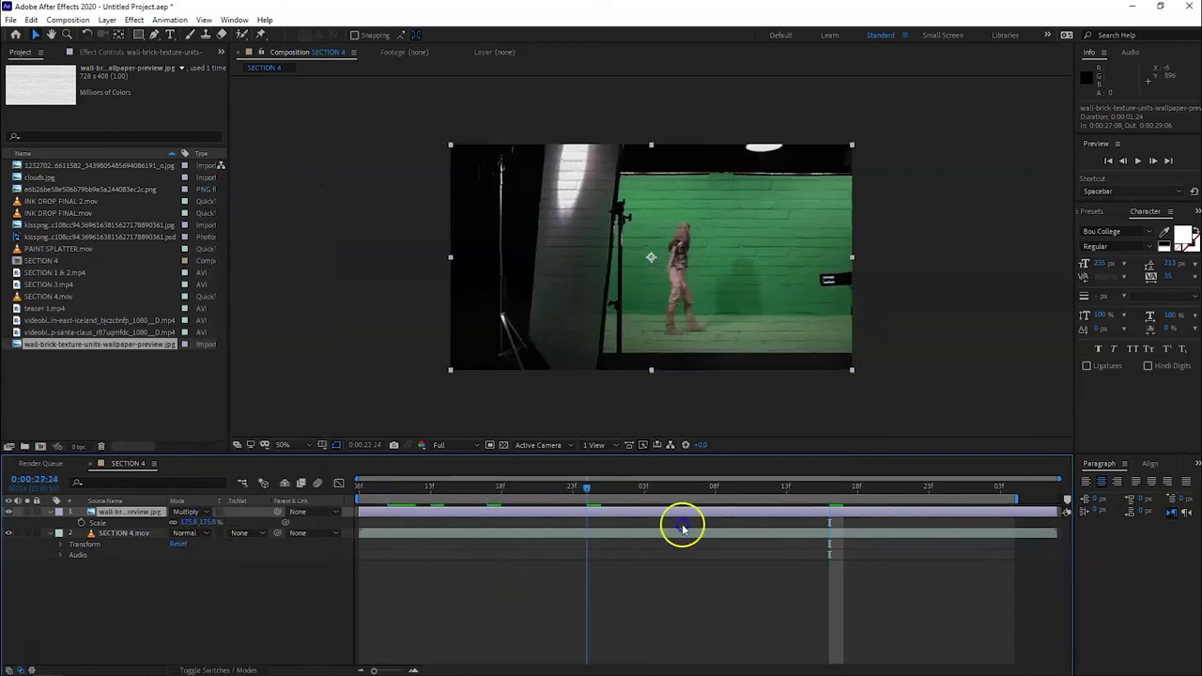
{"action": "key", "text": "/"}
{"action": "left_click_drag", "start_coordinate": [393, 495], "coordinate": [844, 514]}
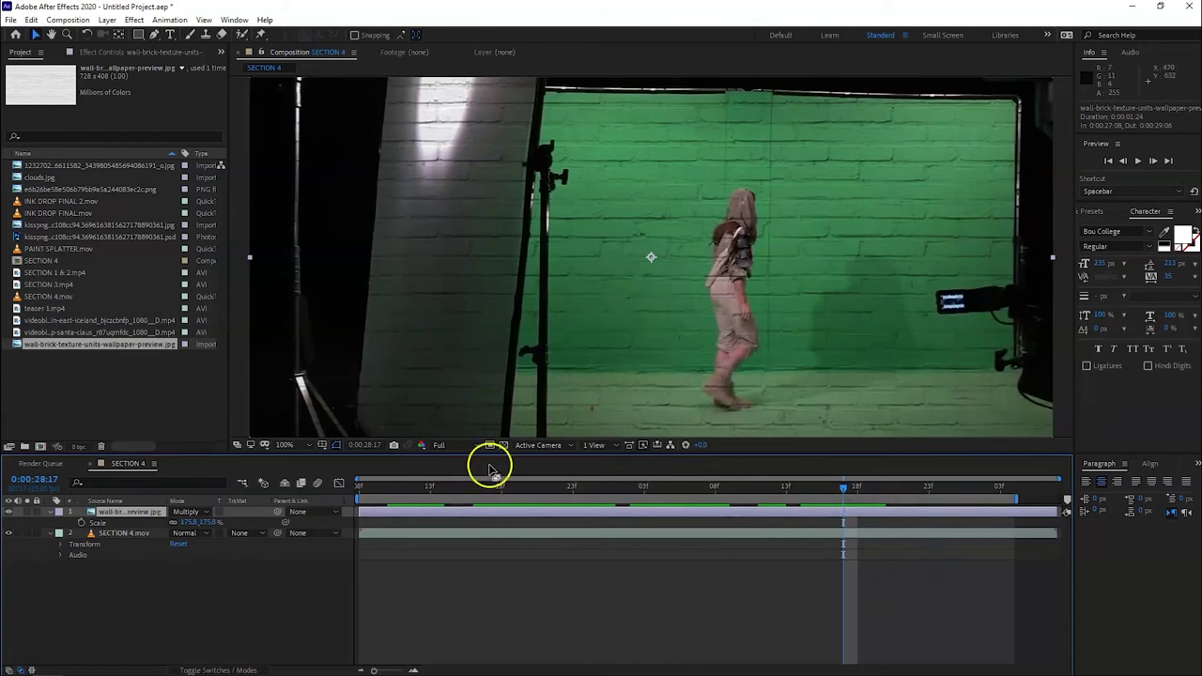
{"action": "mouse_move", "coordinate": [475, 490]}
{"action": "left_mouse_down"}
{"action": "mouse_move", "coordinate": [886, 492]}
{"action": "mouse_move", "coordinate": [515, 488]}
{"action": "left_mouse_up"}
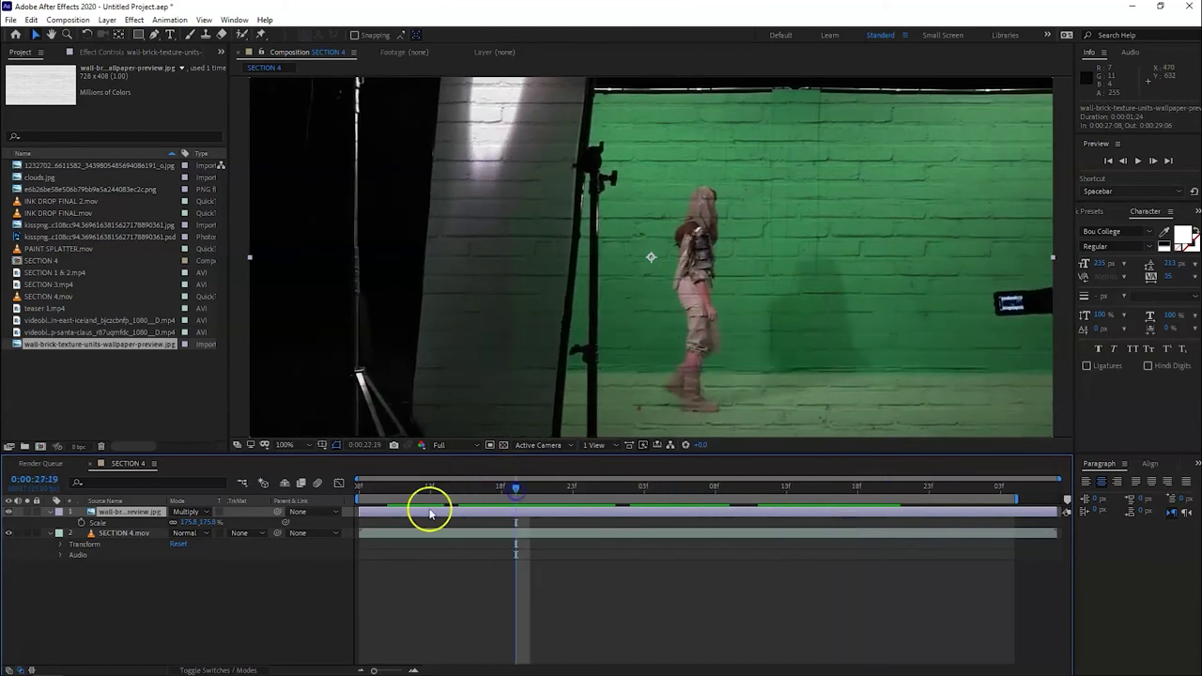
Step: Change the brick layer to Overlay and scrub through the walking shot to review
{"action": "left_click", "coordinate": [184, 511]}
{"action": "left_click", "coordinate": [291, 361]}
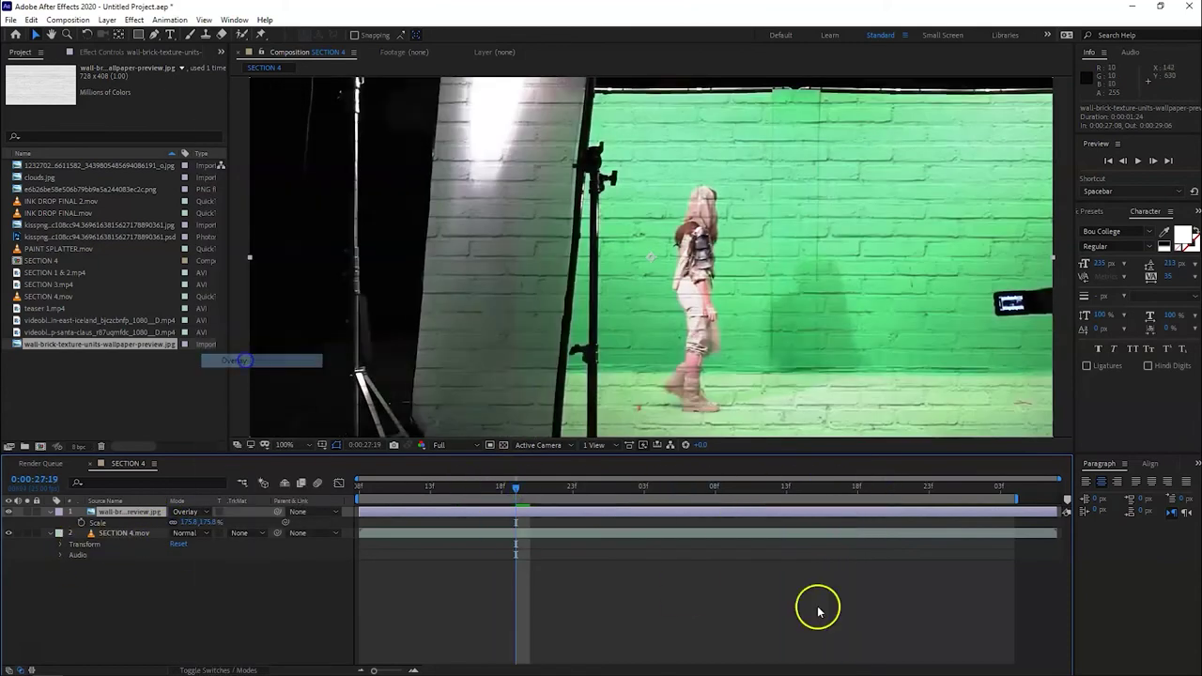
{"action": "mouse_move", "coordinate": [402, 495]}
{"action": "left_mouse_down"}
{"action": "mouse_move", "coordinate": [885, 510]}
{"action": "mouse_move", "coordinate": [644, 483]}
{"action": "left_mouse_up"}
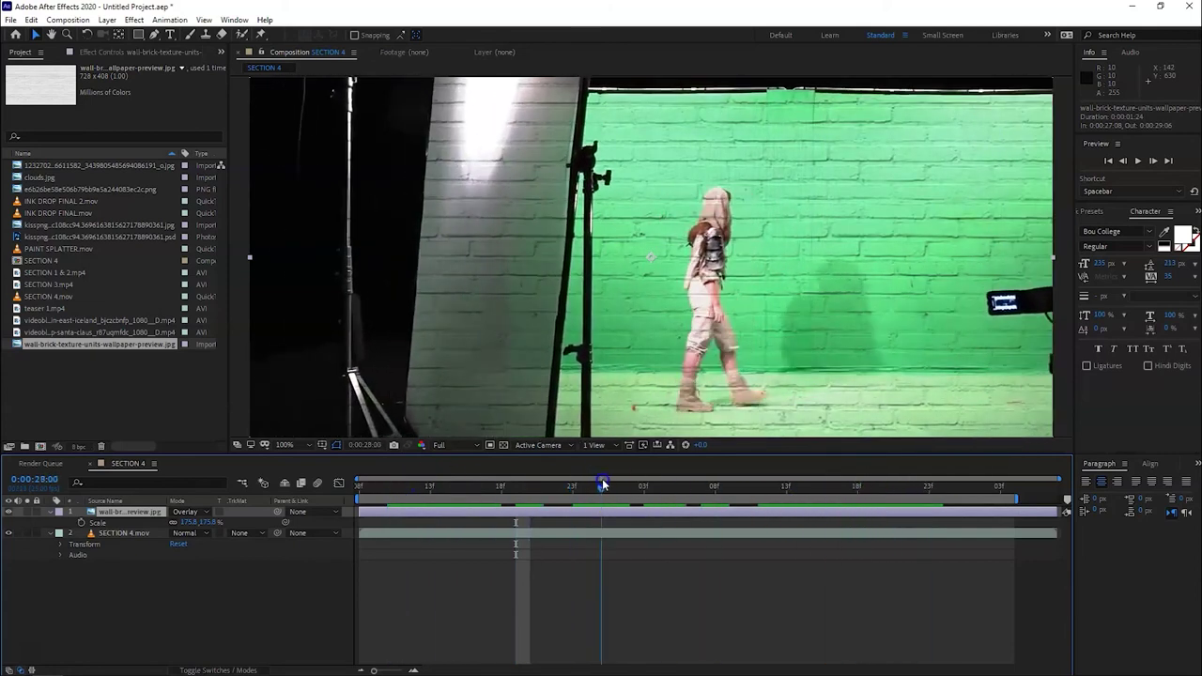
{"action": "left_click_drag", "start_coordinate": [643, 484], "coordinate": [921, 503]}
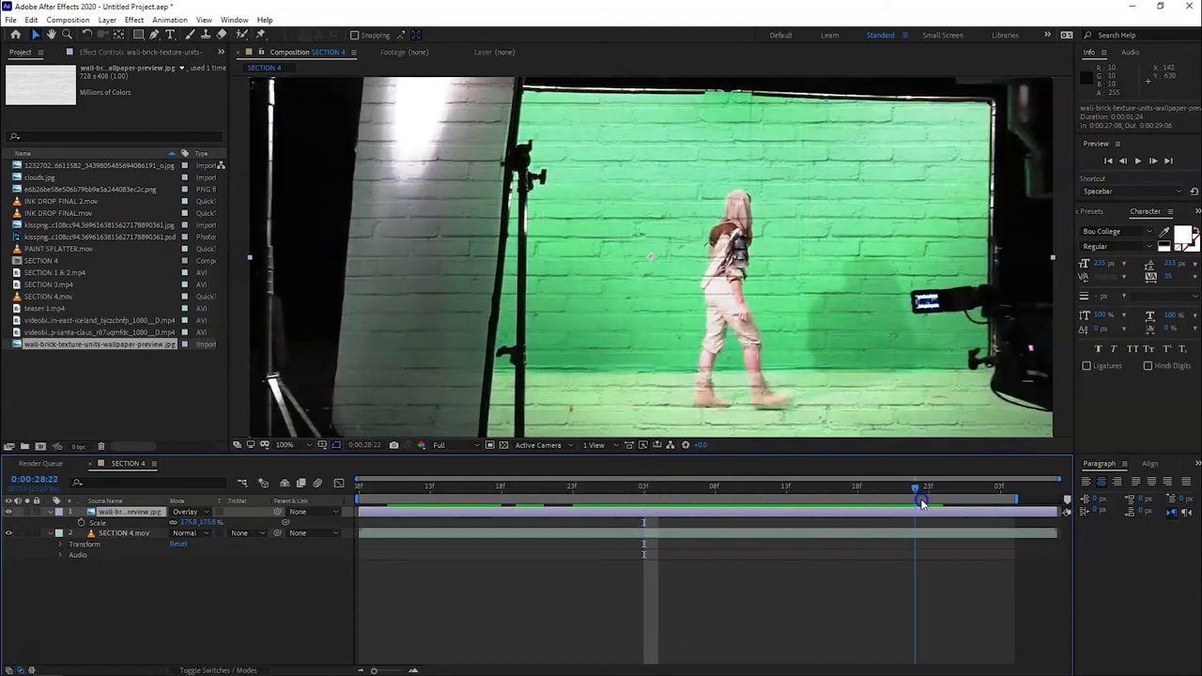
{"action": "left_click_drag", "start_coordinate": [874, 493], "coordinate": [945, 500]}
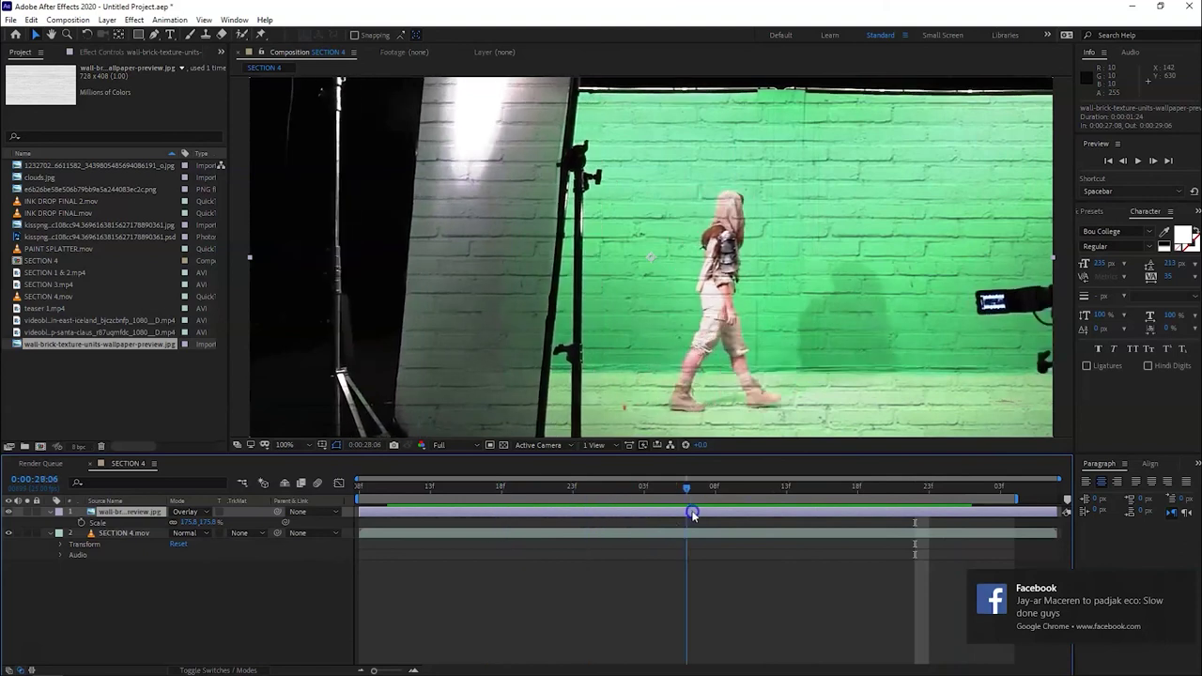
{"action": "mouse_move", "coordinate": [944, 500]}
{"action": "left_mouse_down"}
{"action": "mouse_move", "coordinate": [615, 506]}
{"action": "mouse_move", "coordinate": [964, 507]}
{"action": "mouse_move", "coordinate": [514, 523]}
{"action": "left_mouse_up"}
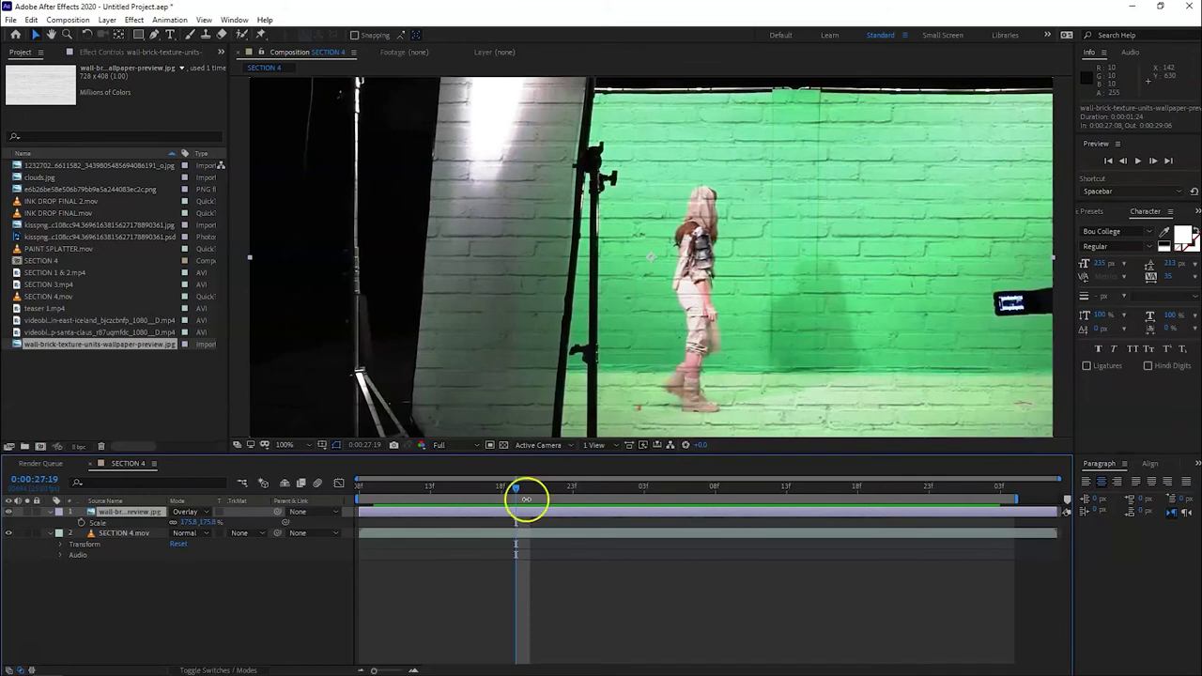
{"action": "left_click", "coordinate": [510, 554]}
{"action": "left_click", "coordinate": [500, 513]}
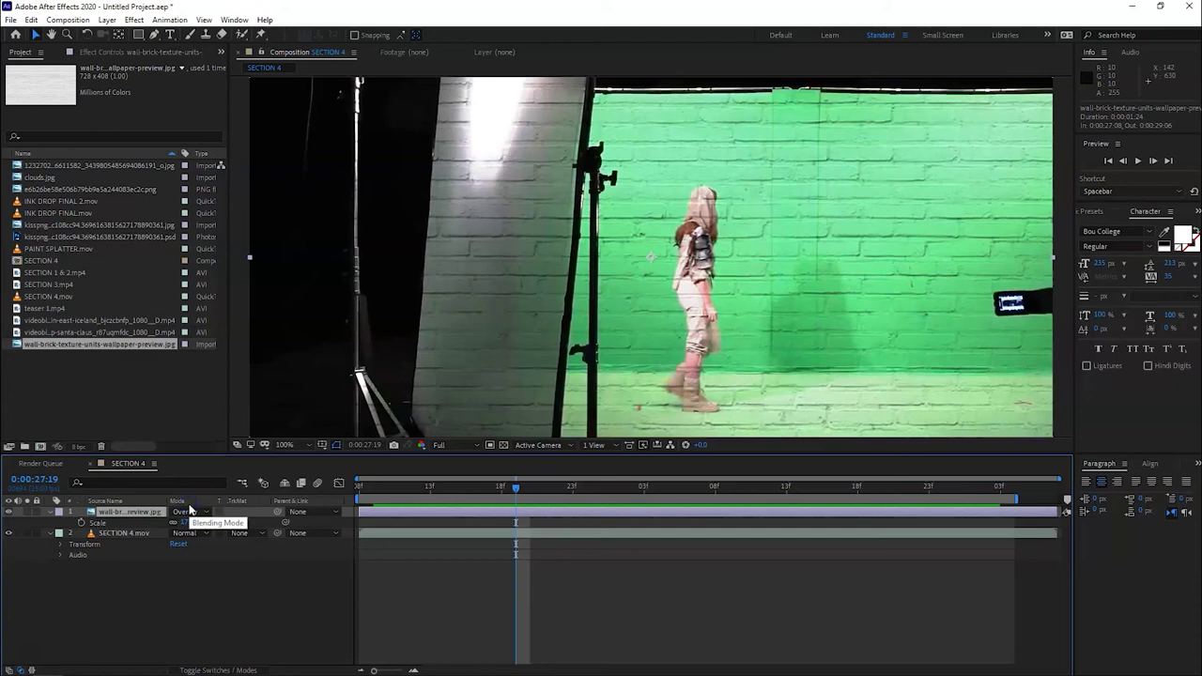
{"action": "left_click", "coordinate": [402, 591]}
{"action": "left_click", "coordinate": [394, 516]}
{"action": "key", "text": "Delete"}
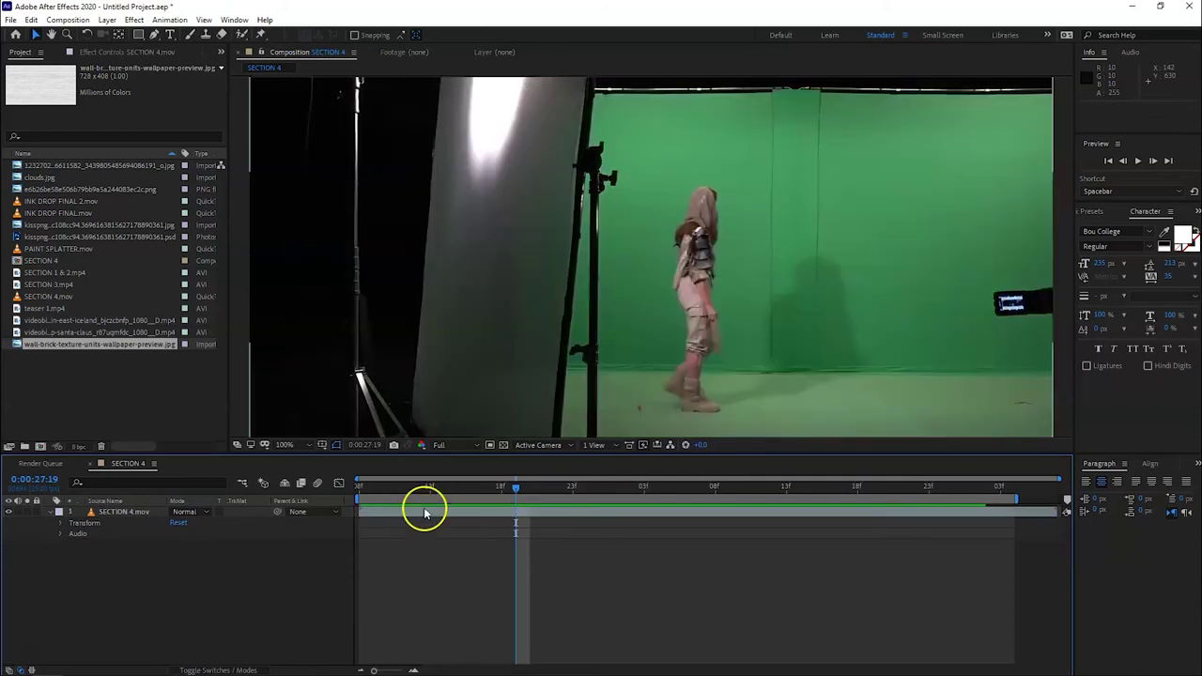
{"action": "left_click", "coordinate": [424, 511]}
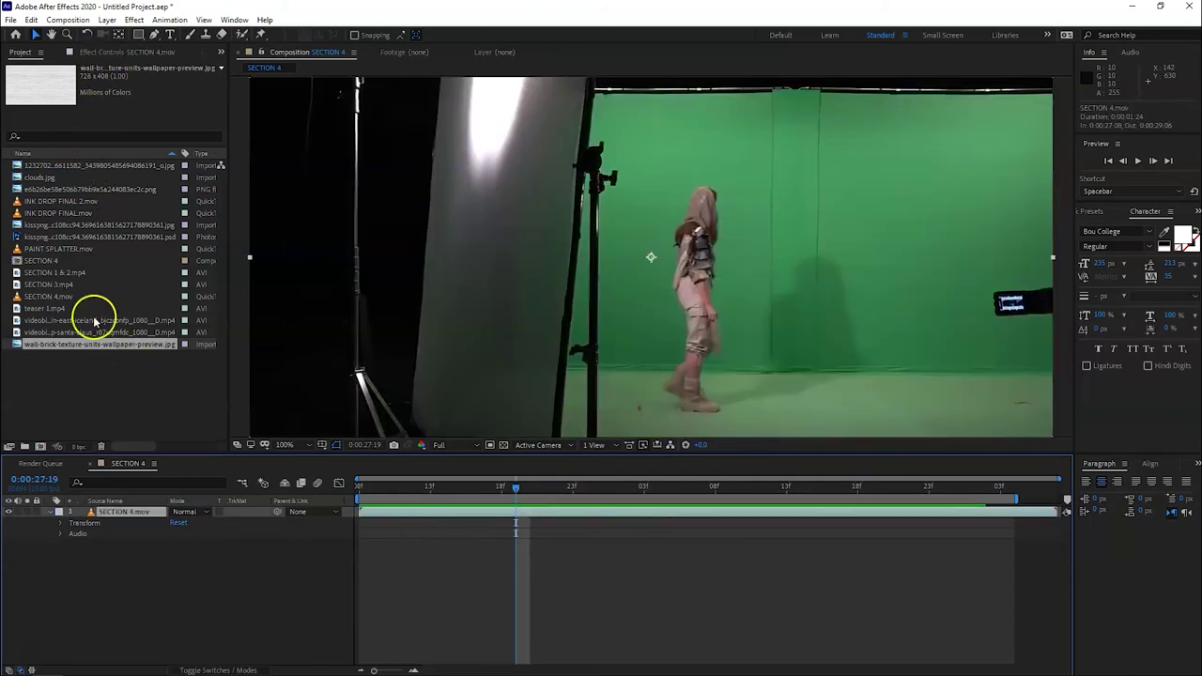
{"action": "left_click", "coordinate": [57, 216]}
{"action": "left_click_drag", "start_coordinate": [51, 203], "coordinate": [129, 517]}
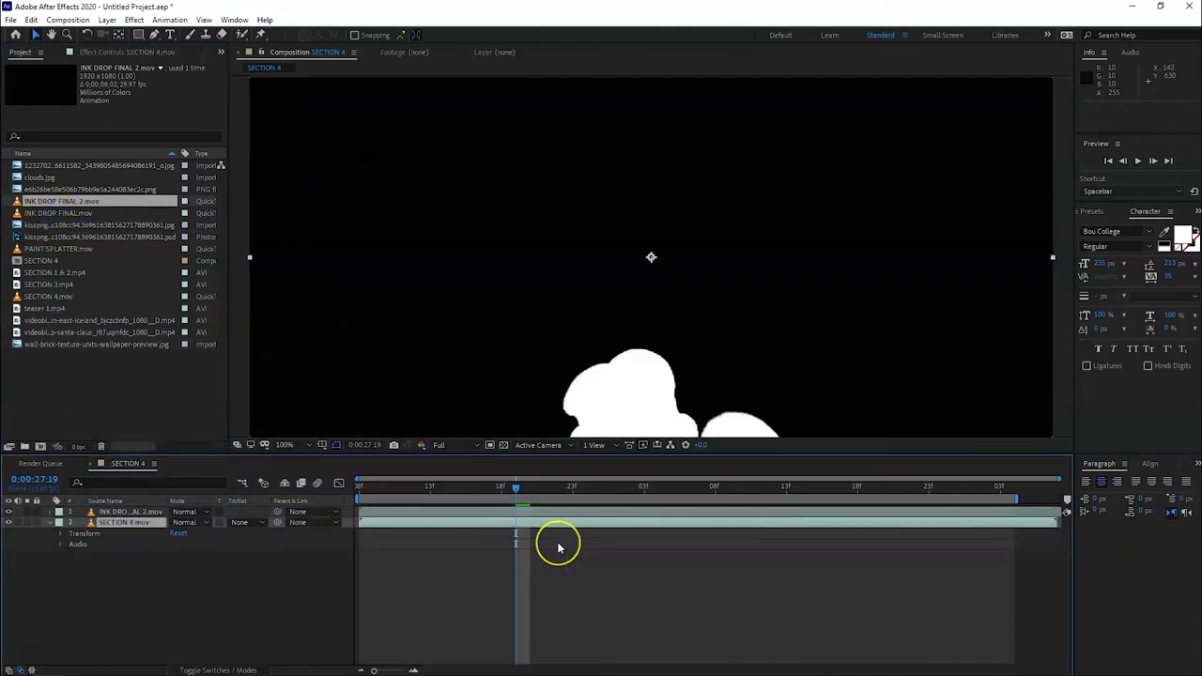
{"action": "key", "text": "space"}
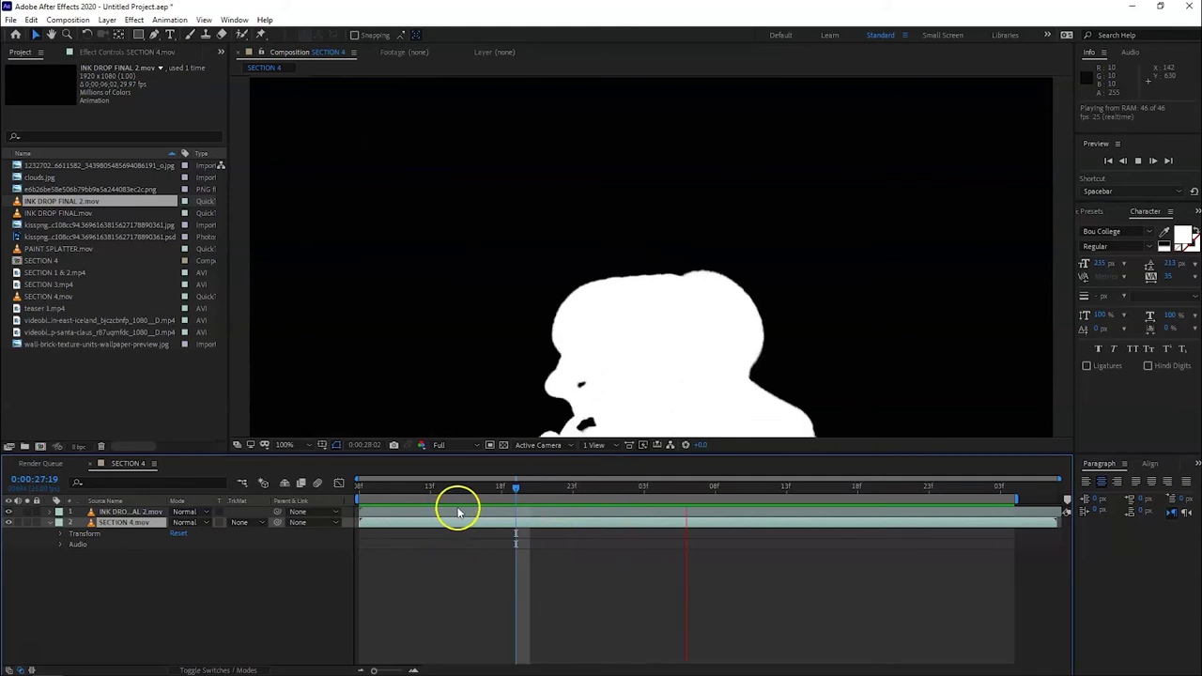
{"action": "left_click", "coordinate": [517, 488]}
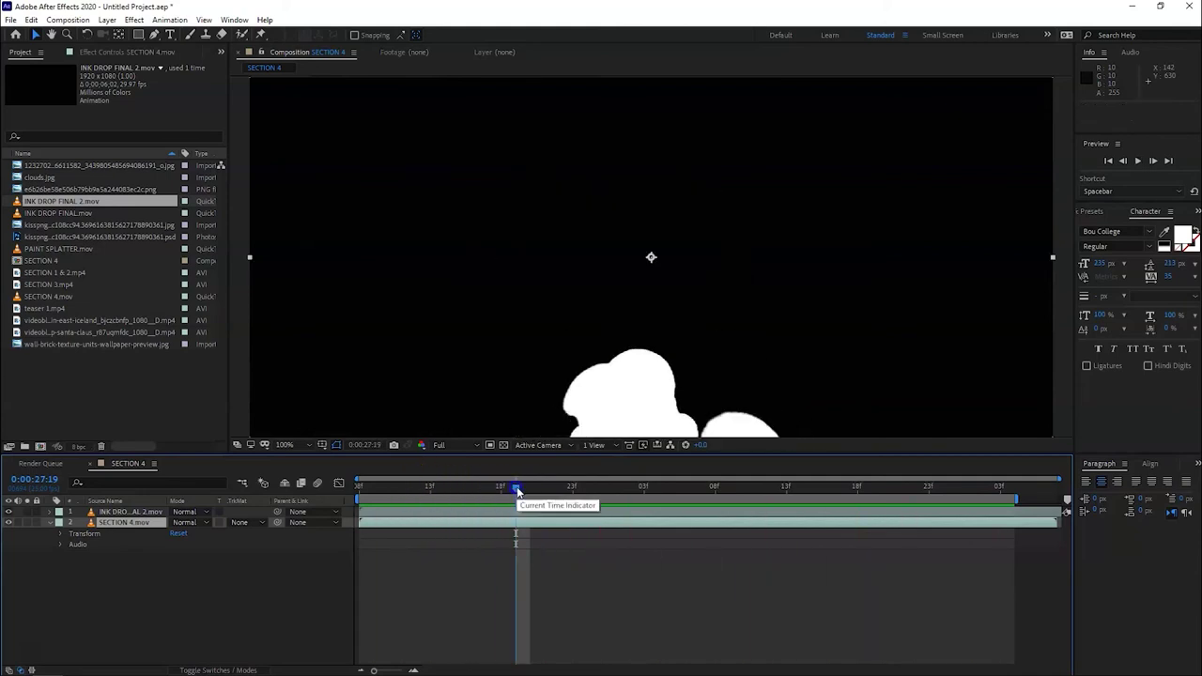
{"action": "left_click", "coordinate": [857, 488]}
{"action": "left_click_drag", "start_coordinate": [857, 489], "coordinate": [772, 488]}
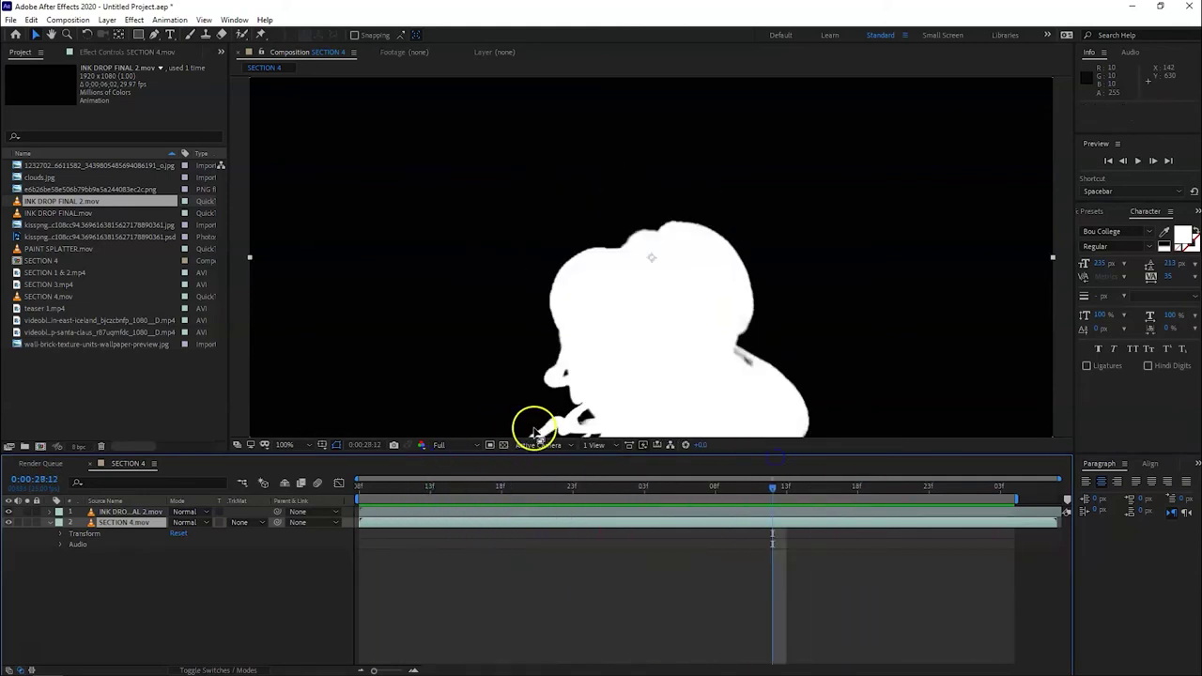
{"action": "left_click_drag", "start_coordinate": [432, 494], "coordinate": [712, 489]}
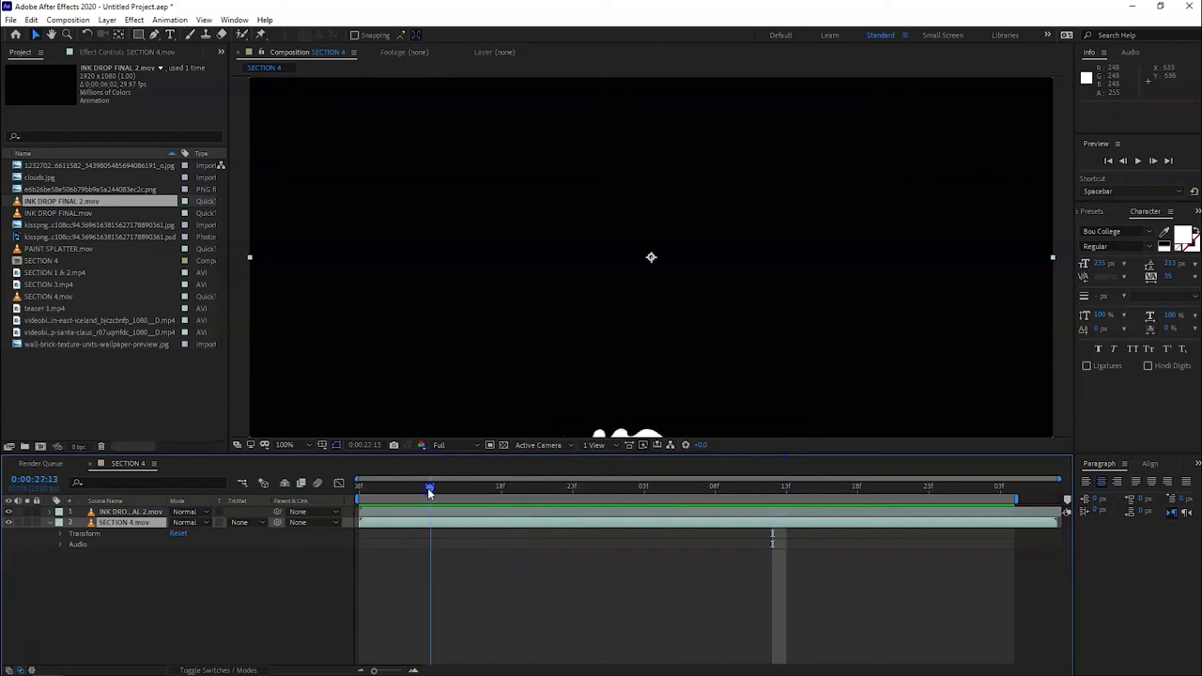
{"action": "left_click", "coordinate": [661, 509]}
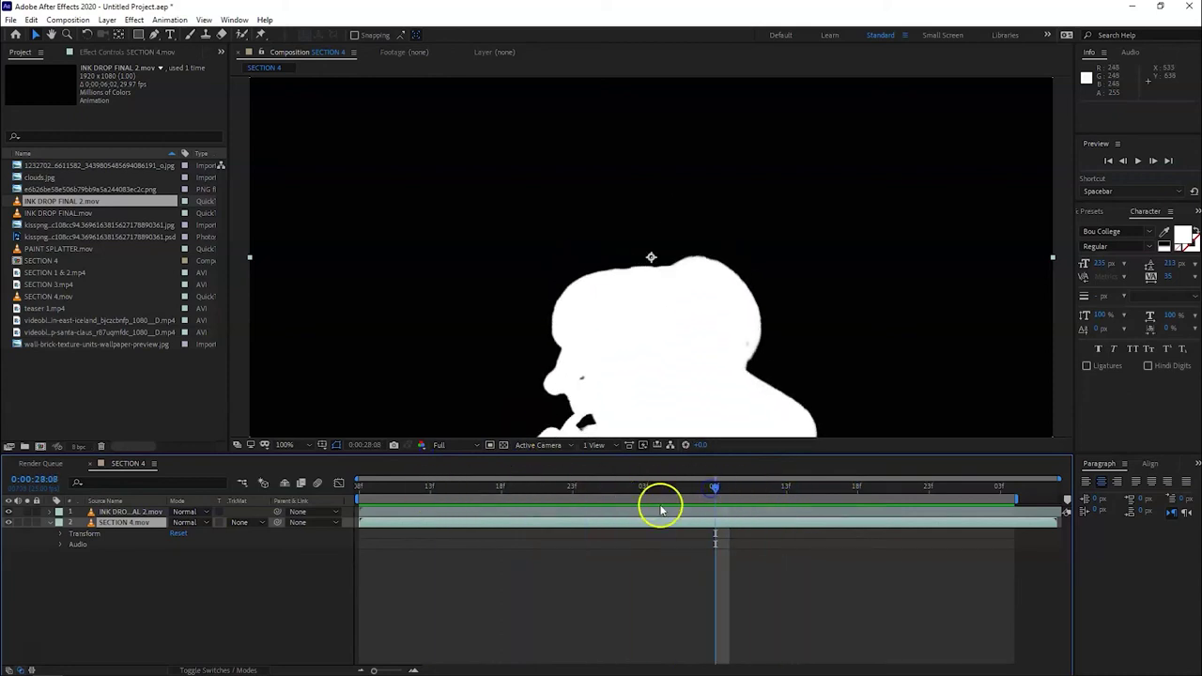
{"action": "left_click_drag", "start_coordinate": [715, 487], "coordinate": [745, 490]}
{"action": "left_click_drag", "start_coordinate": [623, 485], "coordinate": [672, 487]}
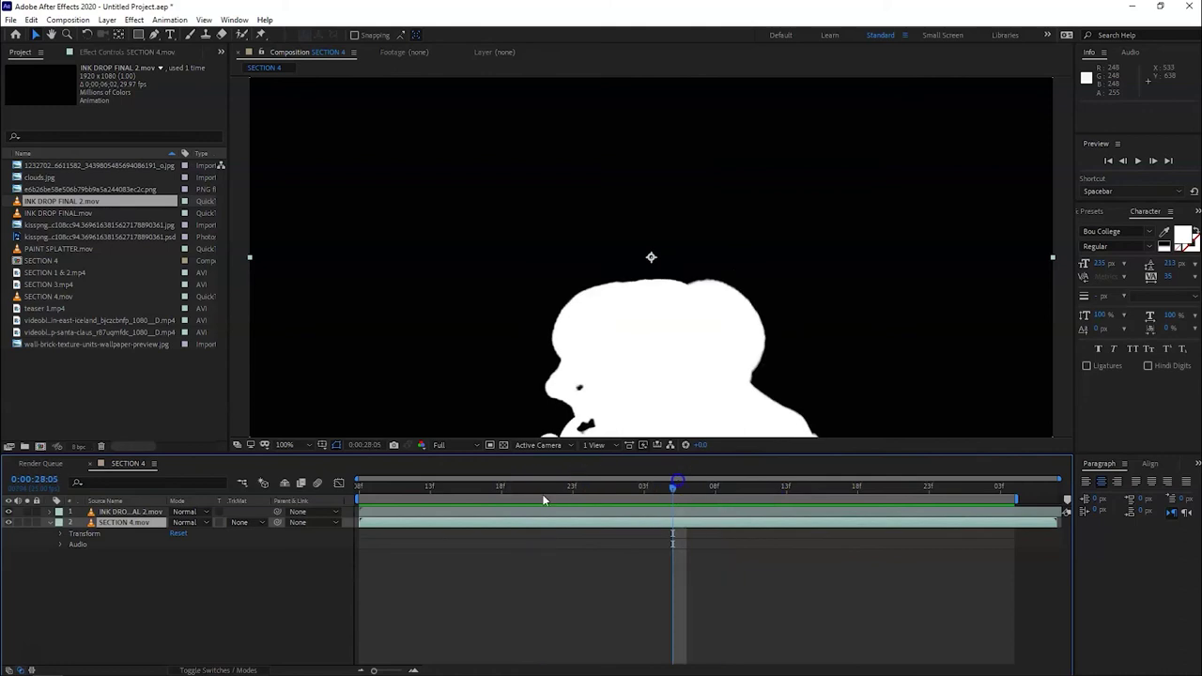
{"action": "key", "text": "Page_Down"}
{"action": "key", "text": "Page_Down"}
{"action": "key", "text": "Page_Down"}
{"action": "left_click", "coordinate": [498, 443]}
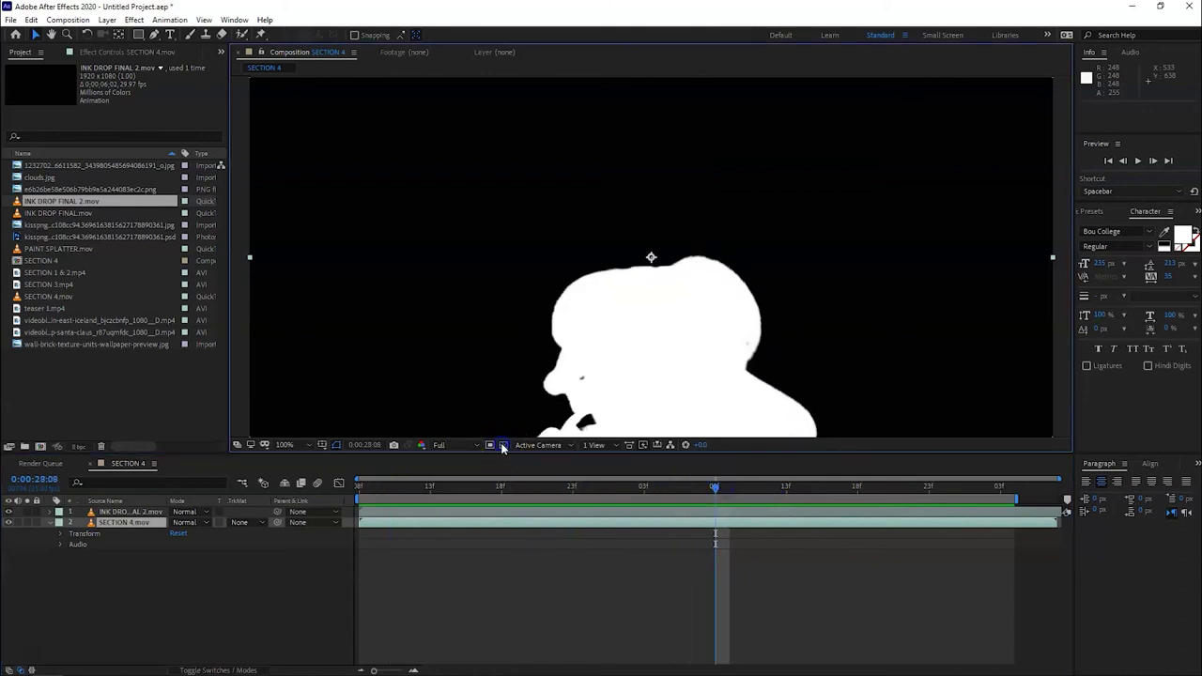
{"action": "left_click", "coordinate": [504, 446]}
{"action": "left_click", "coordinate": [8, 512]}
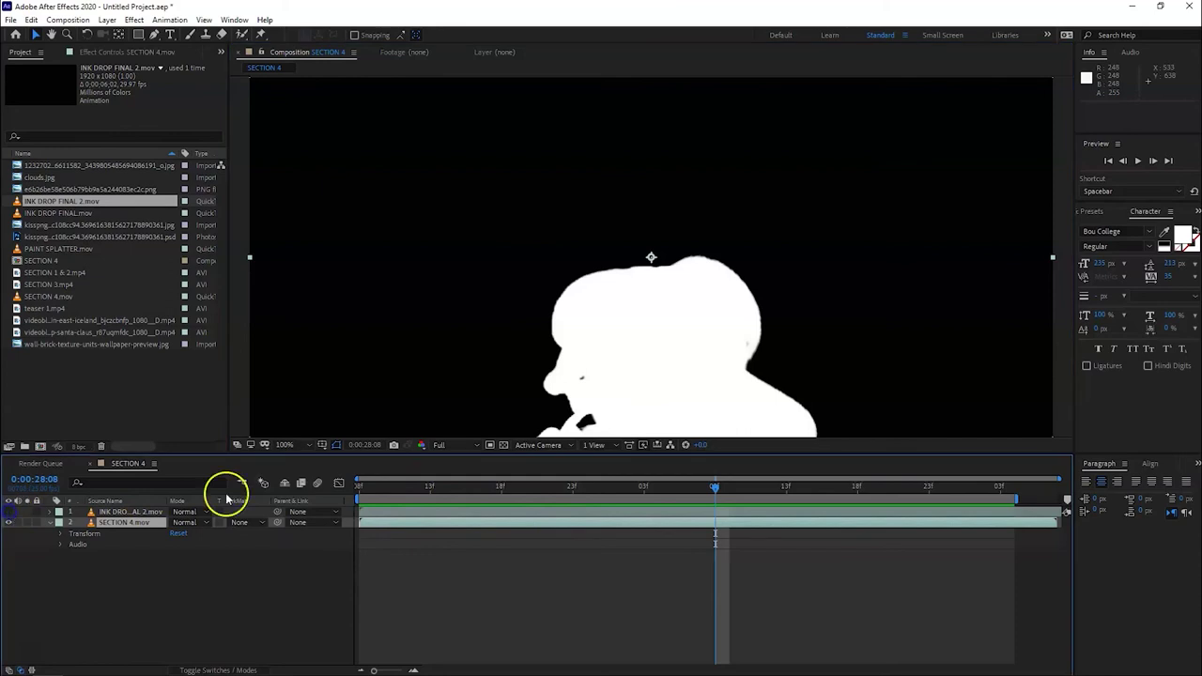
{"action": "left_click", "coordinate": [429, 487]}
{"action": "left_click_drag", "start_coordinate": [522, 489], "coordinate": [531, 486]}
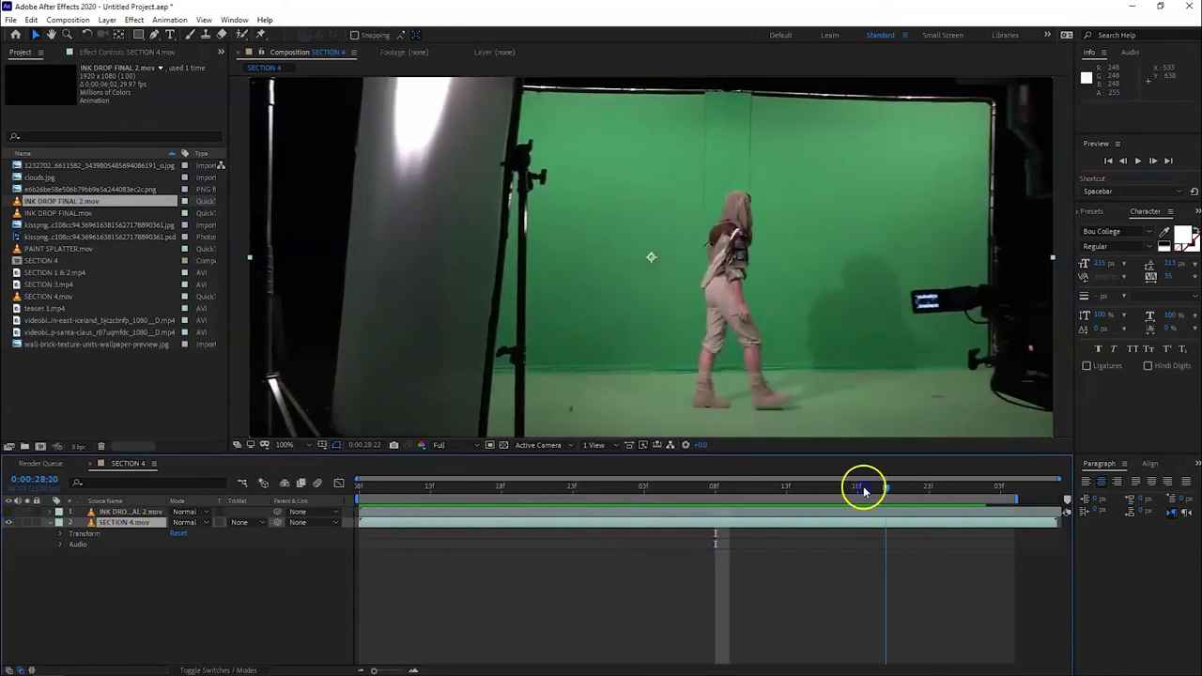
{"action": "left_click", "coordinate": [8, 512]}
{"action": "left_click_drag", "start_coordinate": [405, 491], "coordinate": [737, 497]}
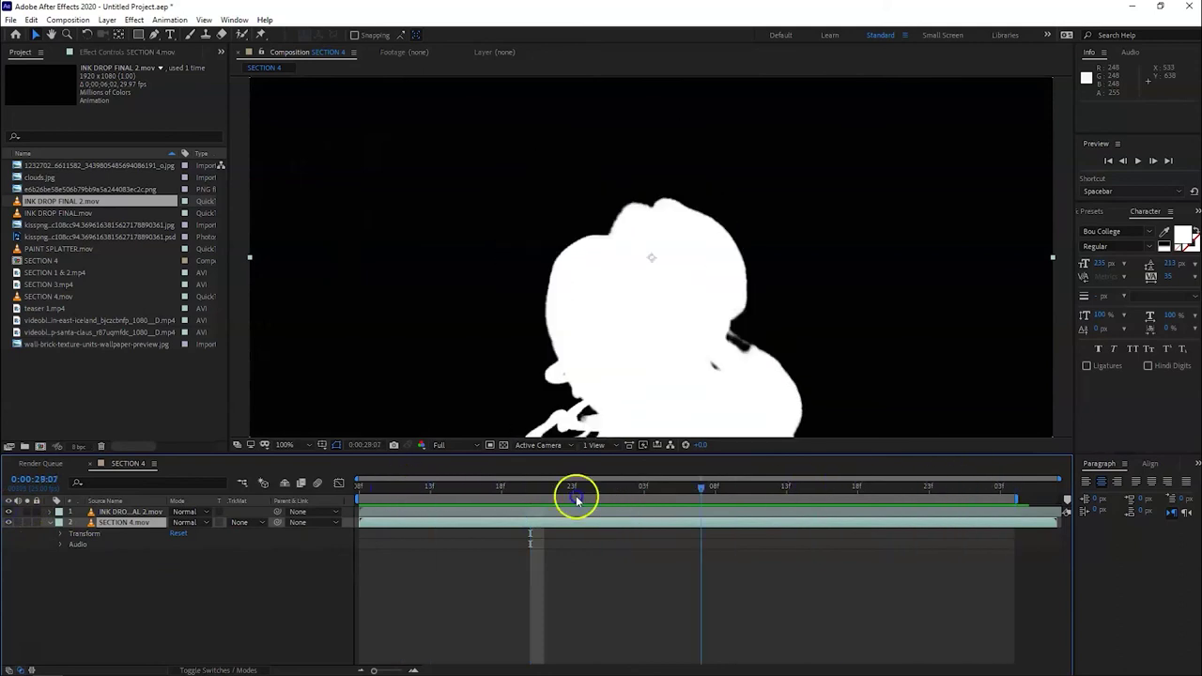
{"action": "left_click", "coordinate": [45, 380]}
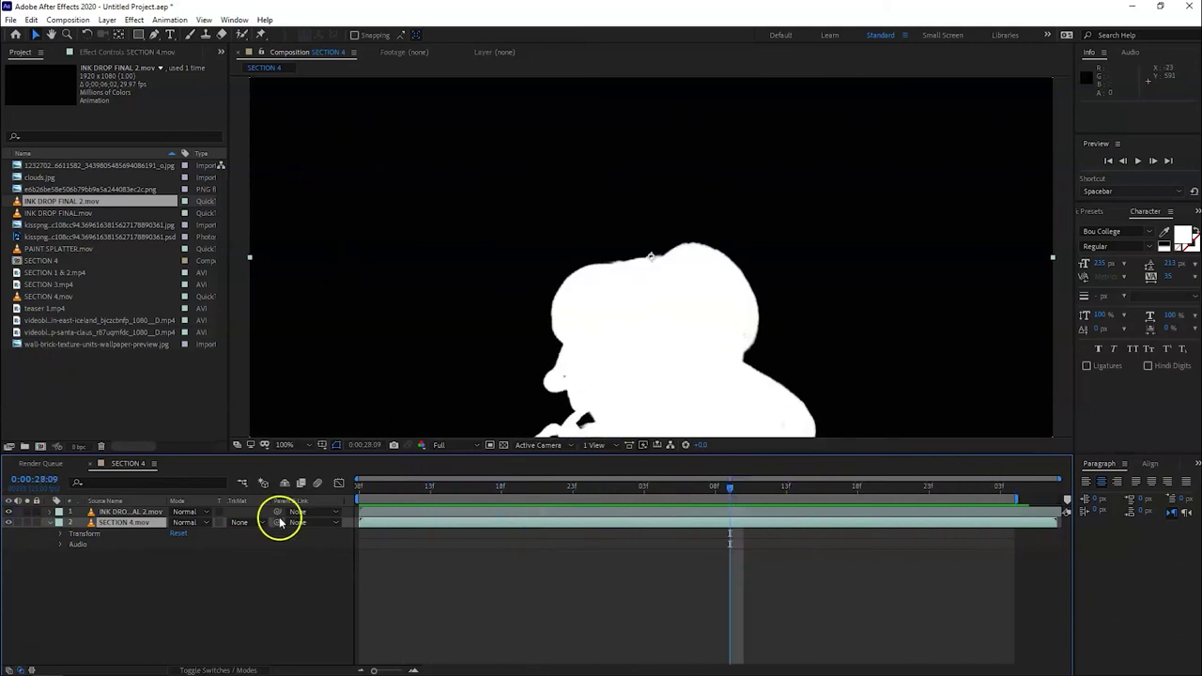
{"action": "left_click", "coordinate": [113, 512]}
{"action": "left_click", "coordinate": [114, 522]}
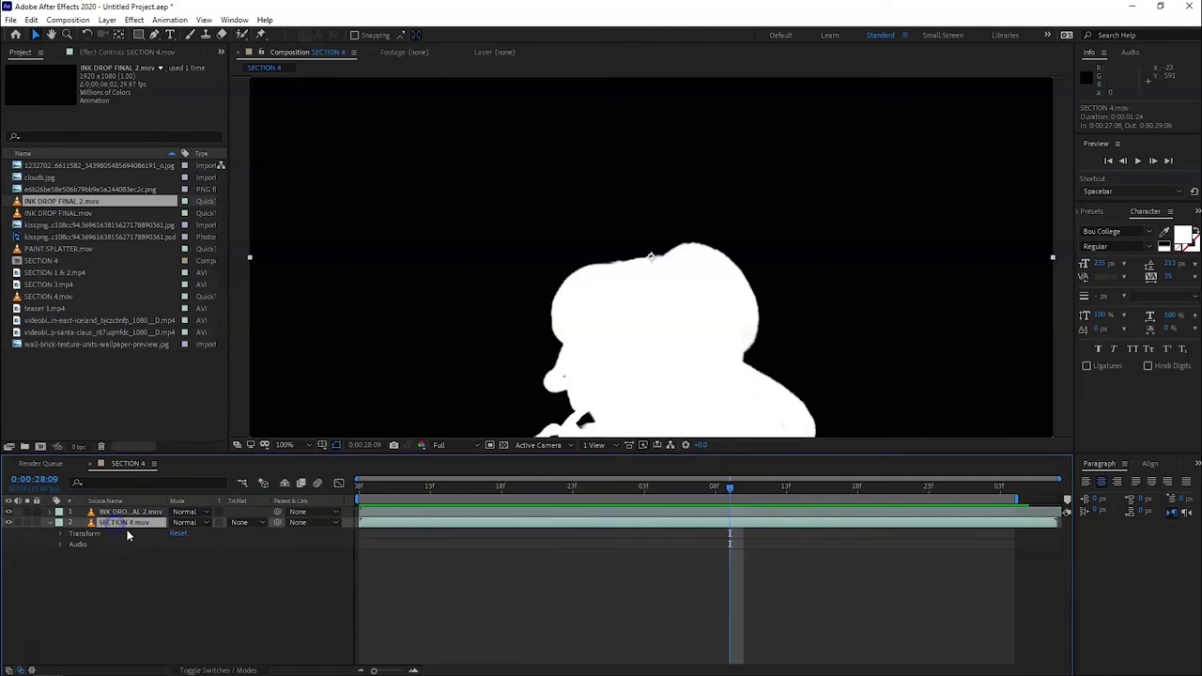
{"action": "left_click", "coordinate": [119, 513]}
{"action": "left_click", "coordinate": [123, 522], "text": "shift"}
Step: Set SECTION 4.mov's track matte to Luma Matte from INK DROP FINAL 2.mov, preview, then scrub to 28:10
{"action": "left_click", "coordinate": [262, 524]}
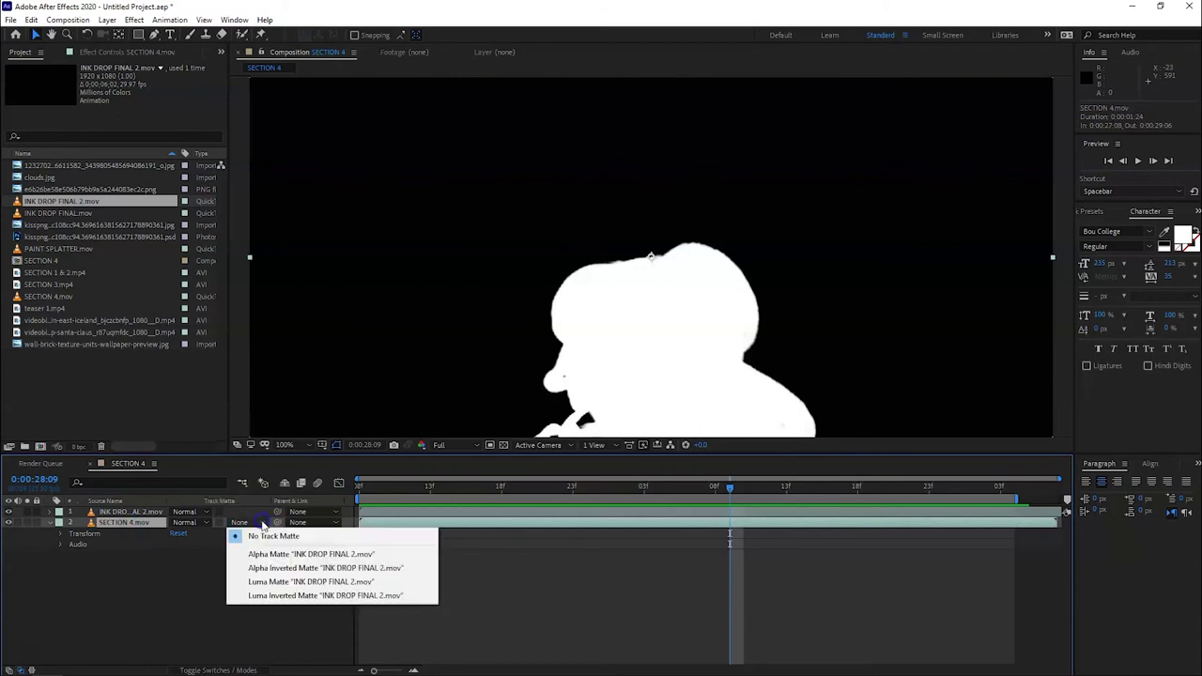
{"action": "left_click", "coordinate": [268, 587]}
{"action": "left_click_drag", "start_coordinate": [408, 488], "coordinate": [637, 488]}
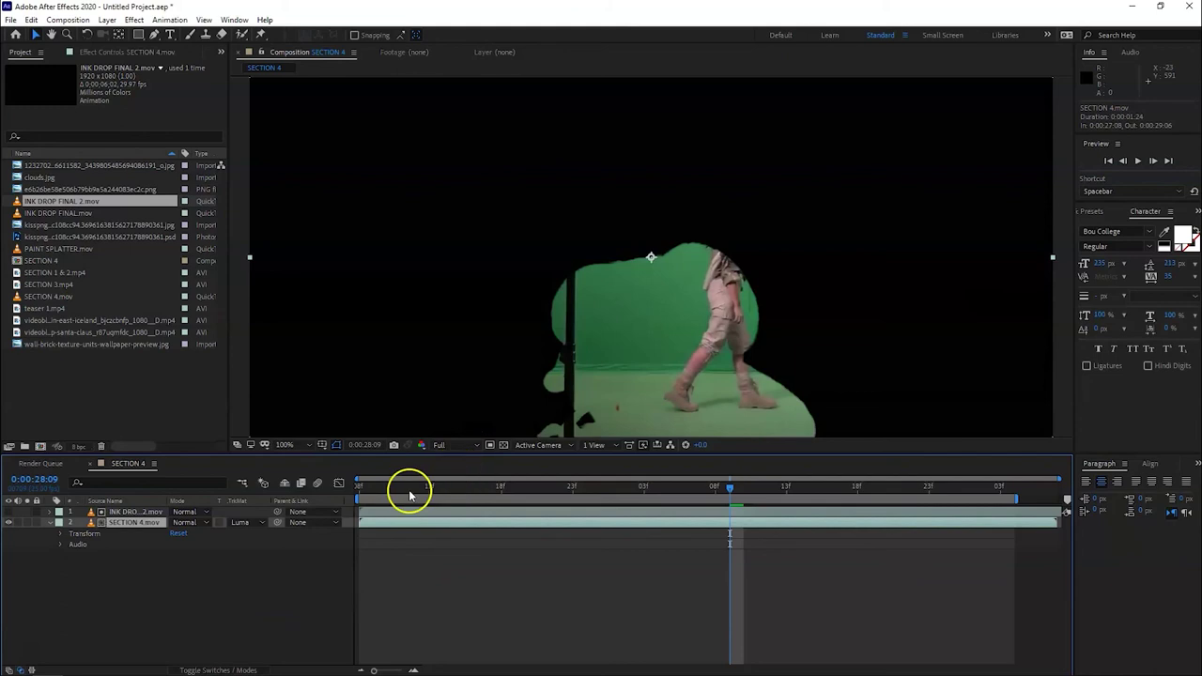
{"action": "key", "text": "space"}
{"action": "left_click", "coordinate": [475, 485]}
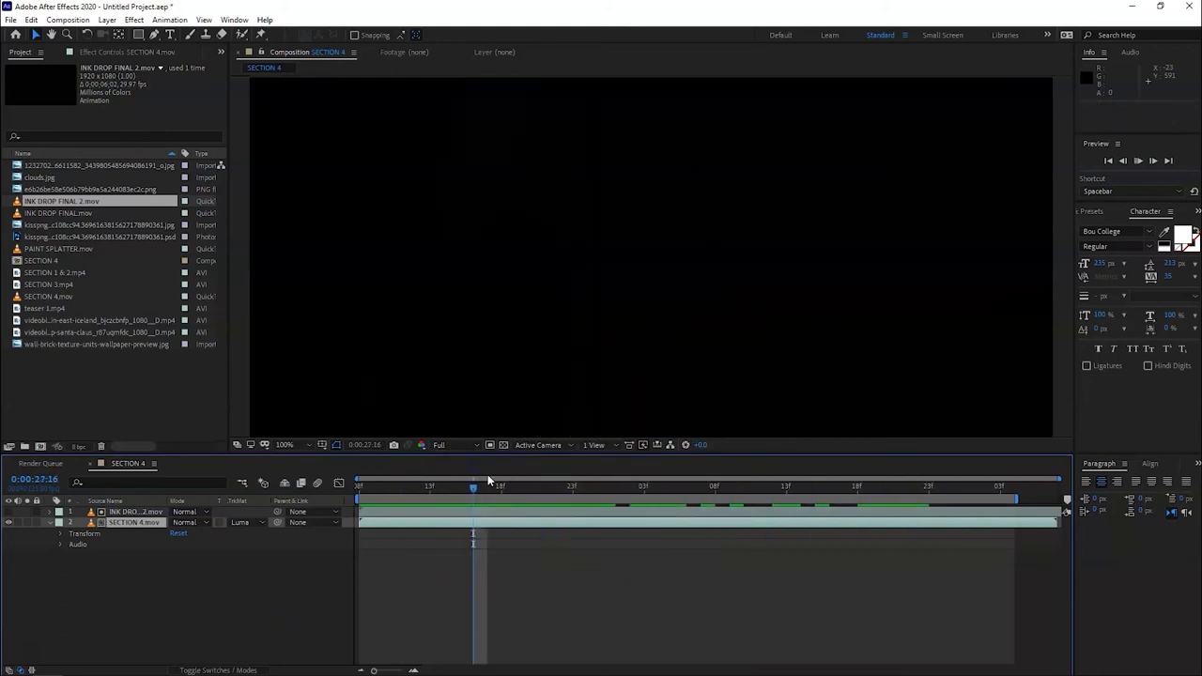
{"action": "left_click", "coordinate": [474, 485]}
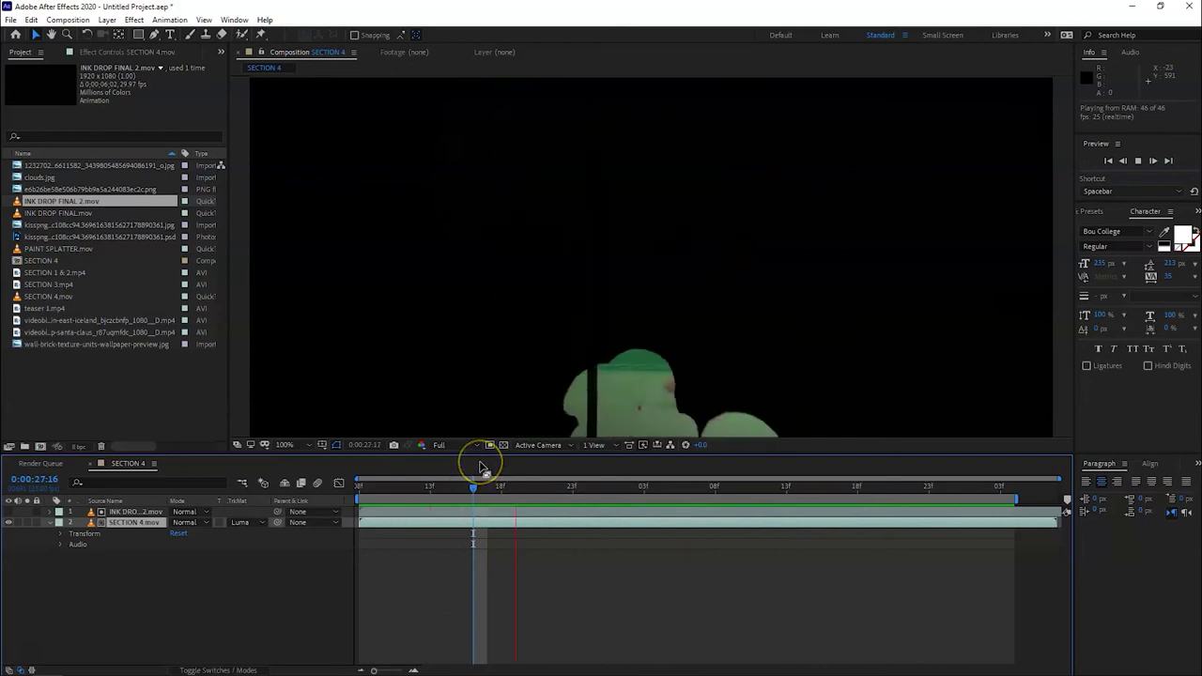
{"action": "left_click", "coordinate": [384, 483]}
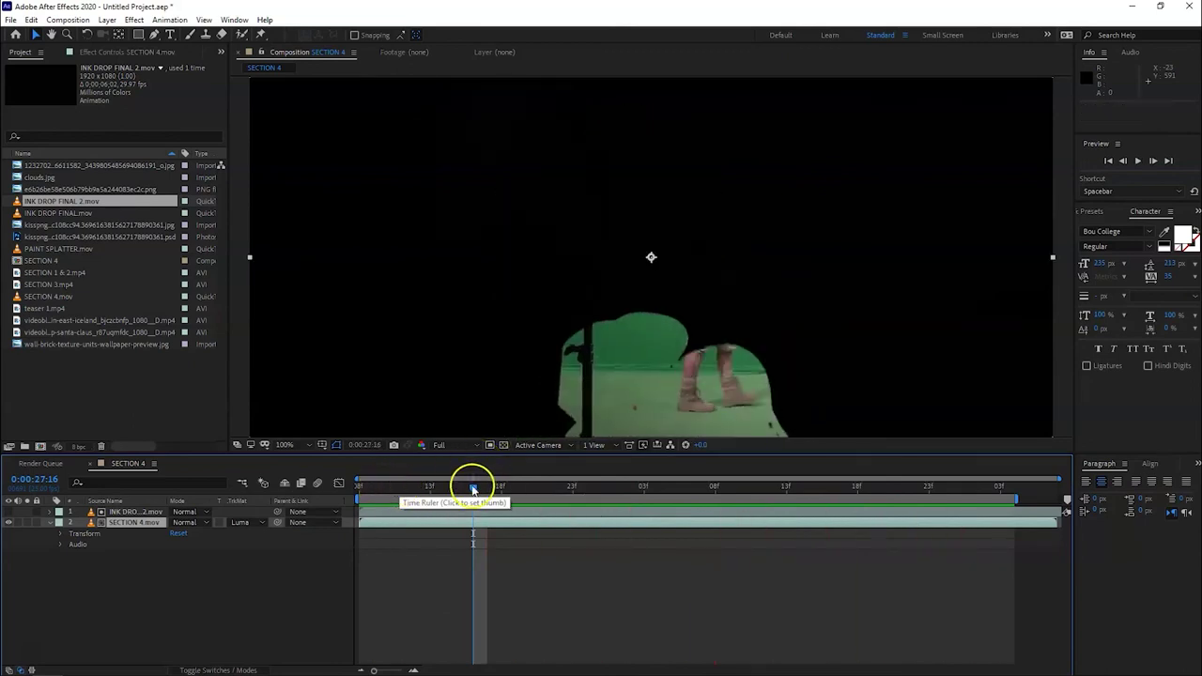
{"action": "left_click_drag", "start_coordinate": [453, 496], "coordinate": [699, 504]}
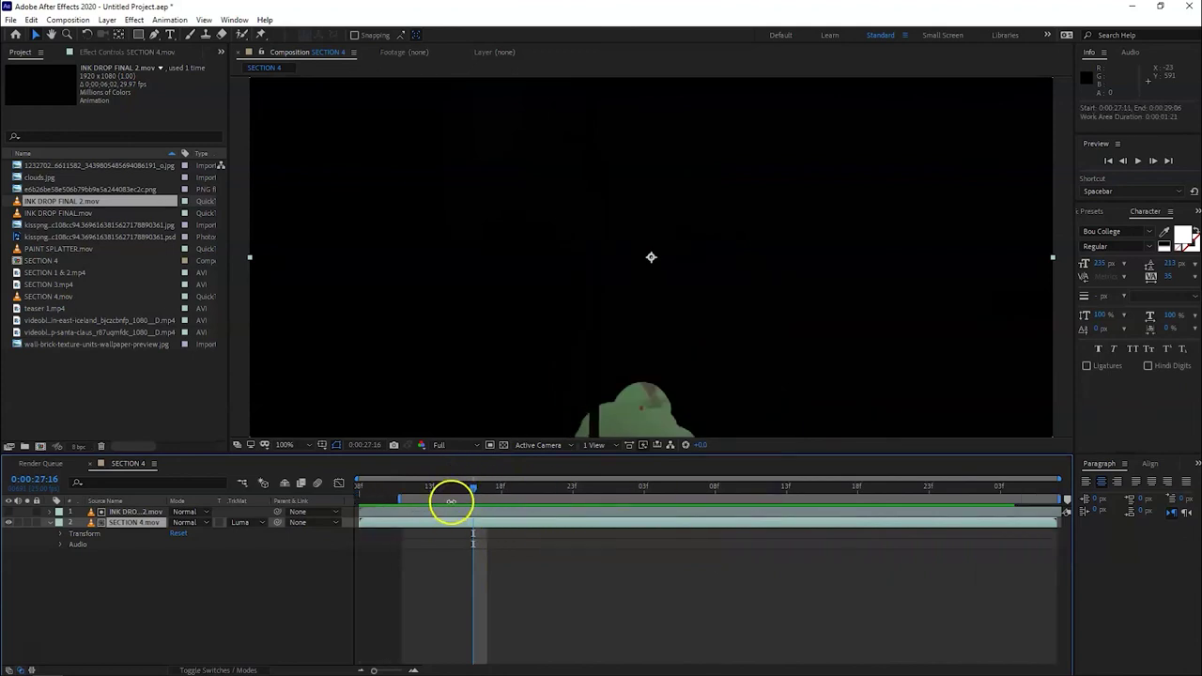
{"action": "left_click_drag", "start_coordinate": [450, 501], "coordinate": [328, 507]}
{"action": "left_click_drag", "start_coordinate": [571, 493], "coordinate": [742, 489]}
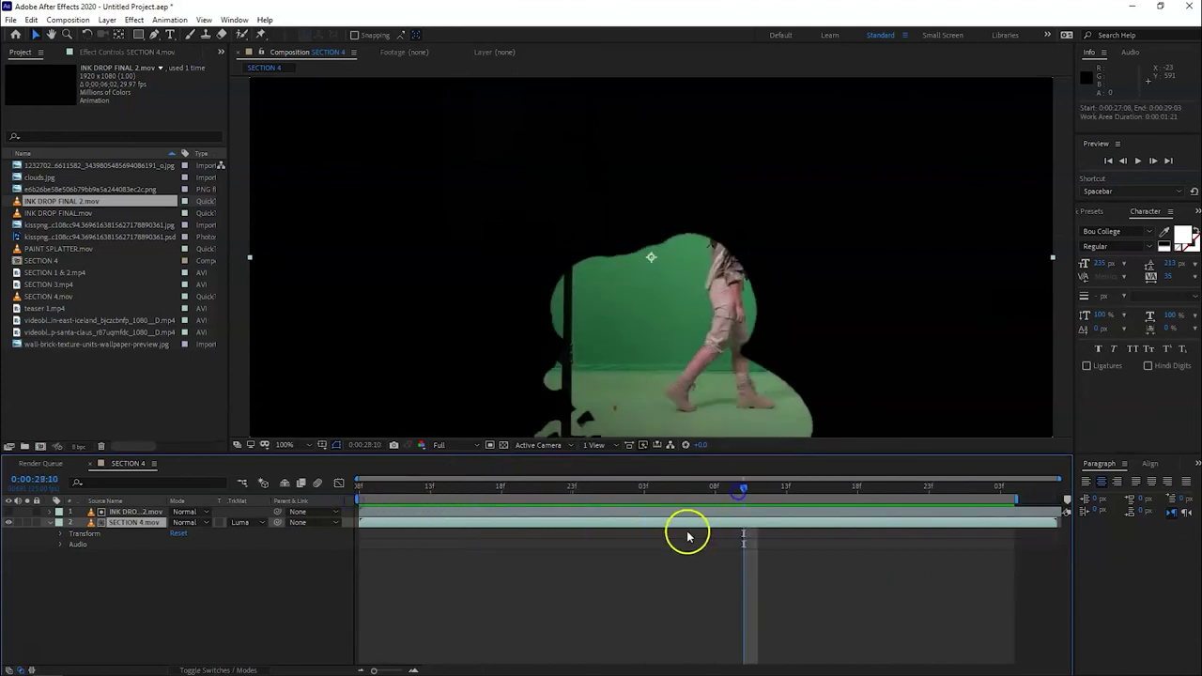
Step: Scale the INK DROP FINAL 2.mov matte to about 113% and move it higher in the frame
{"action": "left_click", "coordinate": [636, 509]}
{"action": "key", "text": "s"}
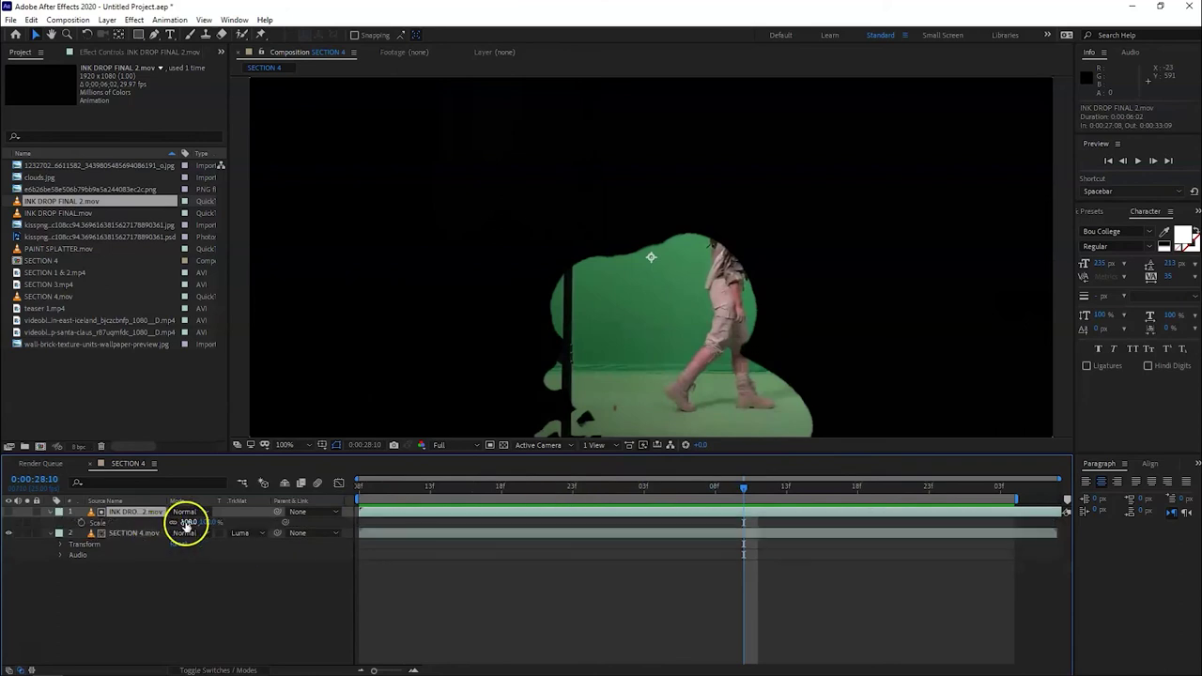
{"action": "left_click_drag", "start_coordinate": [189, 521], "coordinate": [191, 522]}
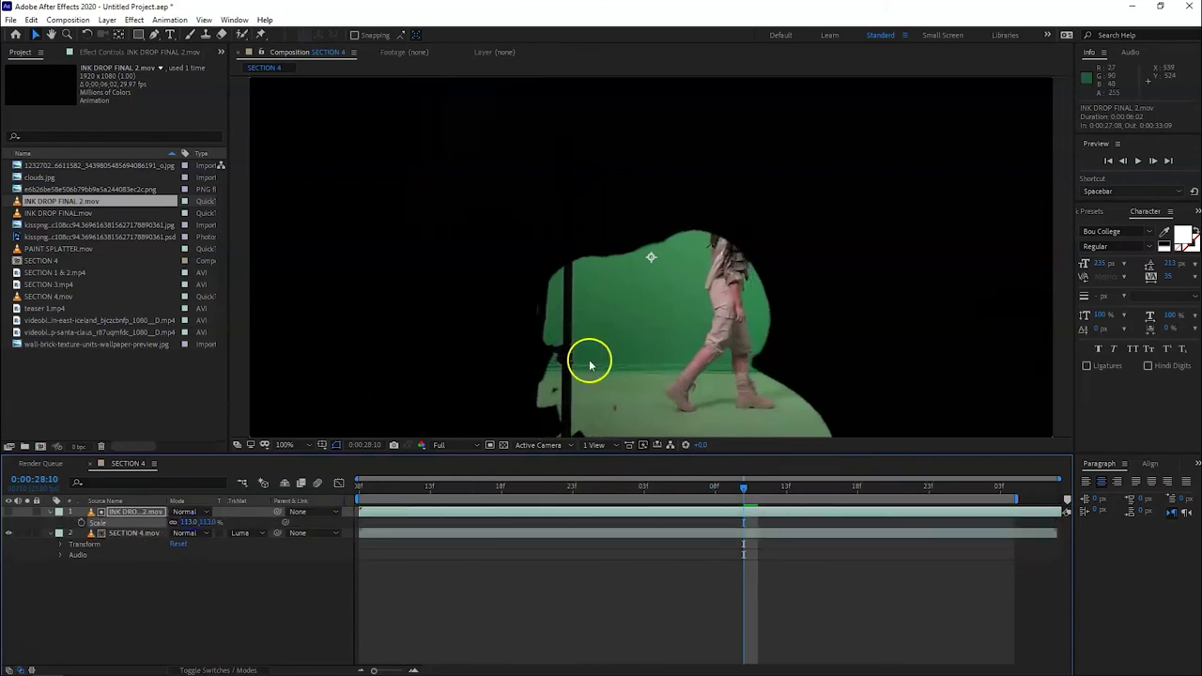
{"action": "left_click_drag", "start_coordinate": [659, 355], "coordinate": [660, 247]}
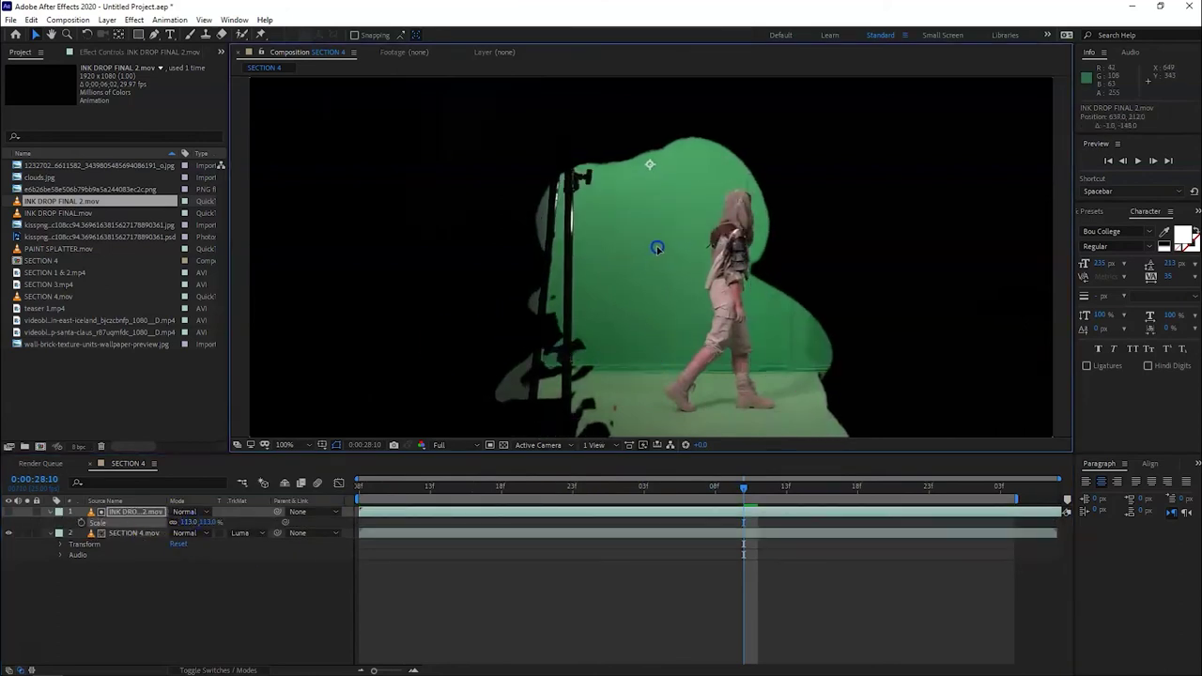
Step: At a later frame, shift SECTION 4.mov left inside the ink-drop matte
{"action": "mouse_move", "coordinate": [657, 479]}
{"action": "left_mouse_down"}
{"action": "mouse_move", "coordinate": [878, 464]}
{"action": "mouse_move", "coordinate": [736, 460]}
{"action": "mouse_move", "coordinate": [766, 462]}
{"action": "left_mouse_up"}
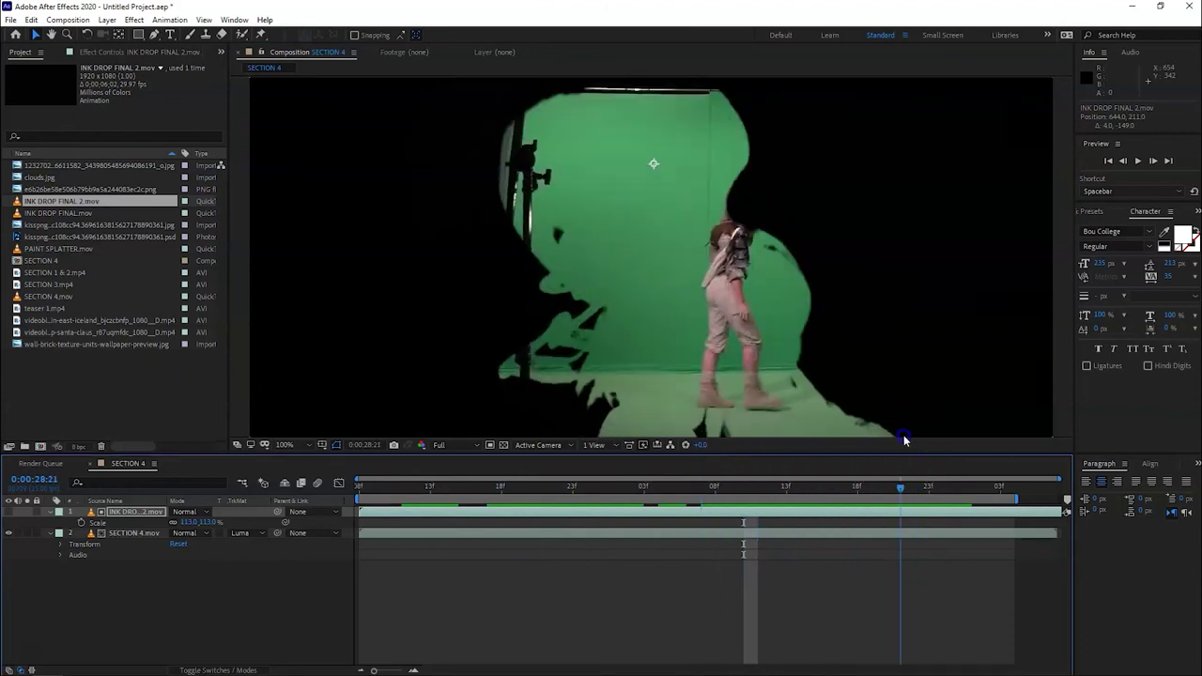
{"action": "left_click", "coordinate": [543, 536]}
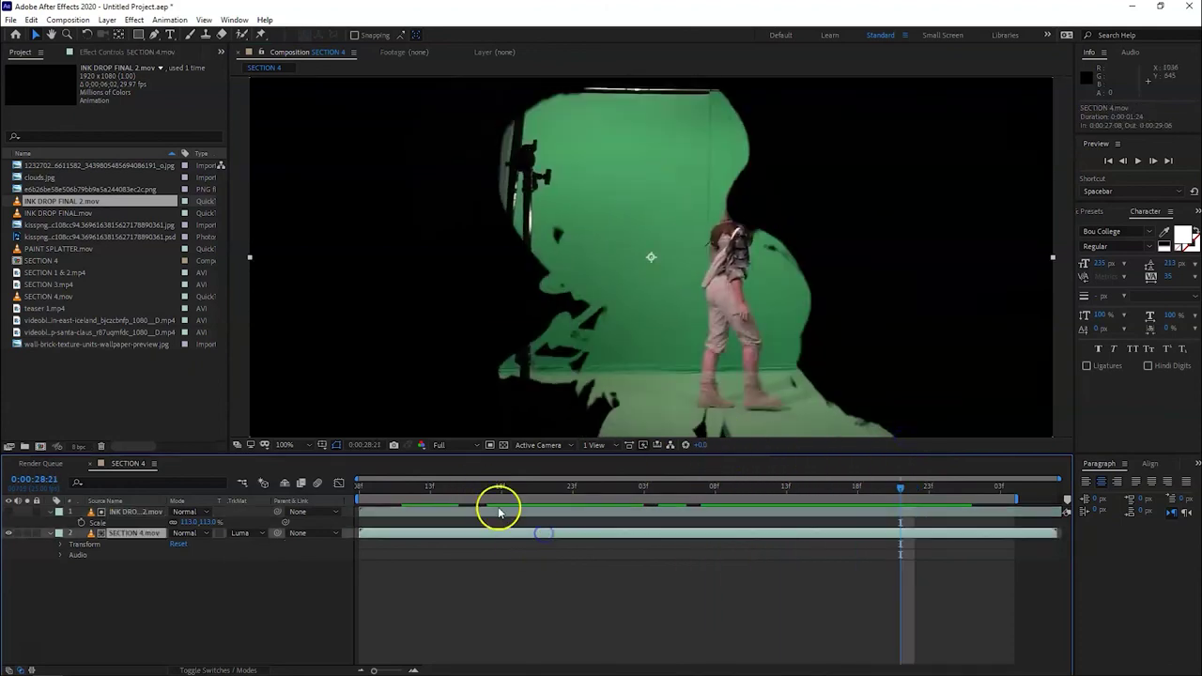
{"action": "left_click_drag", "start_coordinate": [671, 397], "coordinate": [613, 394]}
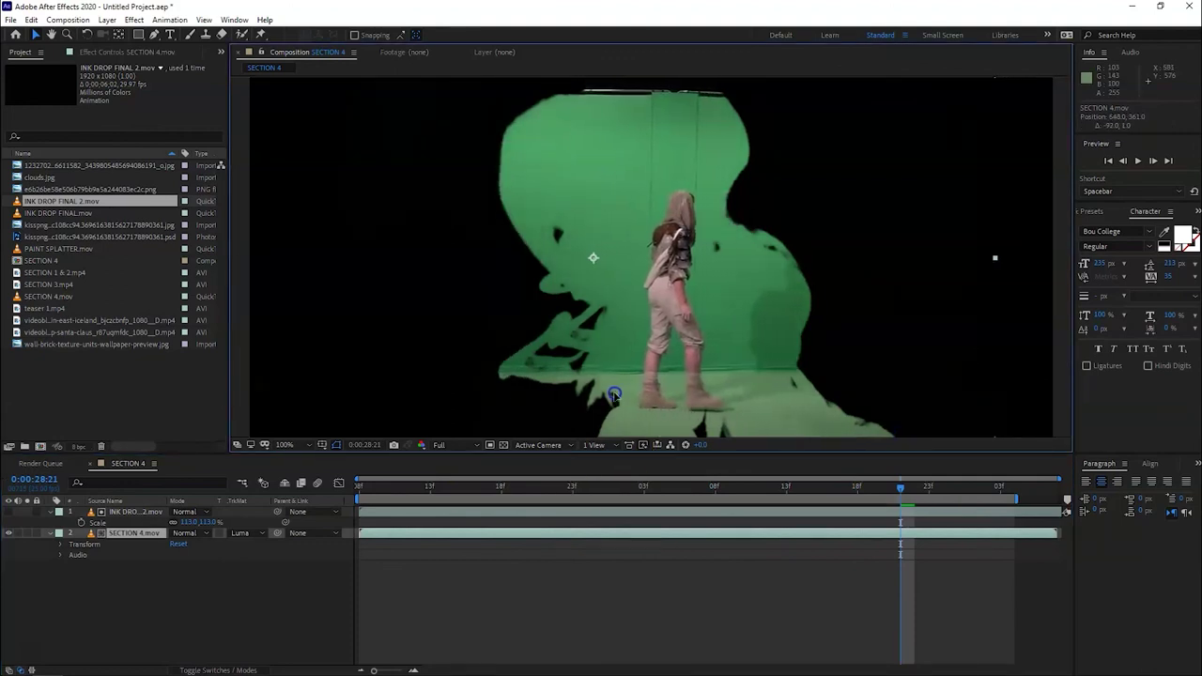
Step: Turn on the transparency grid and replay the ink-drop reveal from around 28:12
{"action": "key", "text": "space"}
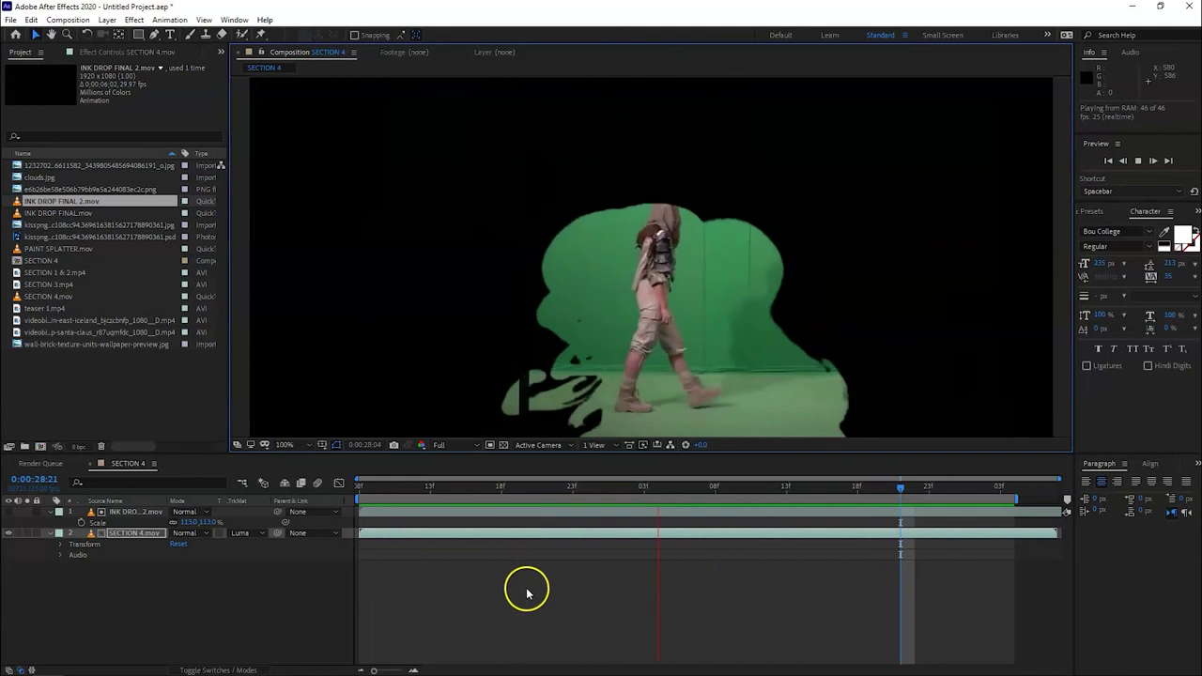
{"action": "key", "text": "space"}
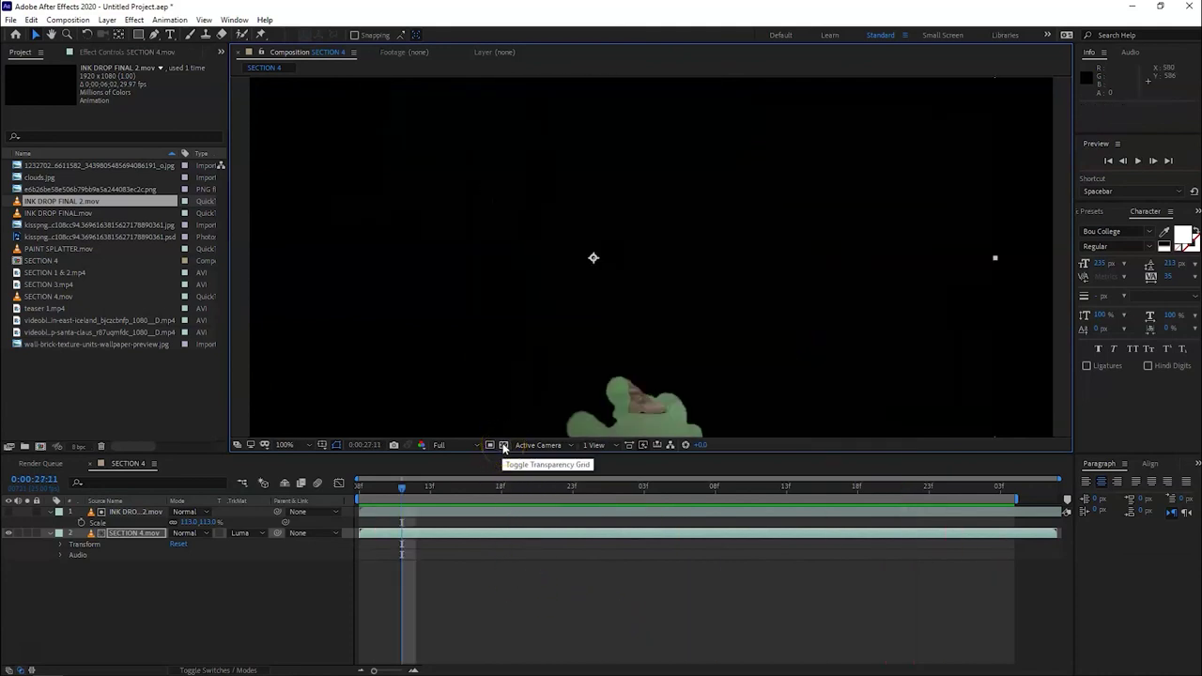
{"action": "left_click", "coordinate": [503, 447]}
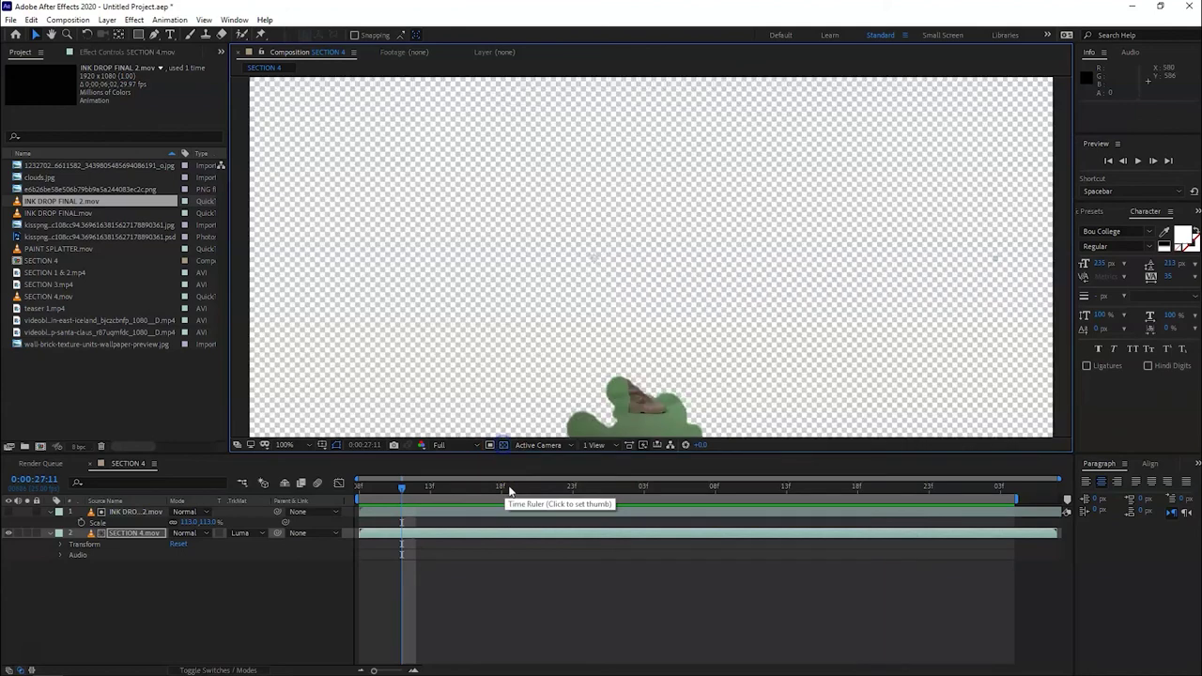
{"action": "left_click_drag", "start_coordinate": [402, 486], "coordinate": [896, 492]}
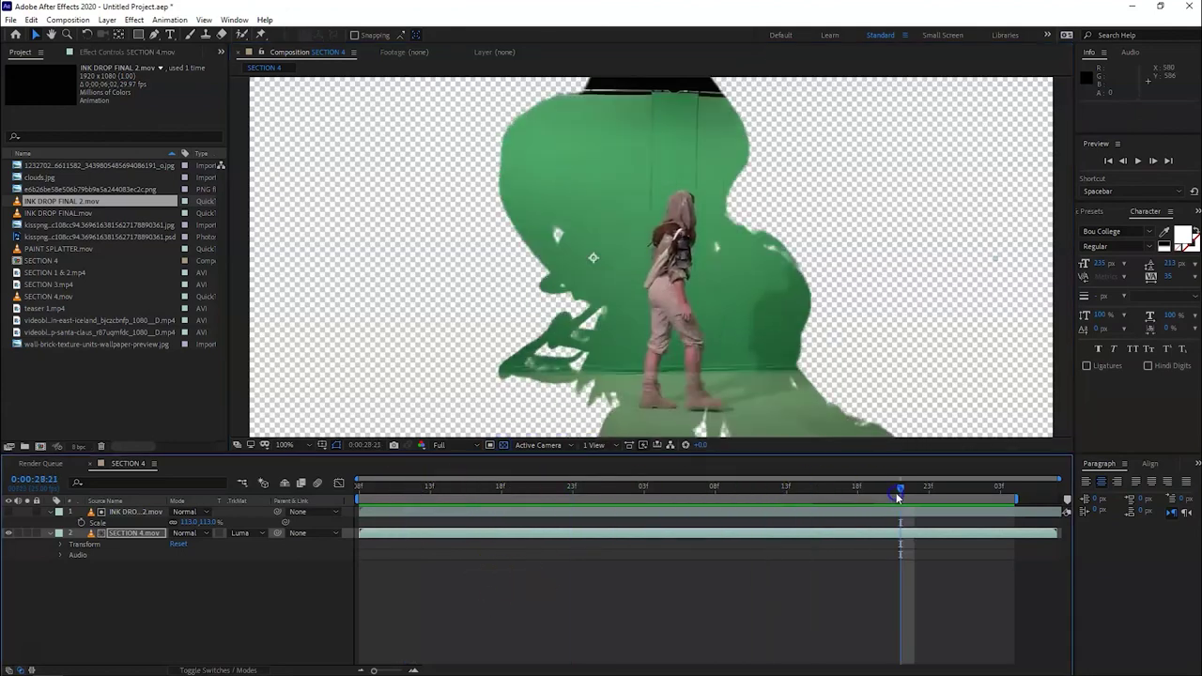
{"action": "key", "text": "space"}
{"action": "left_click", "coordinate": [799, 511]}
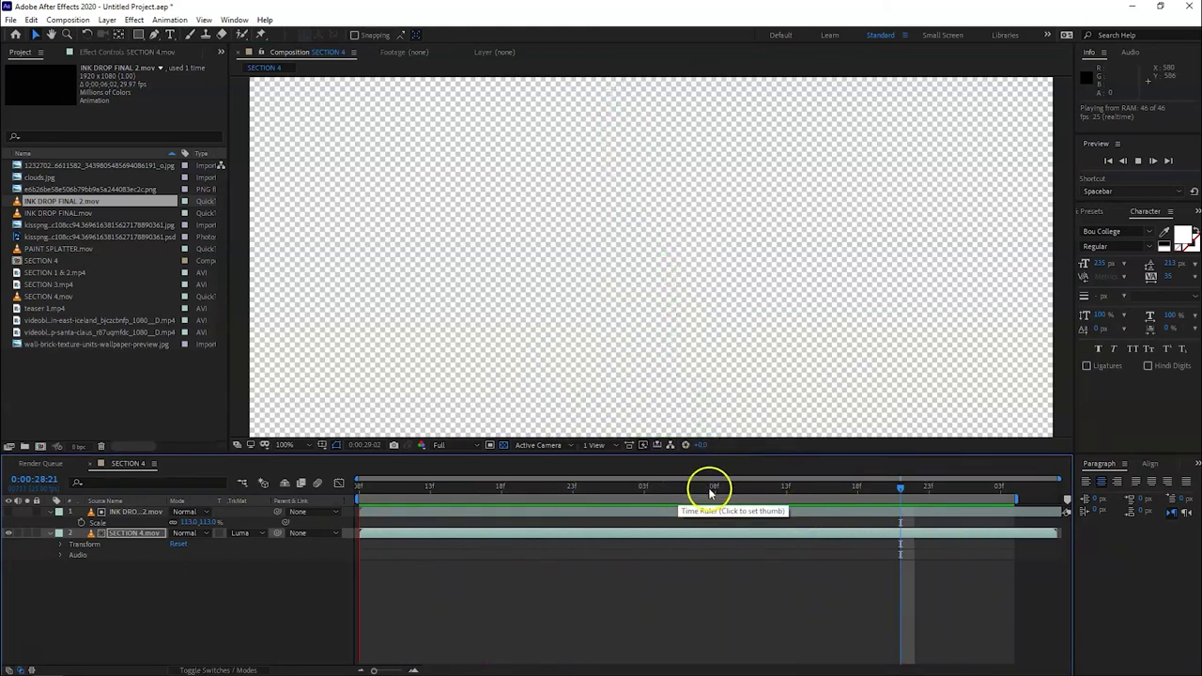
{"action": "key", "text": "space"}
Step: Add the wall-brick image below SECTION 4.mov, fit it to the frame, and play the composite
{"action": "left_click", "coordinate": [445, 568]}
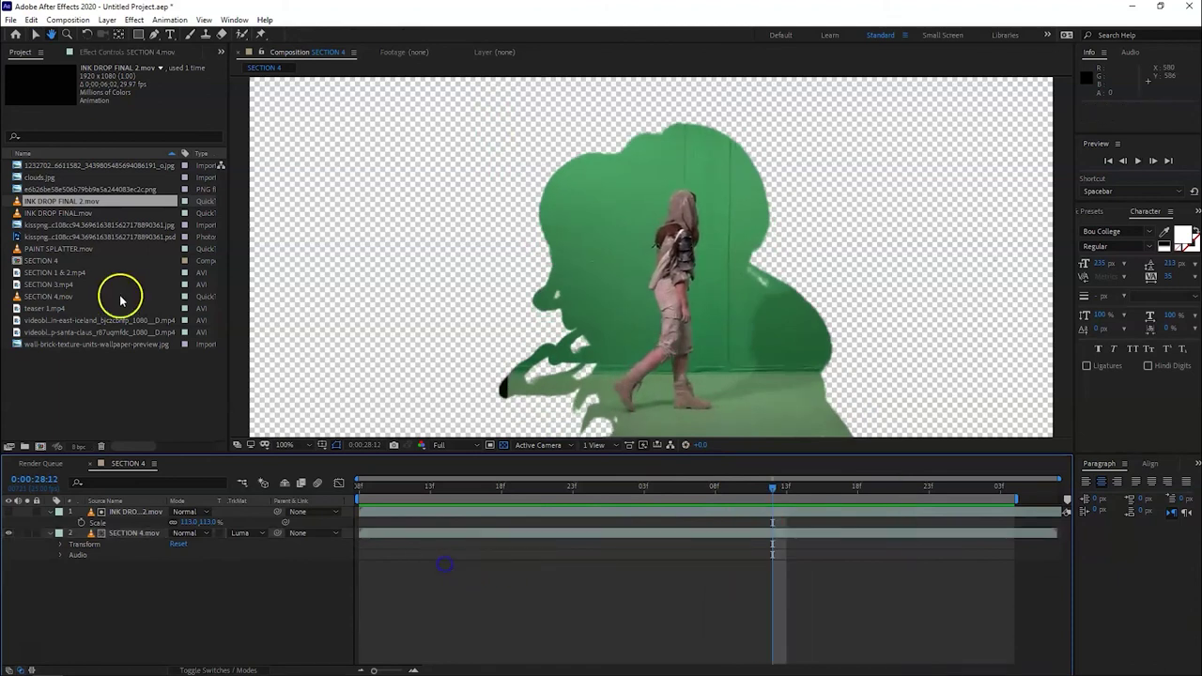
{"action": "left_click", "coordinate": [62, 333]}
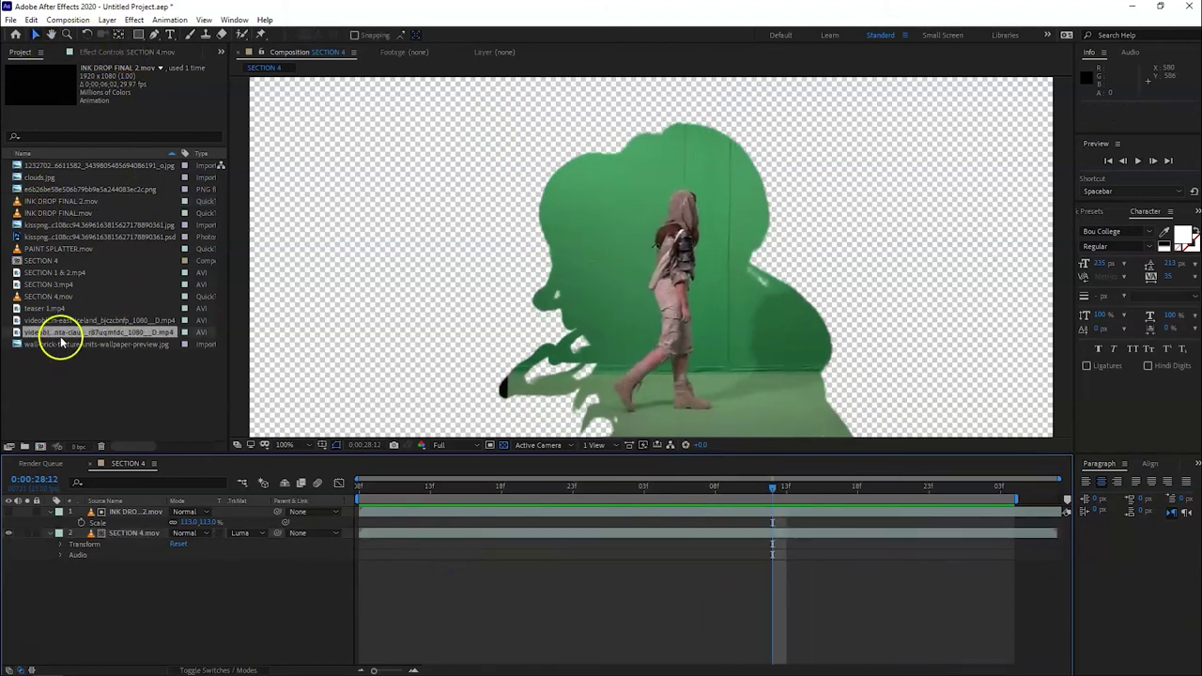
{"action": "left_click", "coordinate": [48, 346]}
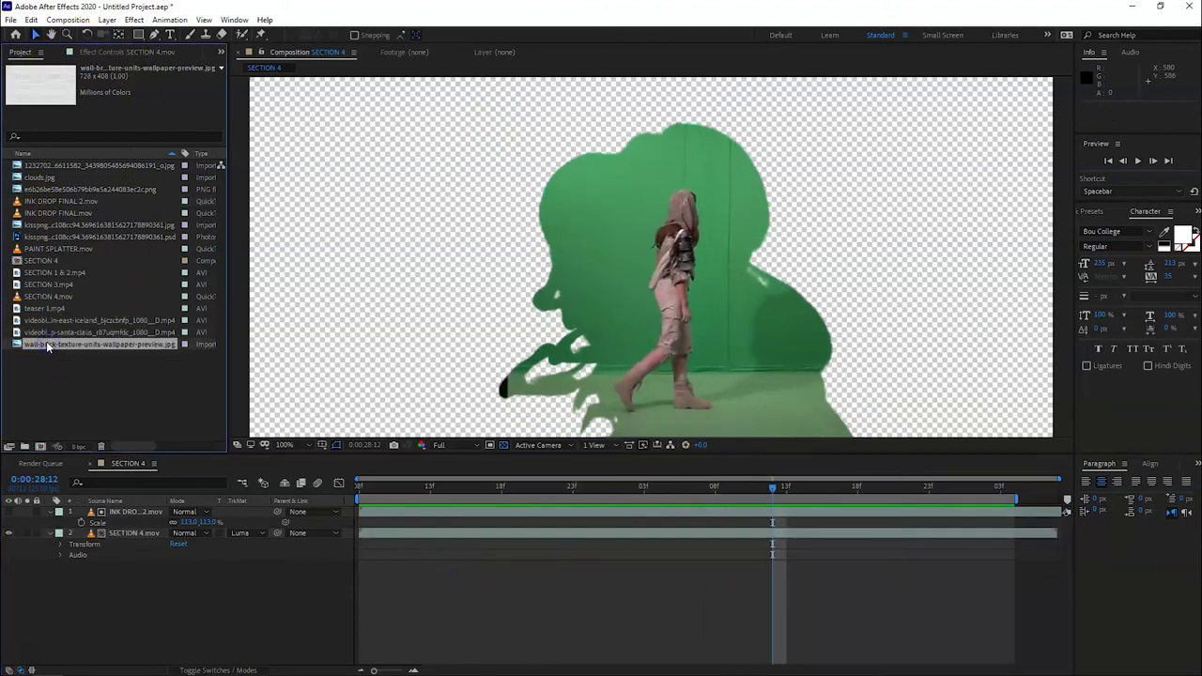
{"action": "left_click_drag", "start_coordinate": [49, 345], "coordinate": [122, 567]}
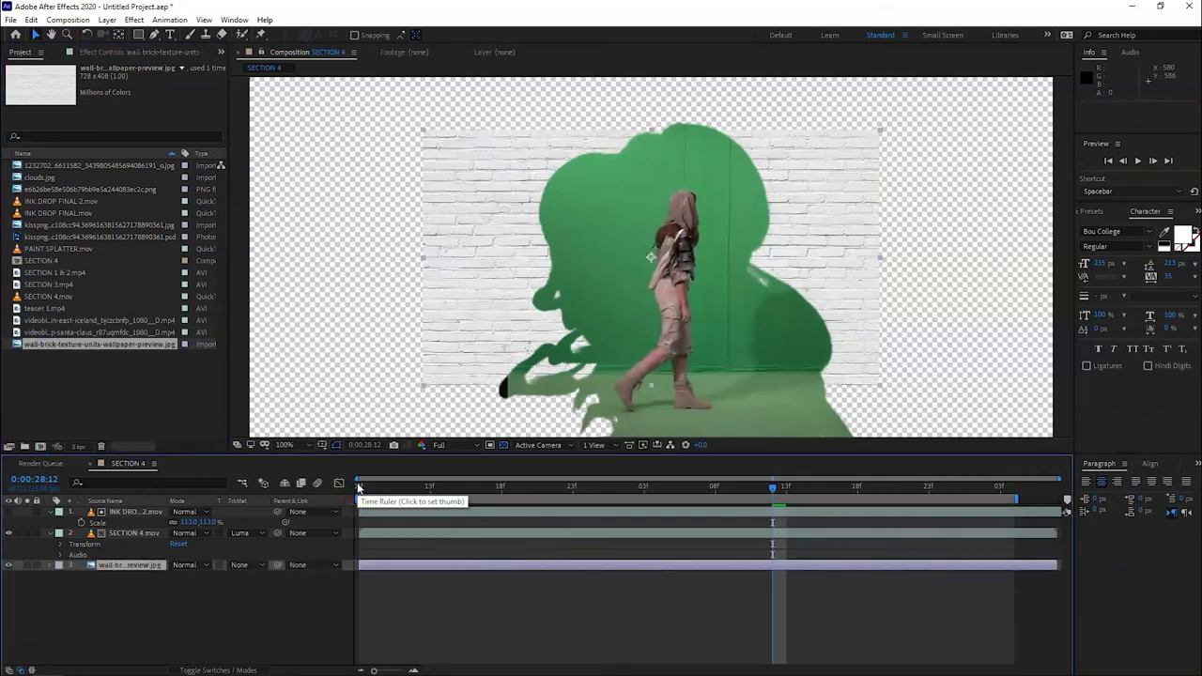
{"action": "key", "text": "ctrl+alt+f"}
{"action": "key", "text": "space"}
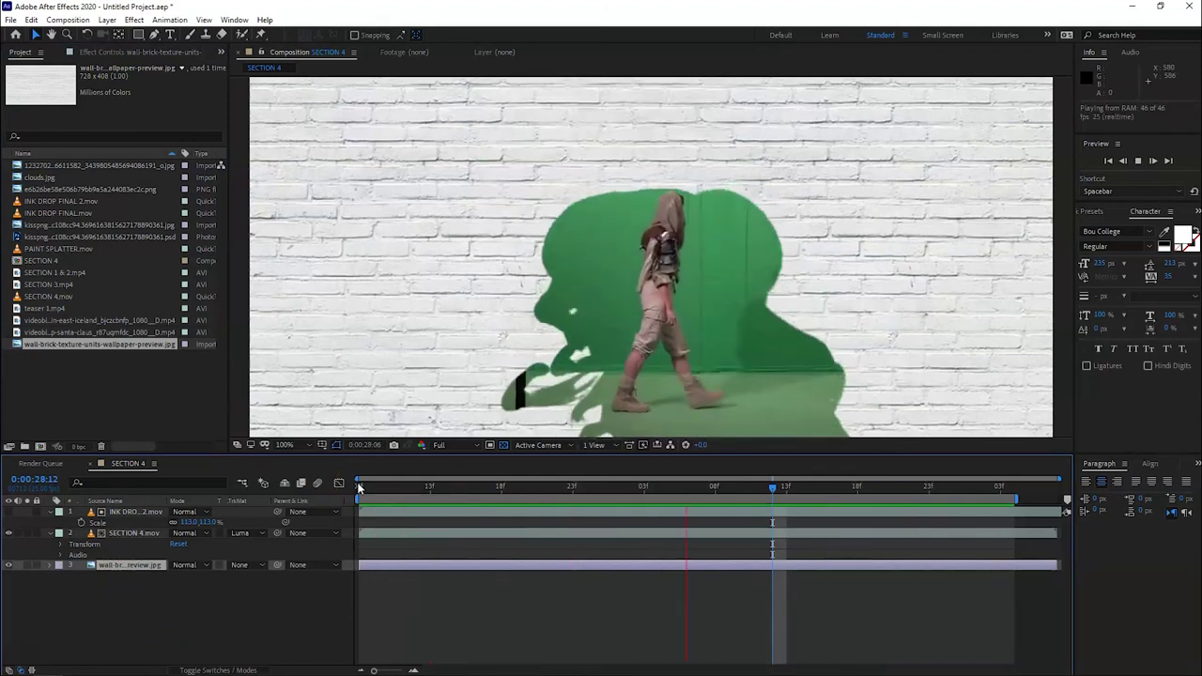
{"action": "left_click", "coordinate": [187, 466]}
Step: Delete the brick wall layer and set SECTION 4.mov's track matte to Luma Inverted Matte
{"action": "left_click", "coordinate": [109, 567]}
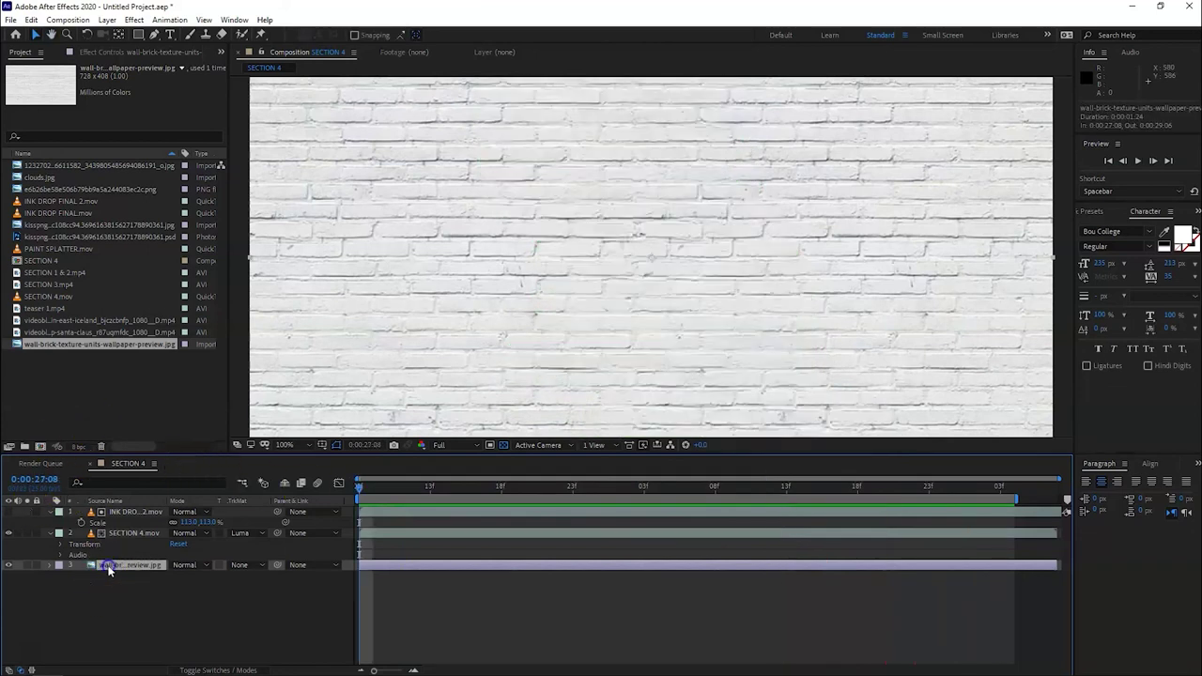
{"action": "key", "text": "Delete"}
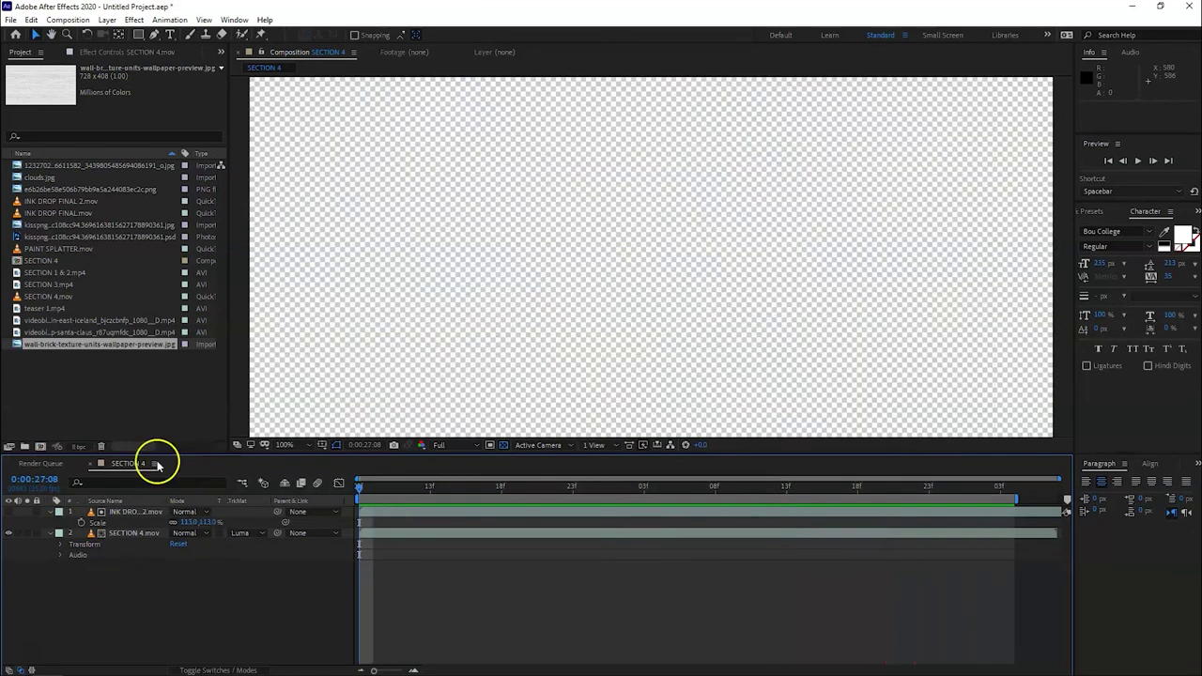
{"action": "left_click", "coordinate": [130, 513]}
{"action": "left_click", "coordinate": [132, 534]}
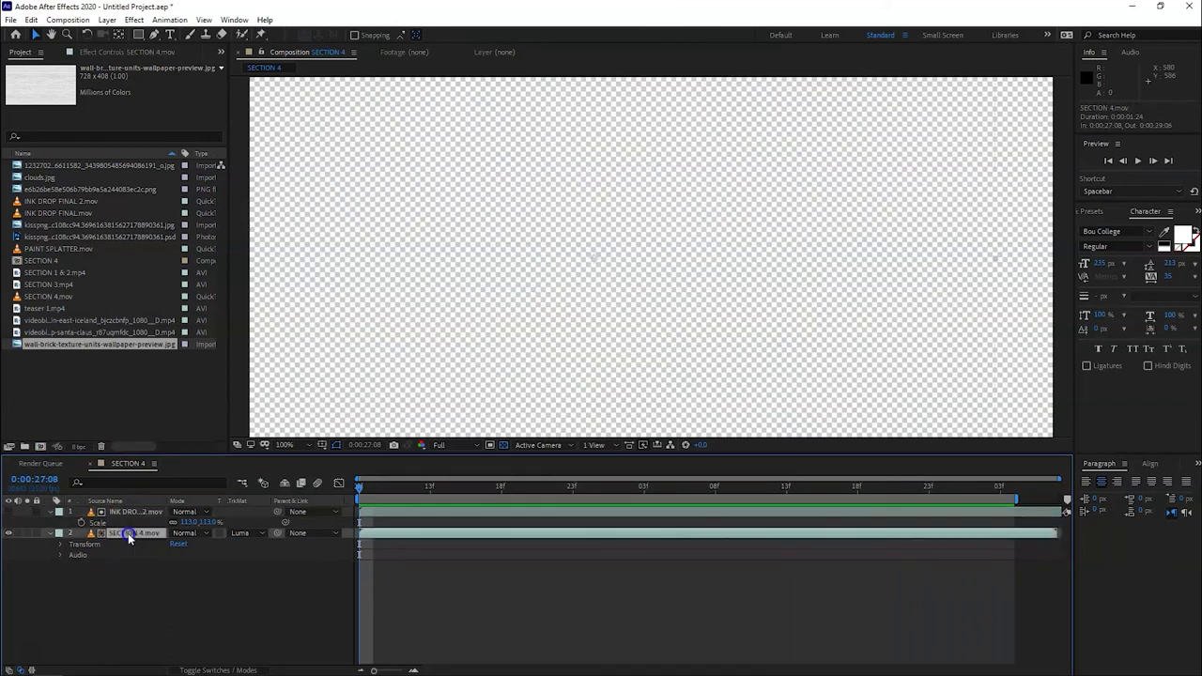
{"action": "key", "text": "space"}
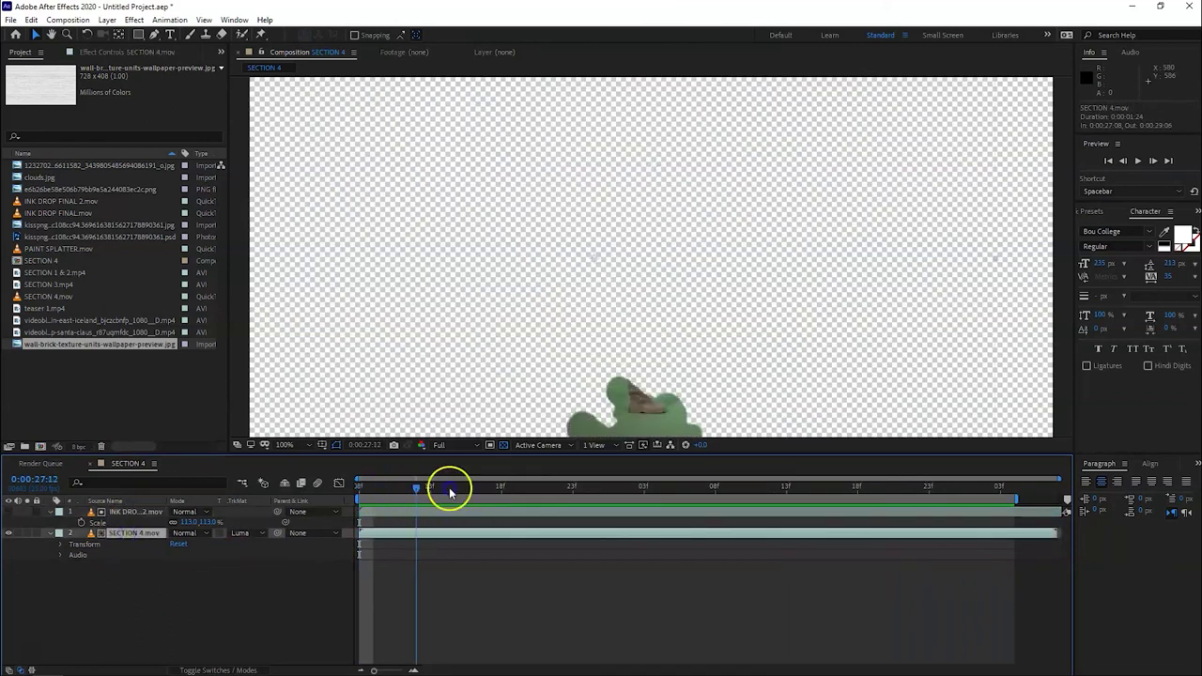
{"action": "left_click", "coordinate": [263, 536]}
{"action": "left_click", "coordinate": [277, 607]}
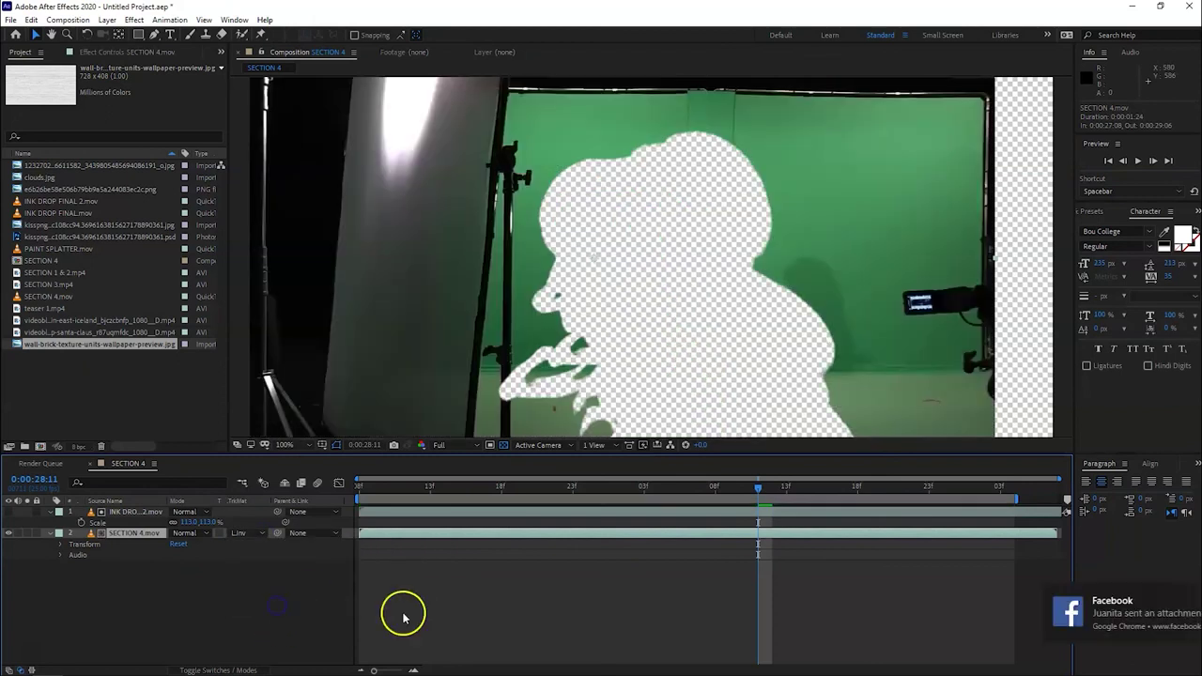
{"action": "mouse_move", "coordinate": [392, 490]}
{"action": "left_mouse_down"}
{"action": "mouse_move", "coordinate": [909, 464]}
{"action": "mouse_move", "coordinate": [541, 452]}
{"action": "mouse_move", "coordinate": [874, 424]}
{"action": "left_mouse_up"}
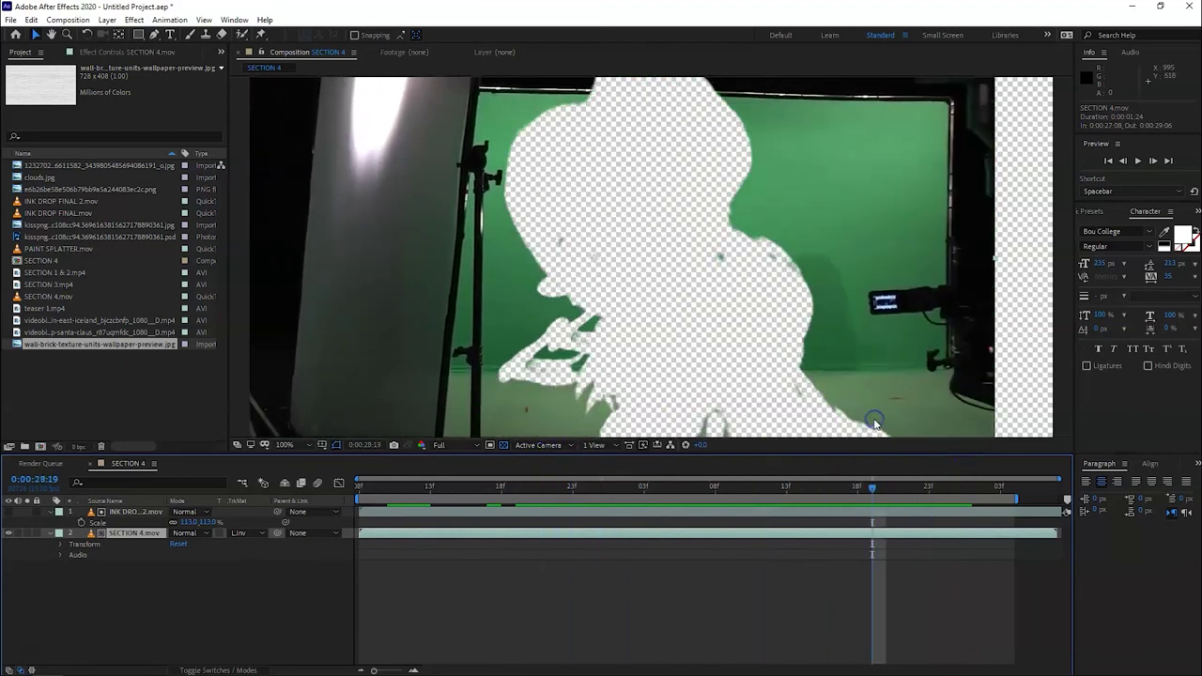
{"action": "left_click_drag", "start_coordinate": [432, 496], "coordinate": [744, 498]}
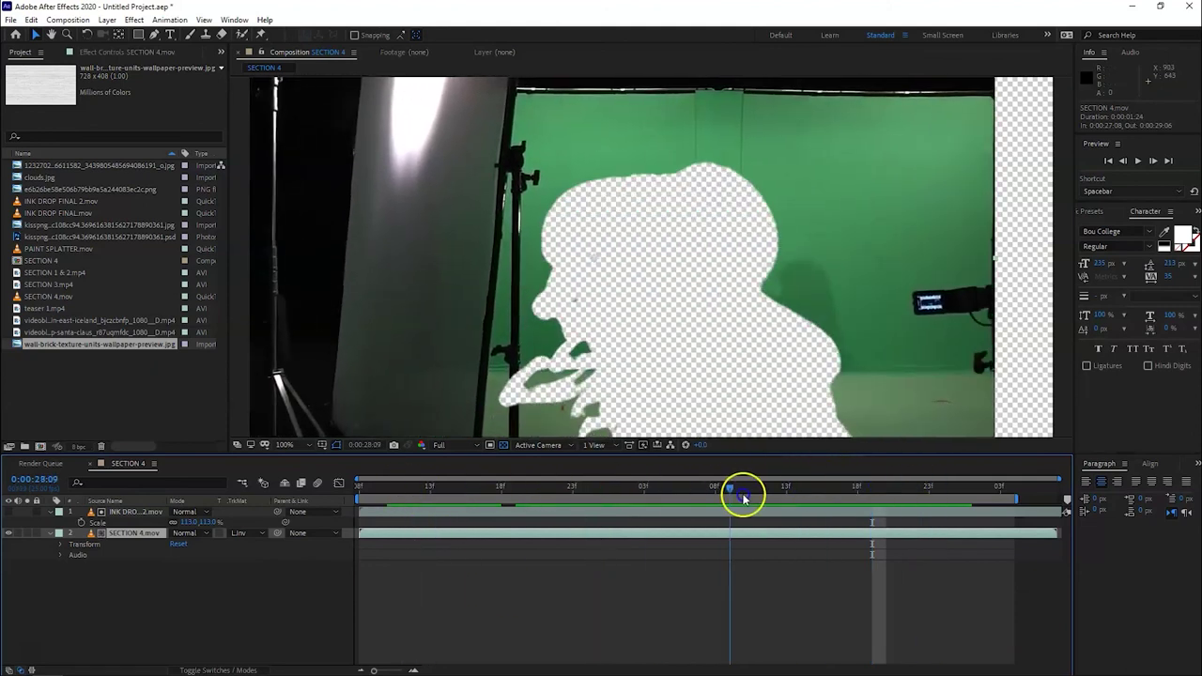
{"action": "left_click_drag", "start_coordinate": [744, 498], "coordinate": [800, 498]}
{"action": "left_click", "coordinate": [459, 592]}
{"action": "left_click", "coordinate": [399, 533]}
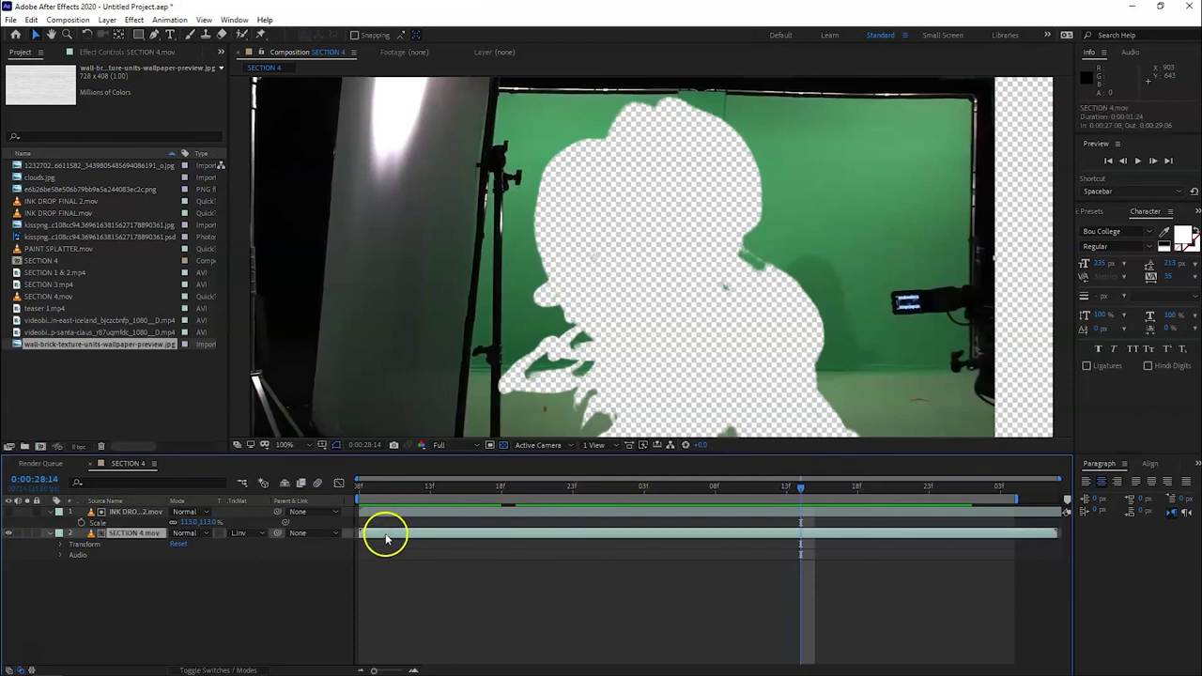
{"action": "left_click_drag", "start_coordinate": [375, 501], "coordinate": [558, 485]}
{"action": "left_click", "coordinate": [394, 535]}
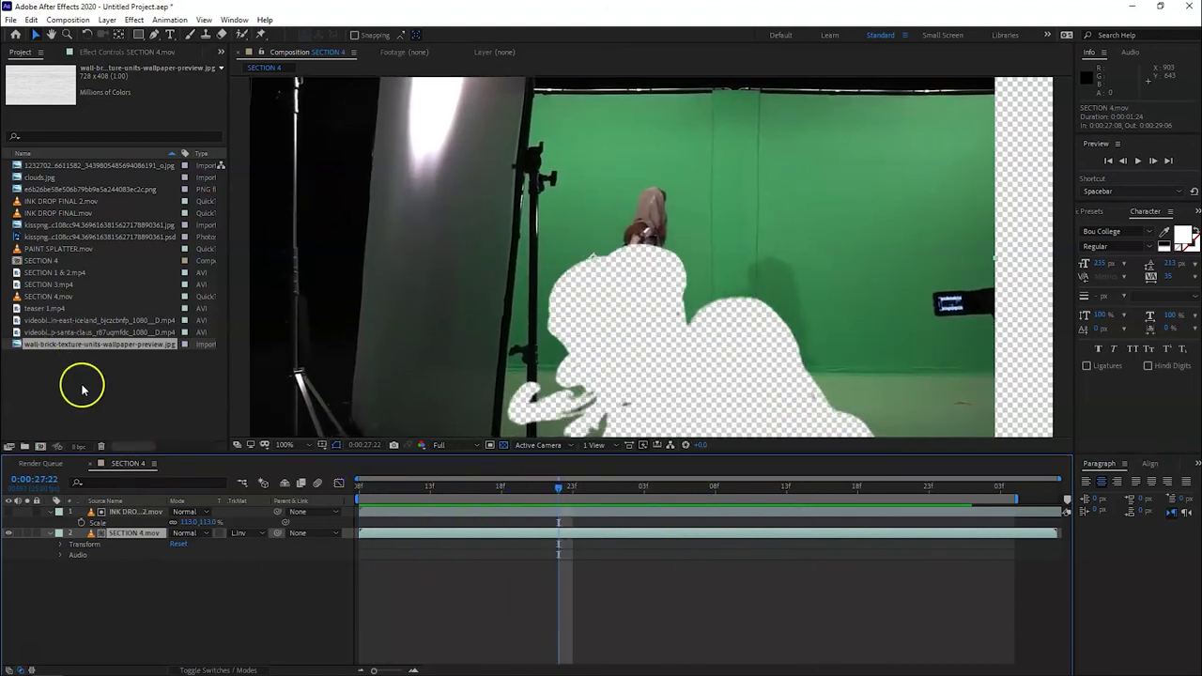
Step: Replace the SECTION 4.mov layer's source with clouds.jpg from the Project panel
{"action": "left_click", "coordinate": [38, 189]}
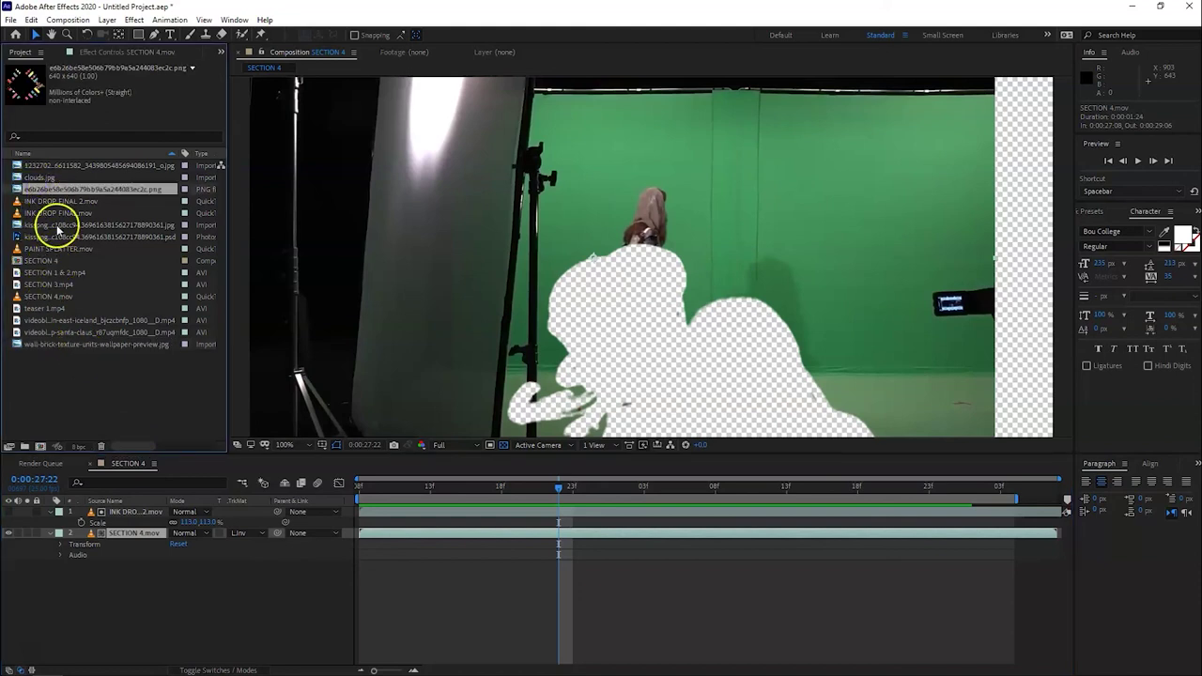
{"action": "left_click", "coordinate": [60, 166]}
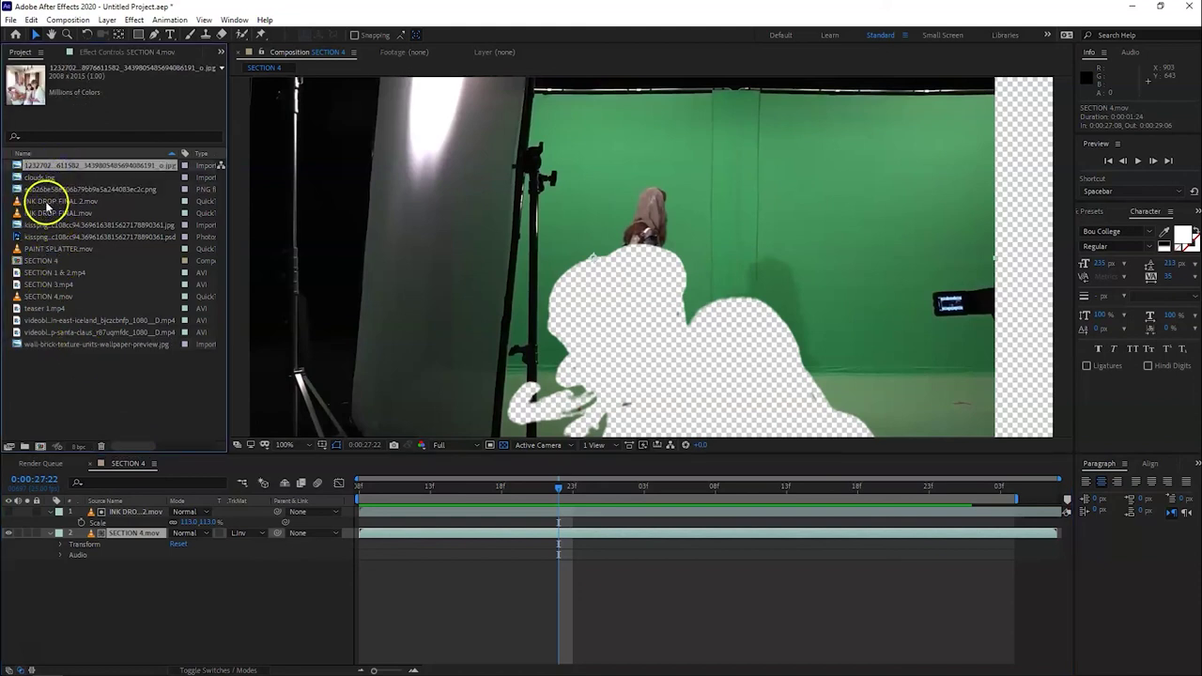
{"action": "left_click", "coordinate": [36, 177]}
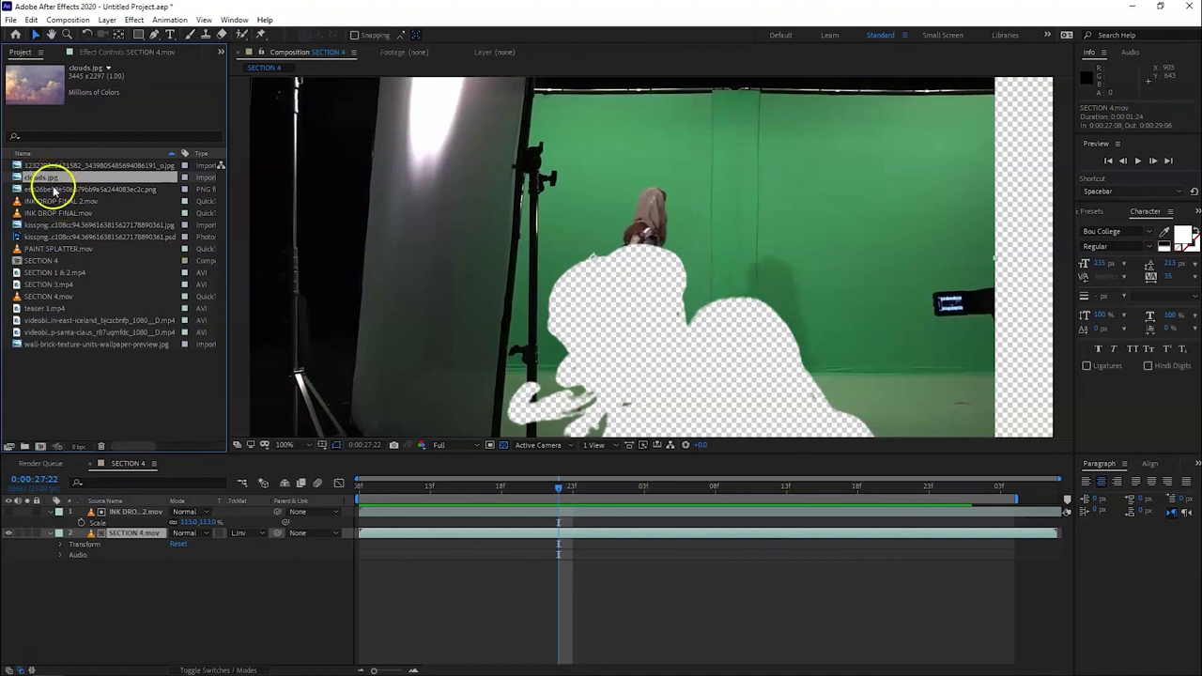
{"action": "left_click_drag", "start_coordinate": [44, 184], "coordinate": [133, 532]}
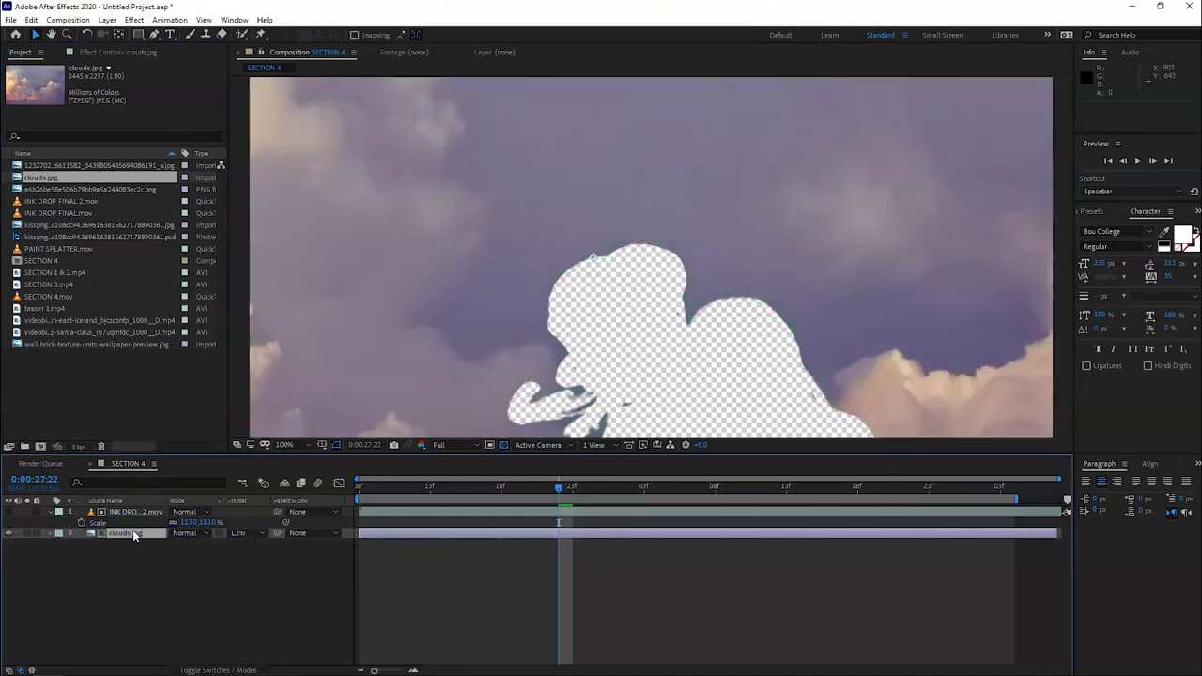
Step: Play the clouds composite and stop on the frame where the ink drop is largest
{"action": "key", "text": "space"}
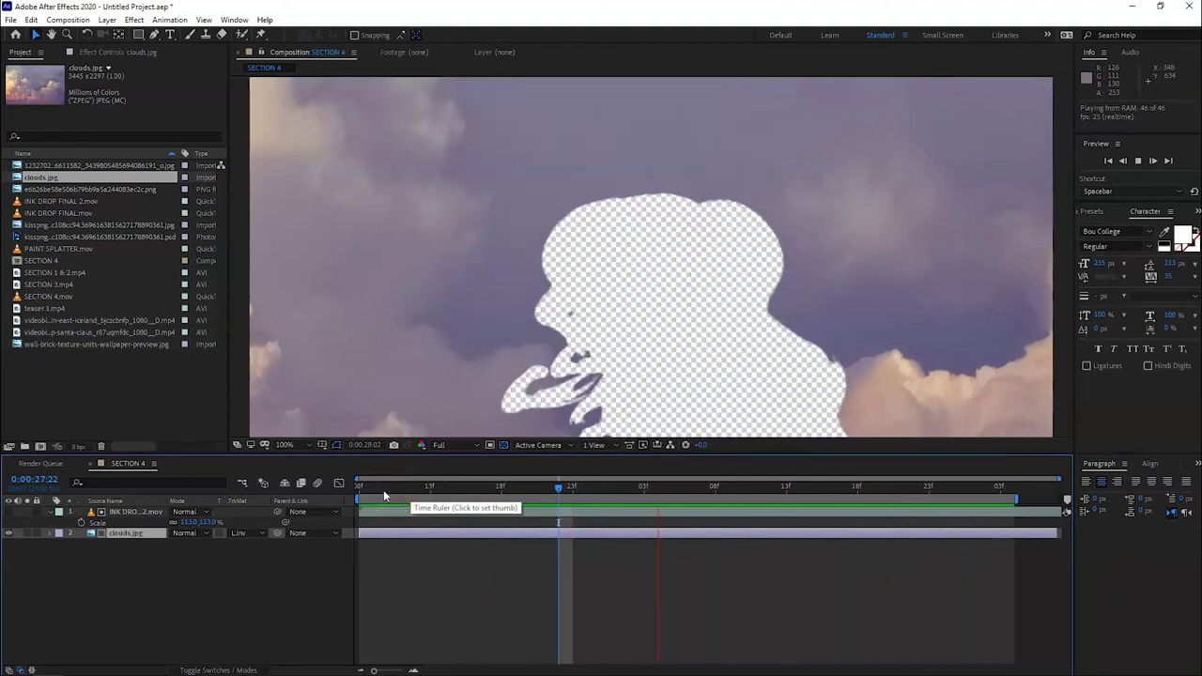
{"action": "left_click", "coordinate": [384, 489]}
{"action": "left_click_drag", "start_coordinate": [384, 490], "coordinate": [785, 502]}
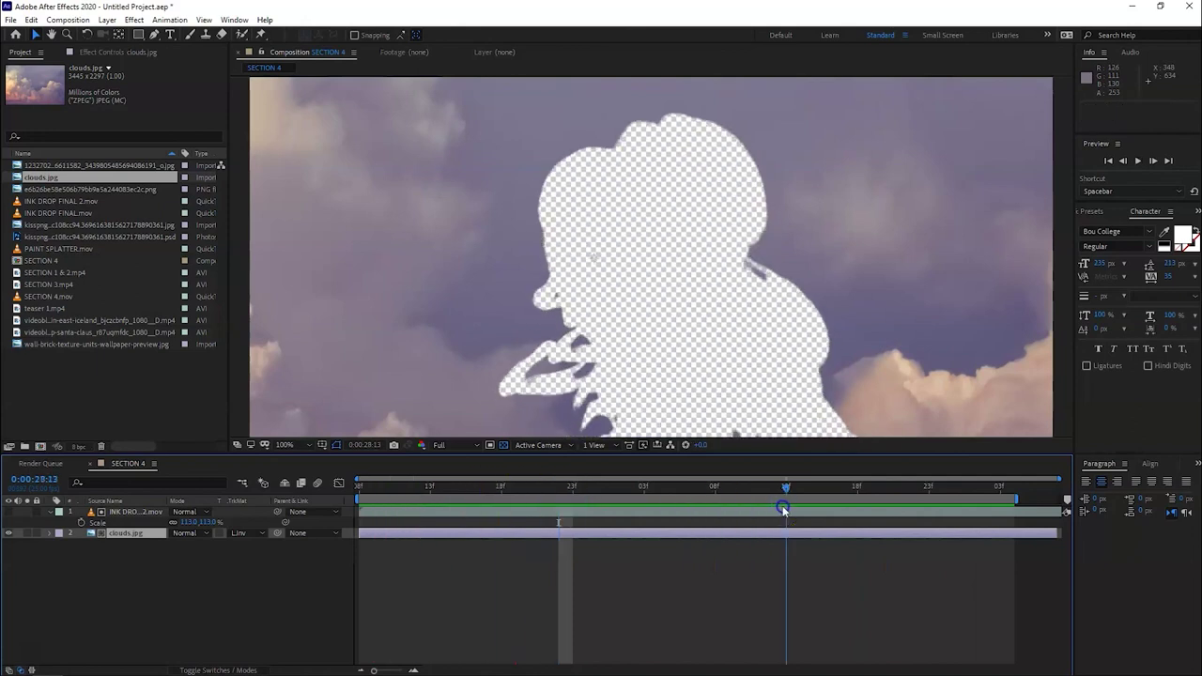
{"action": "left_click", "coordinate": [42, 345]}
Step: Add the Santa green-screen clip as the bottom layer and position it inside the ink-drop opening at 0:00:29:05
{"action": "left_click", "coordinate": [36, 333]}
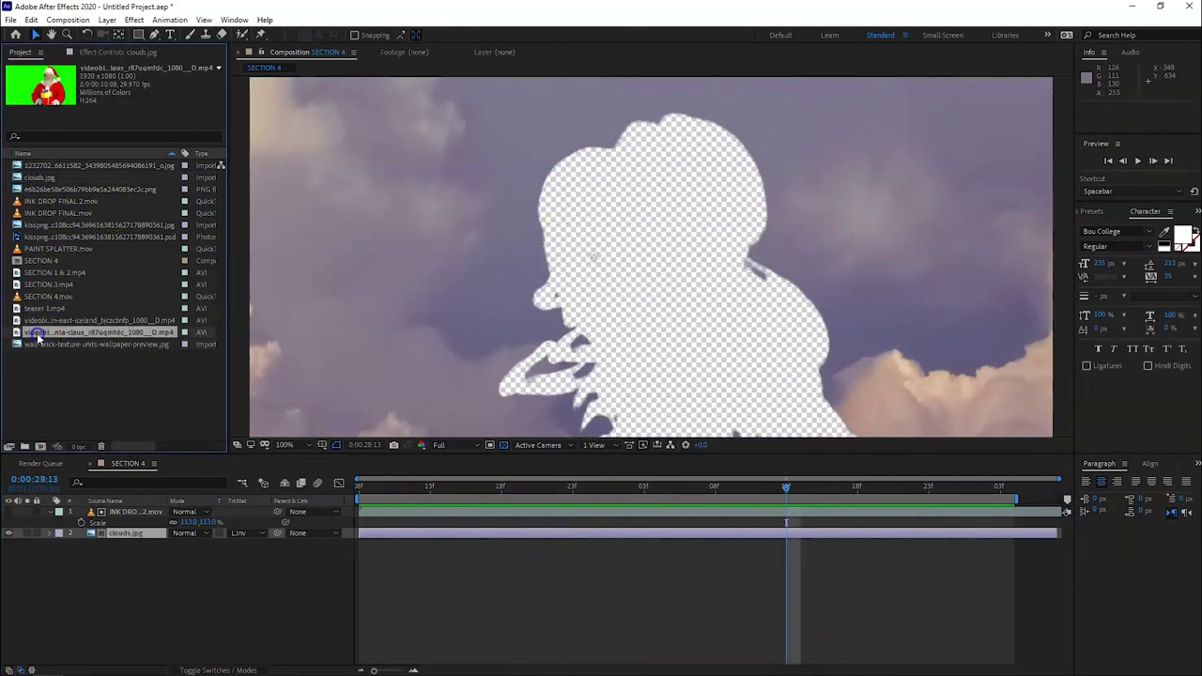
{"action": "left_click_drag", "start_coordinate": [38, 338], "coordinate": [366, 541]}
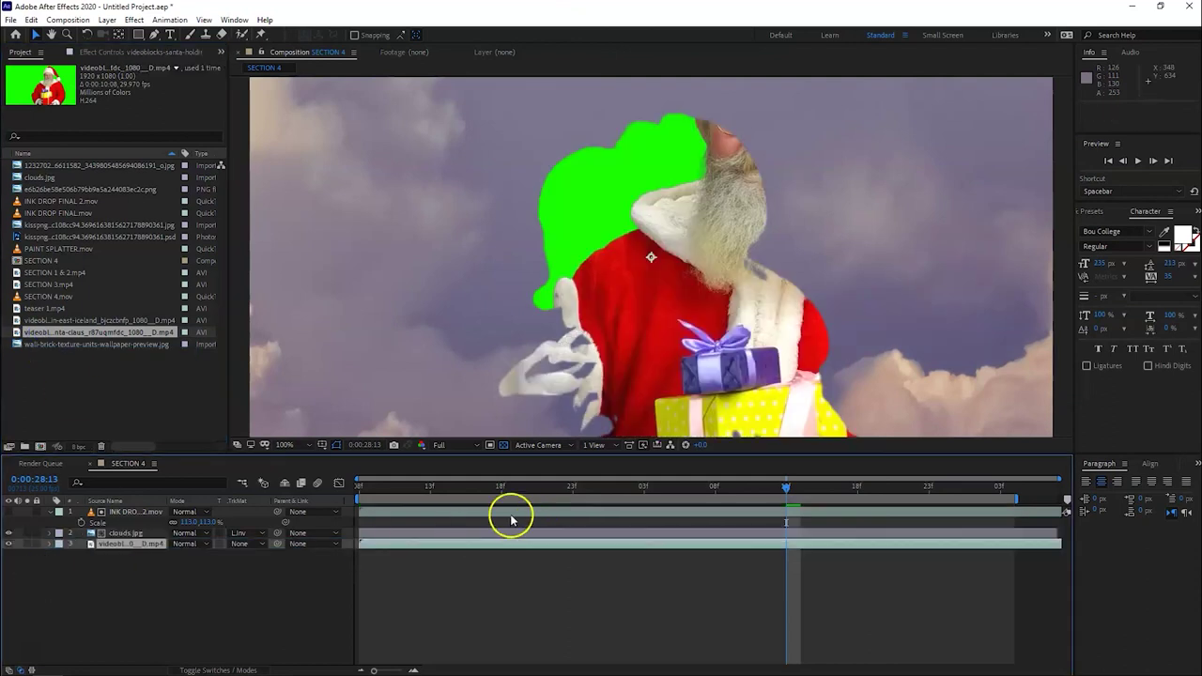
{"action": "left_click_drag", "start_coordinate": [464, 485], "coordinate": [1029, 485]}
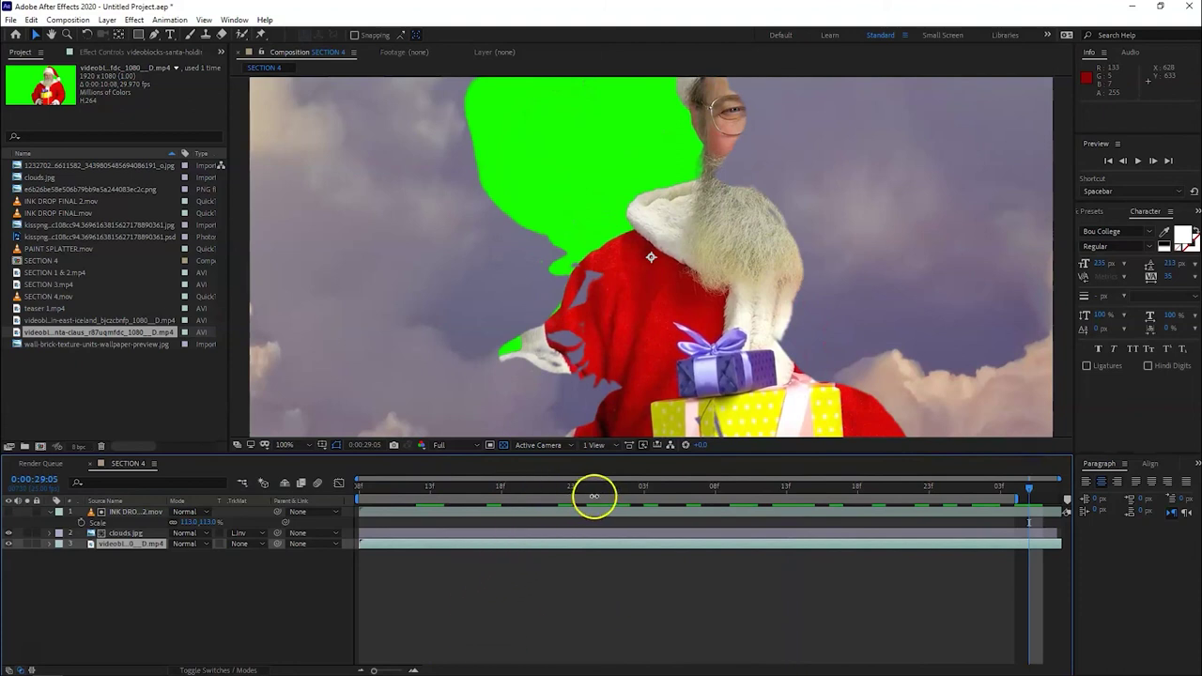
{"action": "left_click_drag", "start_coordinate": [688, 281], "coordinate": [570, 364]}
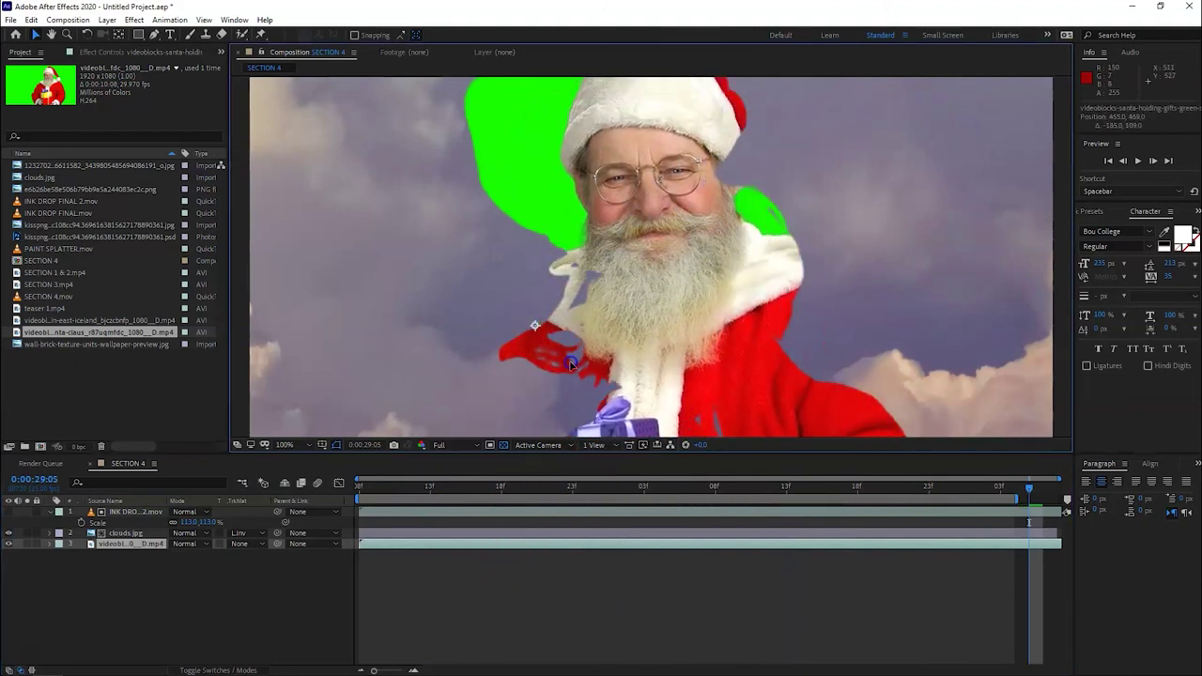
Step: Play back the Santa composite to check how it shows through the sky
{"action": "key", "text": "space"}
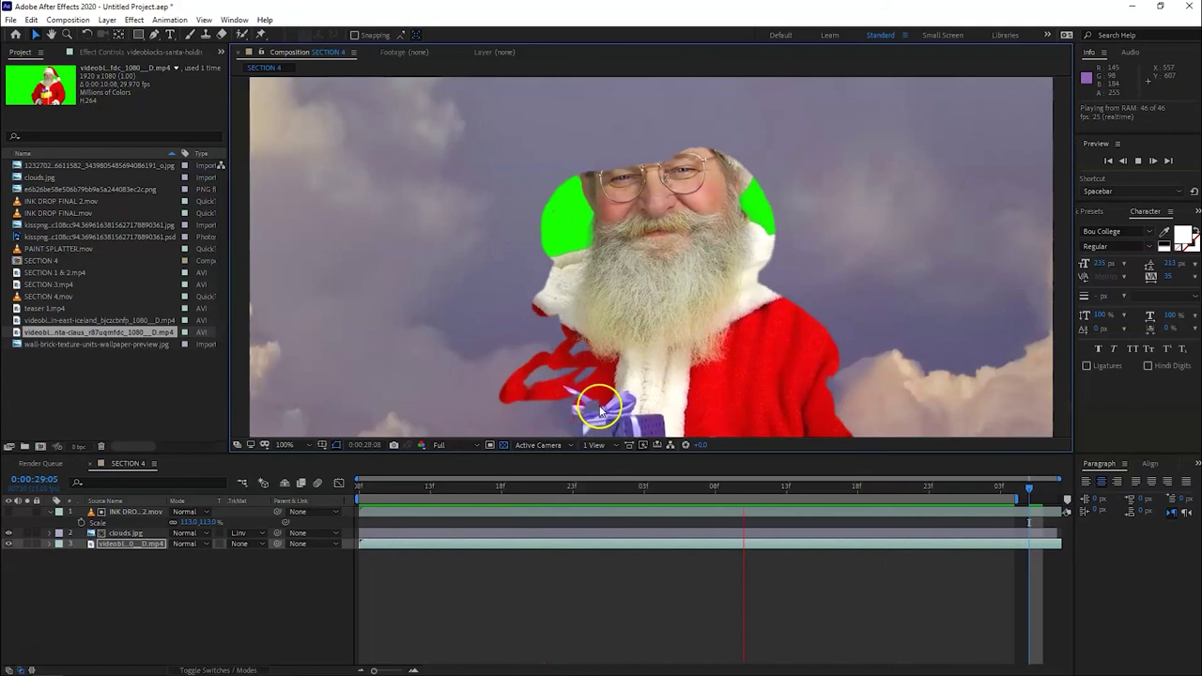
{"action": "left_click", "coordinate": [577, 410]}
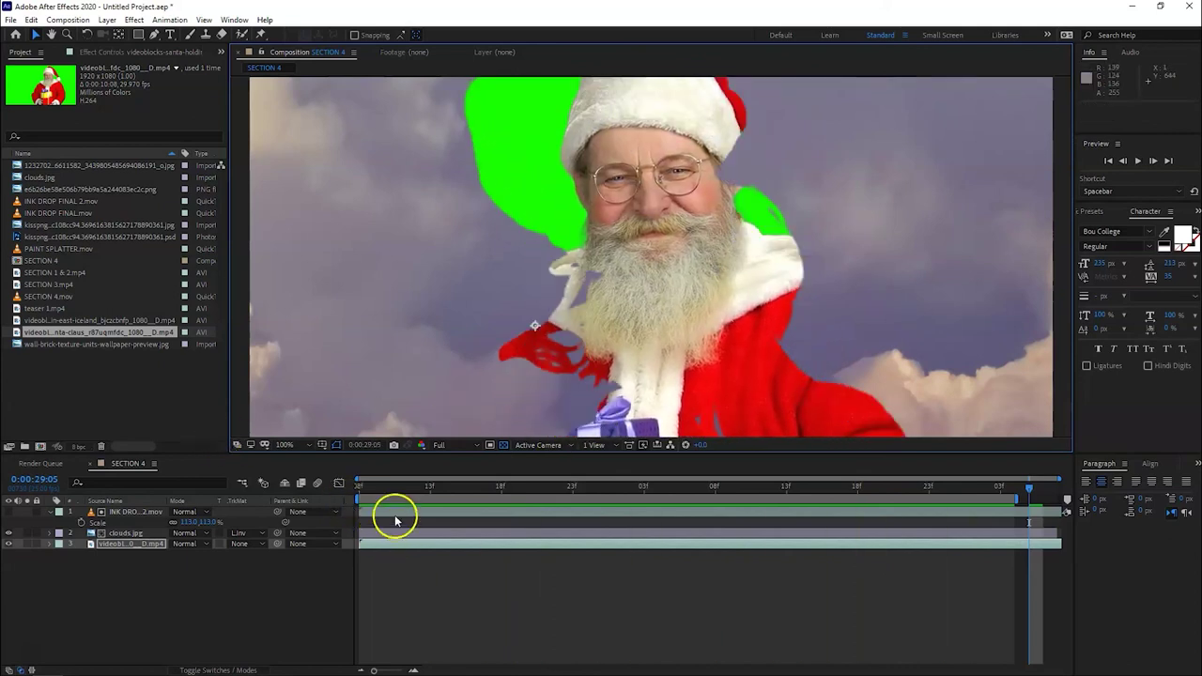
{"action": "left_click", "coordinate": [384, 509]}
Step: Scale INK DROP FINAL 2.mov to 154%, preview the reveal, then return to the composition start
{"action": "left_click_drag", "start_coordinate": [190, 521], "coordinate": [215, 523]}
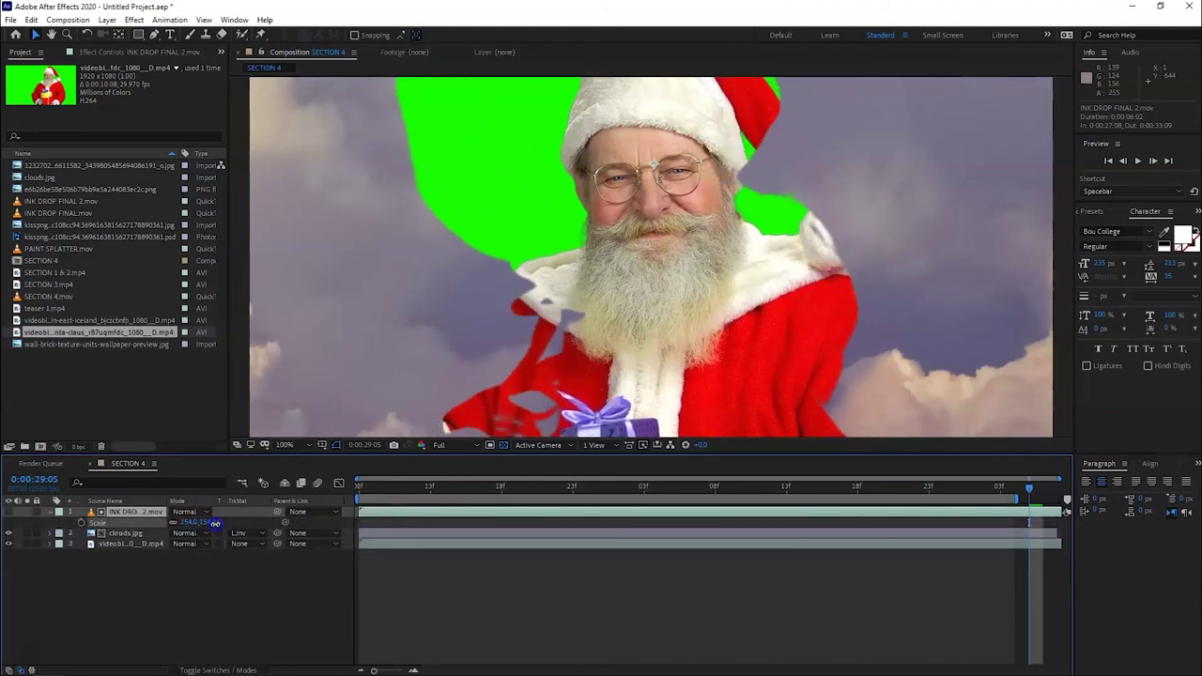
{"action": "left_click", "coordinate": [316, 551]}
{"action": "key", "text": "space"}
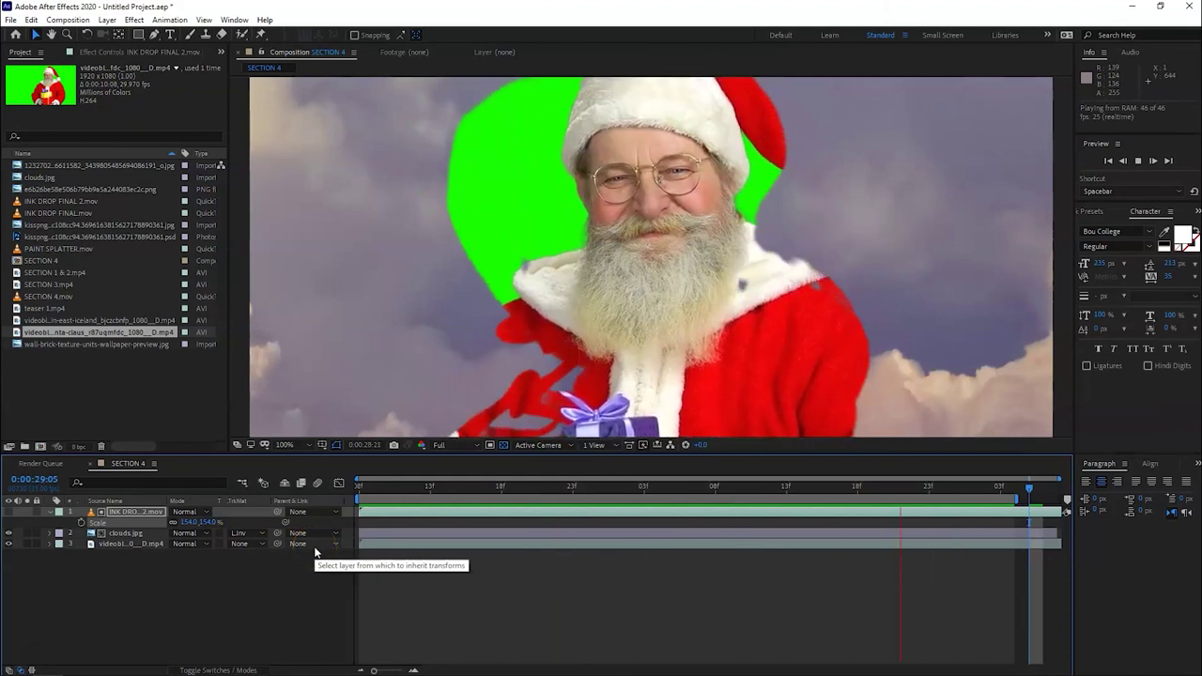
{"action": "left_click", "coordinate": [309, 595]}
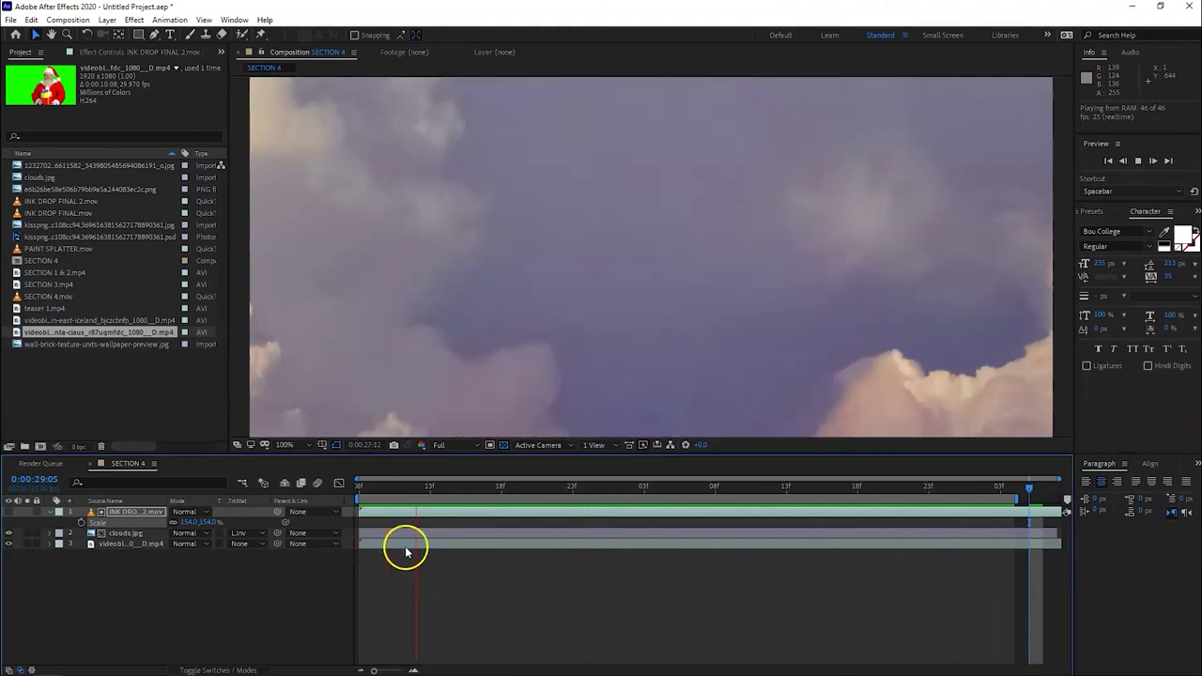
{"action": "key", "text": "space"}
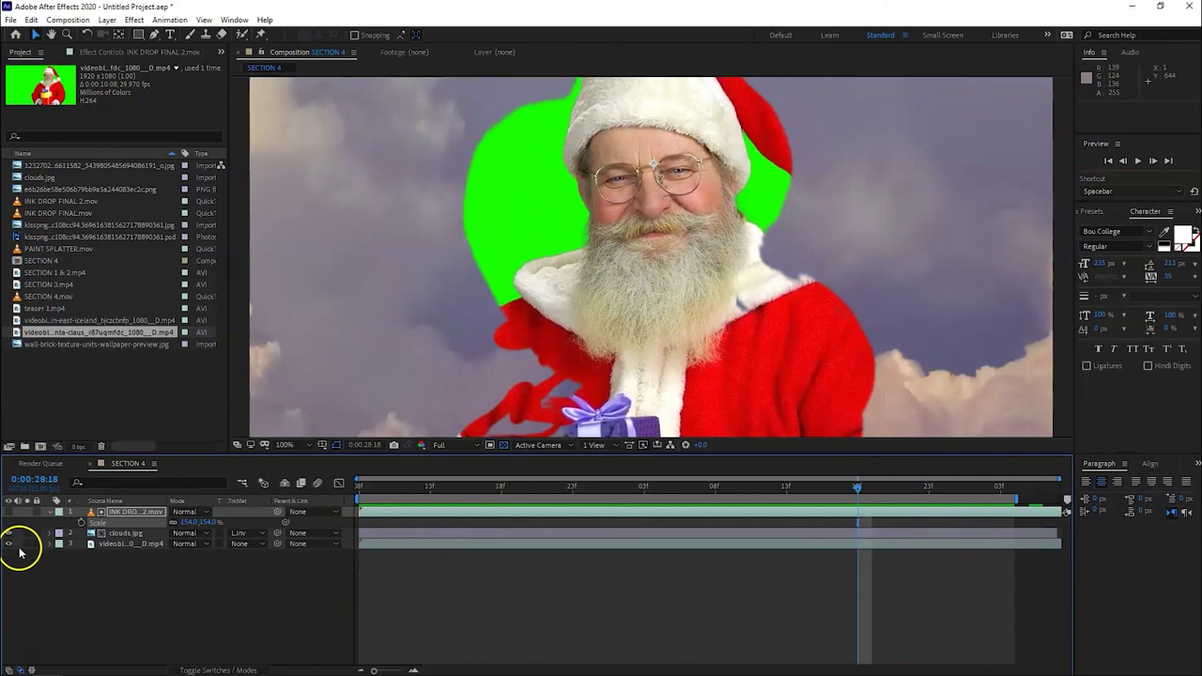
{"action": "left_click", "coordinate": [430, 483]}
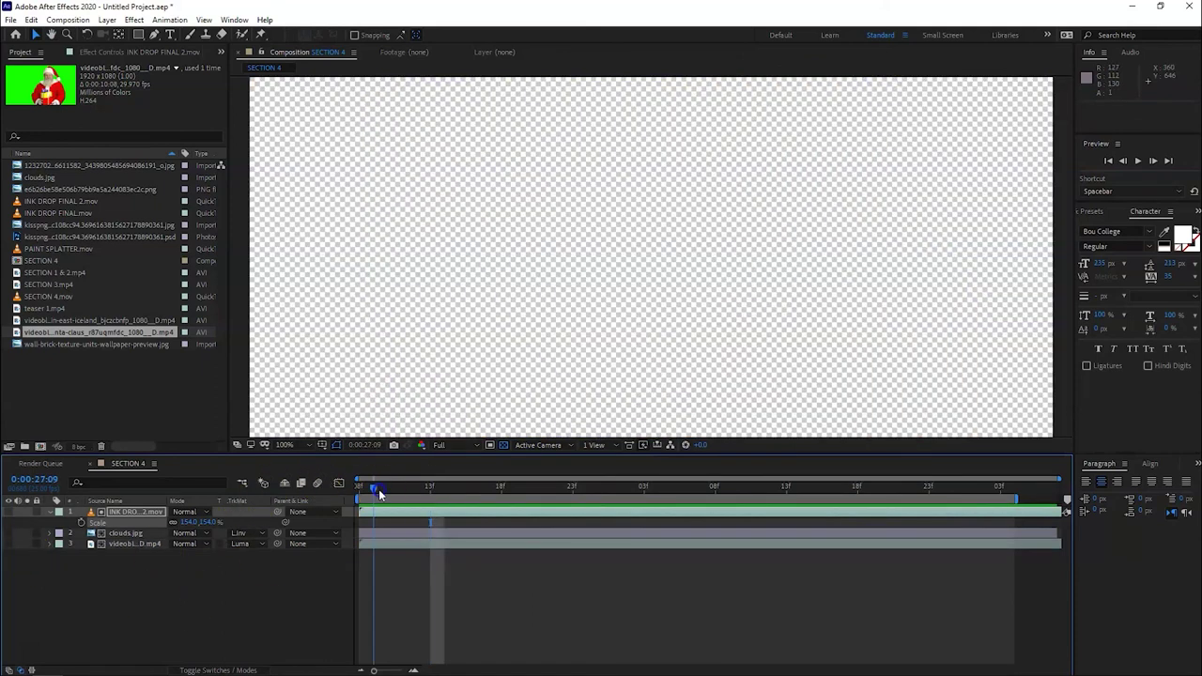
{"action": "key", "text": "Home"}
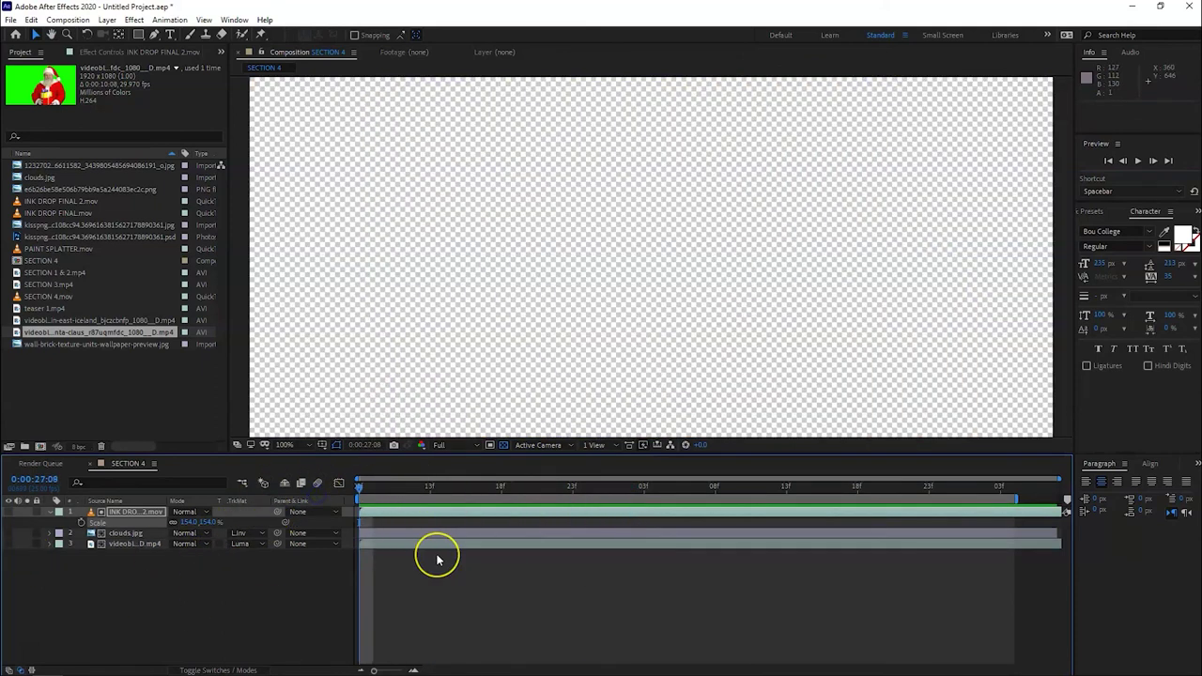